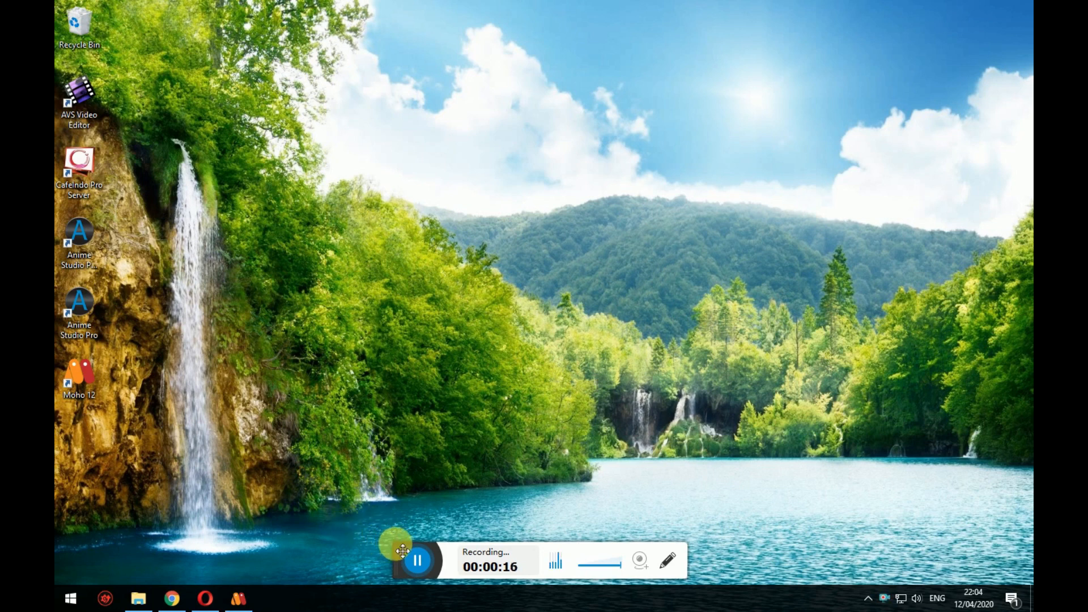
# Step: Switch to Chrome, open YouTube in a new tab and look through the uploads of the subscribed Youtuber Tutorial channel
pyautogui.moveTo(392, 544); pyautogui.dragTo(381, 602)
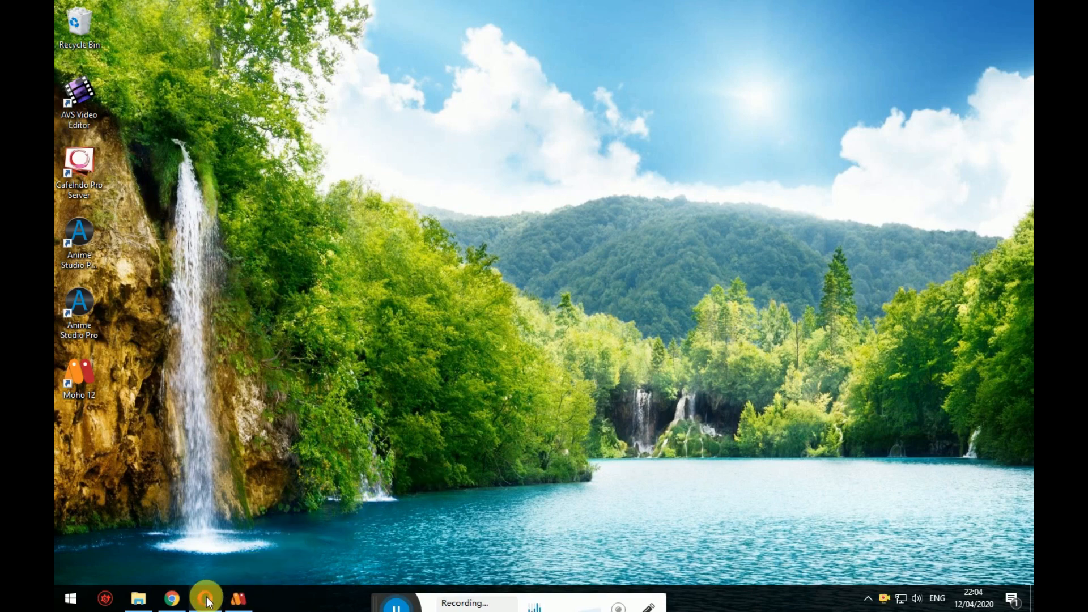
pyautogui.click(175, 600)
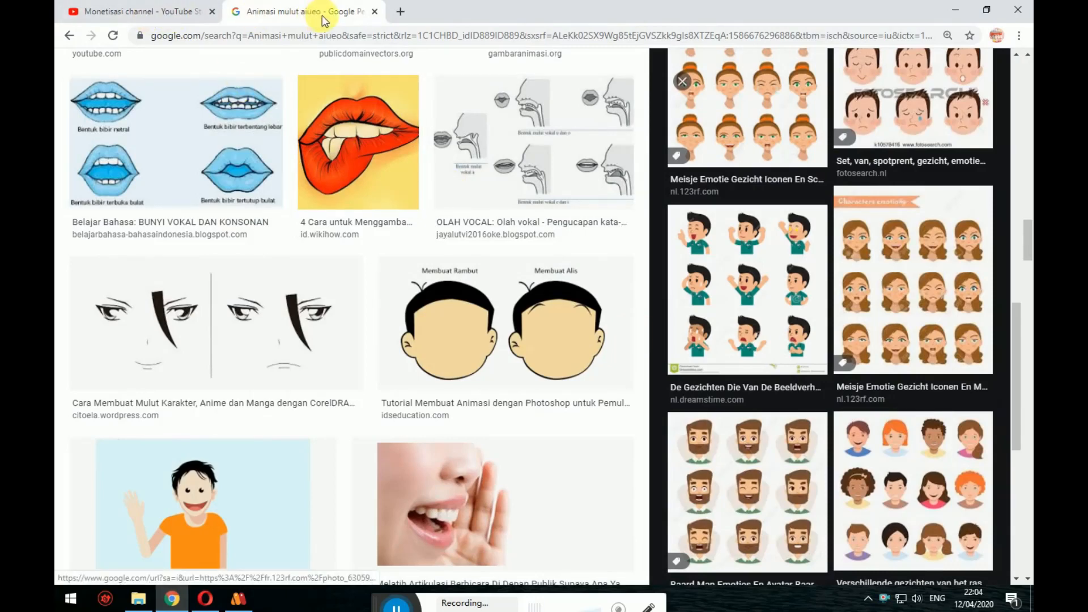
pyautogui.click(400, 12)
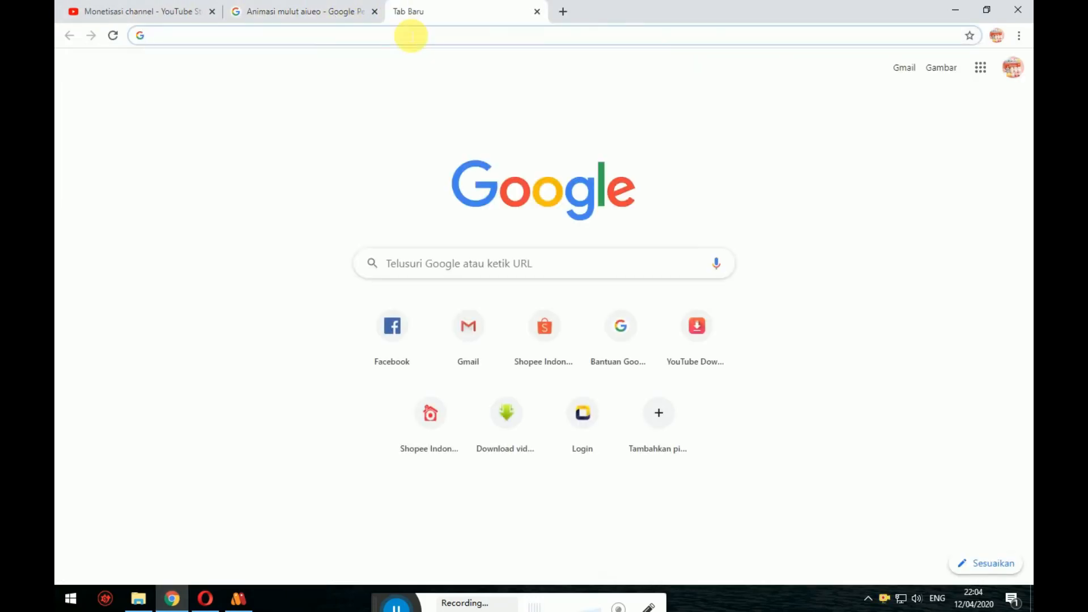
pyautogui.write('you')
pyautogui.press('Return')
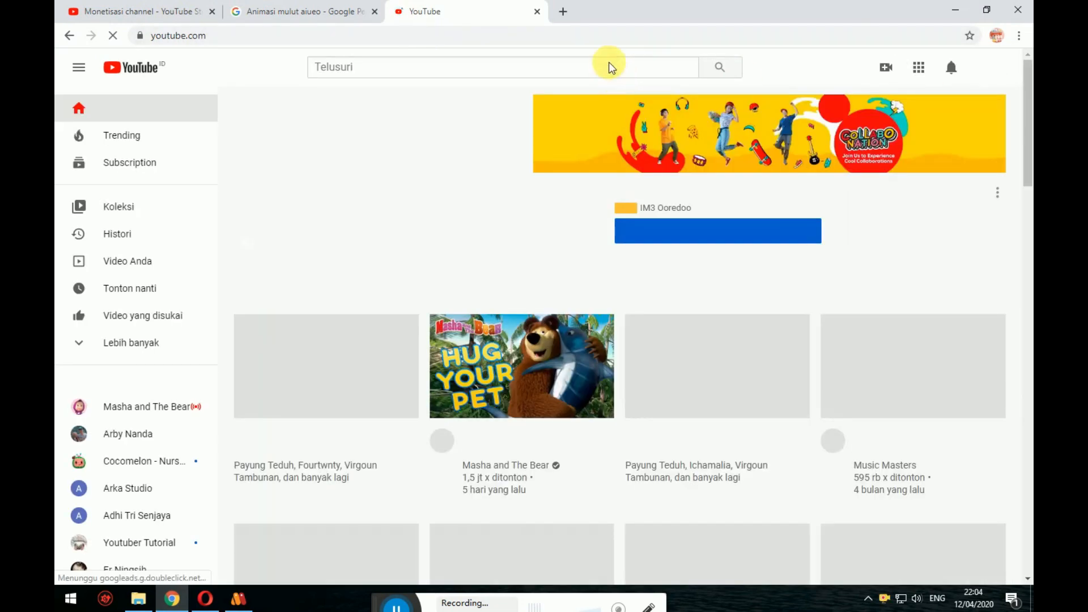
pyautogui.scroll(-1, 142, 493)
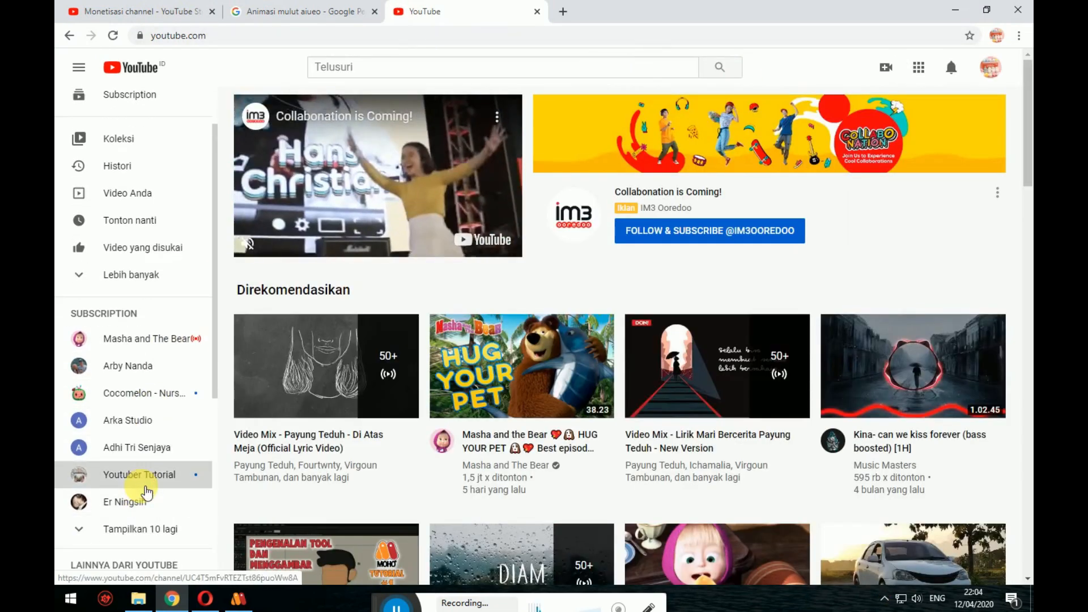
pyautogui.click(145, 487)
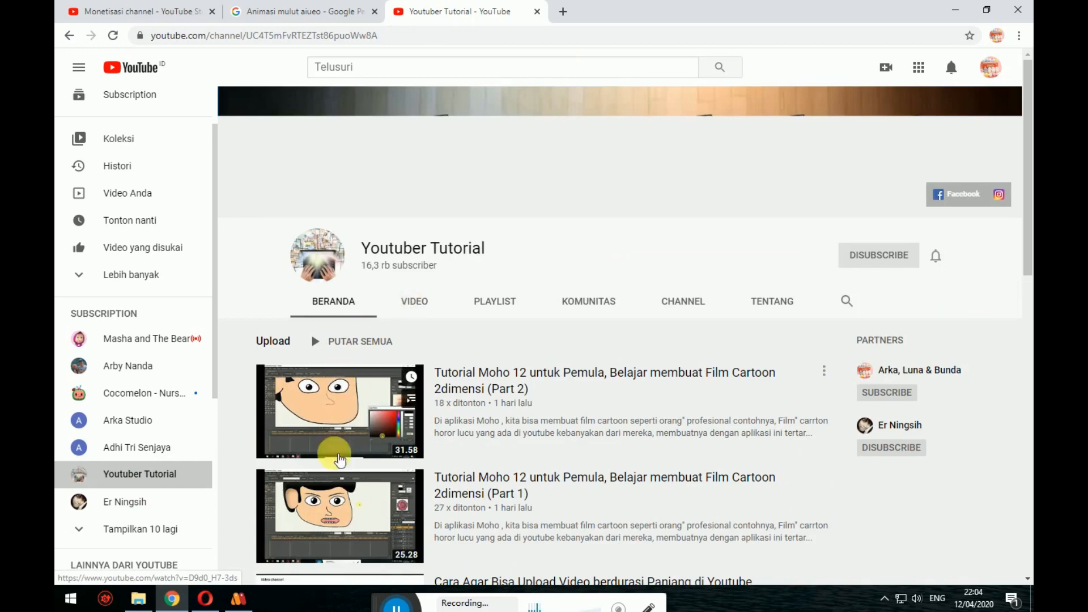
pyautogui.scroll(-2, 340, 459)
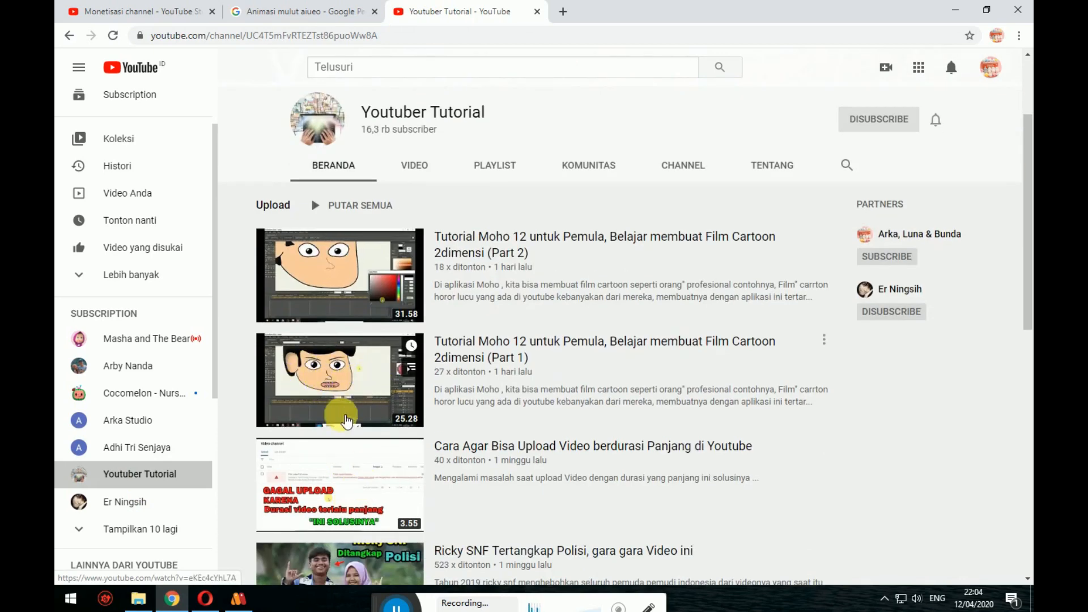
# Step: Switch to Moho and create a new blank document
pyautogui.click(238, 599)
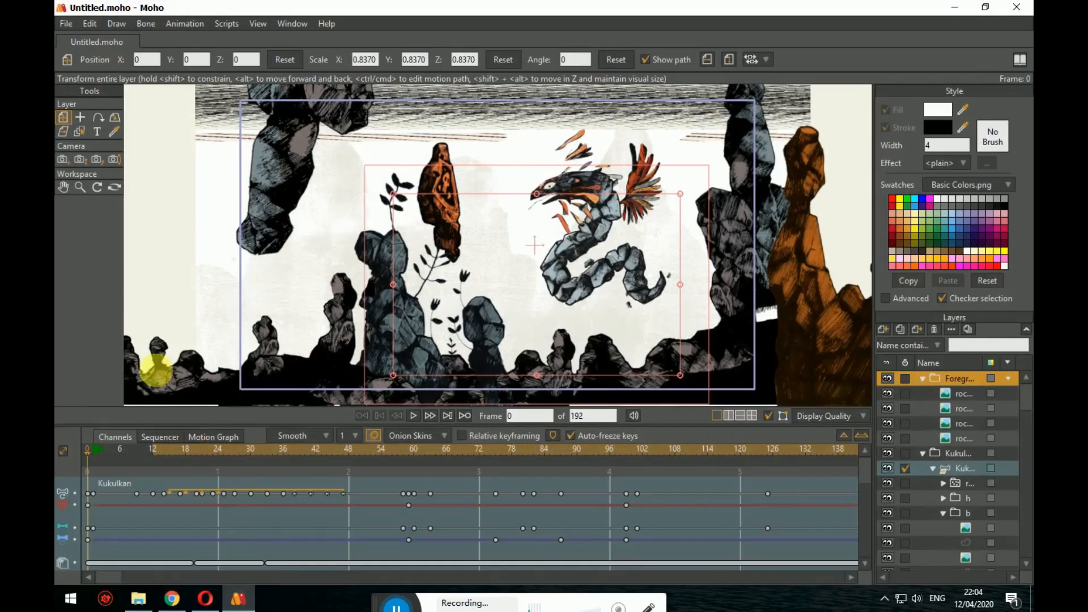
pyautogui.click(62, 24)
pyautogui.click(67, 37)
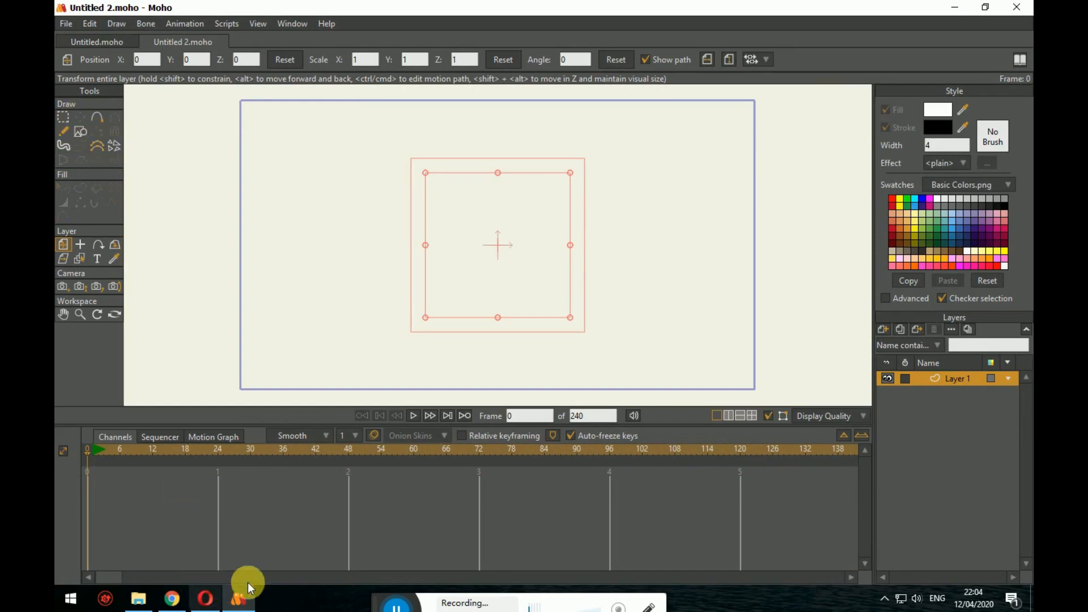
# Step: View the channel's video list in YouTube Studio in Opera, and its public uploads page in Chrome
pyautogui.click(204, 599)
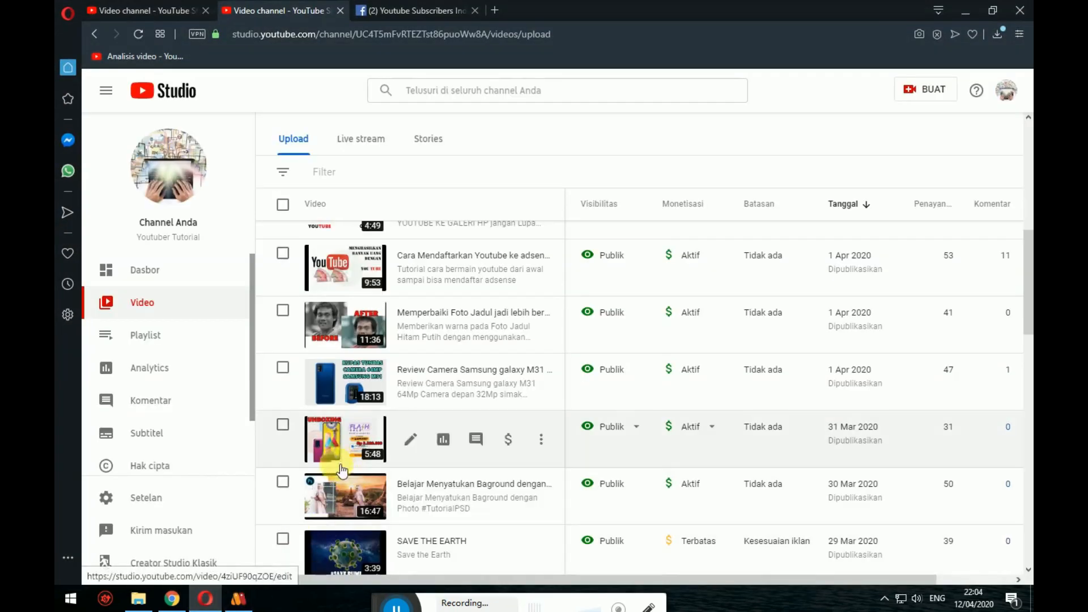
pyautogui.click(204, 601)
pyautogui.click(172, 599)
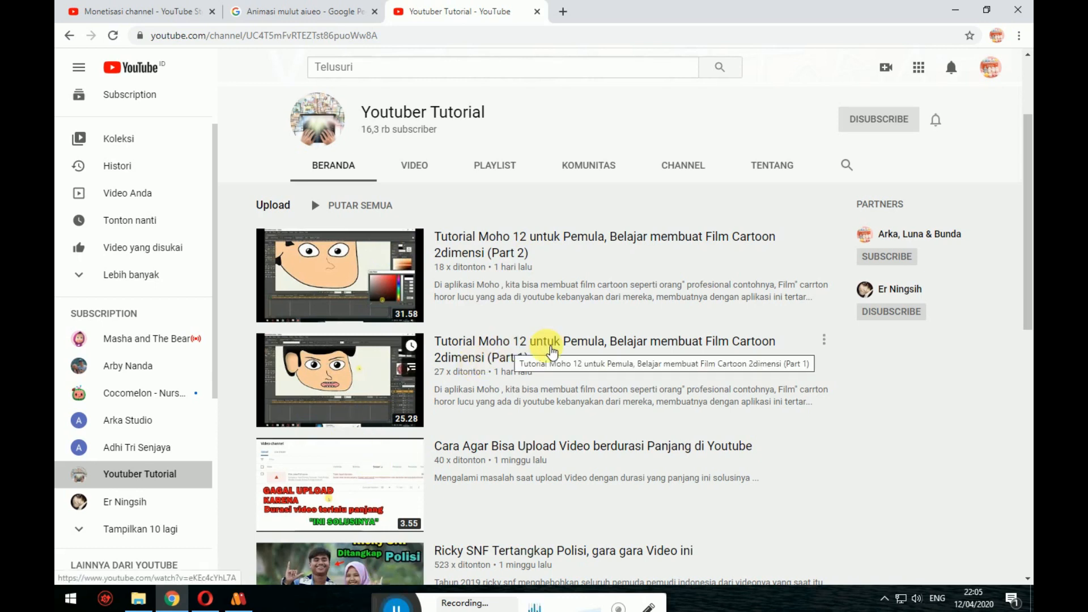
# Step: Switch back to Moho, create another blank document and return to the Untitled 2 document
pyautogui.click(238, 599)
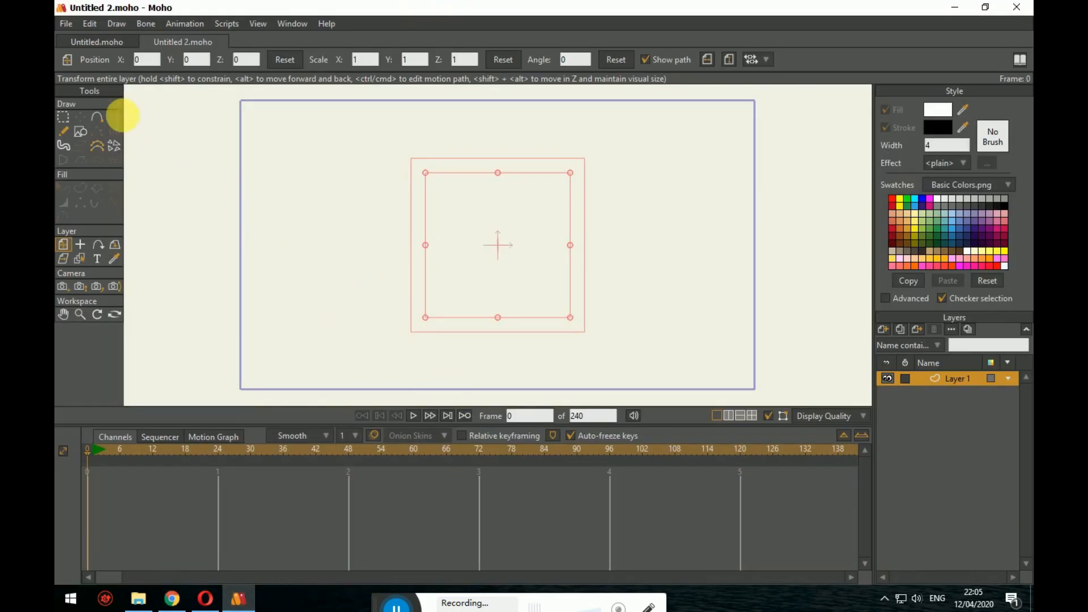
pyautogui.click(67, 24)
pyautogui.click(70, 38)
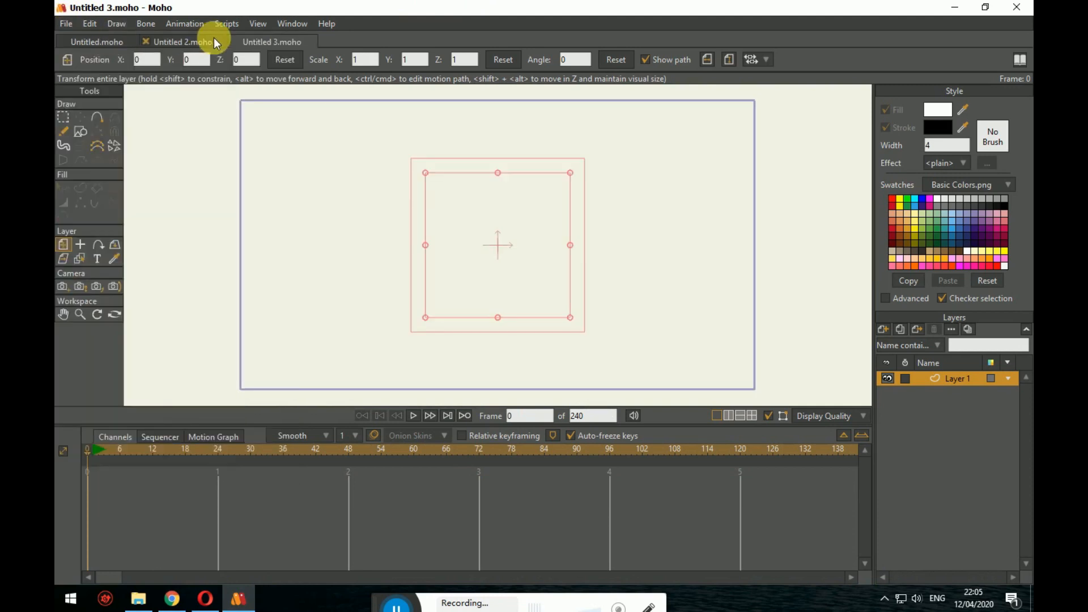
pyautogui.click(145, 39)
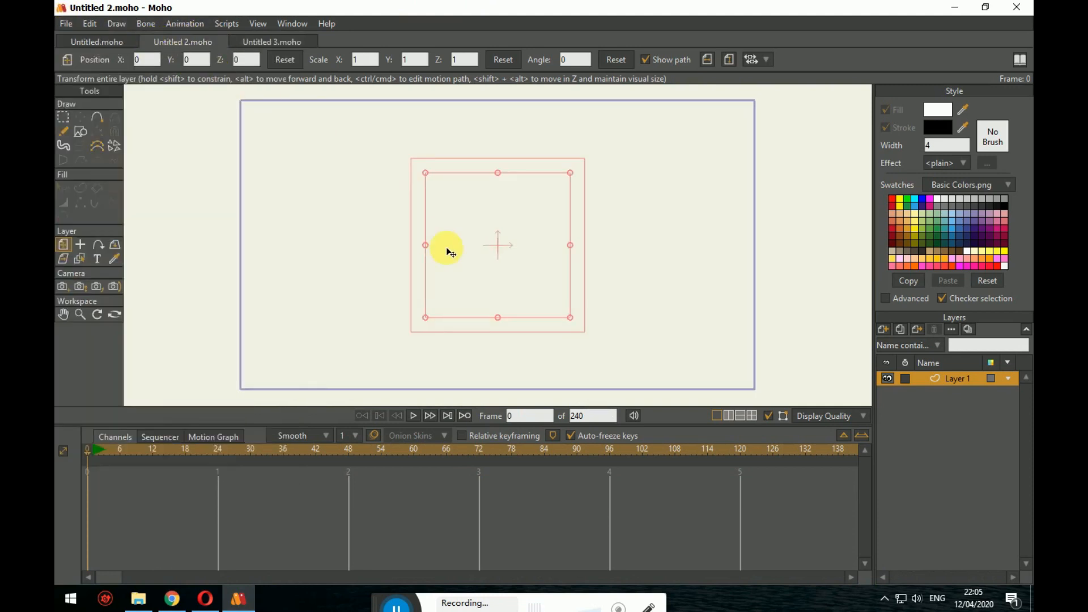
pyautogui.scroll(-2, 444, 243)
pyautogui.moveTo(540, 279); pyautogui.dragTo(621, 291)
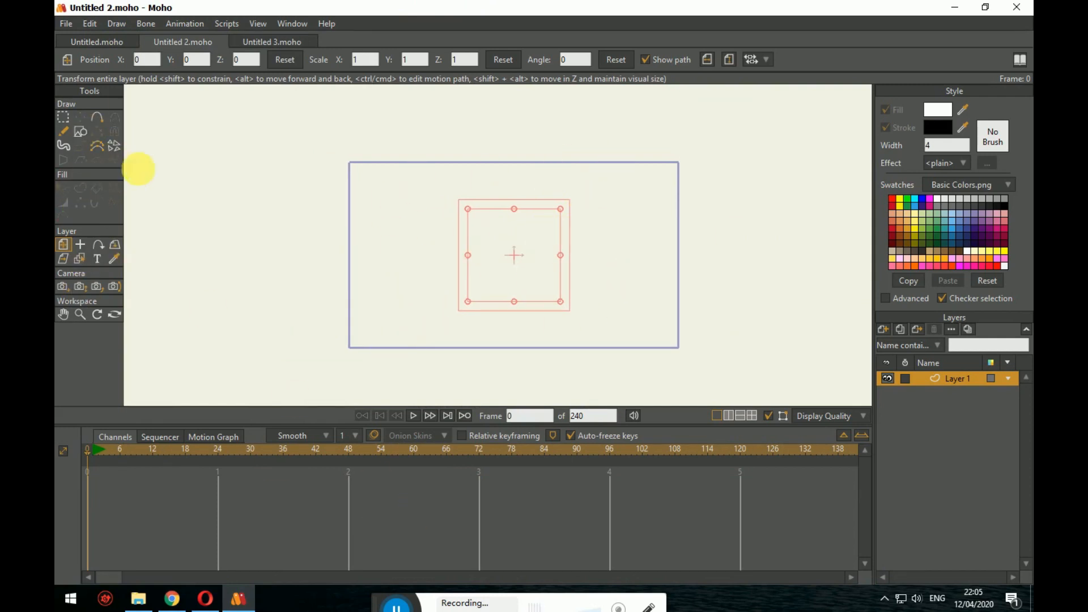
pyautogui.moveTo(640, 259); pyautogui.dragTo(626, 243)
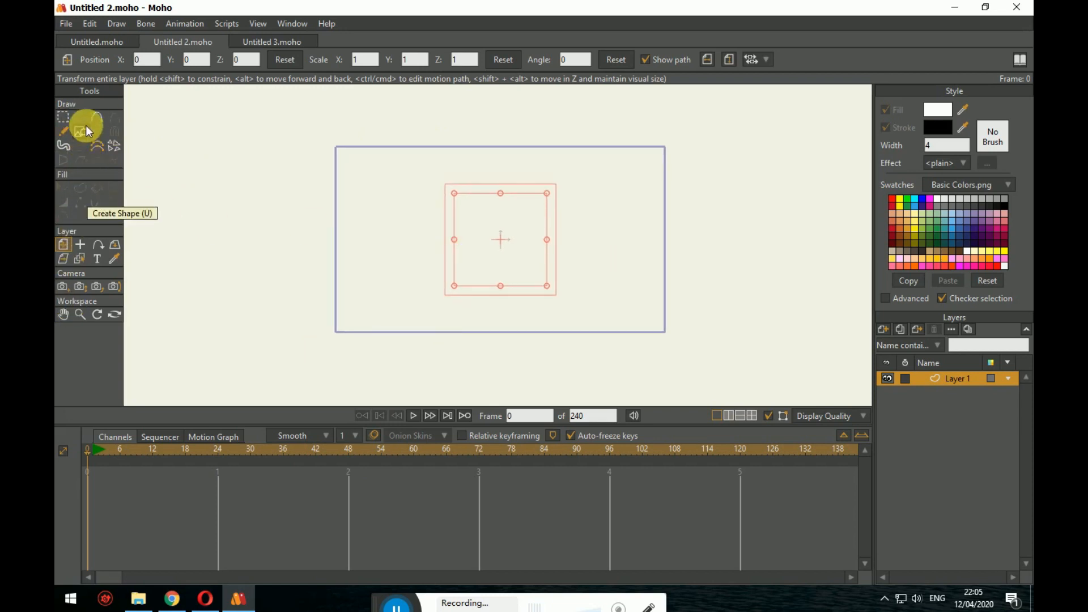
pyautogui.moveTo(240, 198); pyautogui.dragTo(223, 205)
pyautogui.scroll(1, 425, 274)
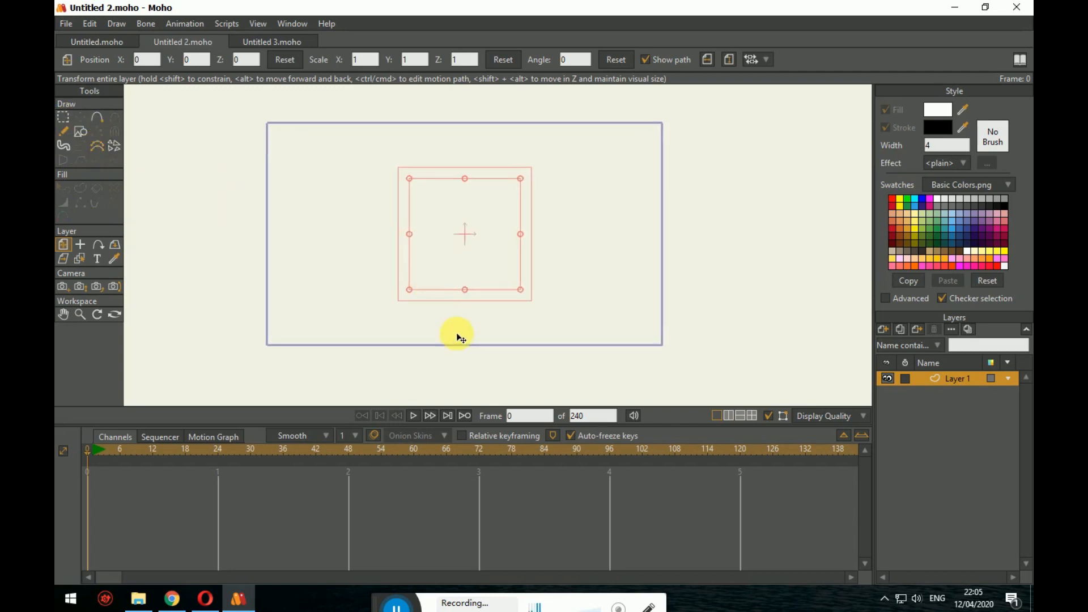
pyautogui.scroll(1, 437, 297)
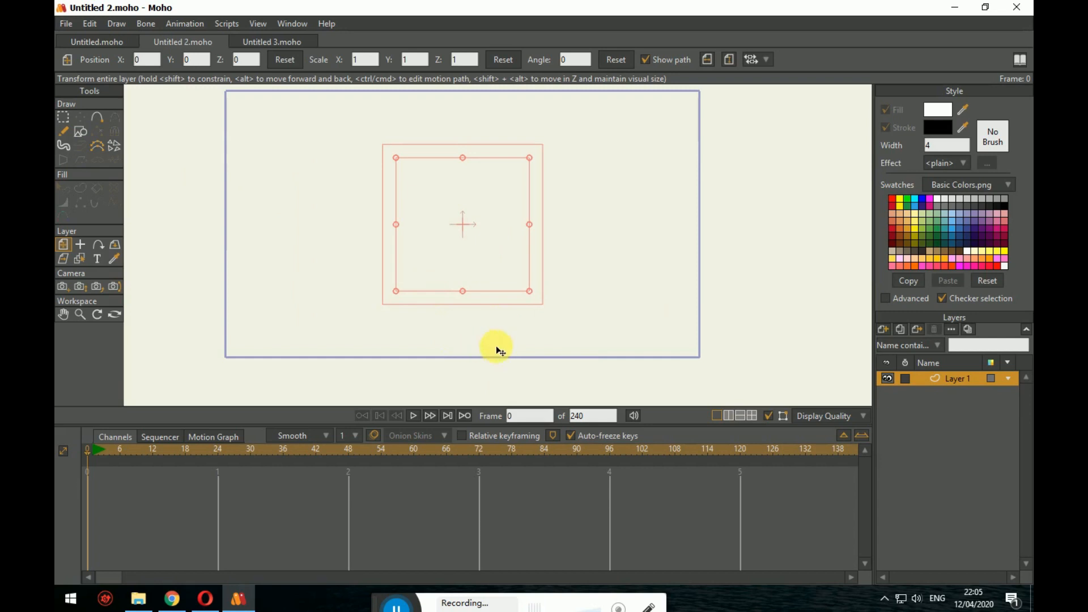
pyautogui.moveTo(583, 362); pyautogui.dragTo(585, 386)
pyautogui.moveTo(597, 323); pyautogui.dragTo(615, 329)
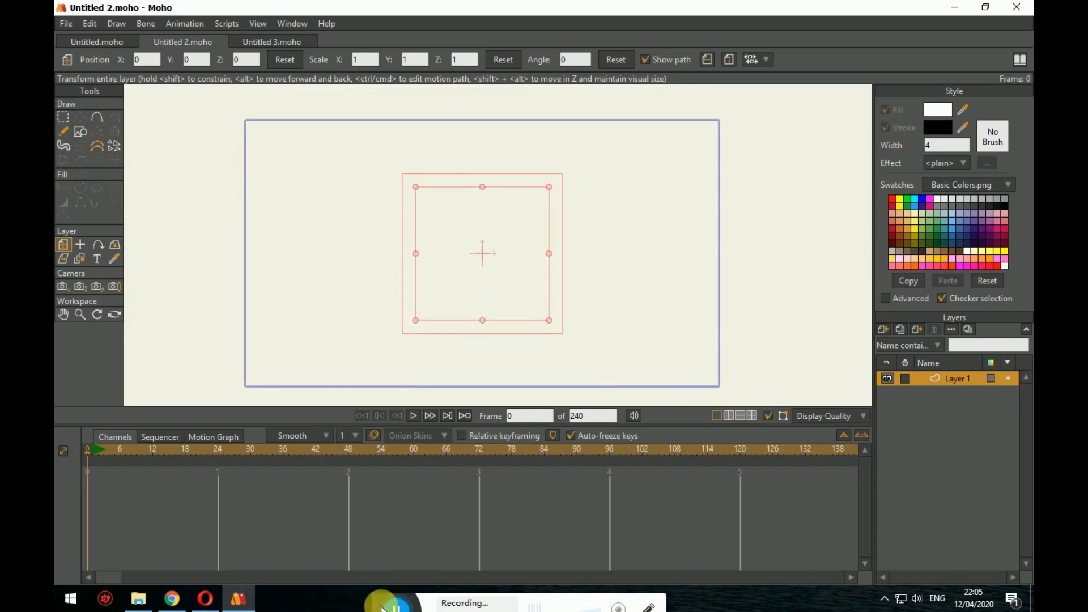
pyautogui.moveTo(383, 597); pyautogui.dragTo(382, 611)
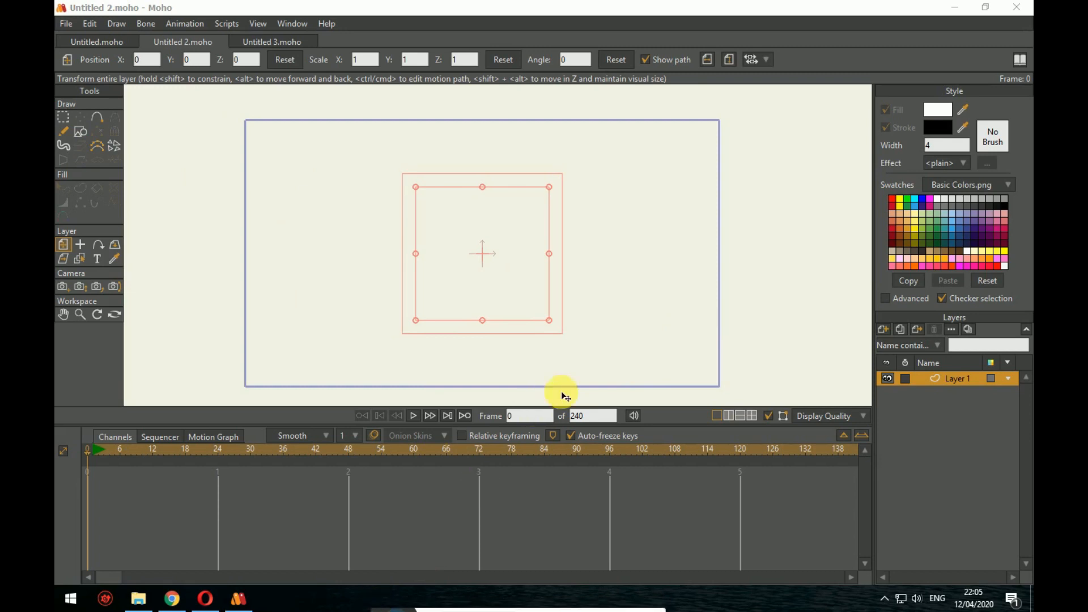
pyautogui.moveTo(602, 374); pyautogui.dragTo(620, 379)
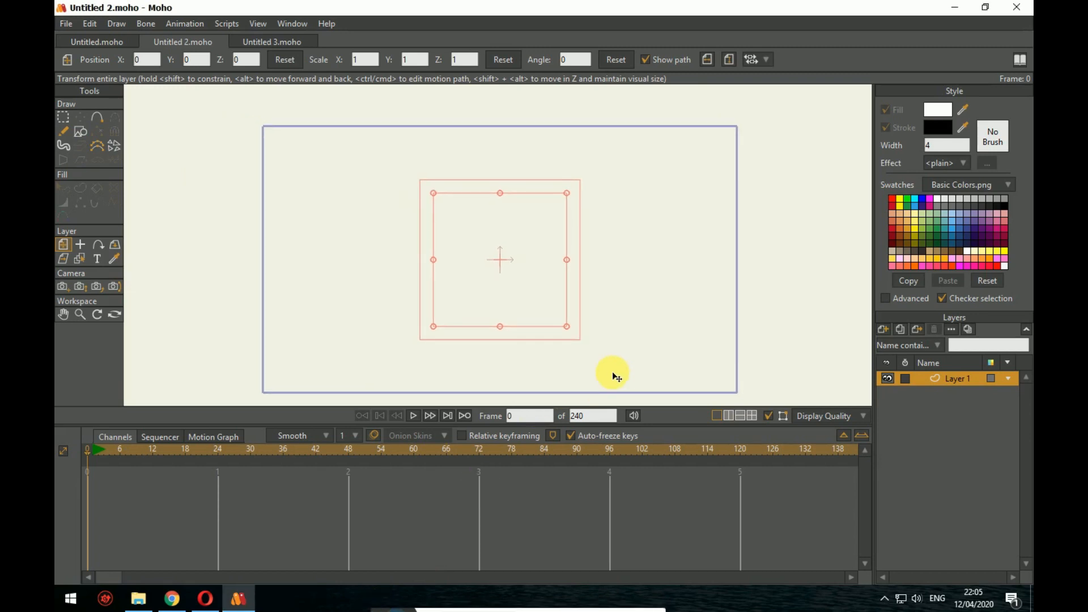
pyautogui.scroll(1, 619, 345)
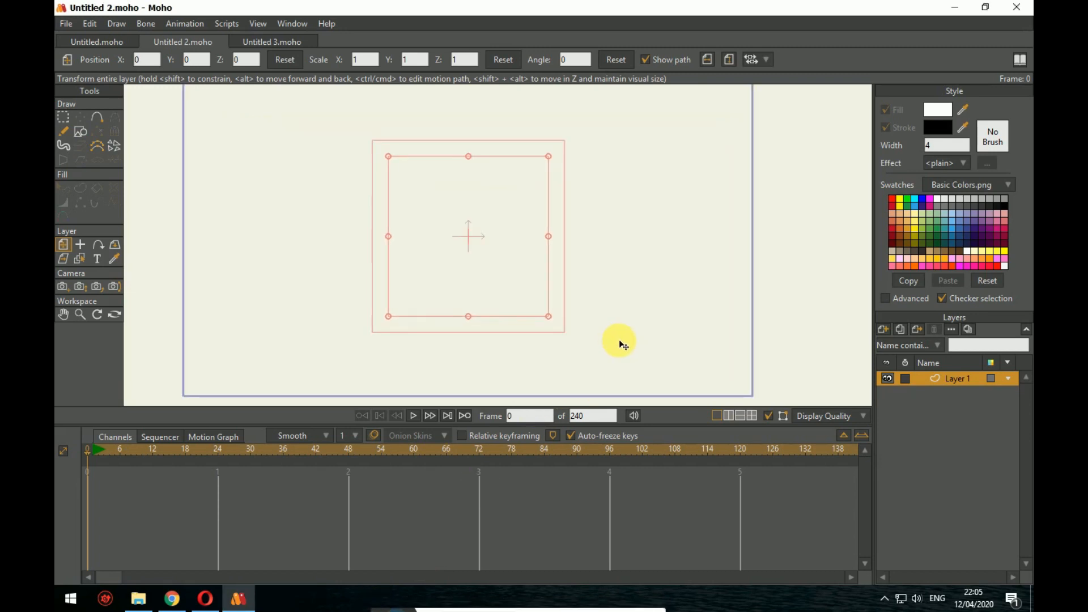
pyautogui.moveTo(619, 343); pyautogui.dragTo(626, 353)
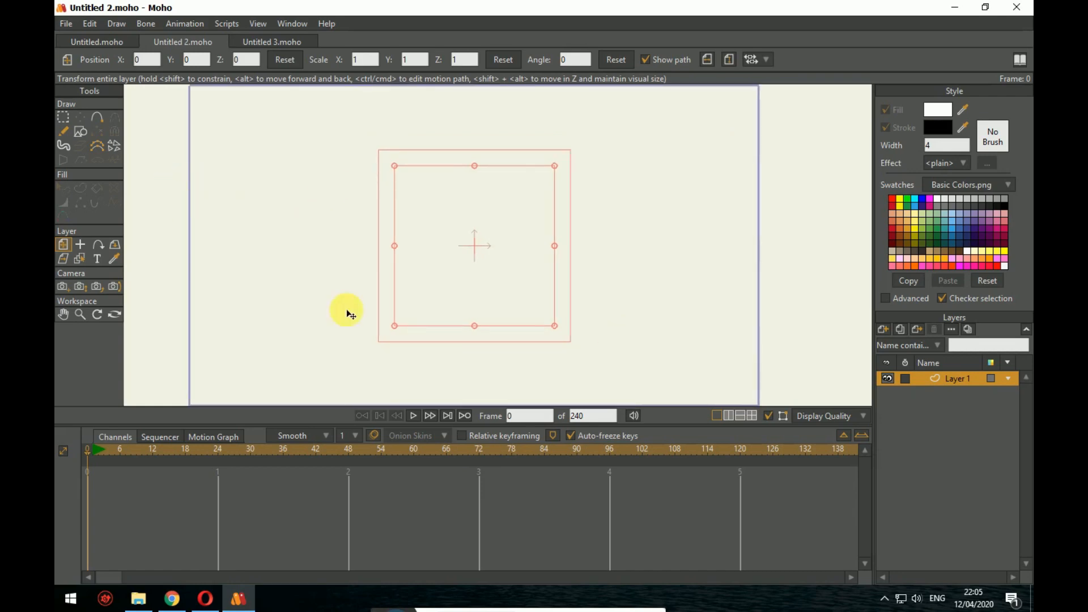
# Step: Look through the BINTANG, Downloads and Music folders for an image to import into the document
pyautogui.click(138, 599)
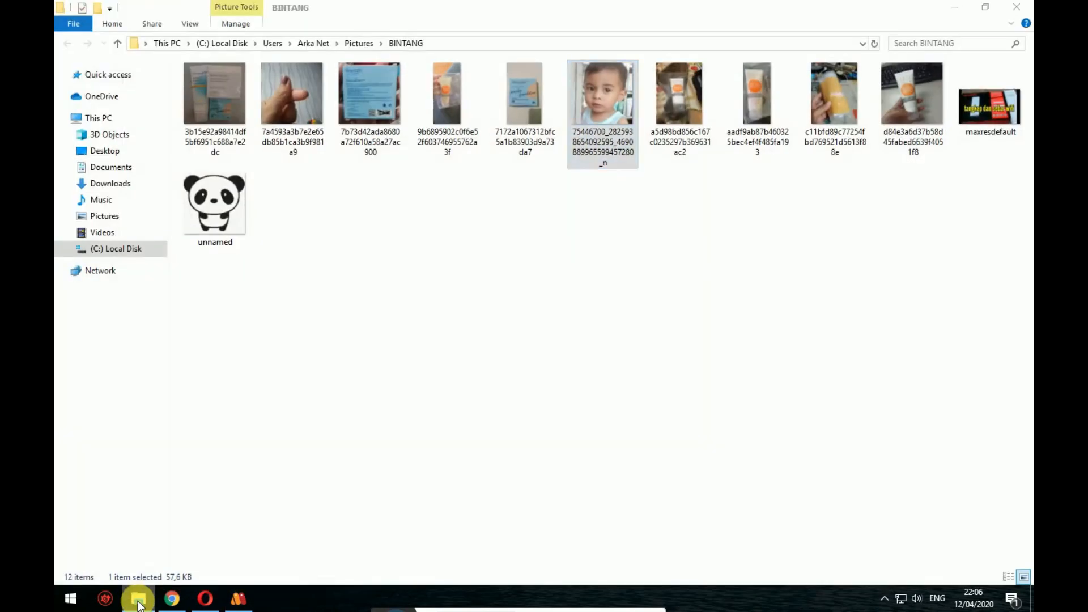
pyautogui.click(138, 601)
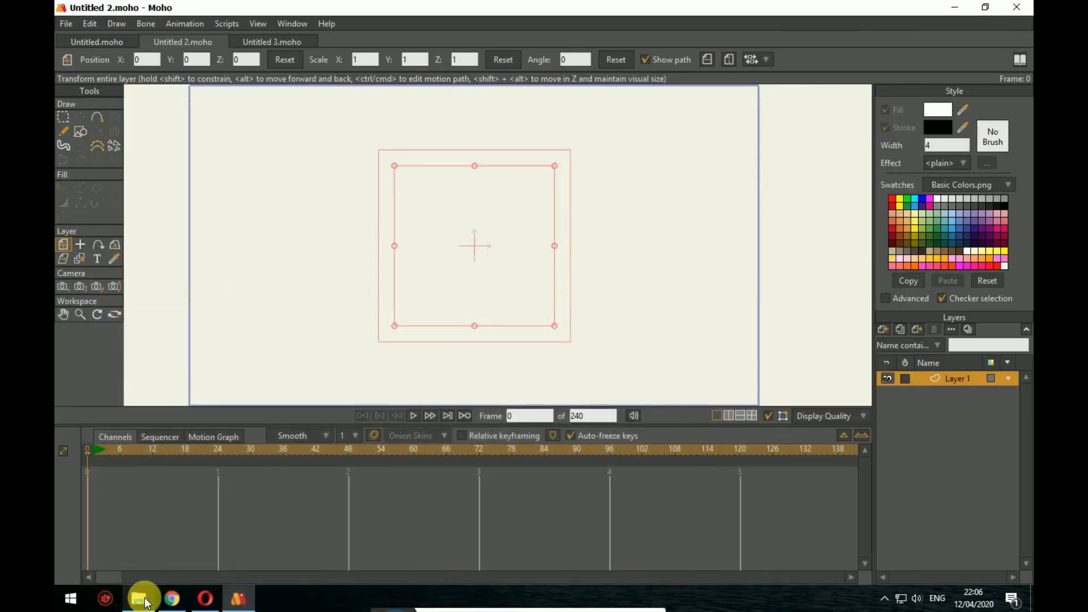
pyautogui.click(65, 22)
pyautogui.moveTo(130, 309)
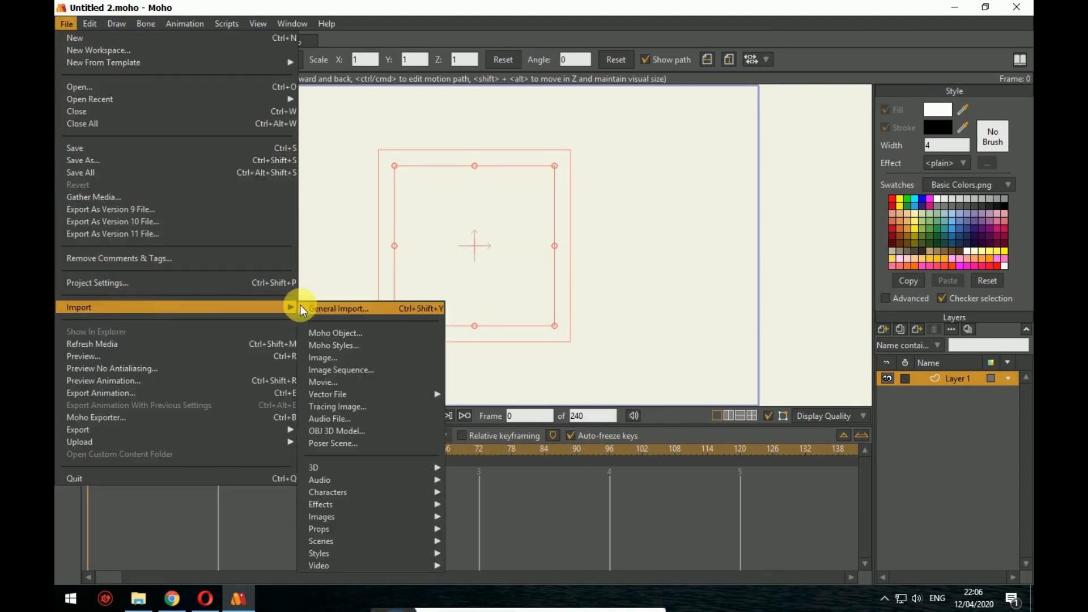
pyautogui.click(339, 359)
pyautogui.moveTo(536, 134)
pyautogui.mouseDown()
pyautogui.moveTo(515, 257)
pyautogui.moveTo(516, 142)
pyautogui.mouseUp()
pyautogui.click(113, 209)
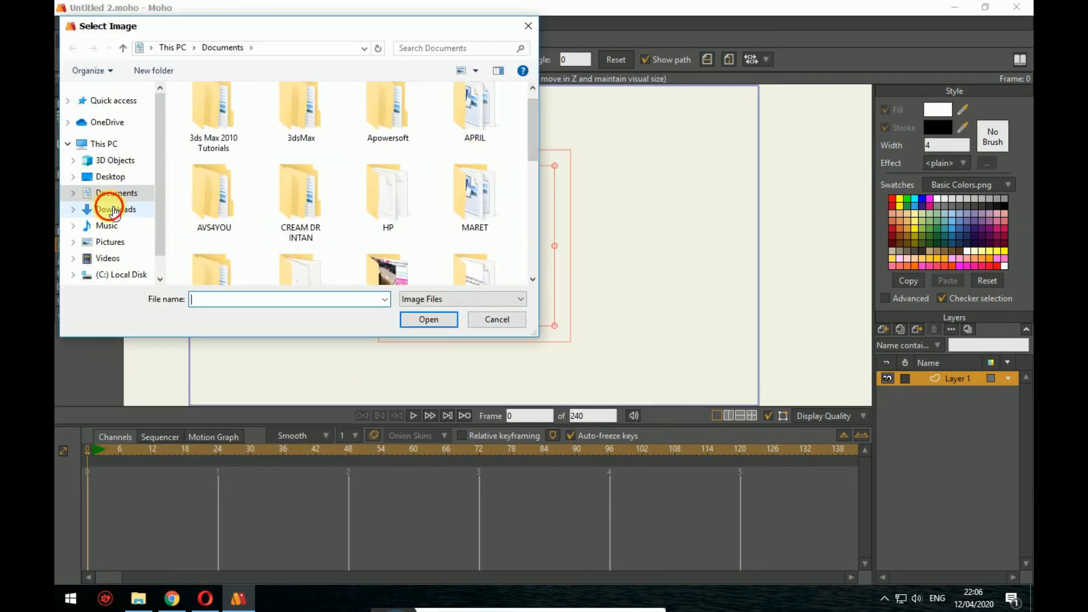
pyautogui.scroll(-5, 294, 193)
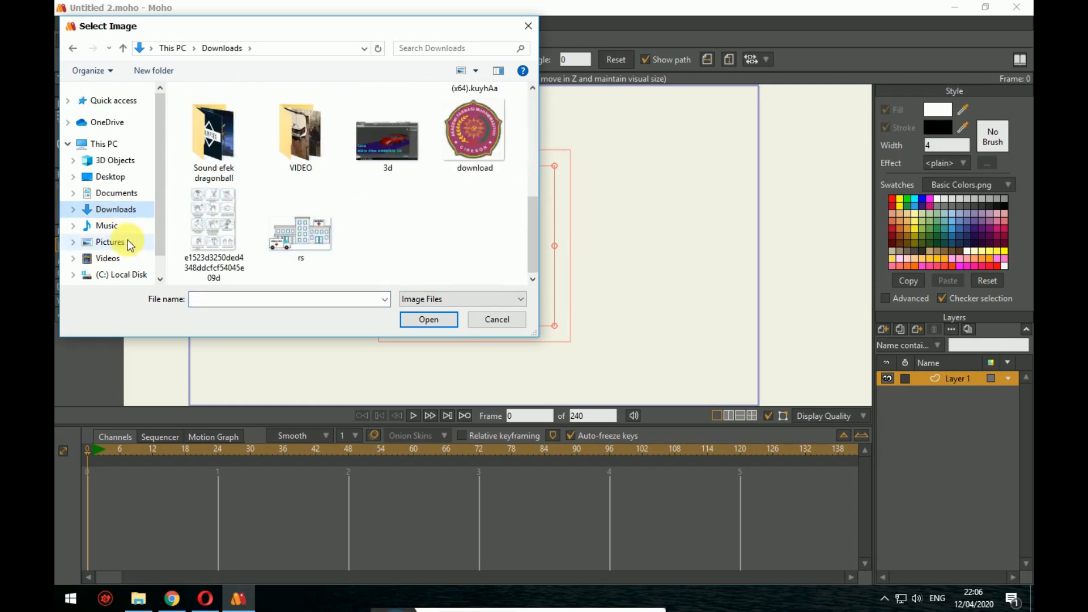
pyautogui.click(113, 225)
pyautogui.scroll(-2, 306, 227)
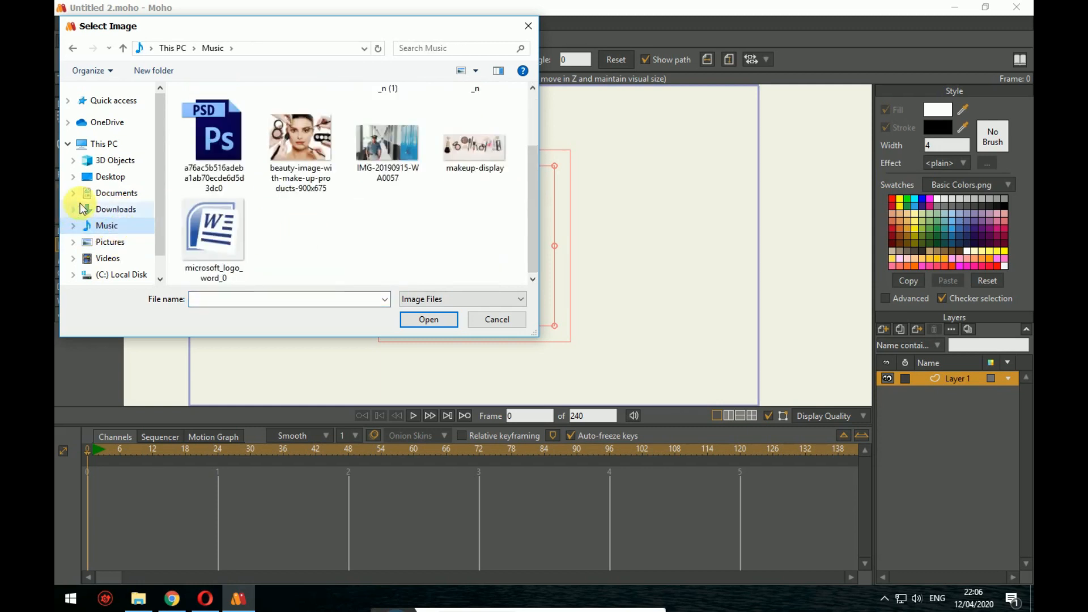
pyautogui.click(116, 193)
pyautogui.click(117, 209)
pyautogui.scroll(-3, 283, 238)
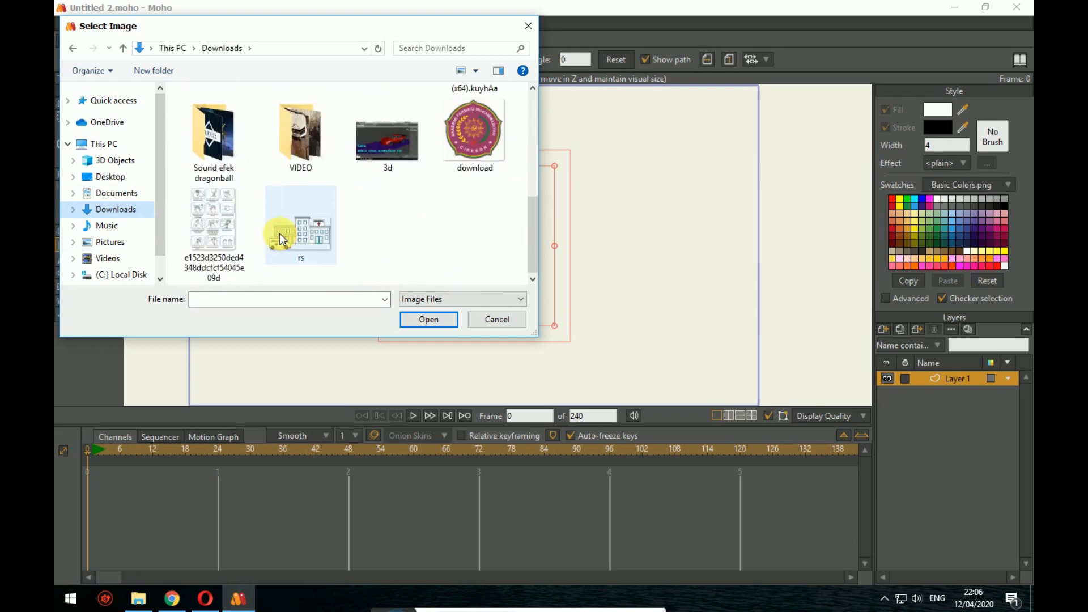
pyautogui.scroll(3, 289, 232)
pyautogui.scroll(-1, 291, 235)
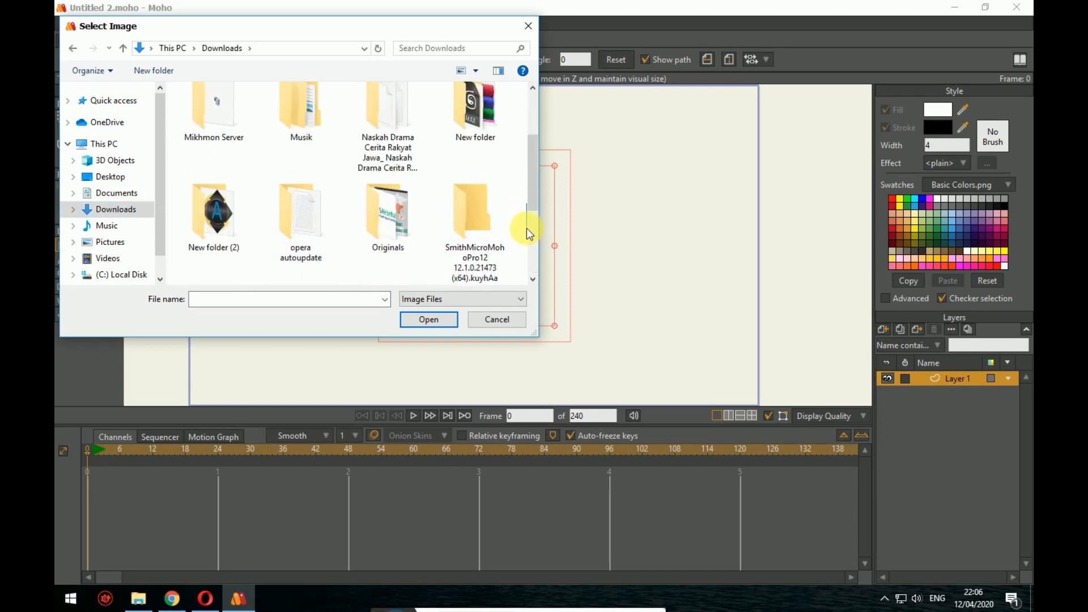
pyautogui.scroll(-2, 528, 224)
pyautogui.scroll(-1, 531, 229)
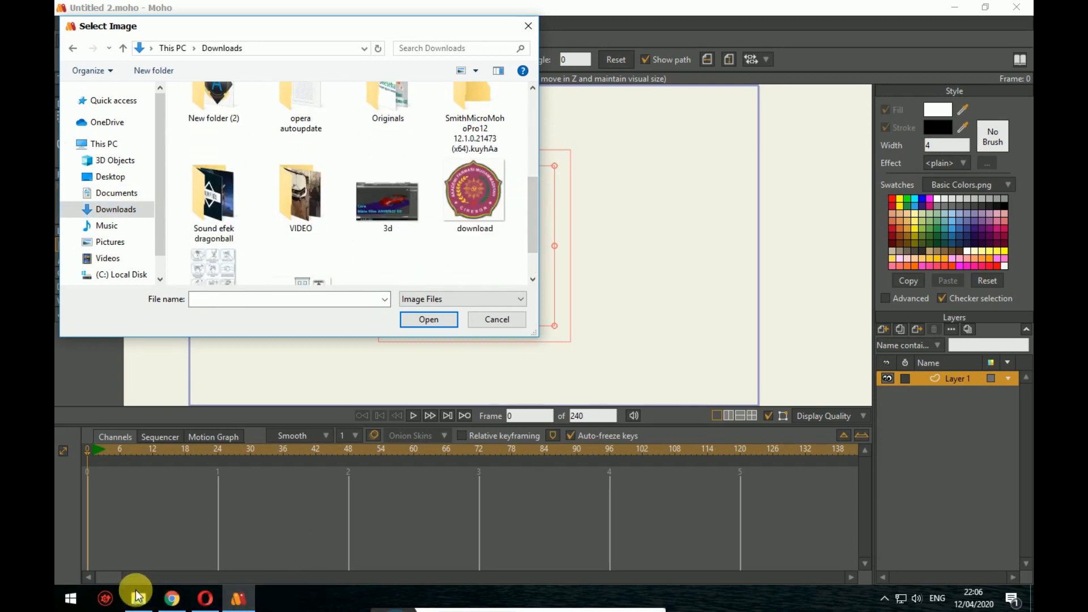
pyautogui.click(479, 317)
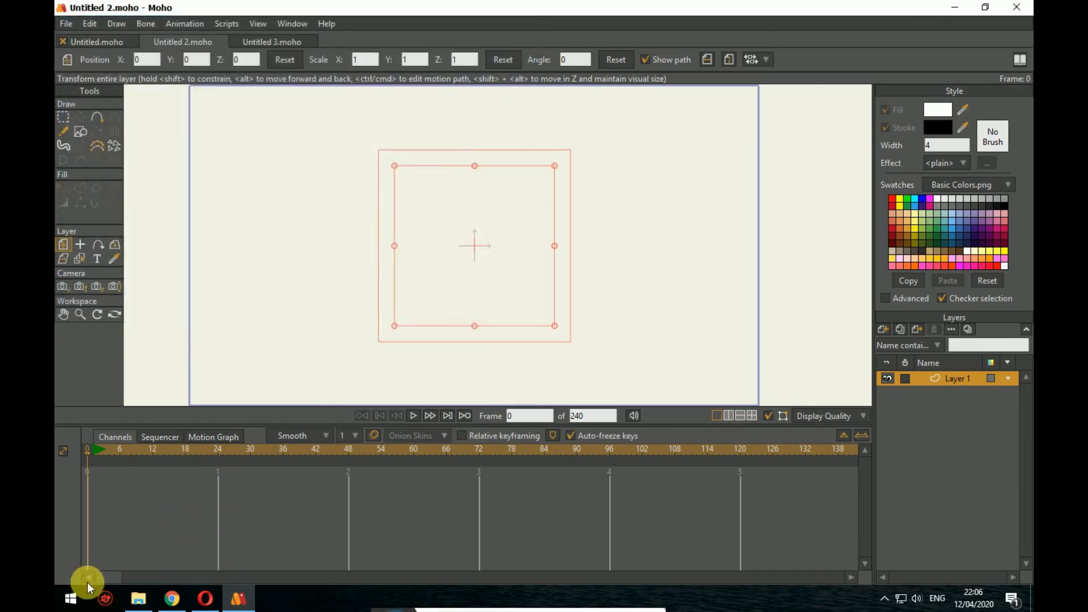
pyautogui.click(138, 599)
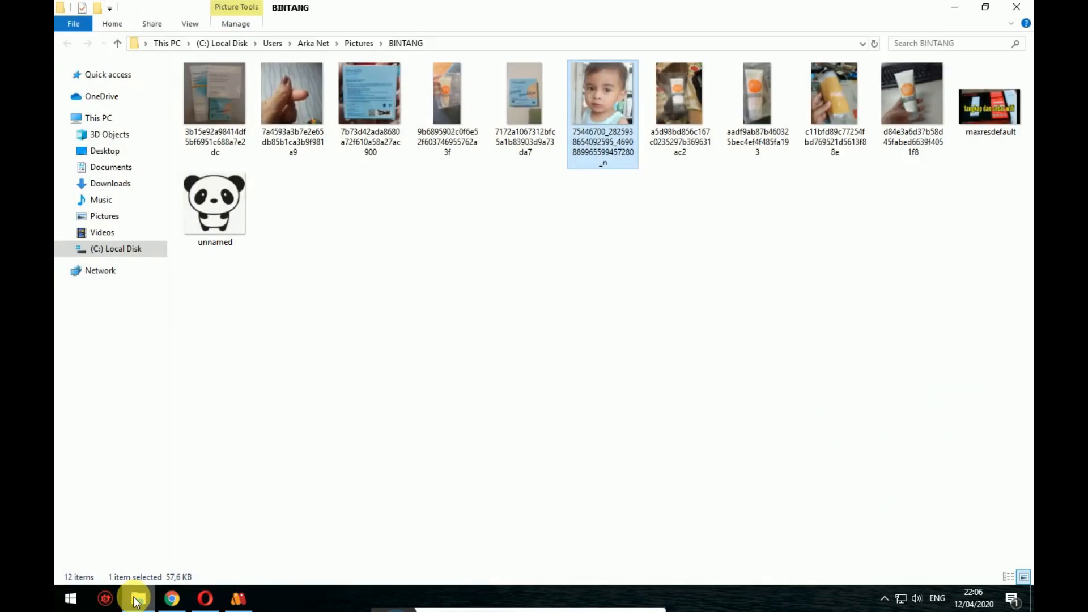
pyautogui.click(135, 598)
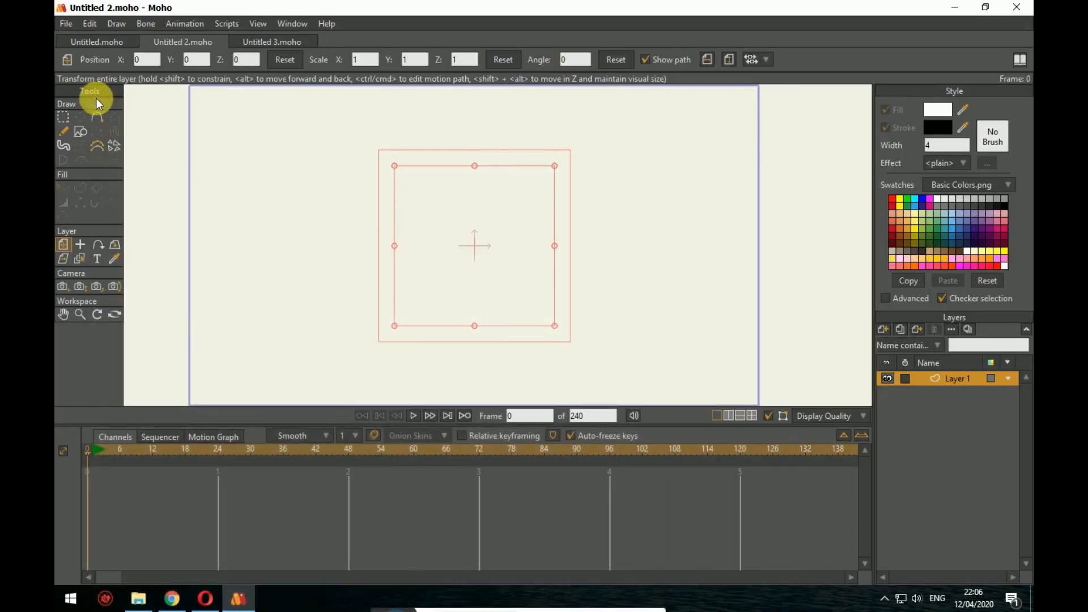
# Step: Import the toddler portrait photo from the BINTANG folder in Pictures as an image layer
pyautogui.click(66, 25)
pyautogui.moveTo(151, 302)
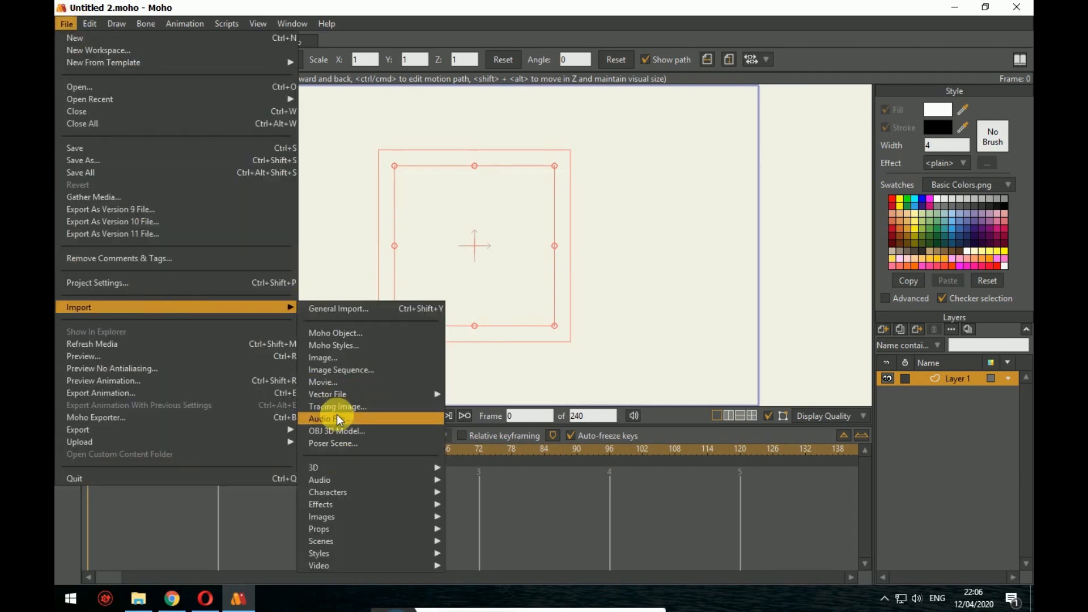
pyautogui.click(335, 356)
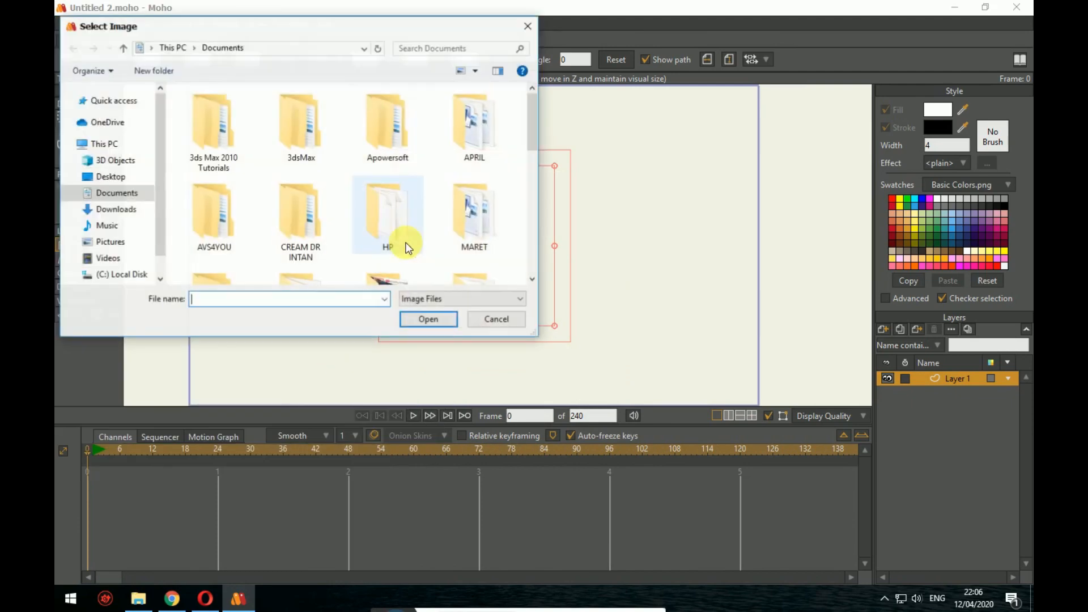
pyautogui.click(109, 241)
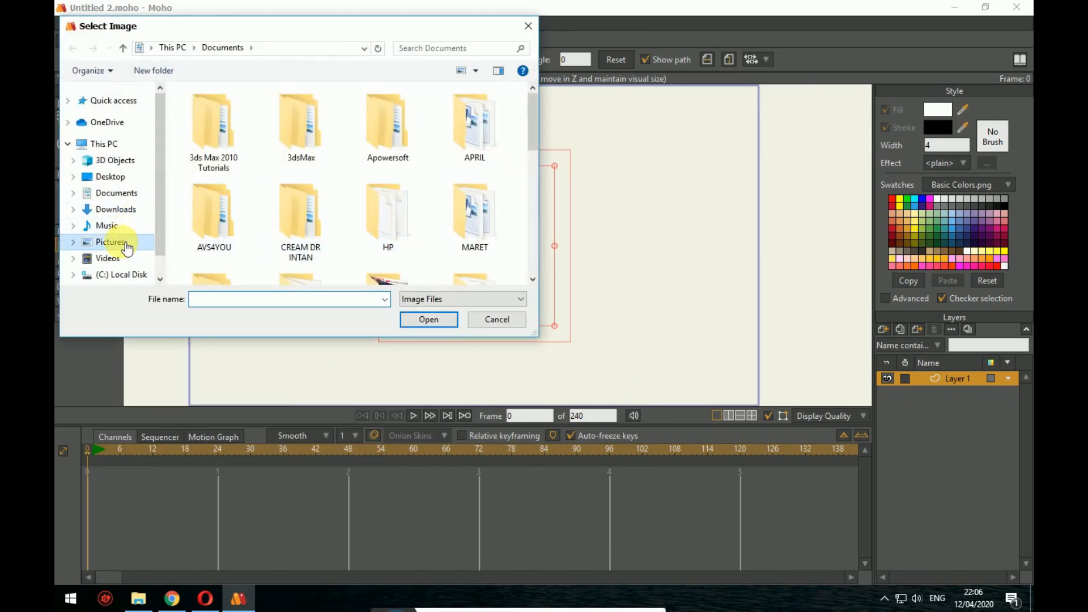
pyautogui.doubleClick(322, 150)
pyautogui.doubleClick(315, 211)
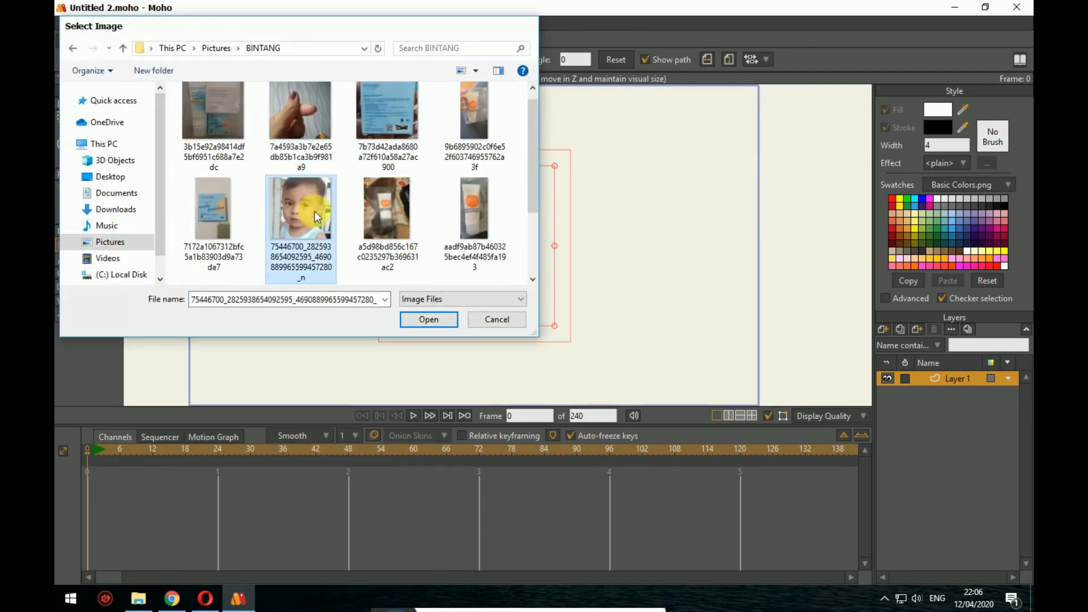
pyautogui.scroll(3, 558, 269)
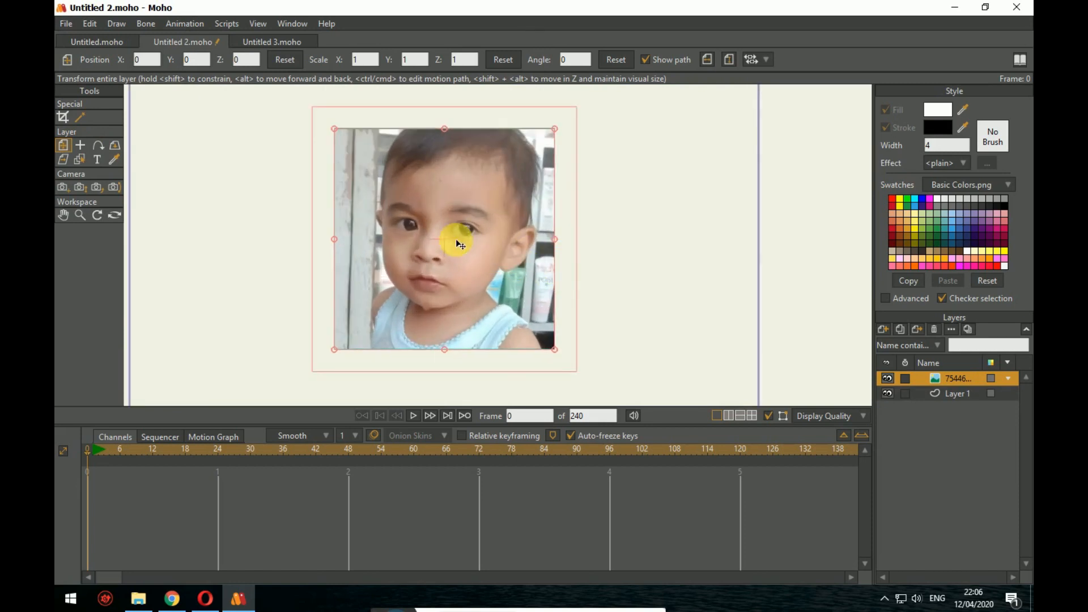
pyautogui.scroll(2, 466, 257)
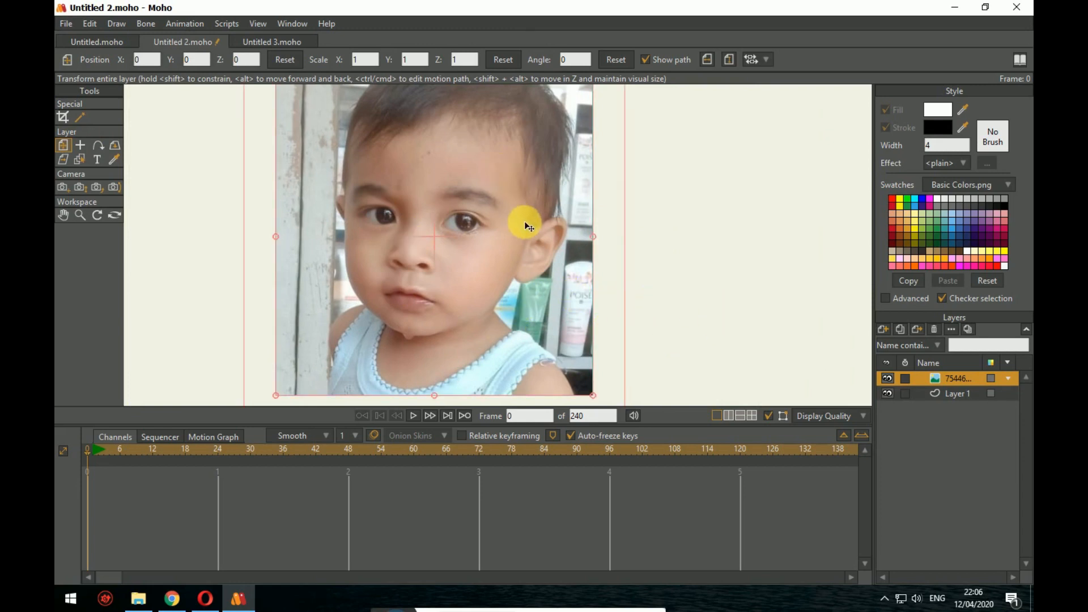
pyautogui.scroll(-2, 527, 225)
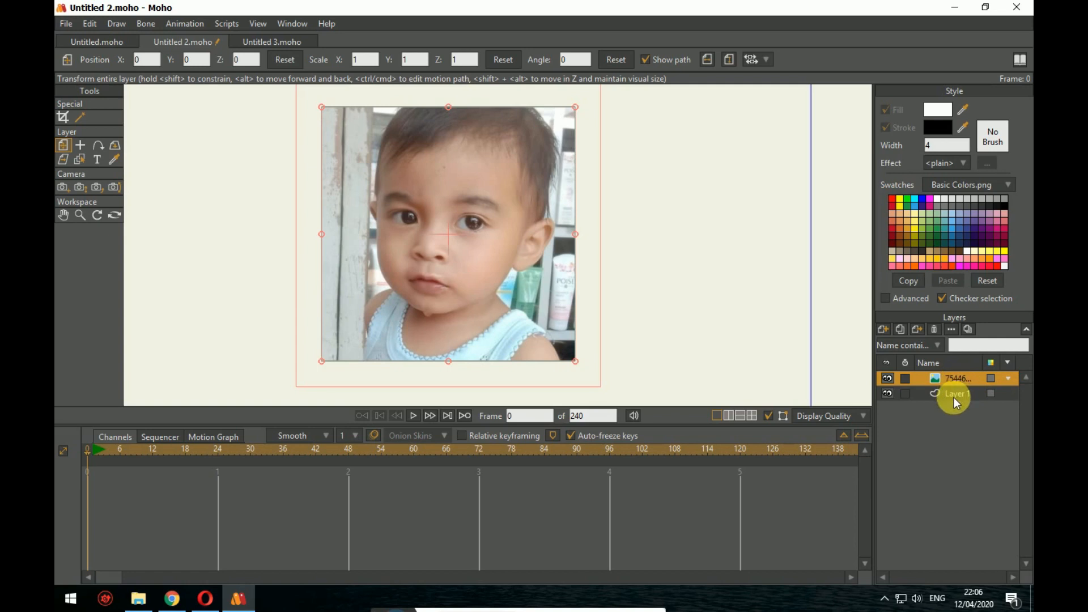
# Step: Rename the vector layer Layer 1 as Wajah
pyautogui.doubleClick(952, 379)
pyautogui.click(954, 394)
pyautogui.click(957, 378)
pyautogui.click(959, 392)
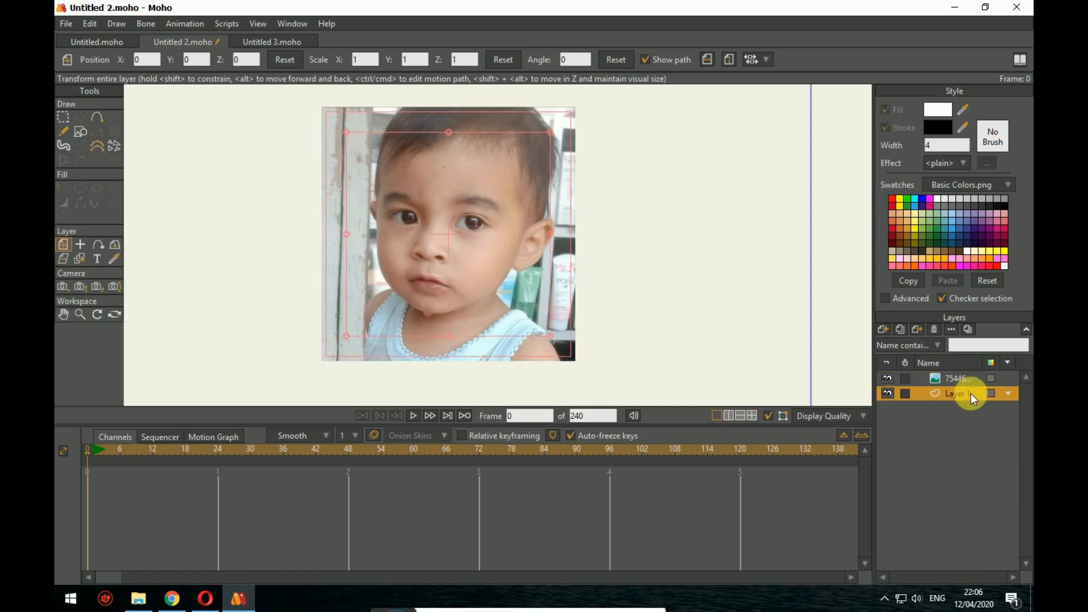
pyautogui.doubleClick(971, 393)
pyautogui.write('Wajah')
# Step: Set the photo layer's opacity to 50% in its layer settings
pyautogui.click(935, 379)
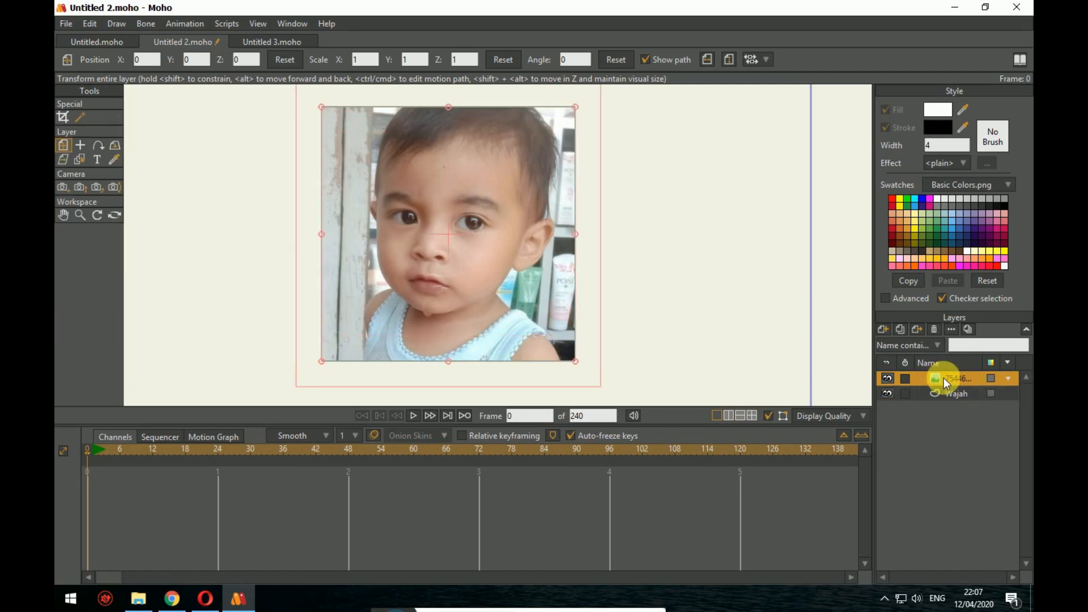
pyautogui.doubleClick(951, 378)
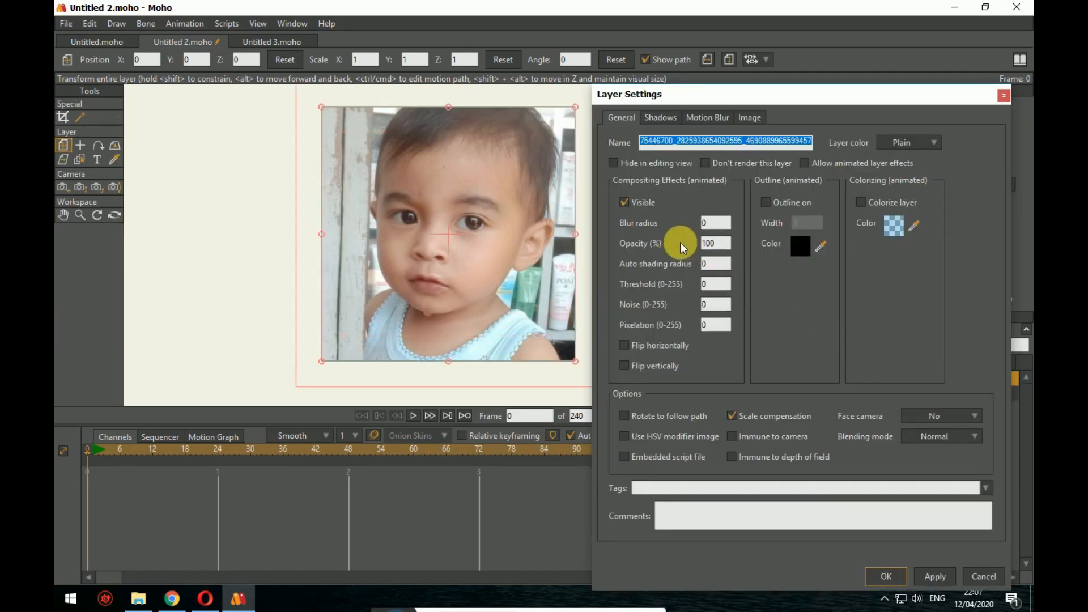
pyautogui.click(712, 243)
pyautogui.moveTo(720, 243); pyautogui.dragTo(694, 246)
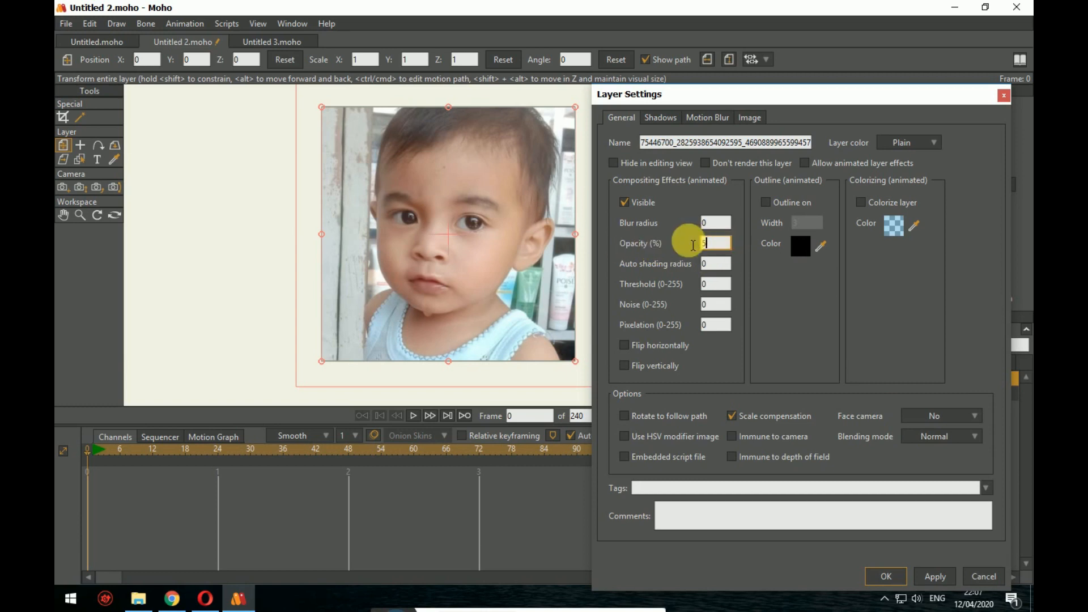
pyautogui.write('50')
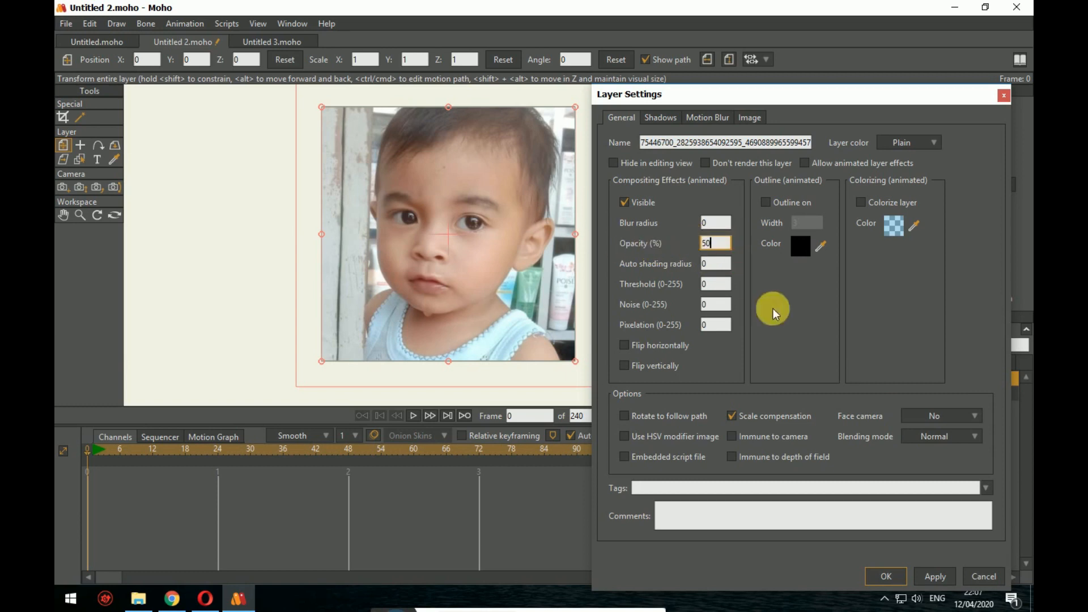
pyautogui.click(885, 576)
pyautogui.moveTo(582, 250); pyautogui.dragTo(617, 256)
# Step: Draw a tall, narrow oval over the child's face on the Wajah layer with the Draw Shape tool
pyautogui.click(947, 395)
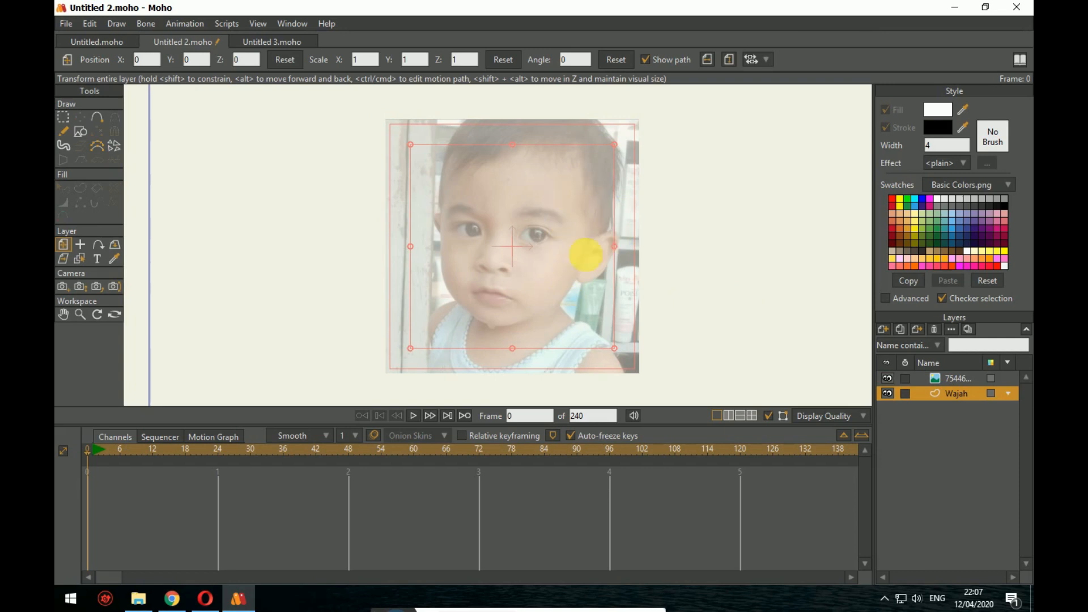
pyautogui.scroll(2, 551, 239)
pyautogui.moveTo(546, 236); pyautogui.dragTo(575, 225)
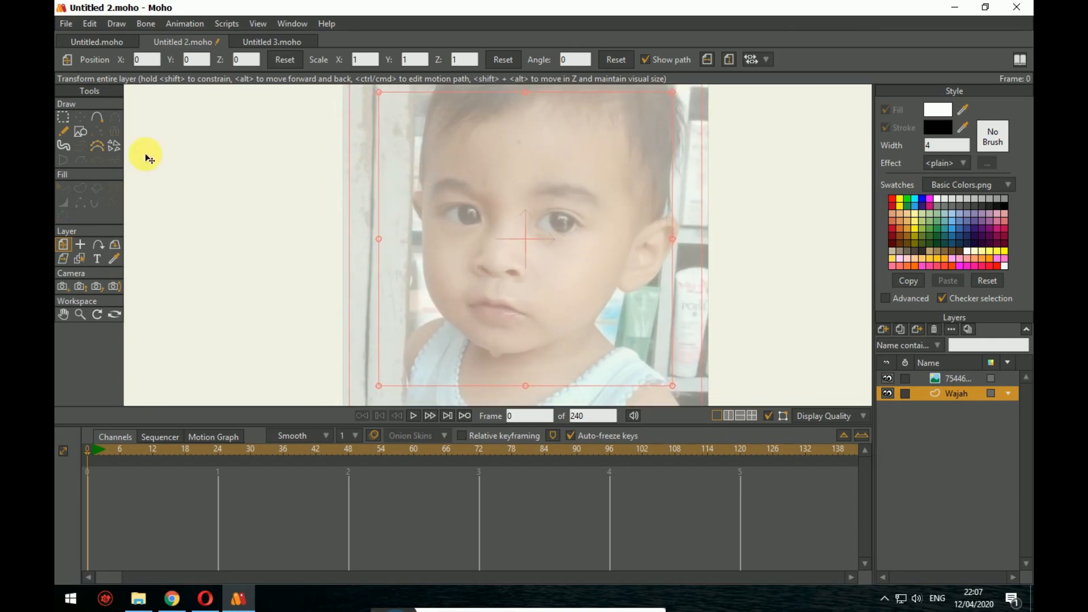
pyautogui.click(64, 117)
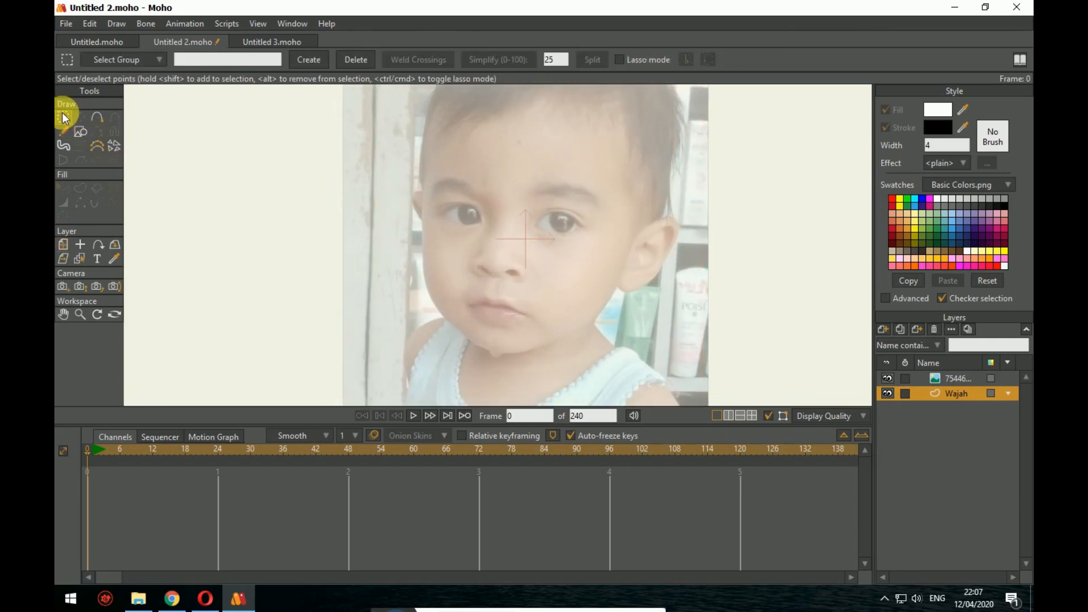
pyautogui.click(101, 119)
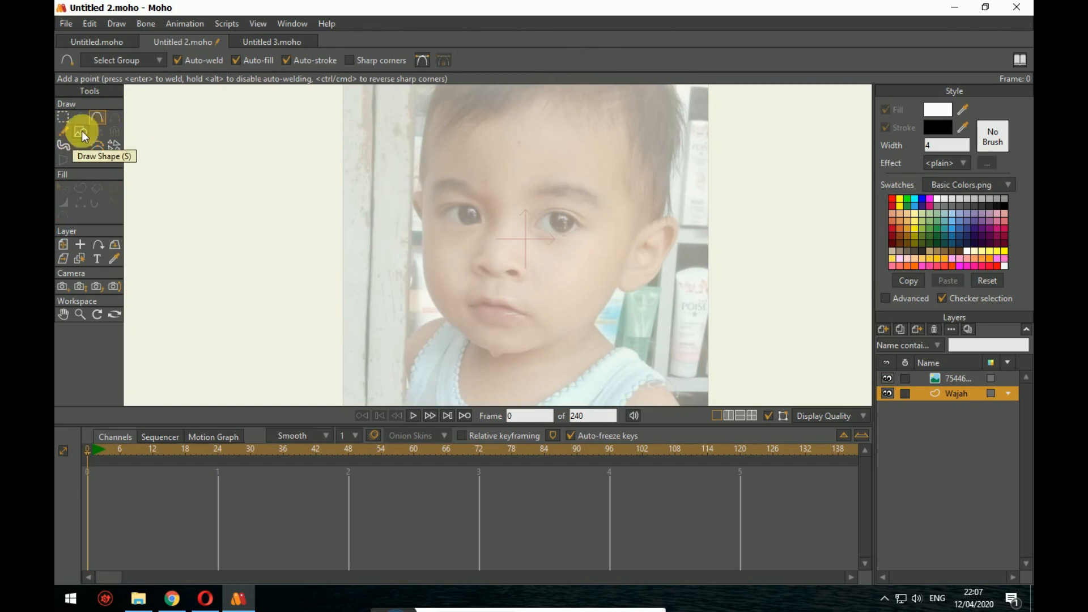
pyautogui.click(79, 136)
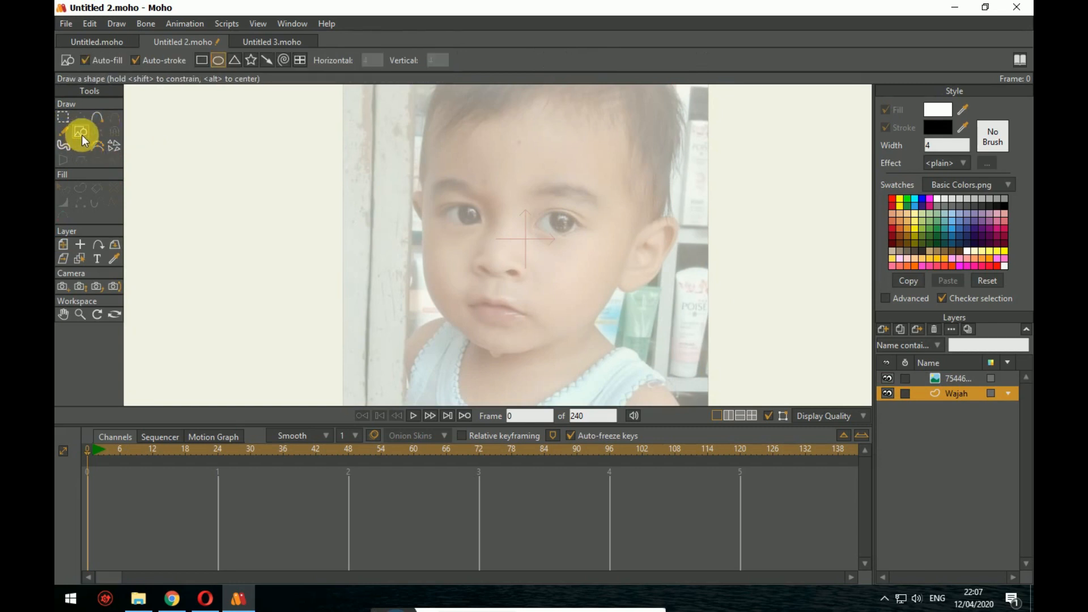
pyautogui.scroll(-2, 529, 141)
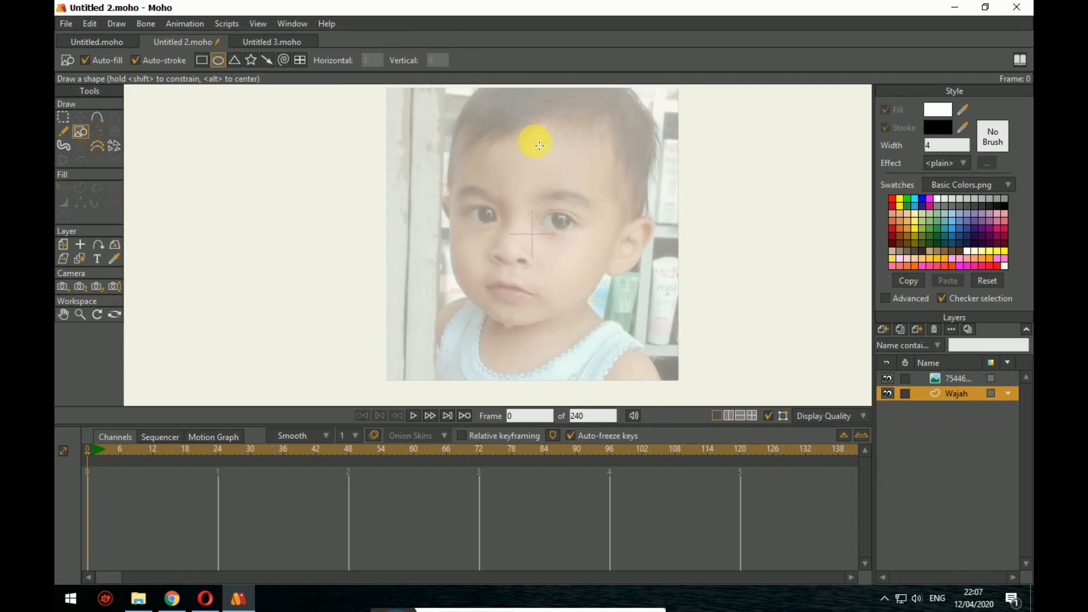
pyautogui.moveTo(503, 145)
pyautogui.mouseDown()
pyautogui.moveTo(556, 255)
pyautogui.moveTo(550, 318)
pyautogui.moveTo(595, 344)
pyautogui.mouseUp()
pyautogui.scroll(3, 607, 315)
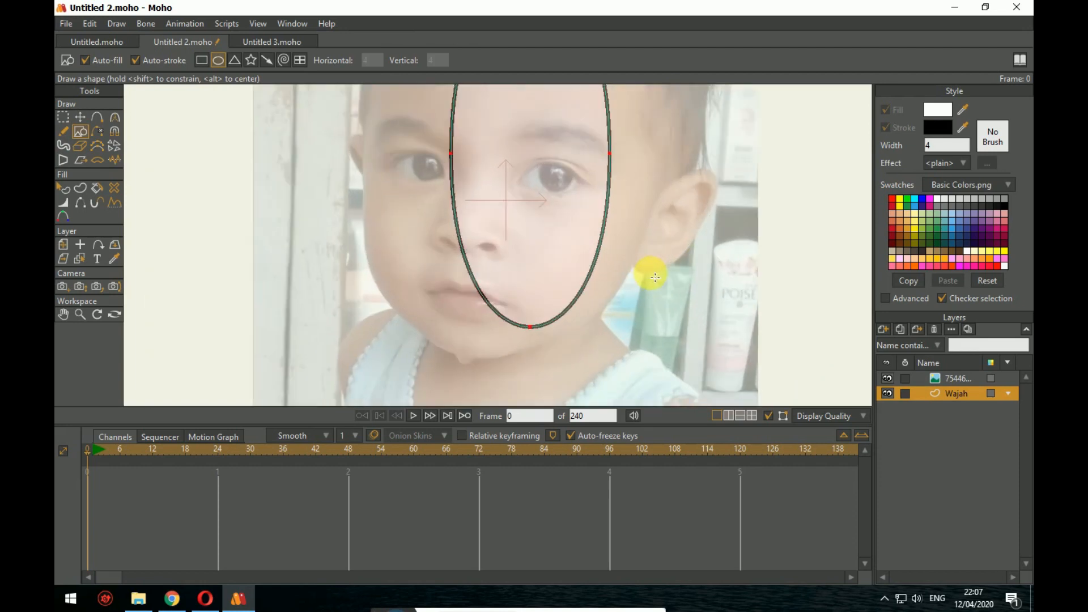
# Step: Move the oval's left point to about X -0.36, Y 0.18 and its bottom point to about X -0.07, Y -0.39 with Transform Points
pyautogui.moveTo(670, 307); pyautogui.dragTo(631, 321)
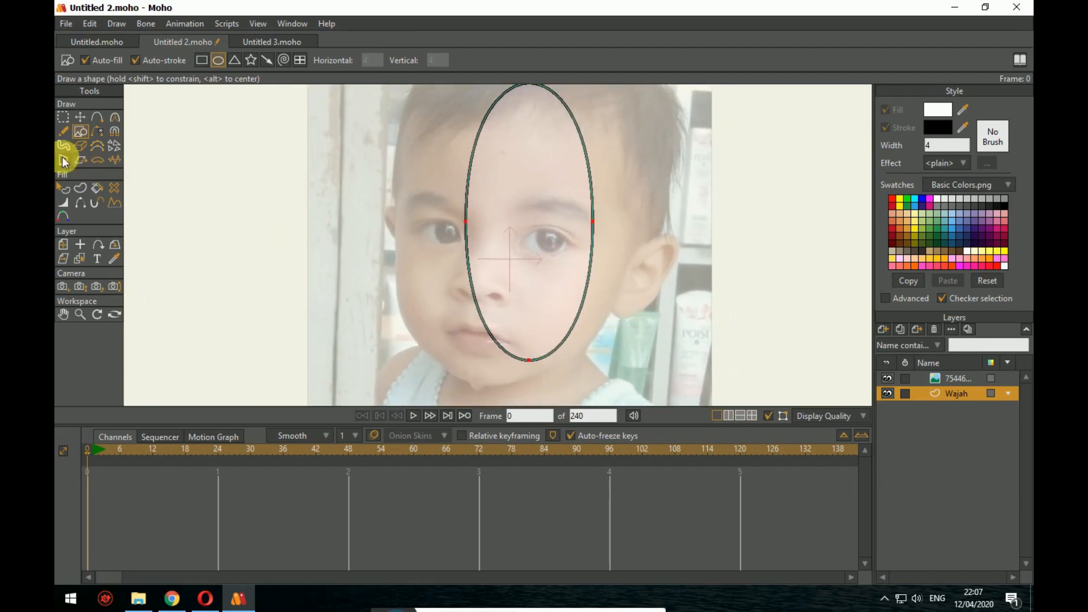
pyautogui.click(67, 117)
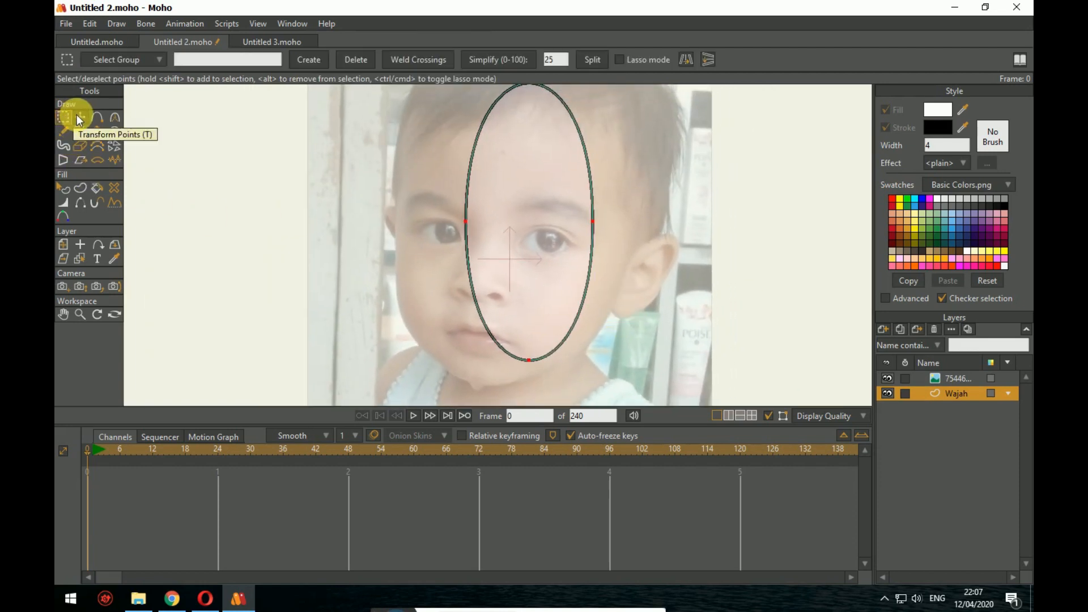
pyautogui.click(77, 116)
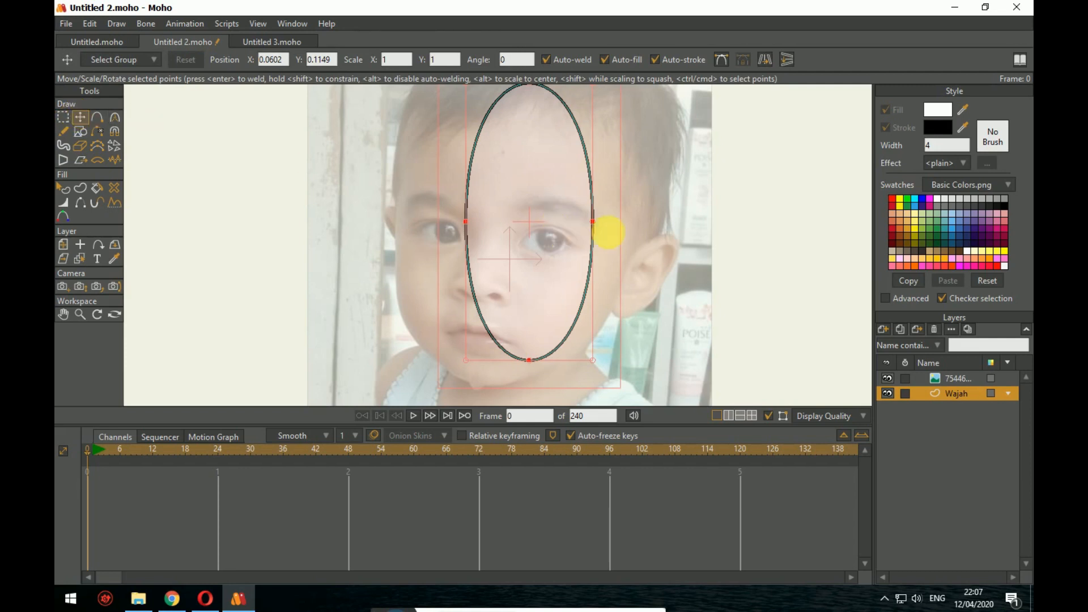
pyautogui.scroll(-1, 687, 246)
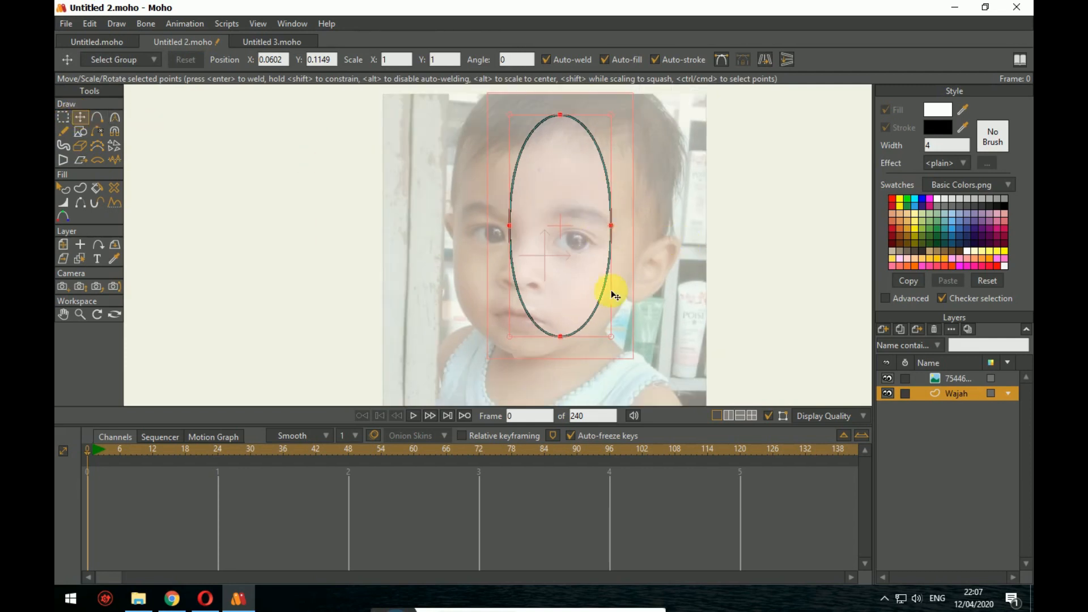
pyautogui.click(730, 276)
pyautogui.moveTo(511, 230); pyautogui.dragTo(452, 206)
pyautogui.scroll(2, 544, 273)
pyautogui.moveTo(544, 273); pyautogui.dragTo(554, 243)
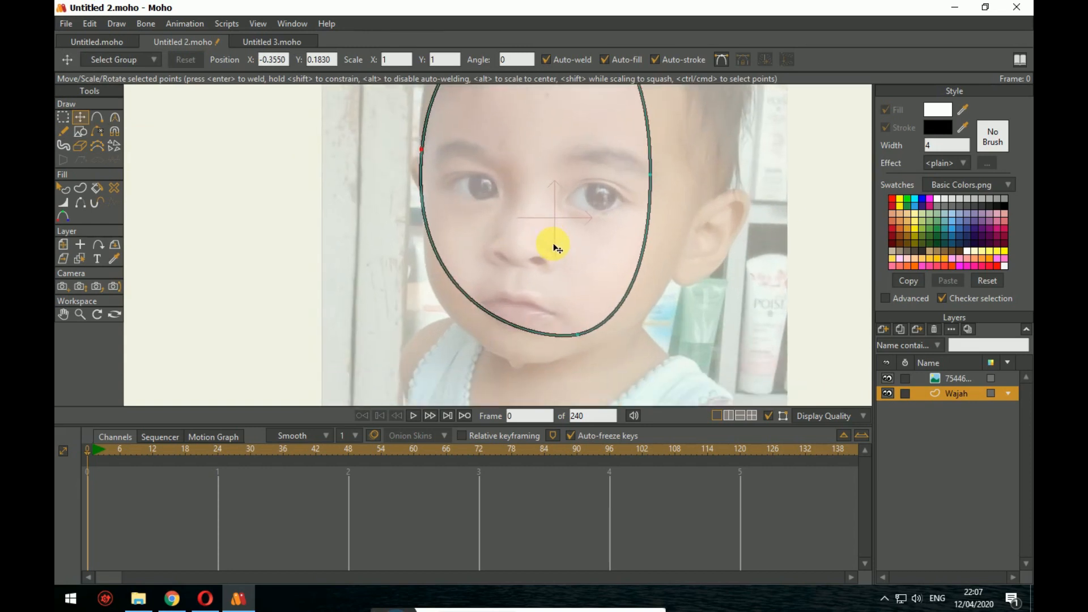
pyautogui.moveTo(577, 341); pyautogui.dragTo(528, 364)
# Step: Move the oval's top point to about X 0.18, Y 0.68 above the head and its right point to about X 0.41, Y 0.08
pyautogui.moveTo(561, 162); pyautogui.dragTo(597, 301)
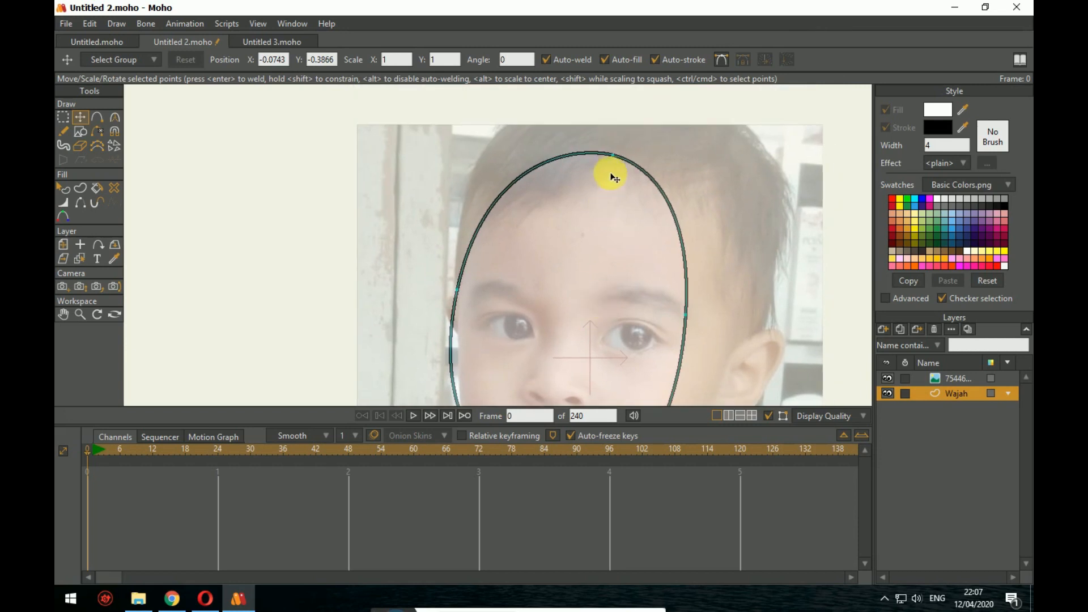
pyautogui.moveTo(615, 156); pyautogui.dragTo(624, 88)
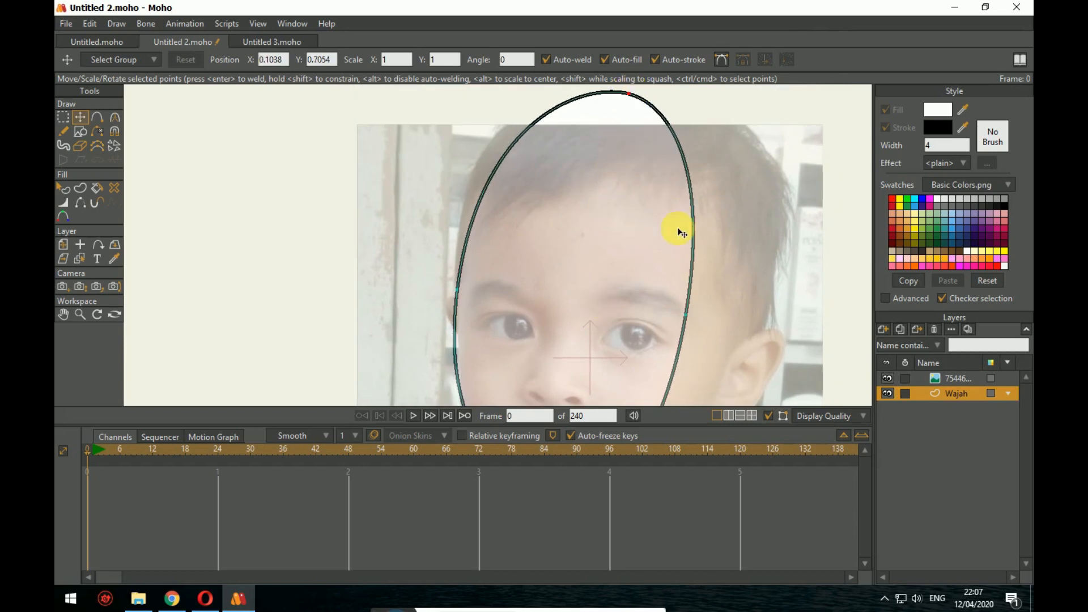
pyautogui.scroll(-1, 715, 279)
pyautogui.moveTo(716, 279); pyautogui.dragTo(727, 306)
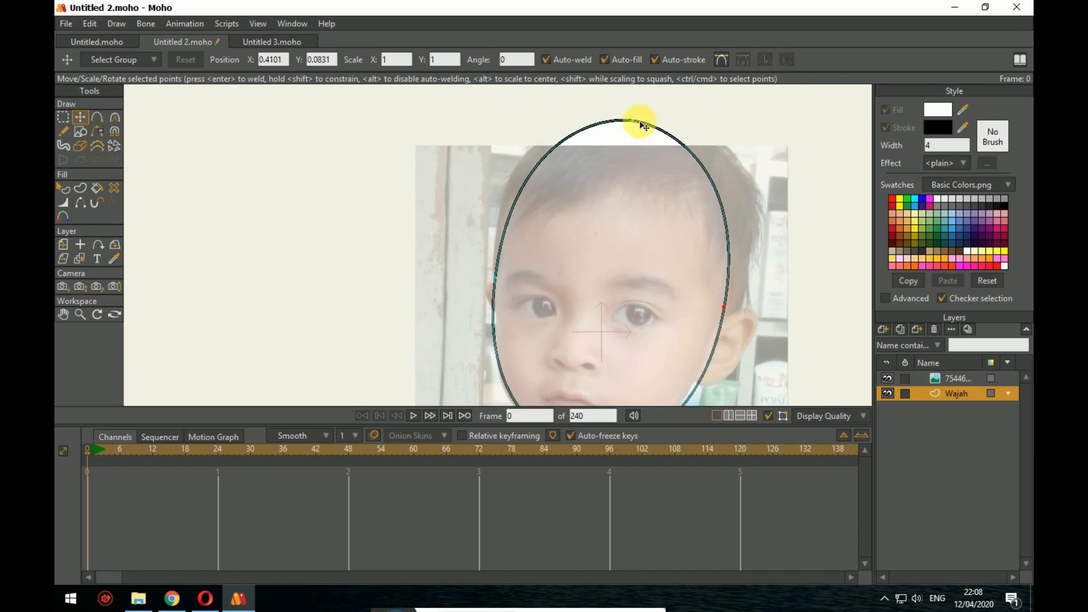
pyautogui.moveTo(635, 119); pyautogui.dragTo(654, 129)
# Step: Add four points to the face outline at the left cheek, right jaw, upper left forehead and upper right forehead
pyautogui.moveTo(606, 218); pyautogui.dragTo(648, 181)
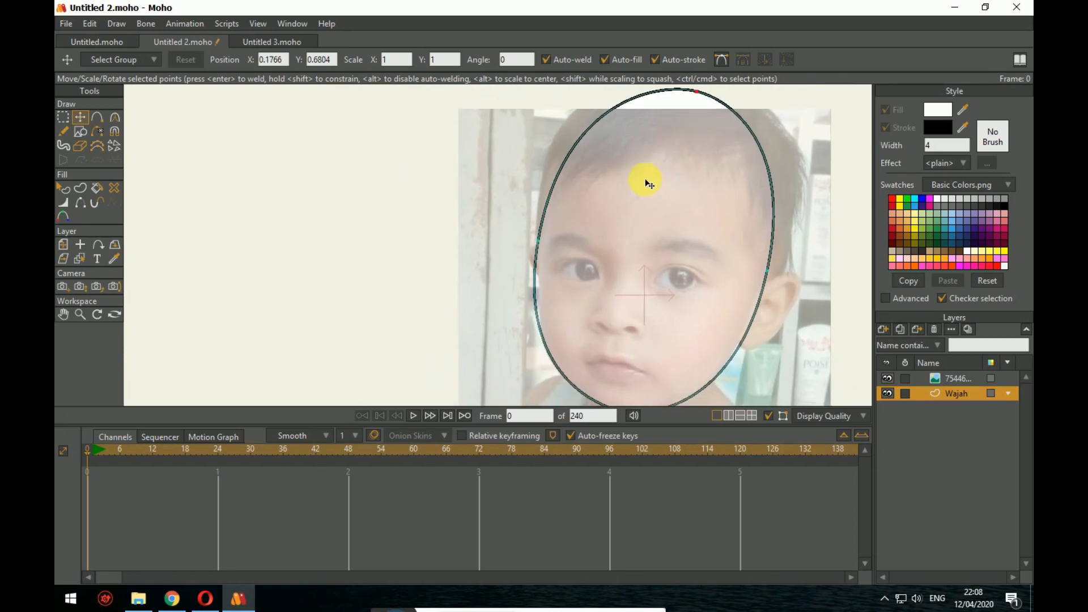
pyautogui.moveTo(606, 278); pyautogui.dragTo(575, 209)
pyautogui.scroll(3, 546, 257)
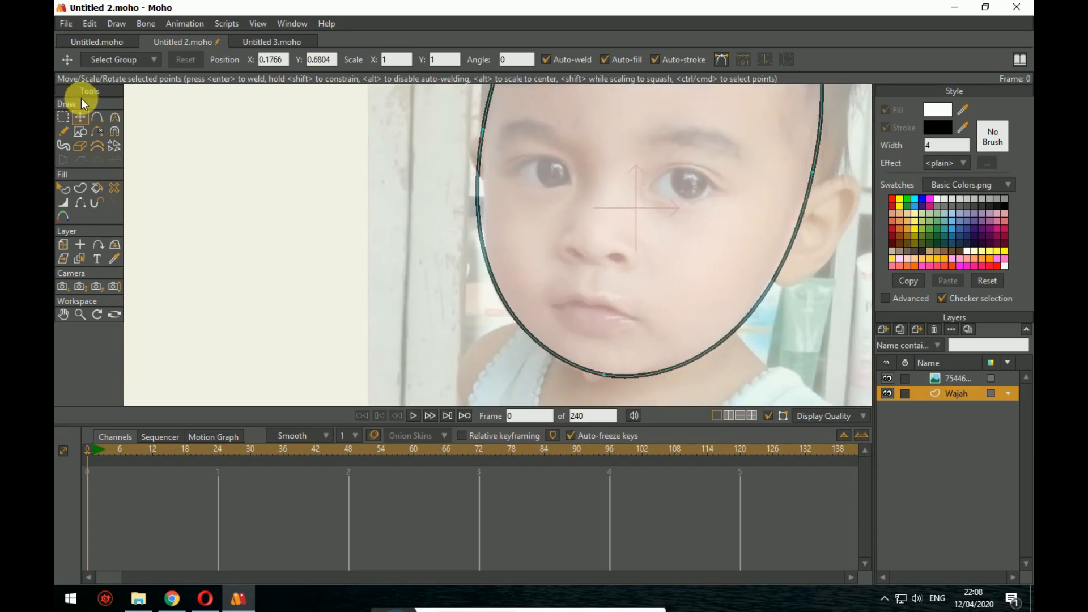
pyautogui.click(97, 118)
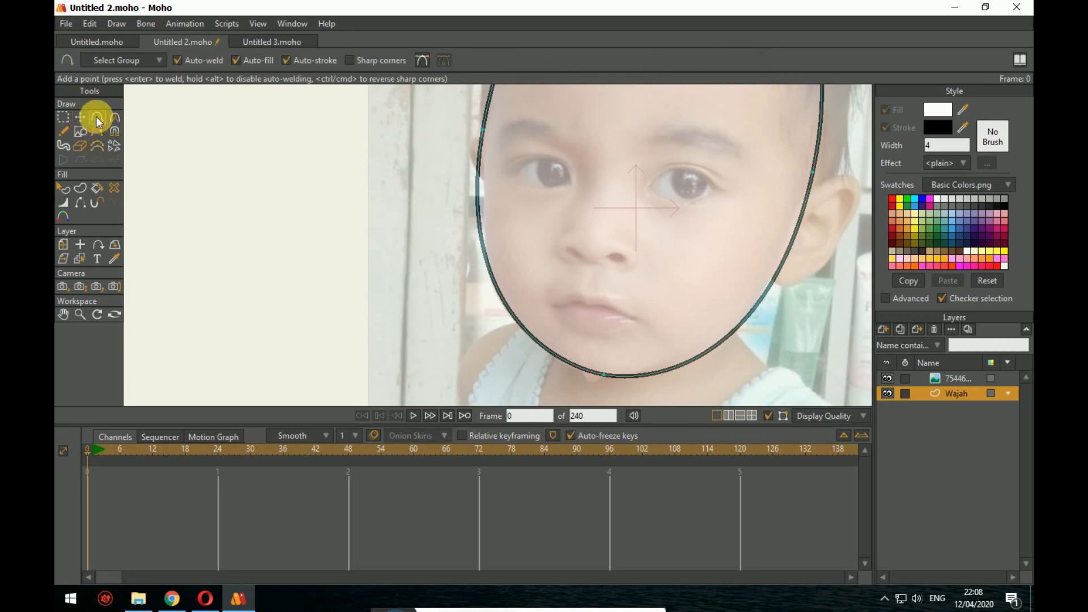
pyautogui.click(480, 228)
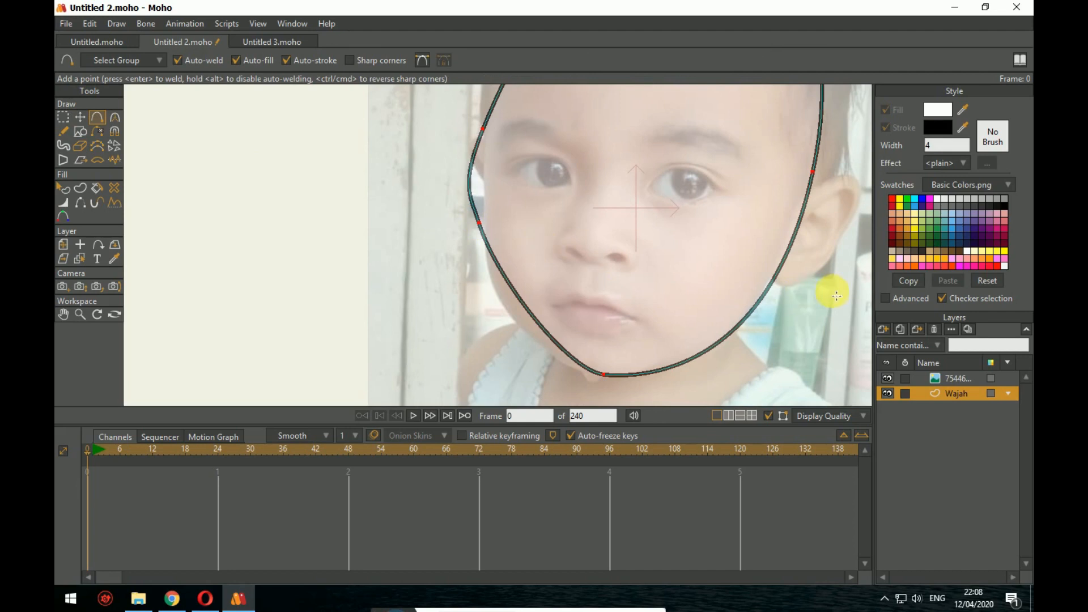
pyautogui.click(777, 290)
pyautogui.scroll(-3, 765, 295)
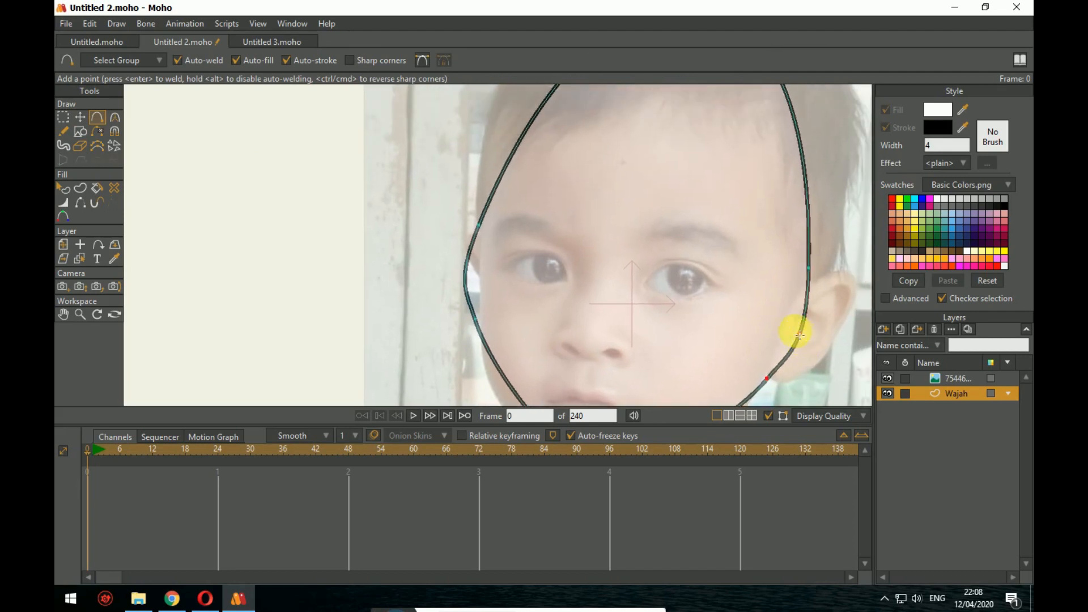
pyautogui.click(601, 166)
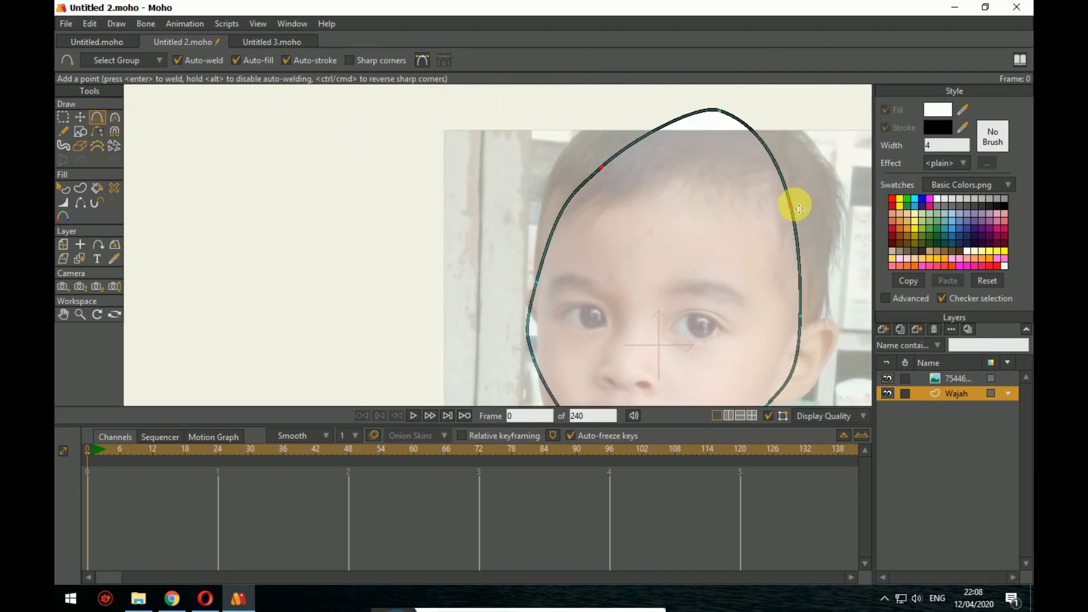
pyautogui.click(791, 205)
# Step: Move the upper left forehead point of the face outline to about X -0.23, Y 0.61 with Transform Points
pyautogui.moveTo(803, 258); pyautogui.dragTo(612, 220)
pyautogui.click(80, 116)
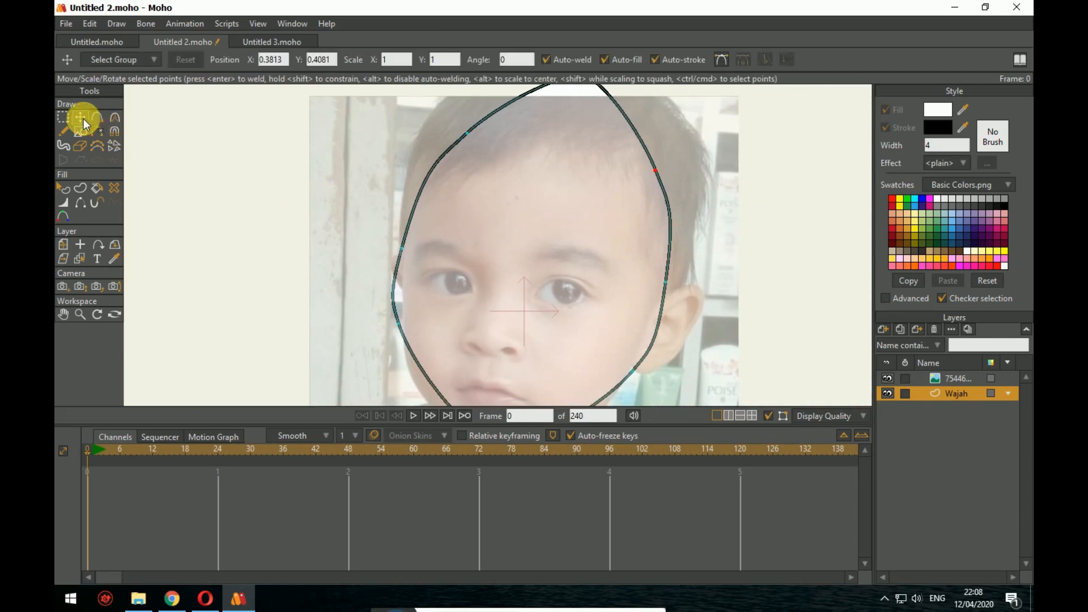
pyautogui.moveTo(578, 267); pyautogui.dragTo(552, 313)
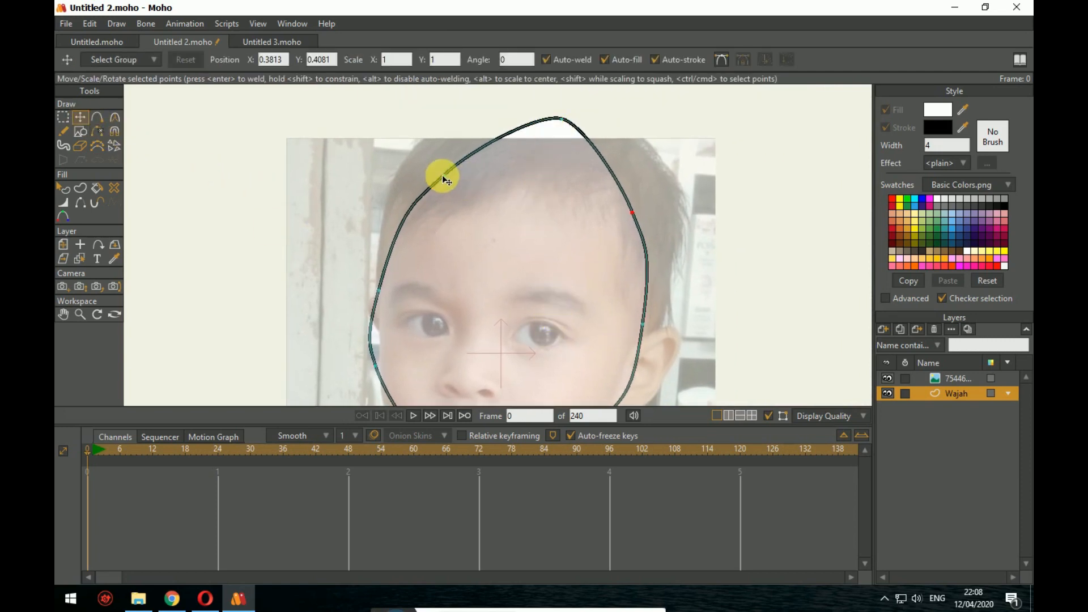
pyautogui.moveTo(445, 176); pyautogui.dragTo(423, 142)
pyautogui.moveTo(443, 191); pyautogui.dragTo(578, 147)
# Step: Move the lower left cheek point to about X -0.29, Y -0.24 and the left side point to about X -0.35, Y 0.04
pyautogui.moveTo(527, 280); pyautogui.dragTo(510, 172)
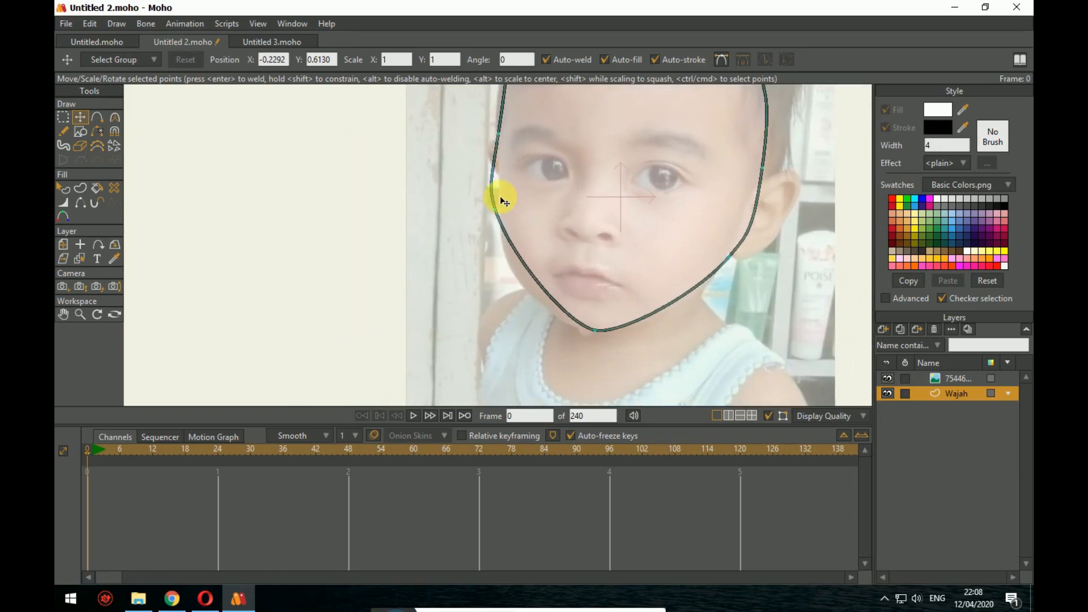
pyautogui.moveTo(495, 213); pyautogui.dragTo(523, 283)
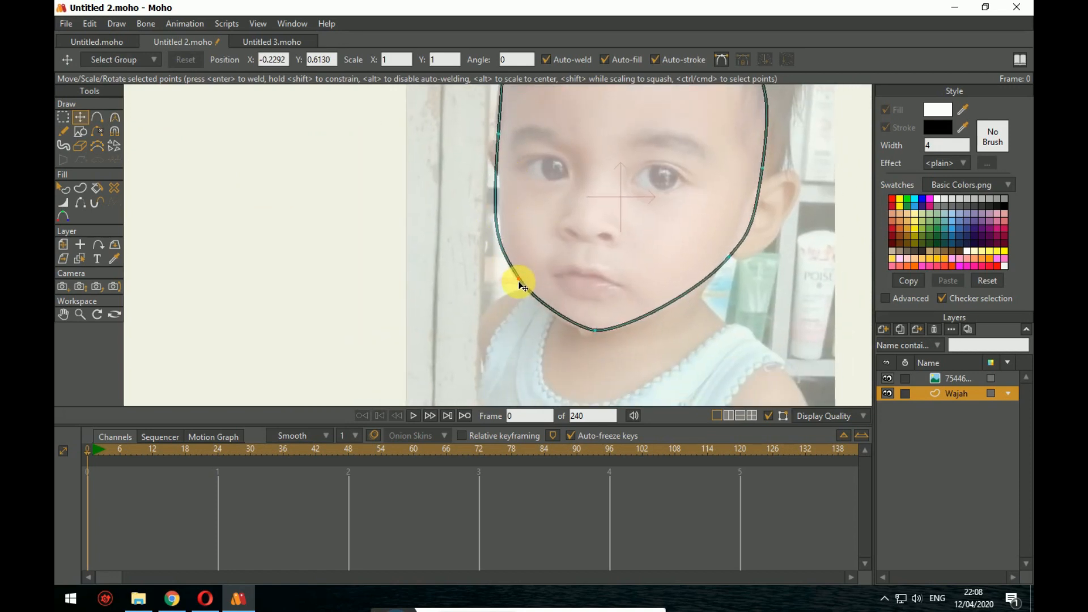
pyautogui.moveTo(498, 135); pyautogui.dragTo(503, 184)
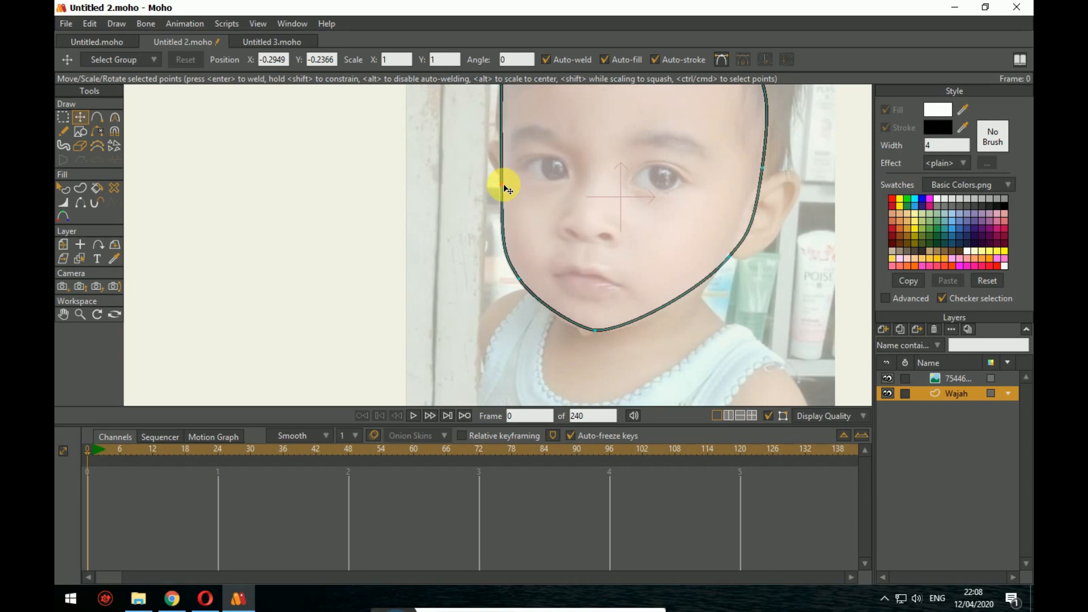
# Step: Nudge the chin point slightly and move the right jaw point to about X 0.23, Y -0.28
pyautogui.moveTo(555, 241); pyautogui.dragTo(553, 210)
pyautogui.moveTo(587, 297); pyautogui.dragTo(584, 297)
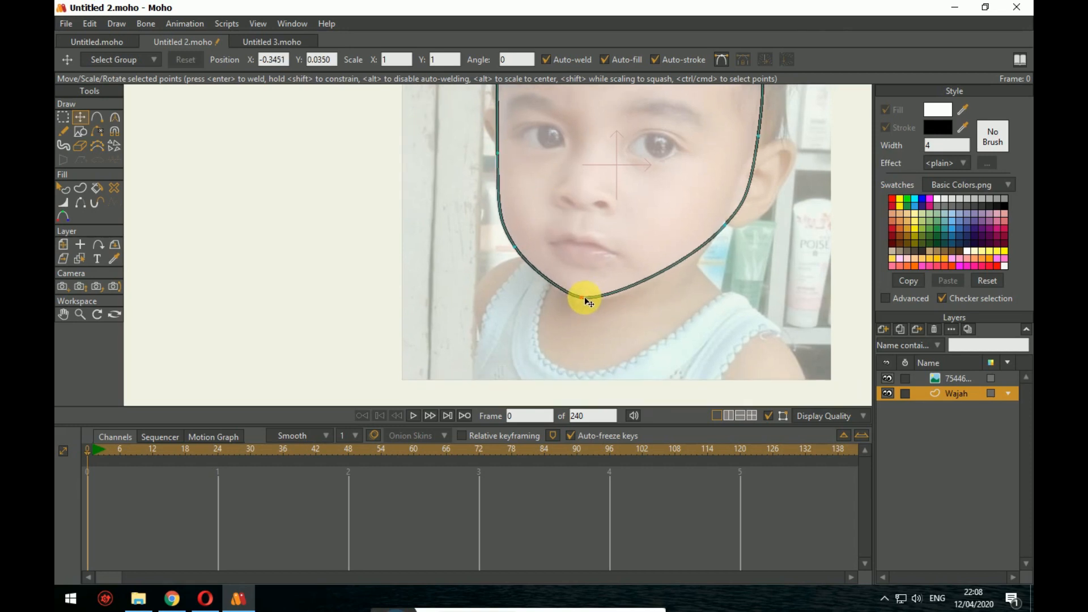
pyautogui.moveTo(676, 278); pyautogui.dragTo(681, 301)
pyautogui.moveTo(728, 249); pyautogui.dragTo(701, 284)
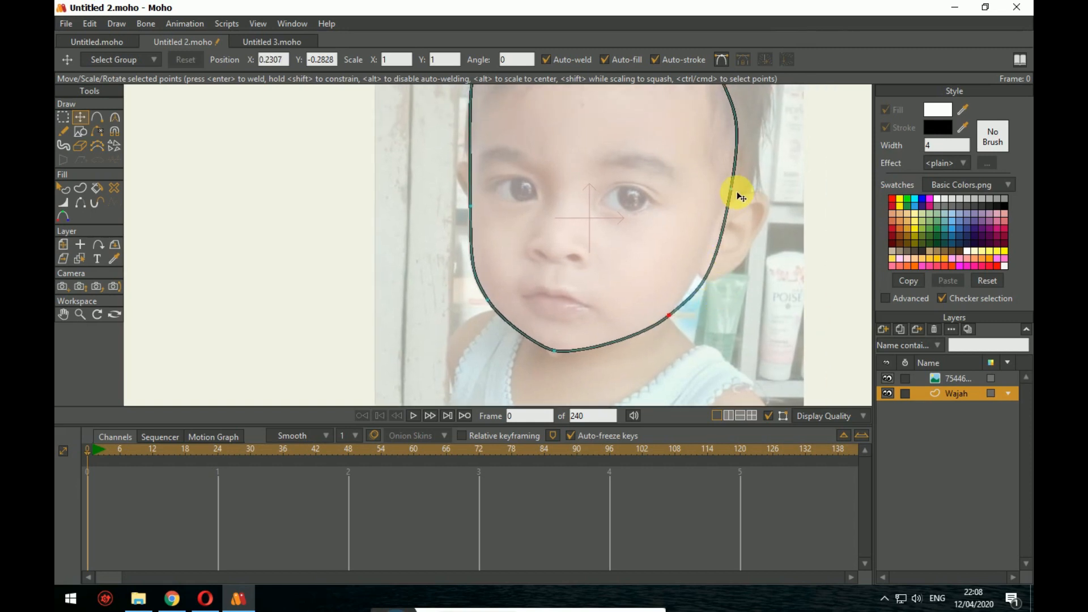
# Step: Move the upper right forehead point to about X 0.51, Y 0.45 and the outline's top point to about X 0.23, Y 0.68
pyautogui.moveTo(735, 190); pyautogui.dragTo(786, 179)
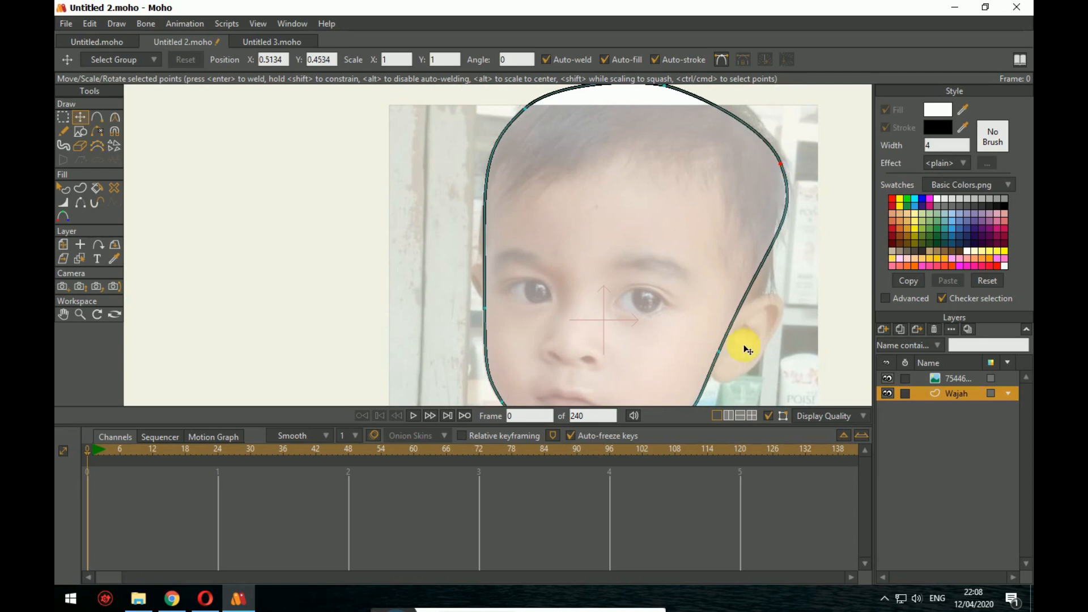
pyautogui.moveTo(723, 354); pyautogui.dragTo(727, 355)
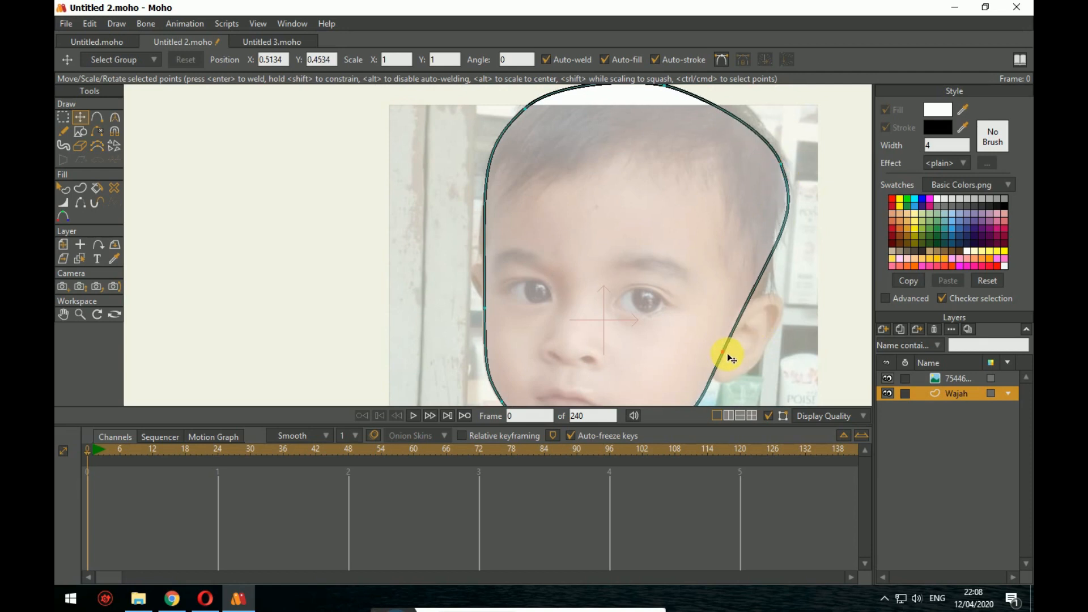
pyautogui.moveTo(809, 274); pyautogui.dragTo(829, 350)
pyautogui.moveTo(688, 165); pyautogui.dragTo(706, 167)
# Step: Adjust the curve through the outline point beside the right ear to a curvature of about 0.67 with the Curvature tool
pyautogui.moveTo(822, 377); pyautogui.dragTo(728, 276)
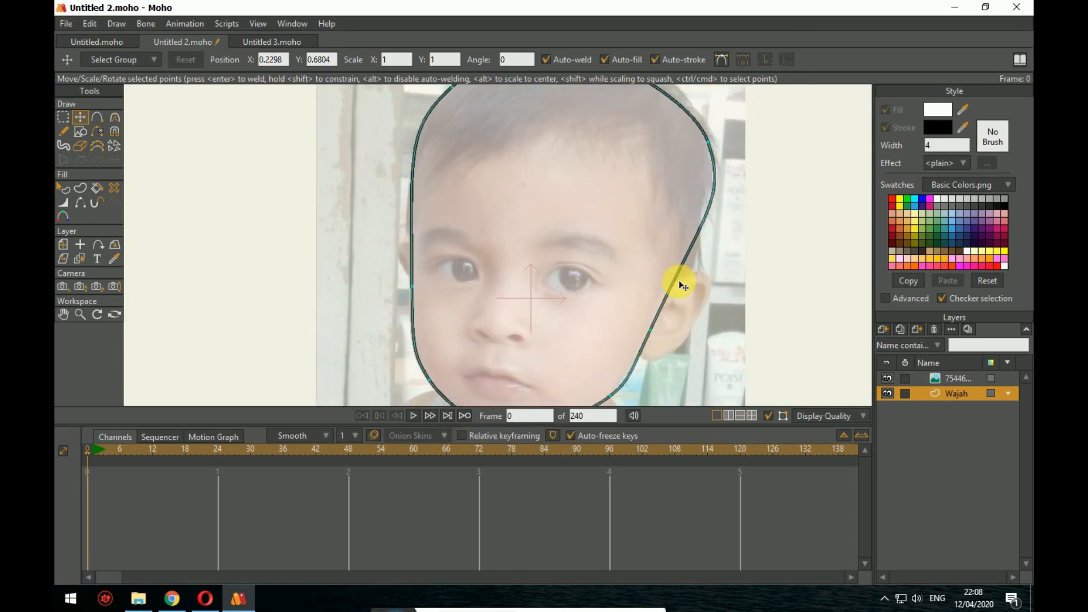
pyautogui.moveTo(680, 285); pyautogui.dragTo(413, 194)
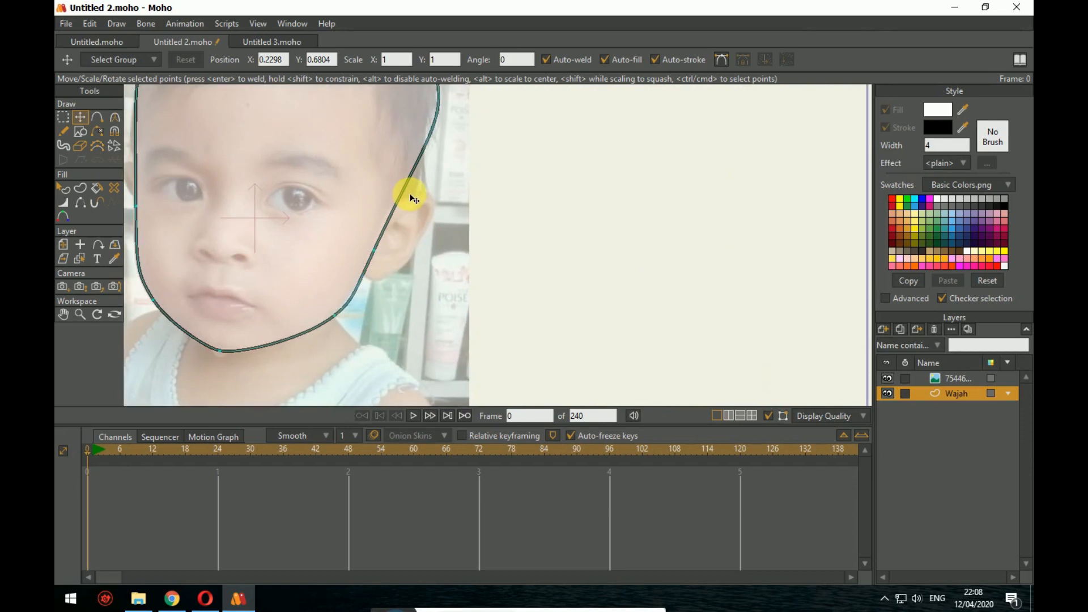
pyautogui.click(116, 118)
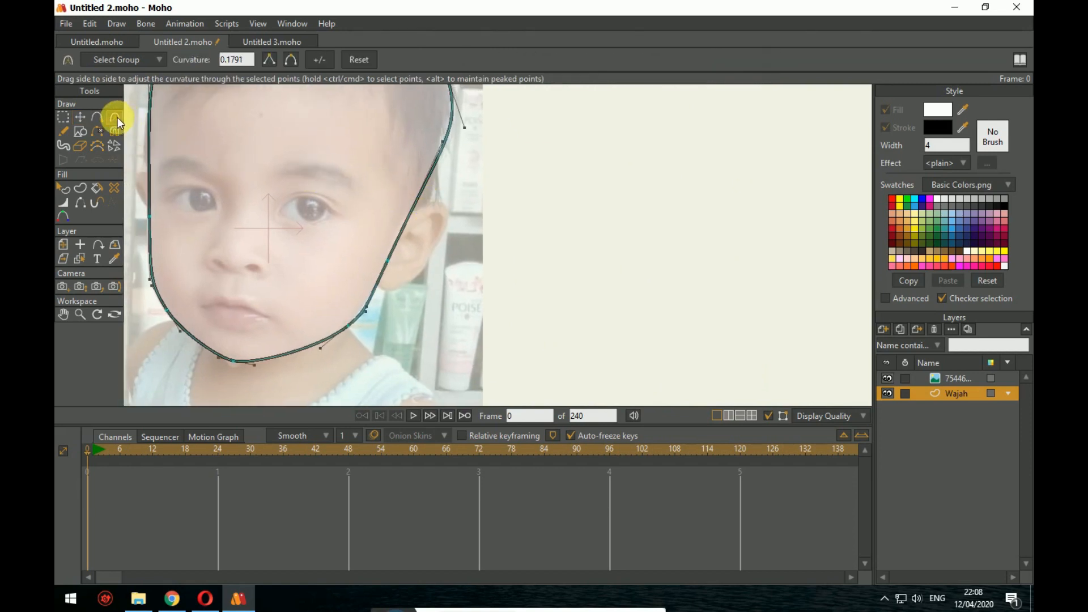
pyautogui.moveTo(386, 211); pyautogui.dragTo(517, 268)
pyautogui.scroll(2, 556, 317)
pyautogui.moveTo(557, 317); pyautogui.dragTo(568, 439)
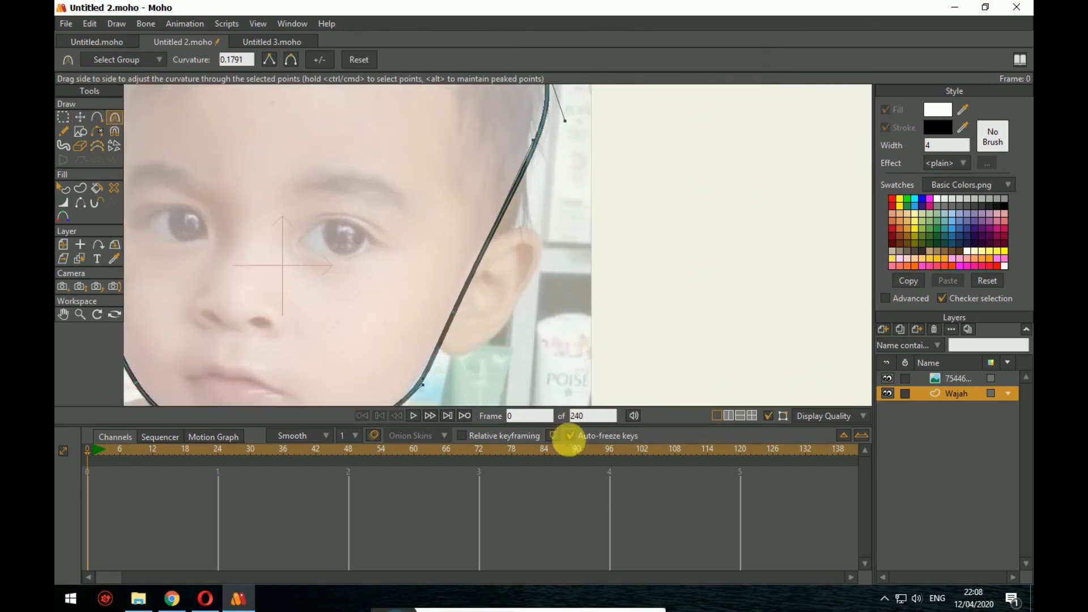
pyautogui.moveTo(614, 168); pyautogui.dragTo(603, 273)
pyautogui.moveTo(553, 225); pyautogui.dragTo(574, 214)
pyautogui.moveTo(555, 175); pyautogui.dragTo(574, 148)
pyautogui.moveTo(586, 236); pyautogui.dragTo(597, 155)
pyautogui.click(493, 260)
pyautogui.moveTo(524, 259); pyautogui.dragTo(552, 311)
pyautogui.moveTo(585, 256); pyautogui.dragTo(594, 263)
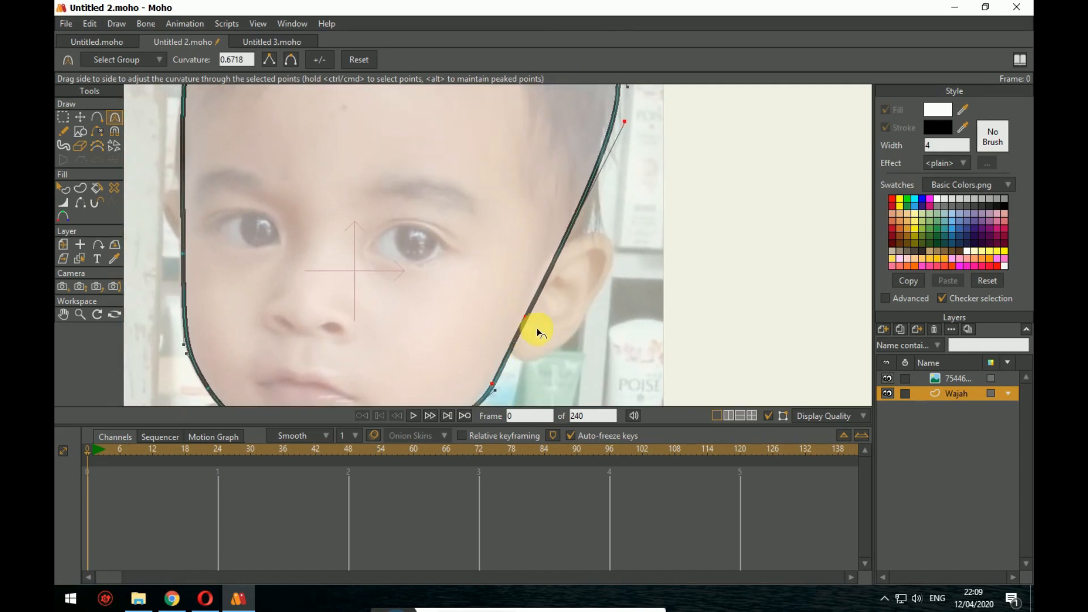
# Step: Set the ear-side point's curvature to about 0.62 and angle its handles along the right cheek
pyautogui.moveTo(533, 332); pyautogui.dragTo(478, 413)
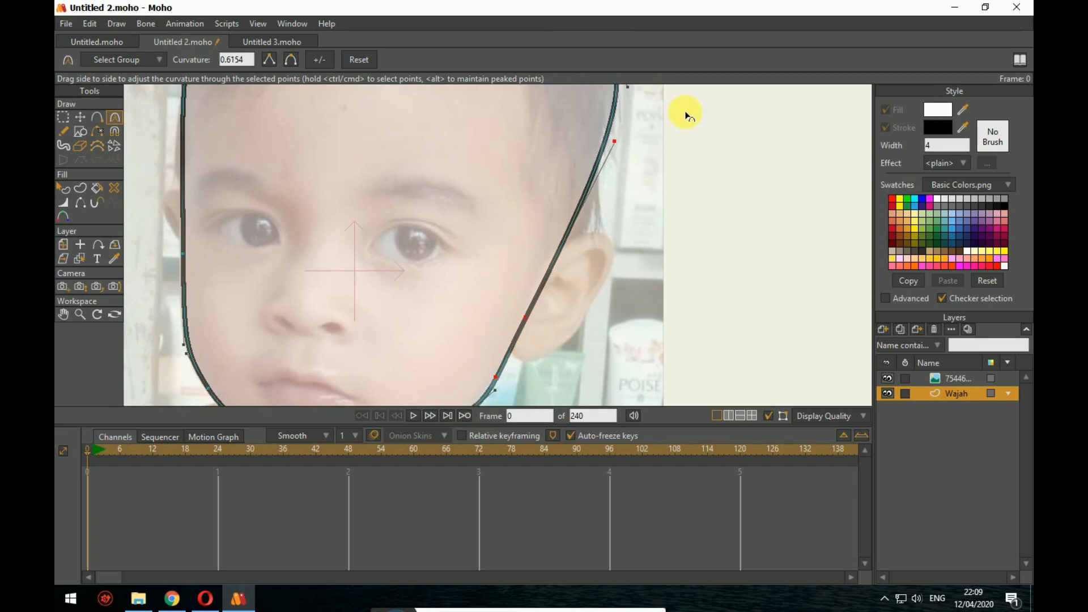
pyautogui.moveTo(614, 147); pyautogui.dragTo(601, 229)
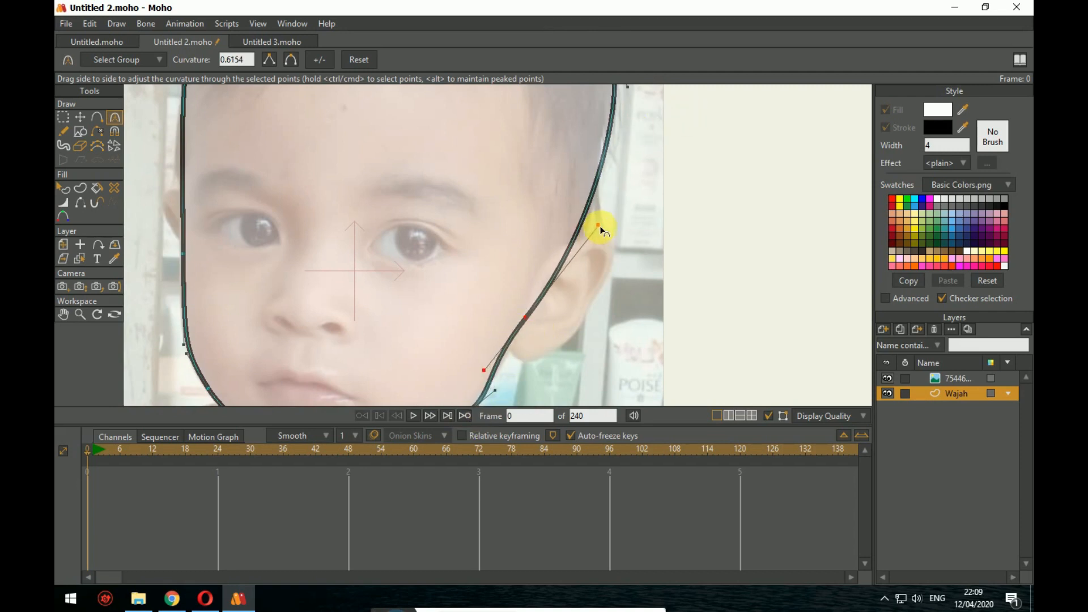
pyautogui.moveTo(490, 371); pyautogui.dragTo(499, 366)
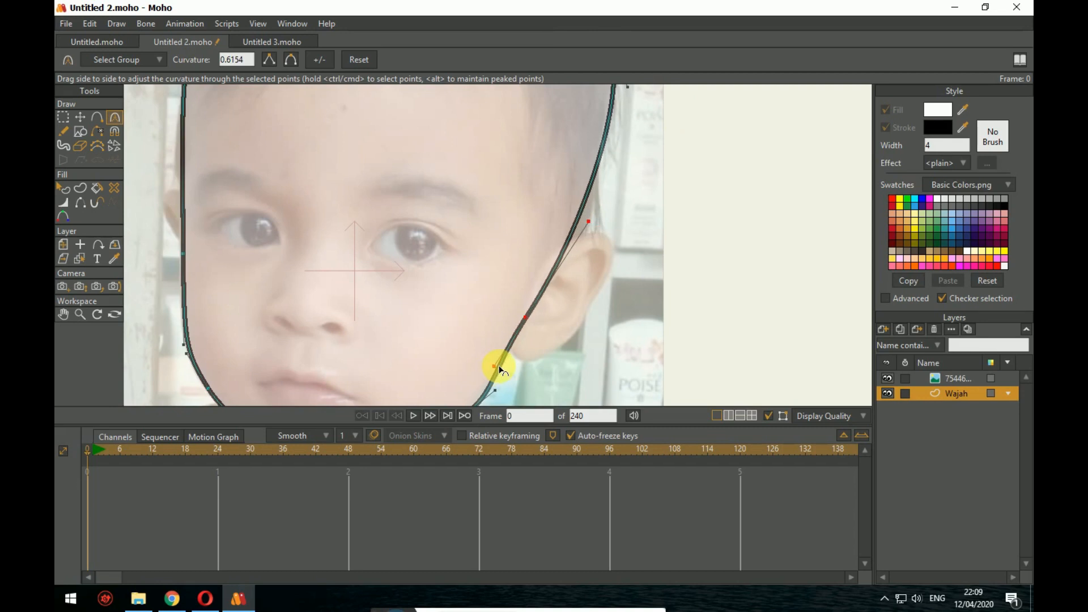
# Step: Move the ear-side point up onto the ear and the right jaw point to about X 0.22, Y -0.29 with Transform Points
pyautogui.click(83, 119)
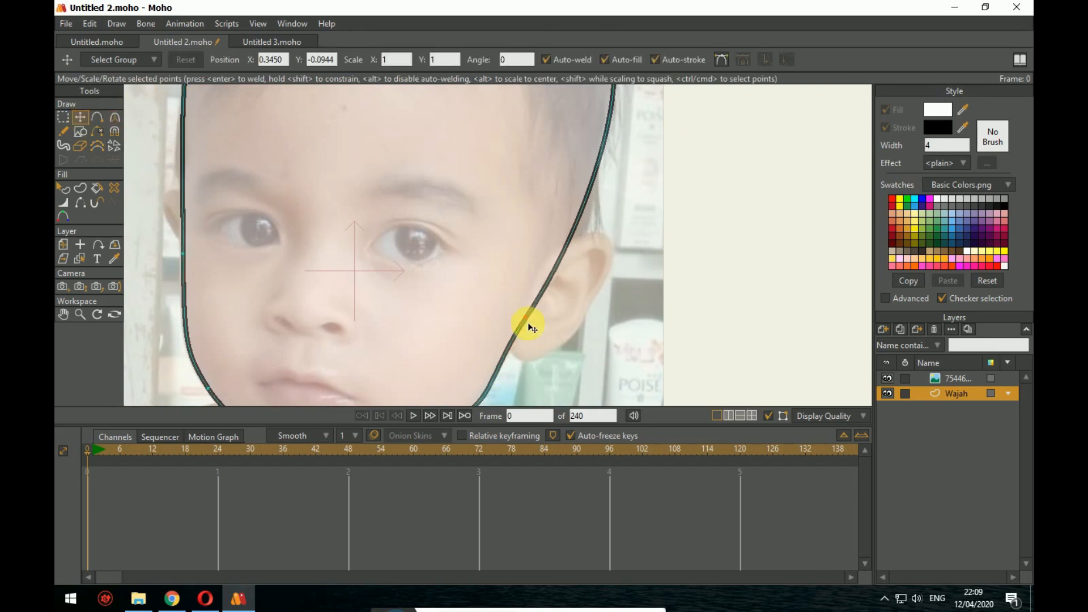
pyautogui.moveTo(528, 327); pyautogui.dragTo(556, 292)
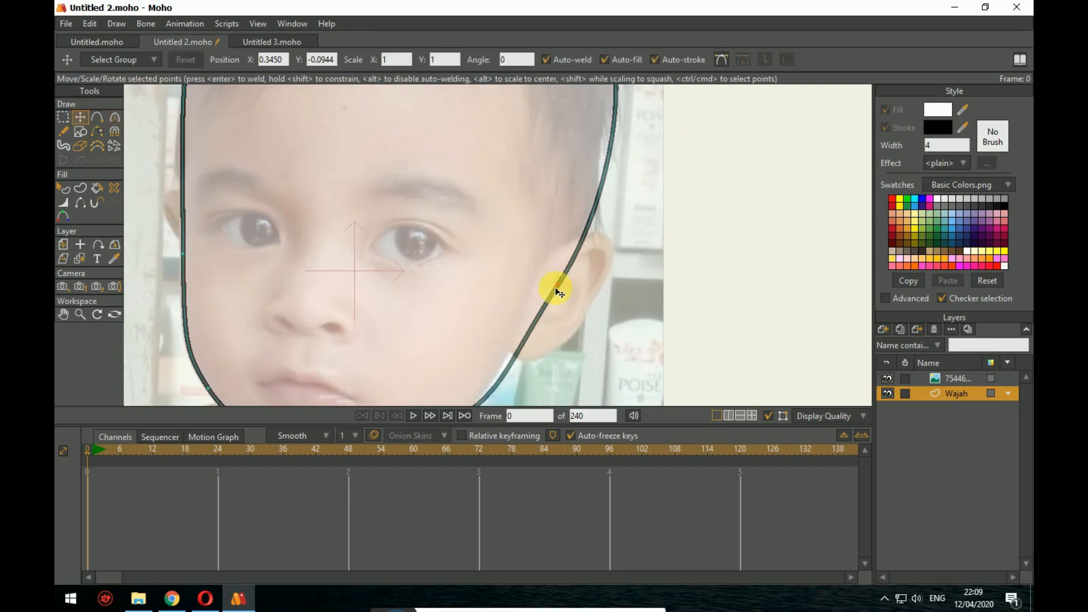
pyautogui.moveTo(578, 339); pyautogui.dragTo(597, 248)
pyautogui.moveTo(495, 325)
pyautogui.mouseDown()
pyautogui.moveTo(529, 294)
pyautogui.moveTo(529, 272)
pyautogui.moveTo(486, 331)
pyautogui.mouseUp()
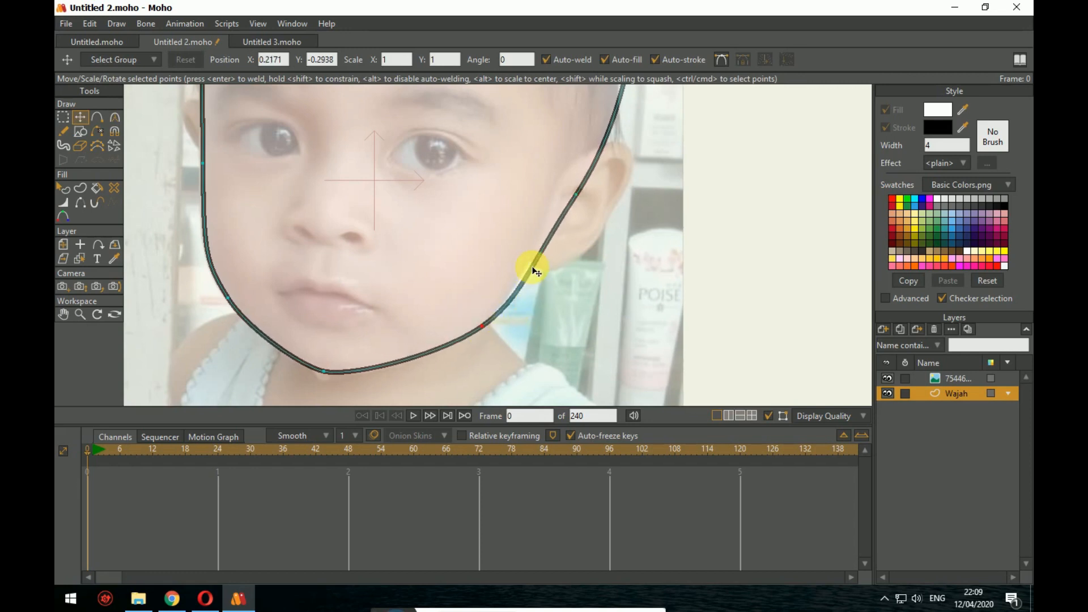
# Step: Add an outline point below the right earlobe and move it to about X 0.31, Y -0.16
pyautogui.press('a')
pyautogui.click(88, 115)
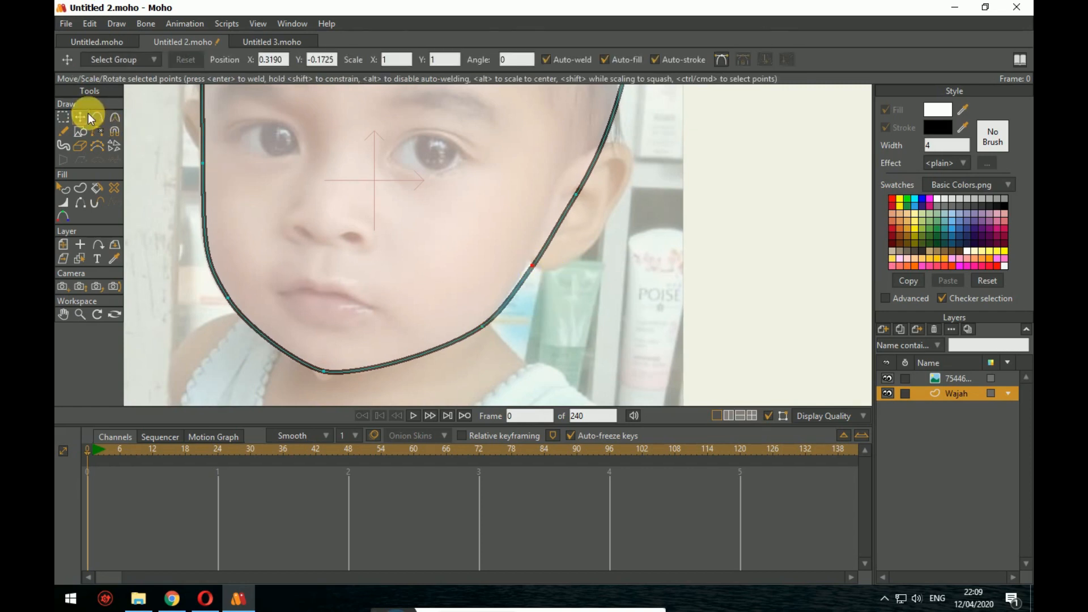
pyautogui.moveTo(531, 268); pyautogui.dragTo(529, 263)
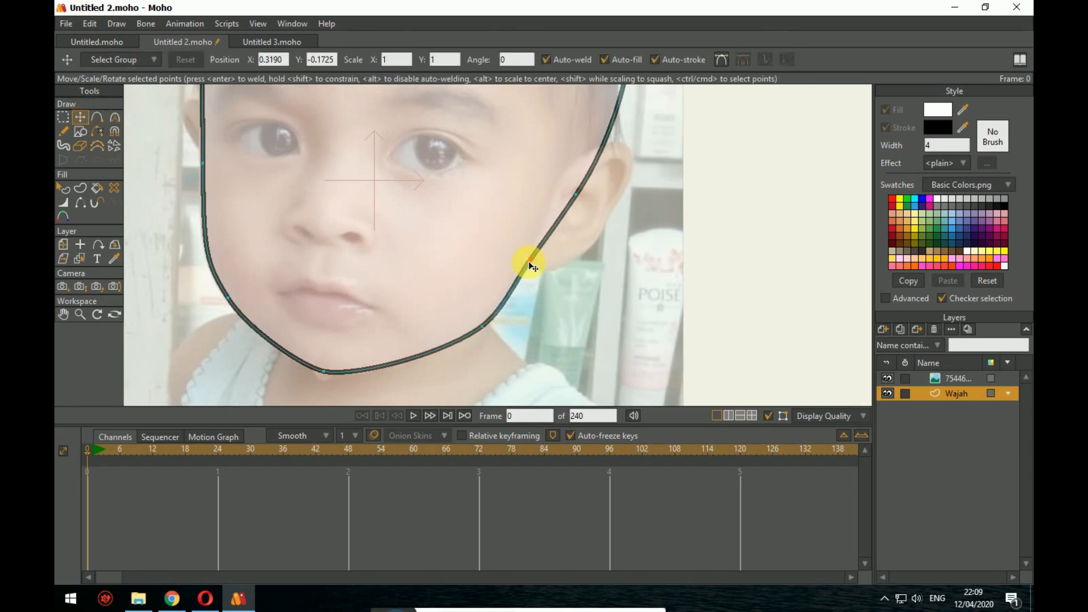
# Step: Move the ear-side point to about X 0.44, Y 0.04 and the upper right forehead point to about X 0.49, Y 0.52
pyautogui.moveTo(562, 332); pyautogui.dragTo(521, 366)
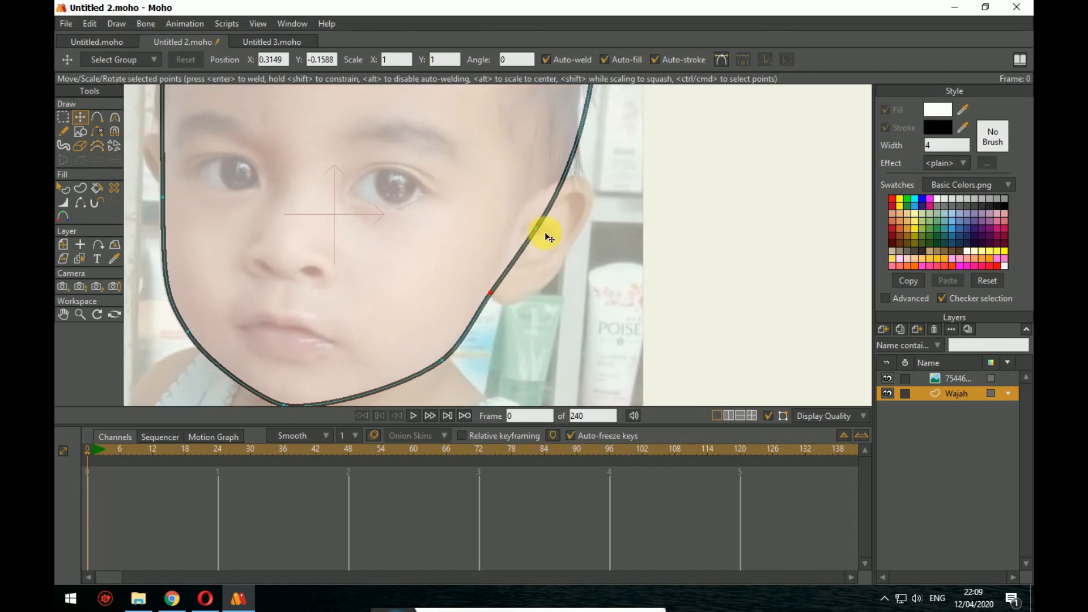
pyautogui.moveTo(539, 230); pyautogui.dragTo(611, 314)
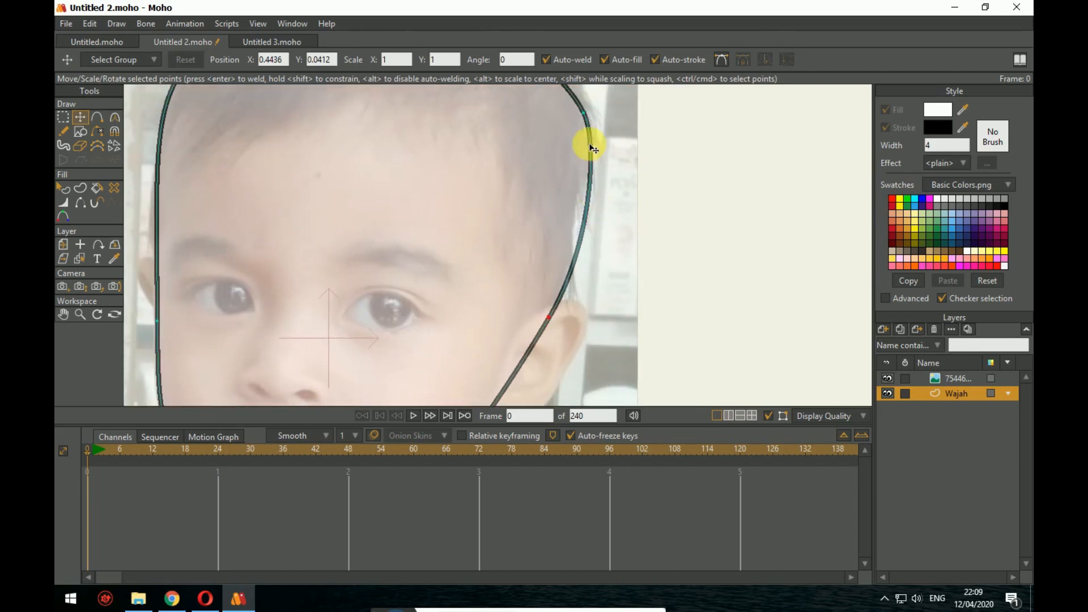
pyautogui.moveTo(589, 142); pyautogui.dragTo(579, 85)
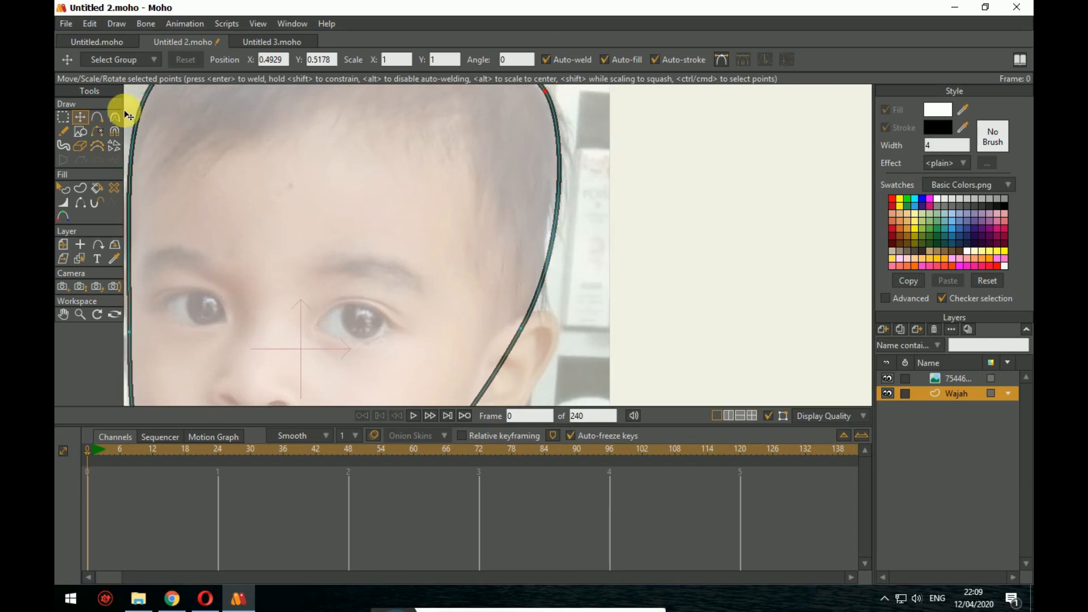
# Step: Reshape the outline between the upper right forehead and the ear by adjusting both points' curve handles with the Curvature tool
pyautogui.click(115, 118)
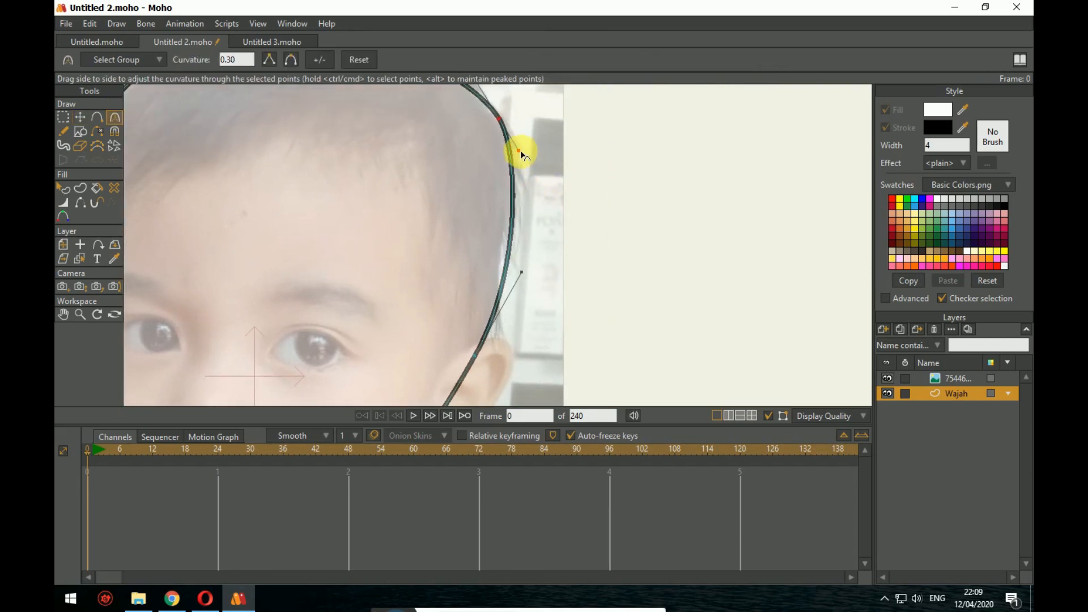
pyautogui.moveTo(520, 153); pyautogui.dragTo(510, 161)
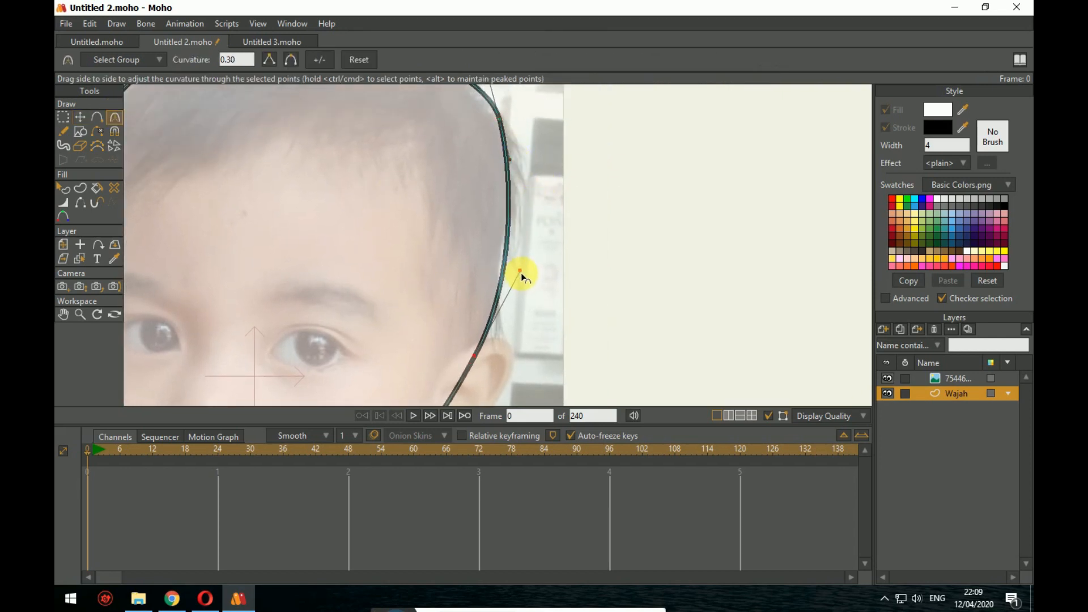
pyautogui.moveTo(518, 267); pyautogui.dragTo(585, 208)
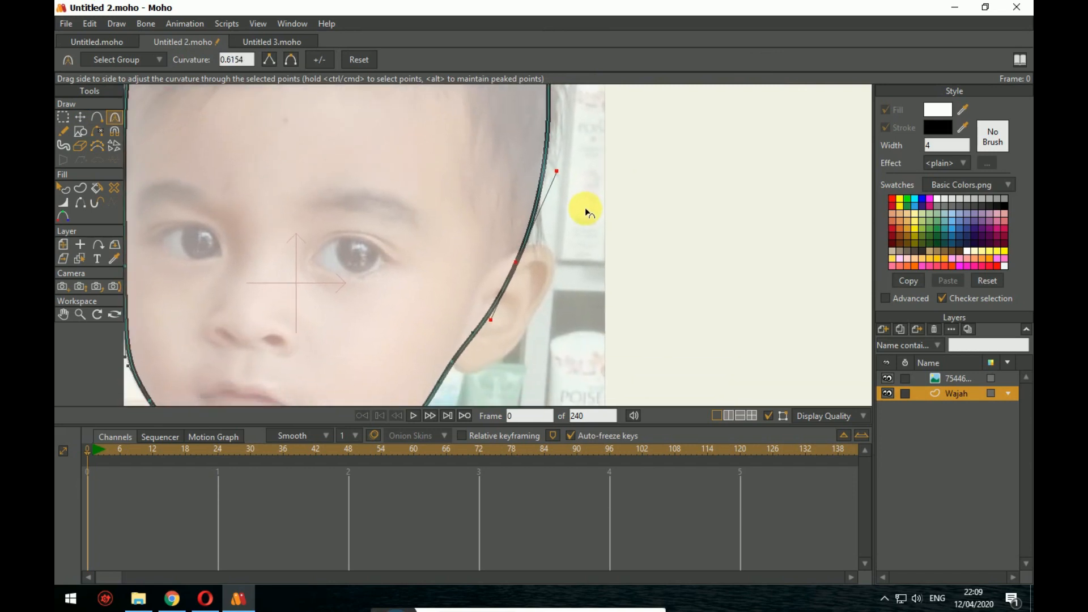
pyautogui.moveTo(493, 316); pyautogui.dragTo(508, 290)
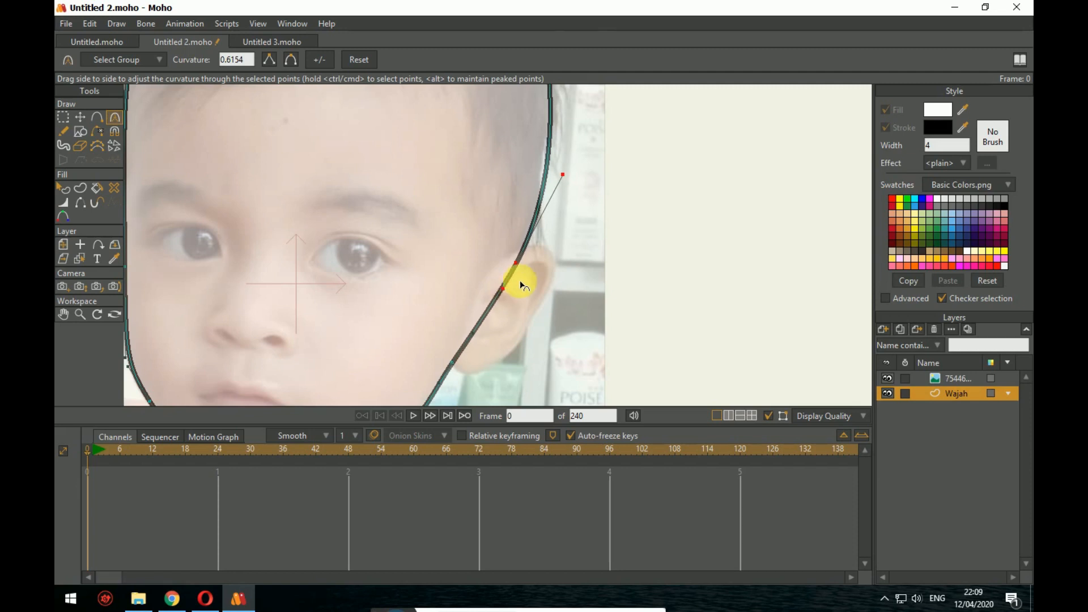
# Step: Adjust the curve handle of the upper left forehead point to refine the head's rounding
pyautogui.moveTo(585, 197); pyautogui.dragTo(639, 416)
pyautogui.moveTo(584, 205); pyautogui.dragTo(783, 208)
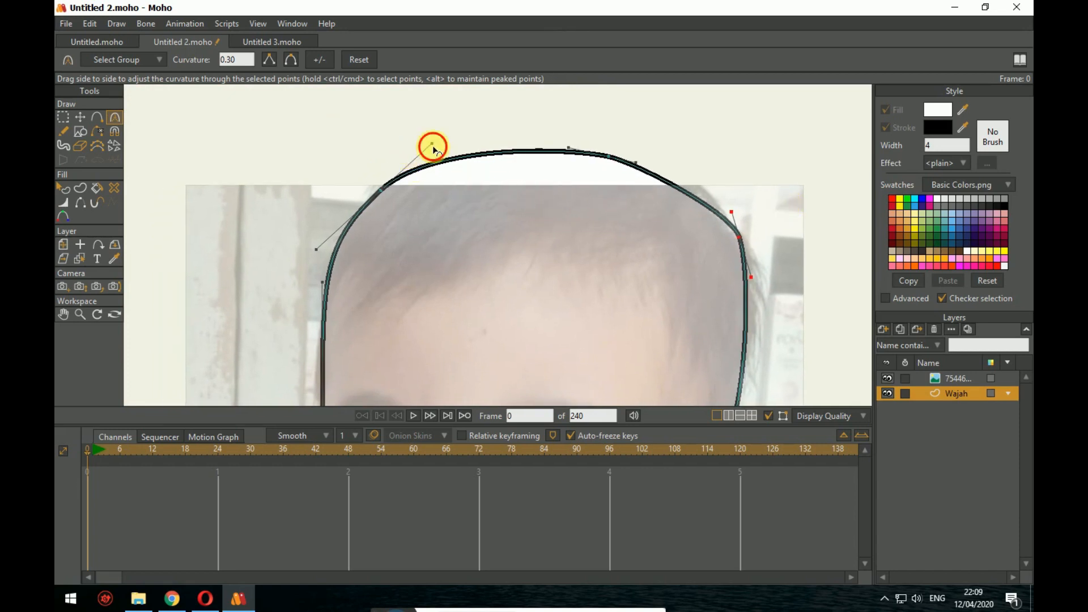
pyautogui.moveTo(433, 147); pyautogui.dragTo(425, 152)
# Step: Examine the whole face outline against the child's photo
pyautogui.moveTo(450, 242); pyautogui.dragTo(524, 139)
pyautogui.moveTo(499, 249); pyautogui.dragTo(522, 125)
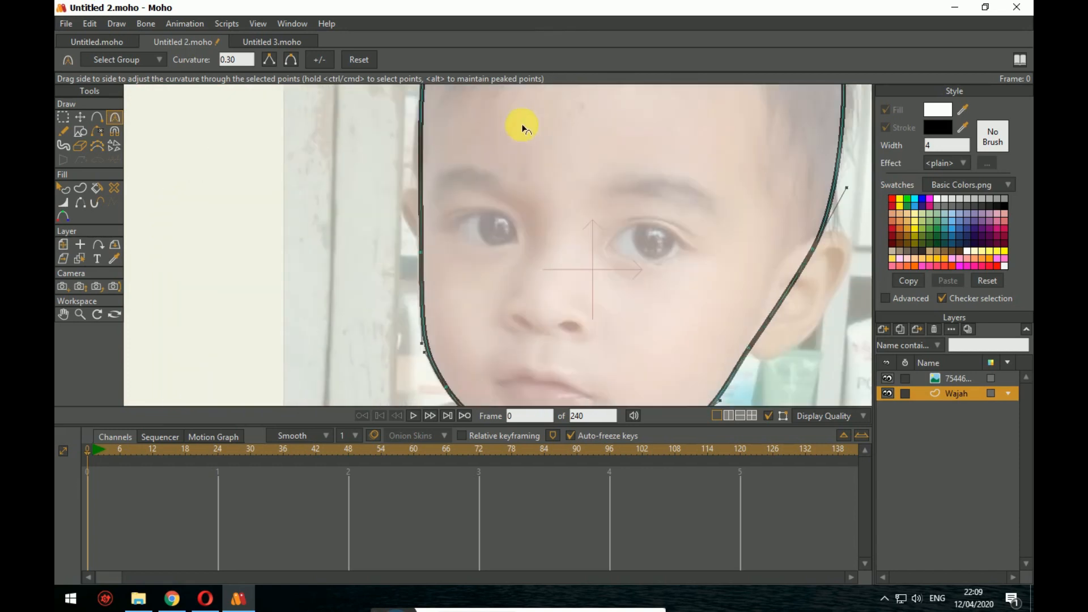
pyautogui.moveTo(532, 214); pyautogui.dragTo(380, 184)
pyautogui.scroll(-3, 407, 190)
pyautogui.moveTo(472, 214); pyautogui.dragTo(473, 289)
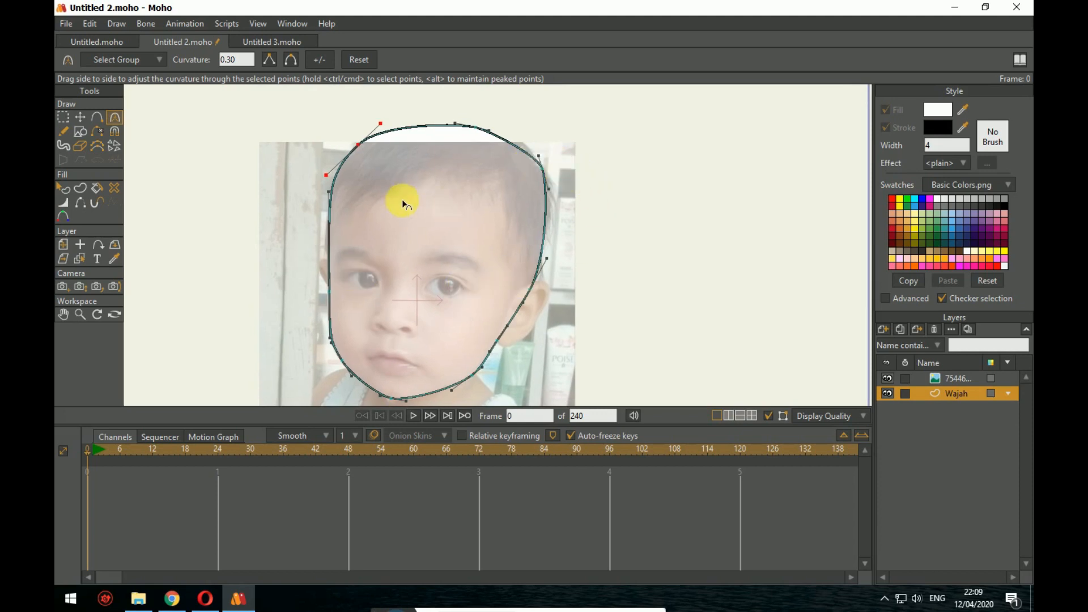
pyautogui.moveTo(258, 222); pyautogui.dragTo(260, 207)
pyautogui.moveTo(377, 258)
pyautogui.mouseDown()
pyautogui.moveTo(391, 261)
pyautogui.moveTo(385, 253)
pyautogui.mouseUp()
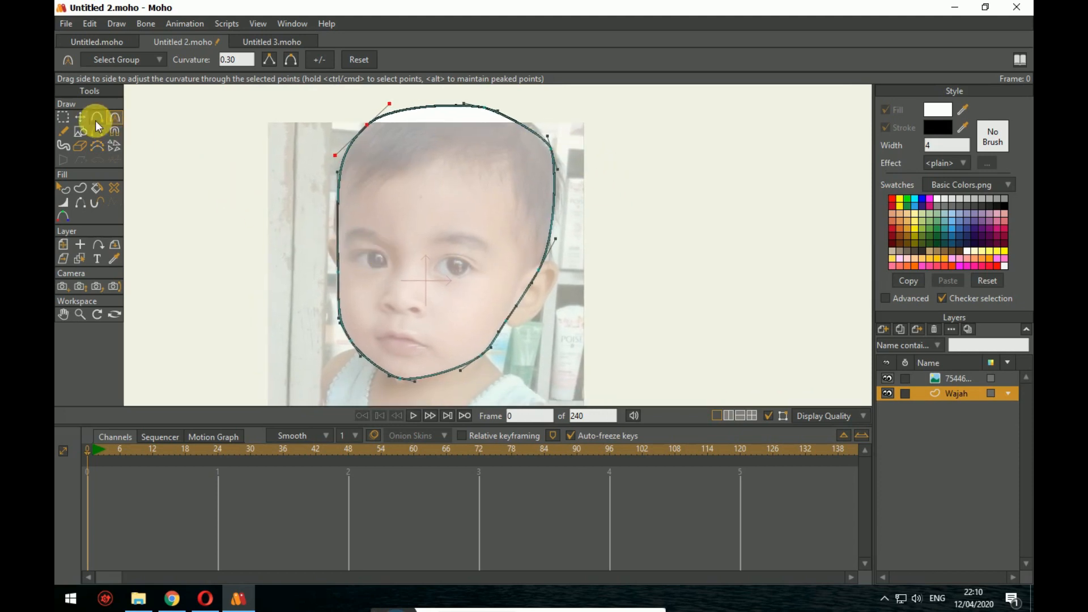
# Step: Draw an oval over the child's ear with the Draw Shape tool, centred at about X 0.41, Y -0.04
pyautogui.click(72, 118)
pyautogui.scroll(5, 373, 220)
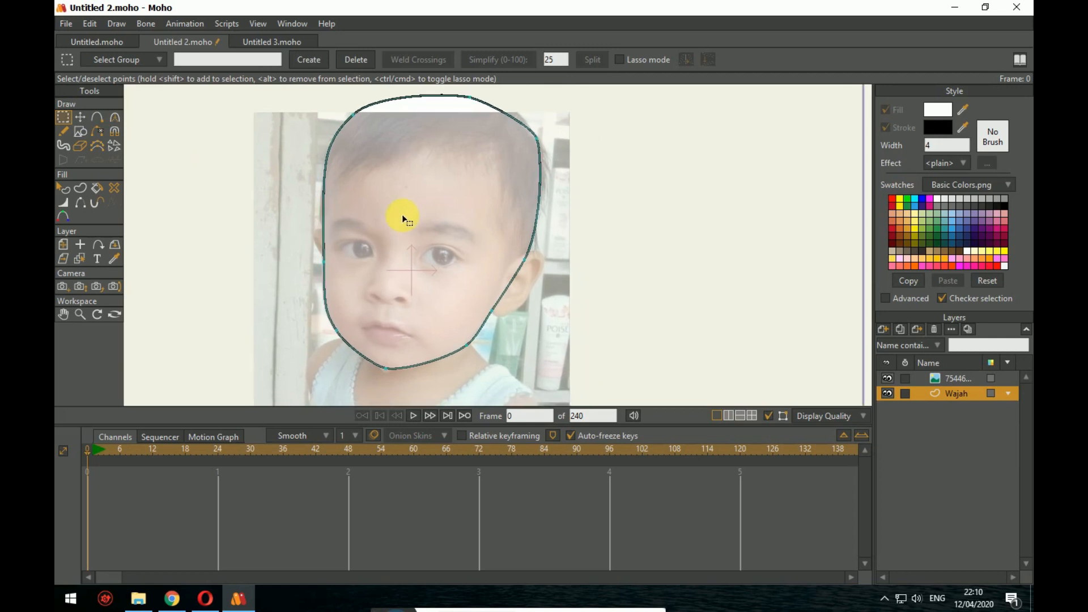
pyautogui.moveTo(482, 211); pyautogui.dragTo(408, 179)
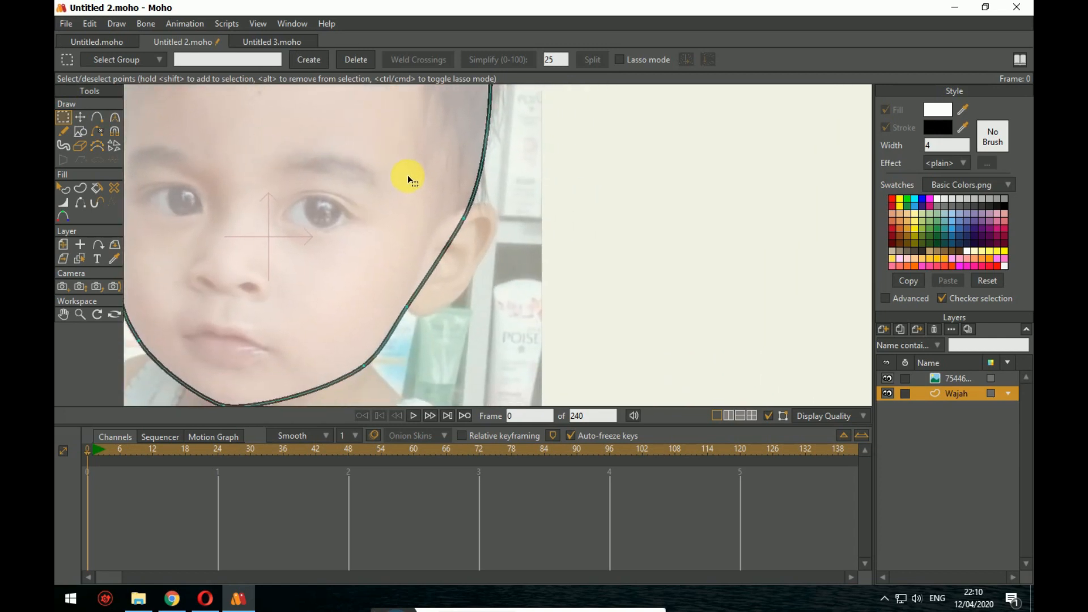
pyautogui.click(81, 131)
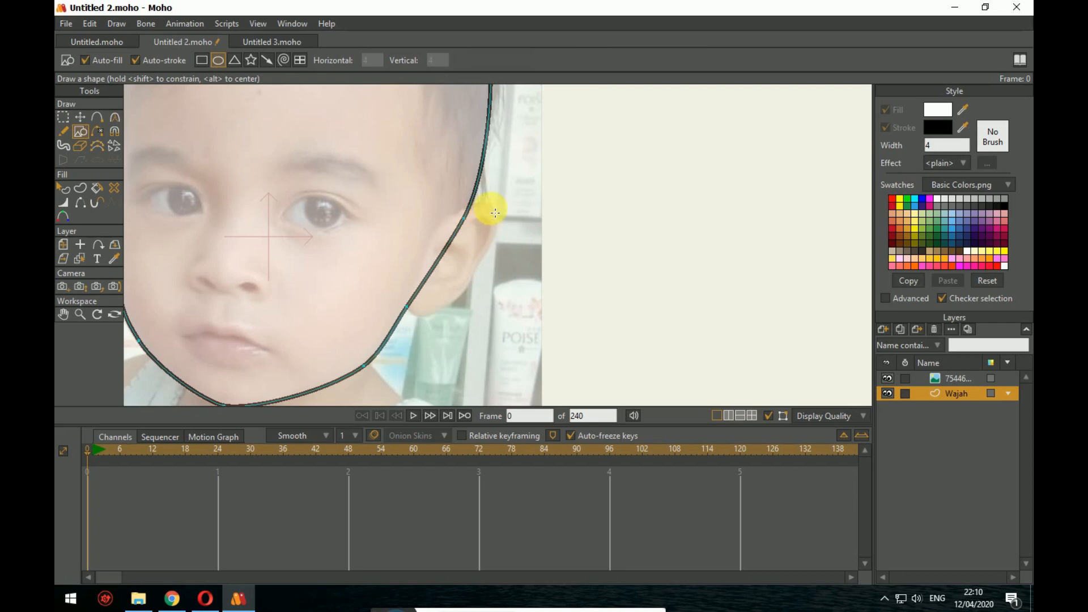
pyautogui.moveTo(489, 207); pyautogui.dragTo(413, 311)
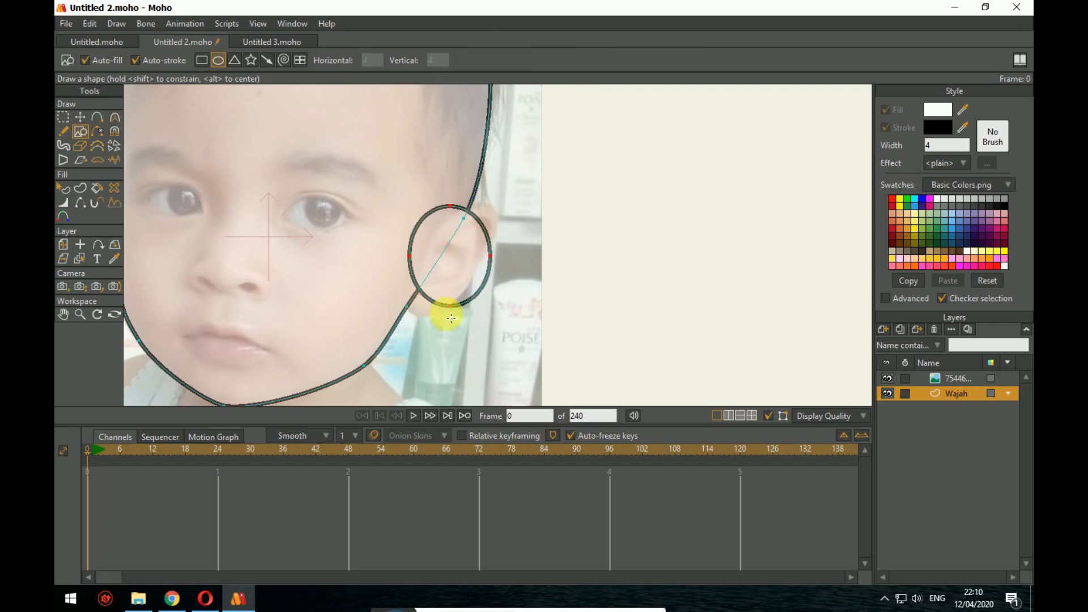
# Step: Move the oval's points to fit the slanted ear, placing the lower point at about X 0.33, Y -0.18 and the inner one at X 0.36, Y -0.03
pyautogui.moveTo(500, 320); pyautogui.dragTo(585, 352)
pyautogui.scroll(2, 590, 351)
pyautogui.click(80, 117)
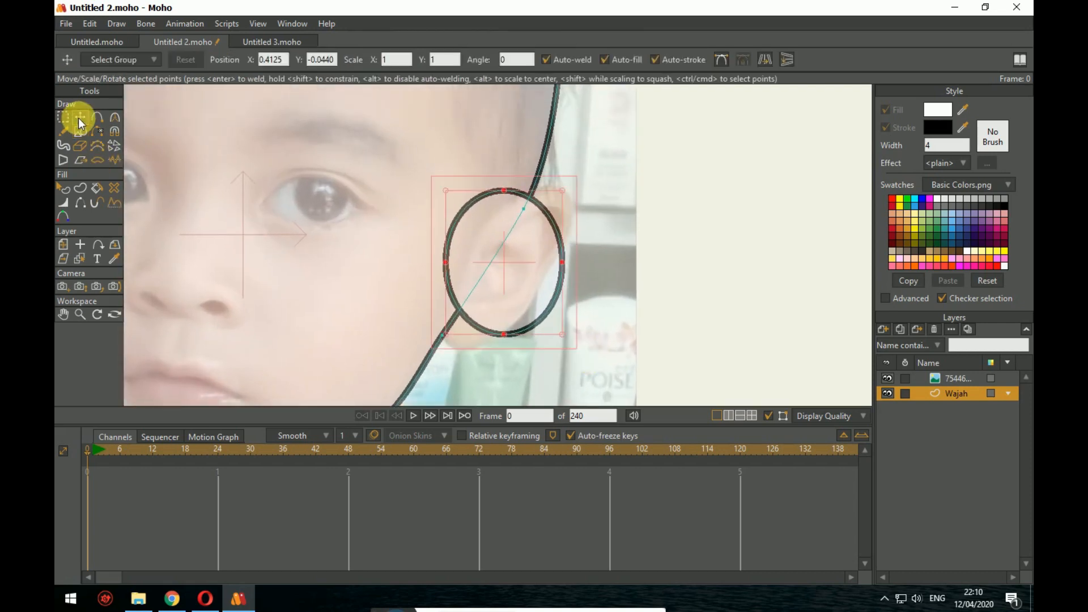
pyautogui.click(62, 117)
pyautogui.click(80, 116)
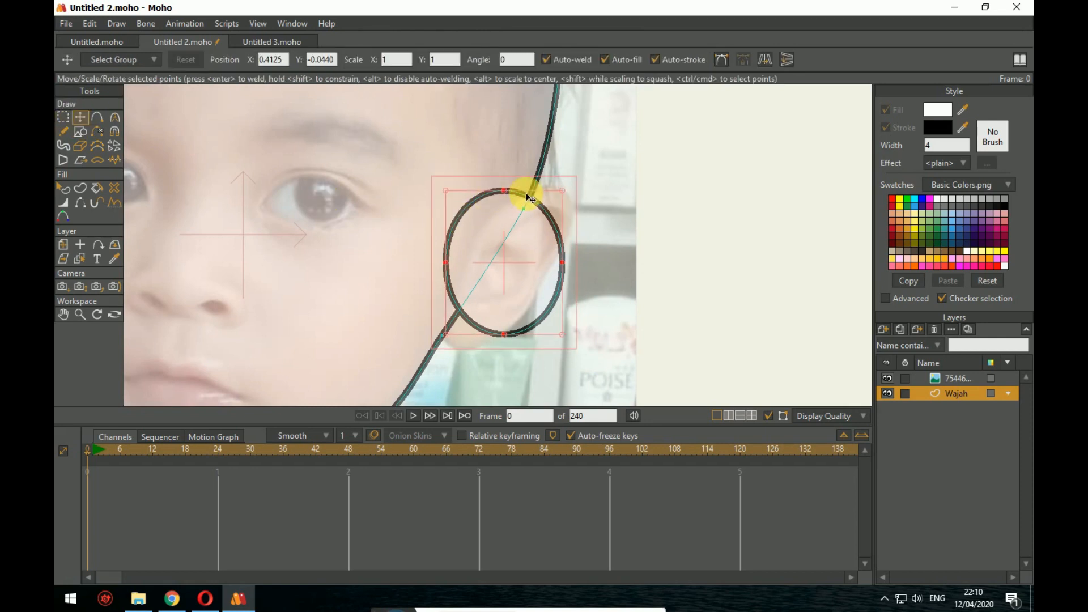
pyautogui.click(674, 213)
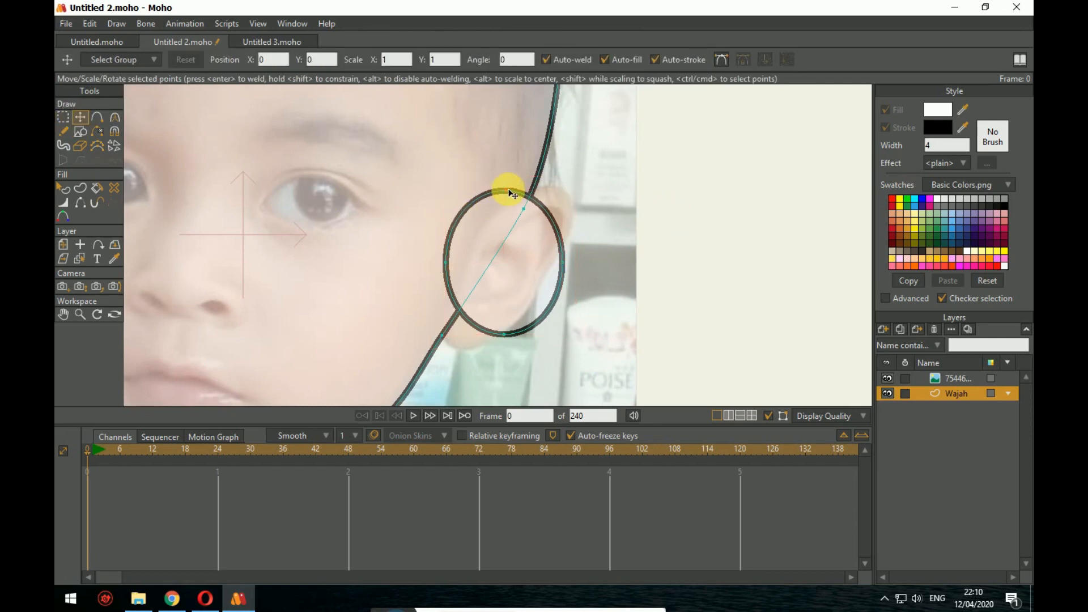
pyautogui.moveTo(506, 190); pyautogui.dragTo(564, 195)
pyautogui.moveTo(502, 341); pyautogui.dragTo(454, 353)
pyautogui.moveTo(445, 269); pyautogui.dragTo(471, 263)
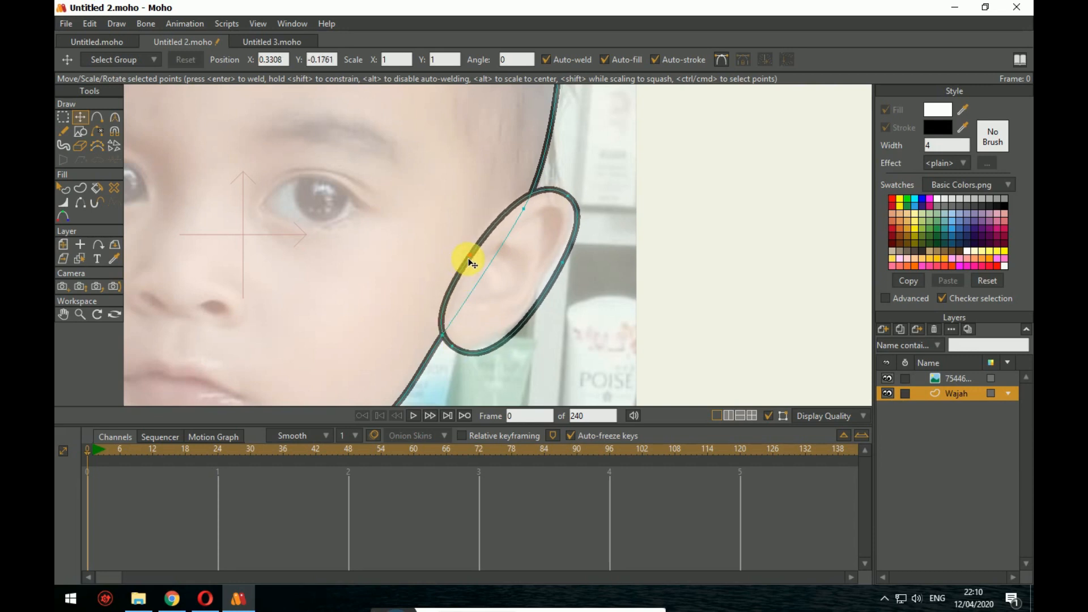
pyautogui.moveTo(568, 279); pyautogui.dragTo(569, 255)
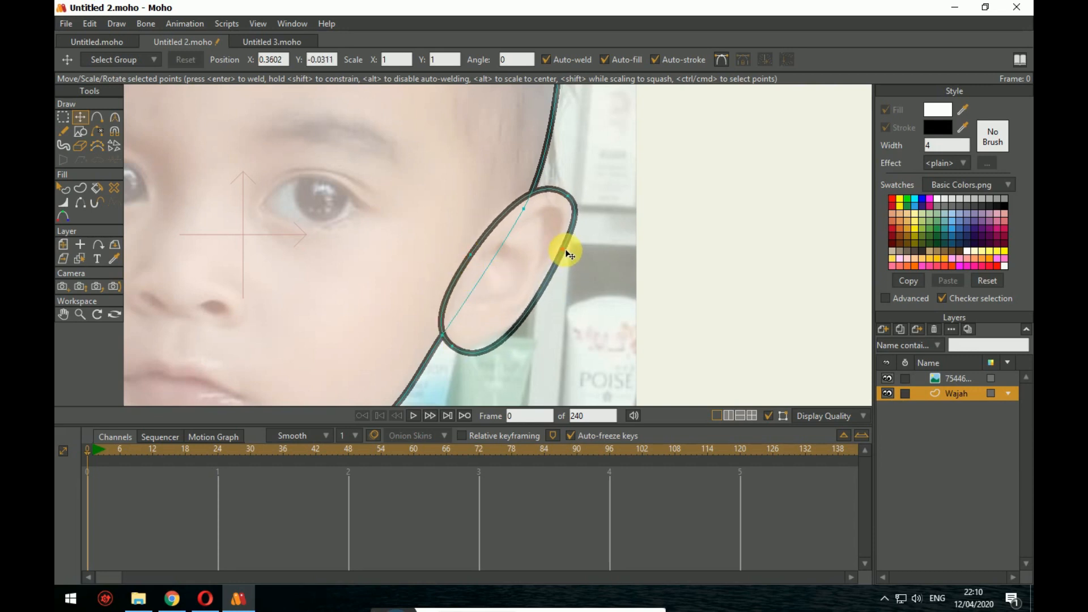
# Step: Add two points on the ear's outer lower edge and move them to about X 0.44, Y -0.13 and X 0.47, Y -0.07
pyautogui.press('a')
pyautogui.click(522, 331)
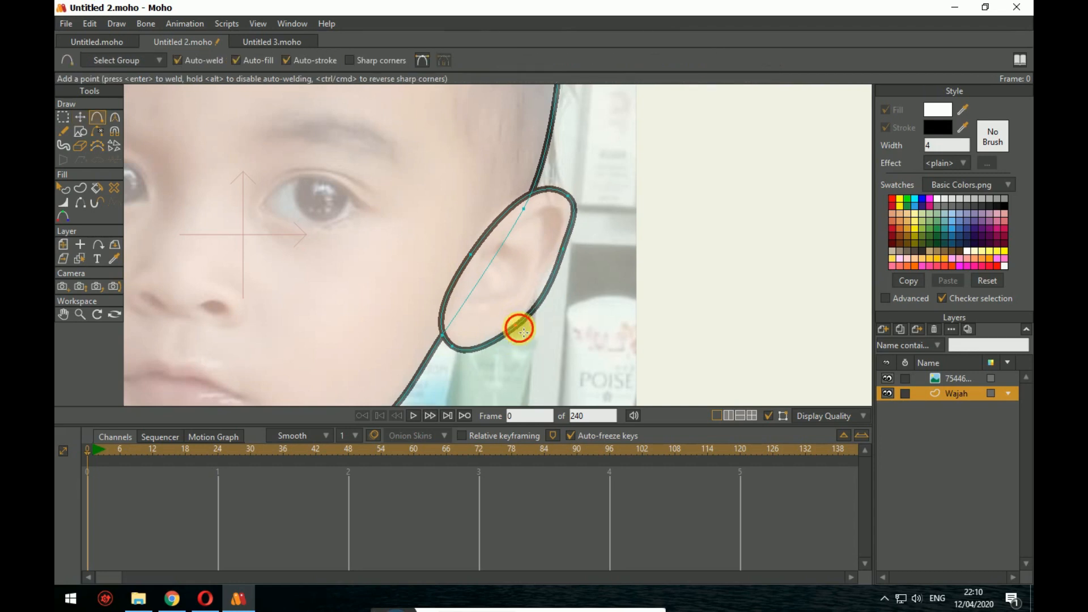
pyautogui.click(548, 285)
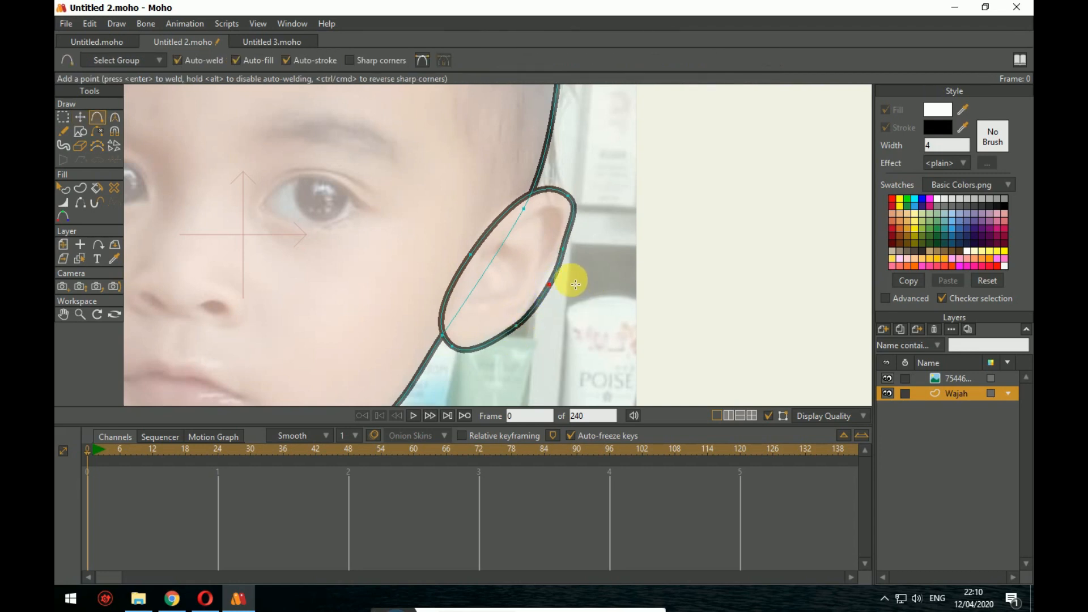
pyautogui.press('t')
pyautogui.click(520, 322)
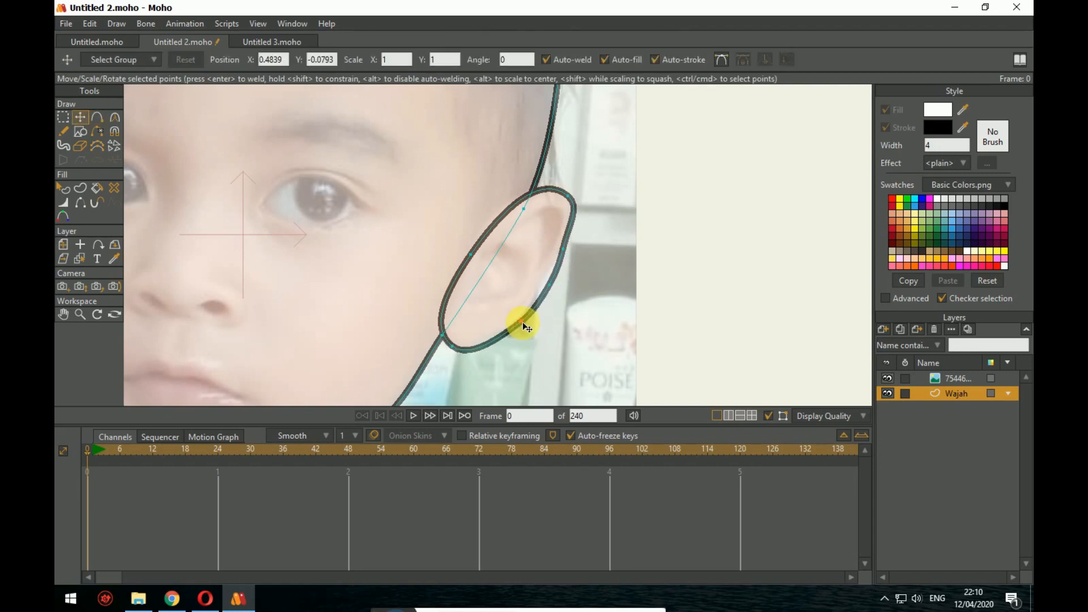
pyautogui.moveTo(548, 286); pyautogui.dragTo(541, 280)
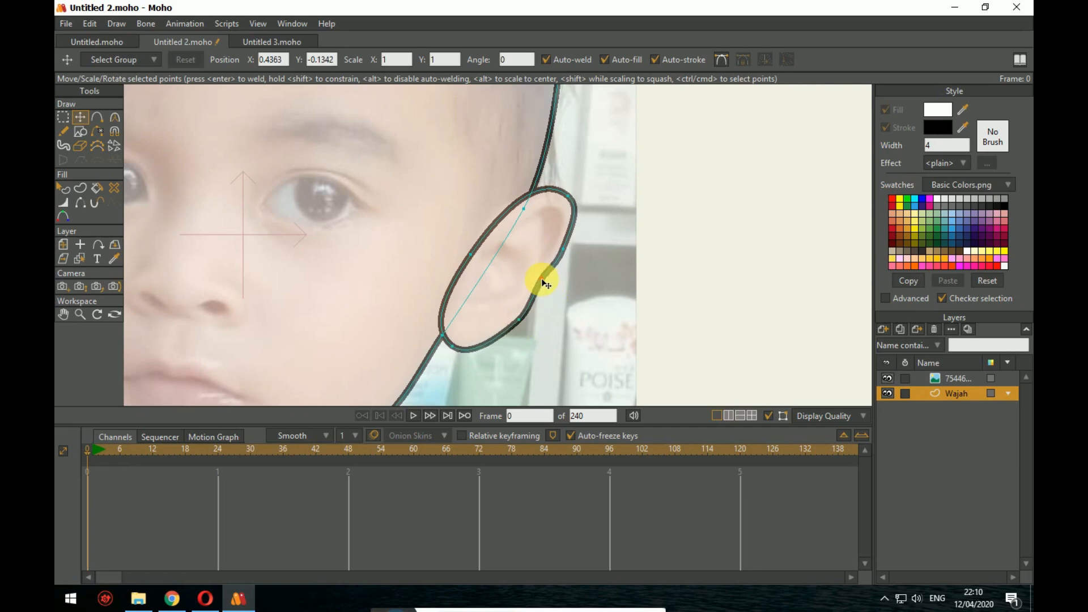
# Step: Adjust the ear's upper outer point to about X 0.52, Y 0.06 to follow the photo
pyautogui.scroll(-3, 587, 294)
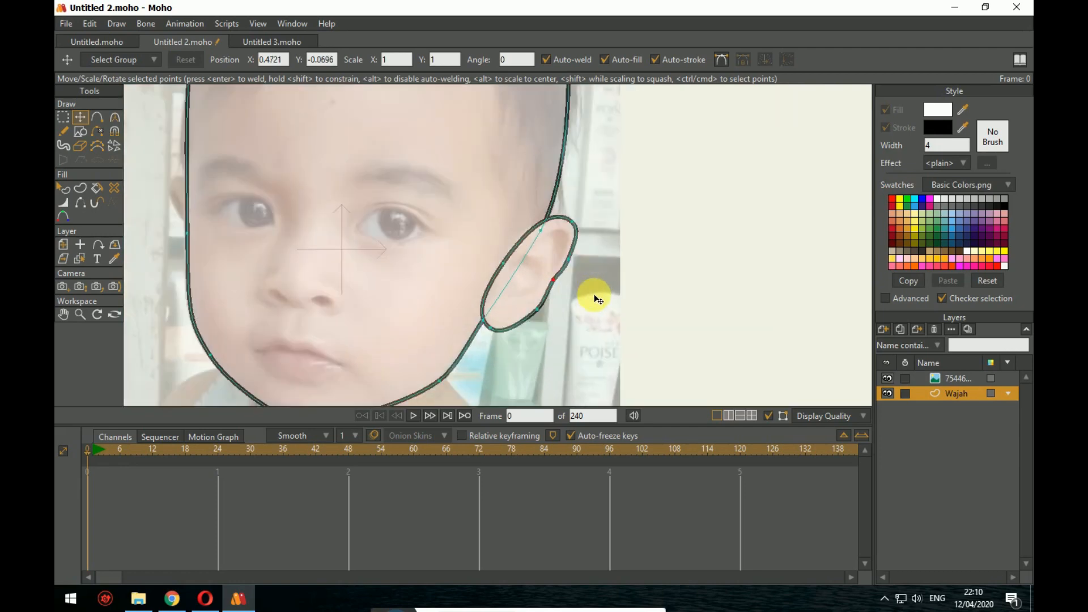
pyautogui.scroll(-4, 600, 293)
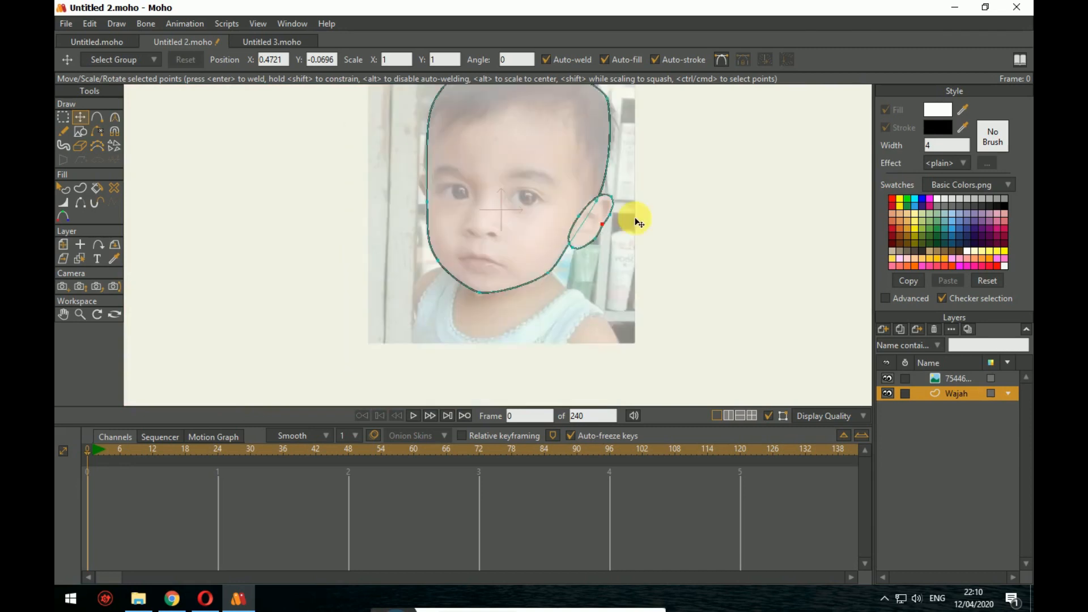
pyautogui.scroll(5, 520, 246)
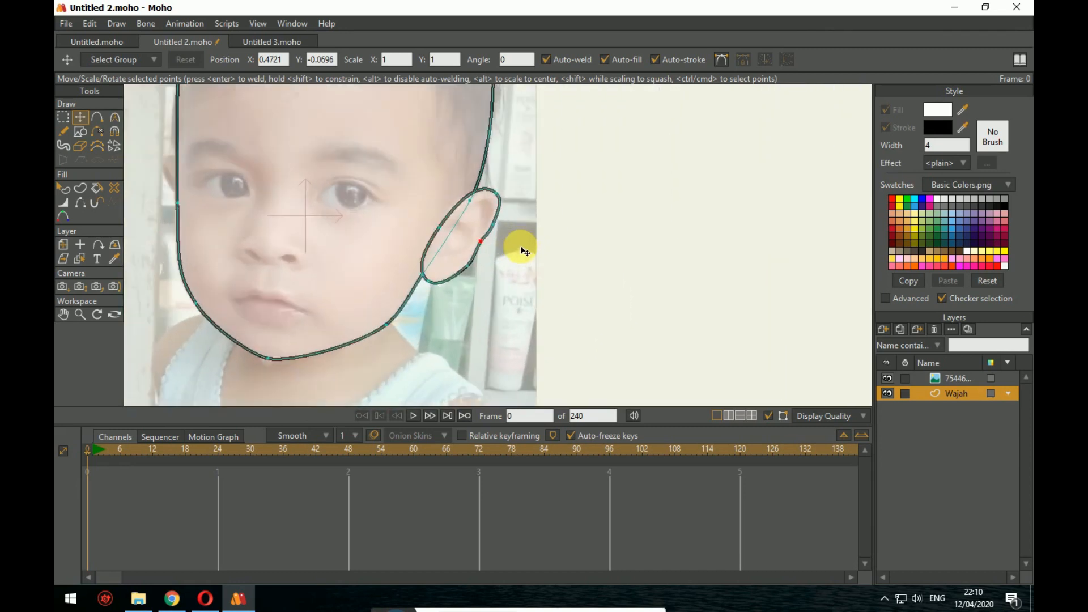
pyautogui.moveTo(495, 177); pyautogui.dragTo(501, 179)
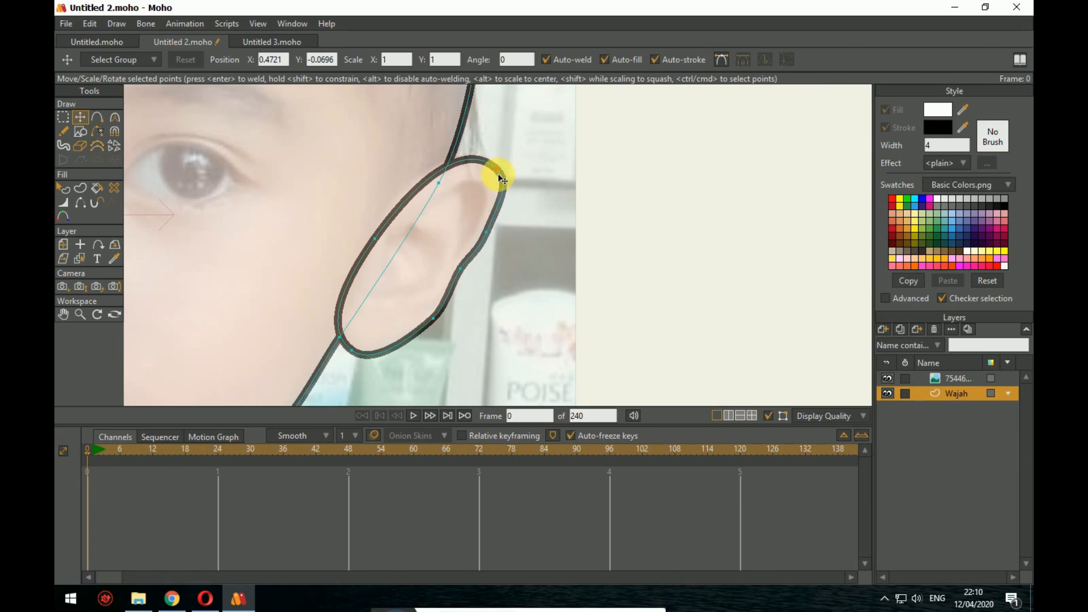
pyautogui.scroll(-3, 501, 179)
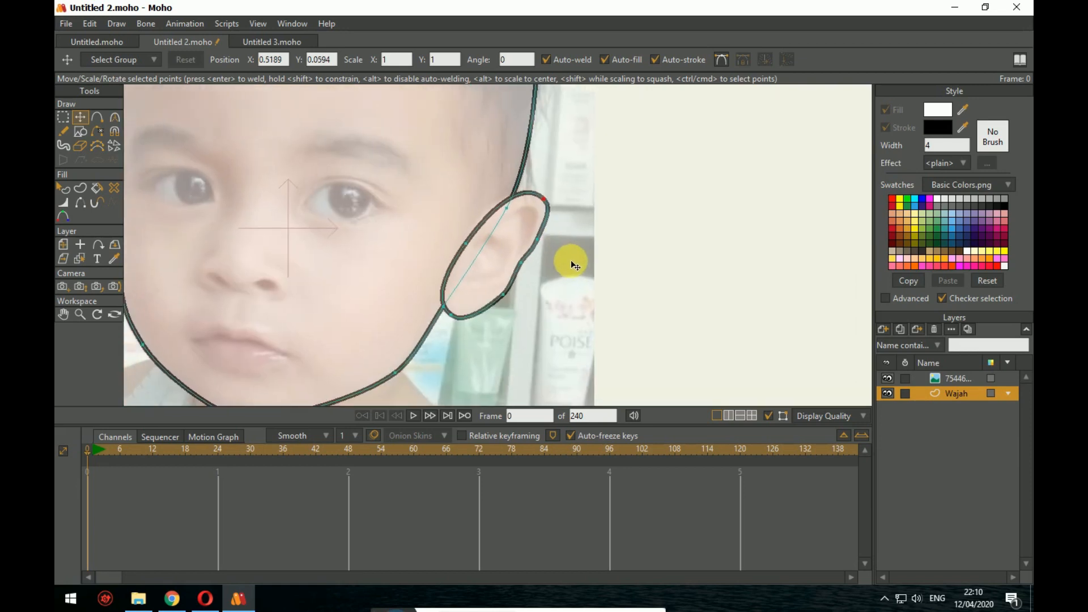
pyautogui.scroll(2, 591, 271)
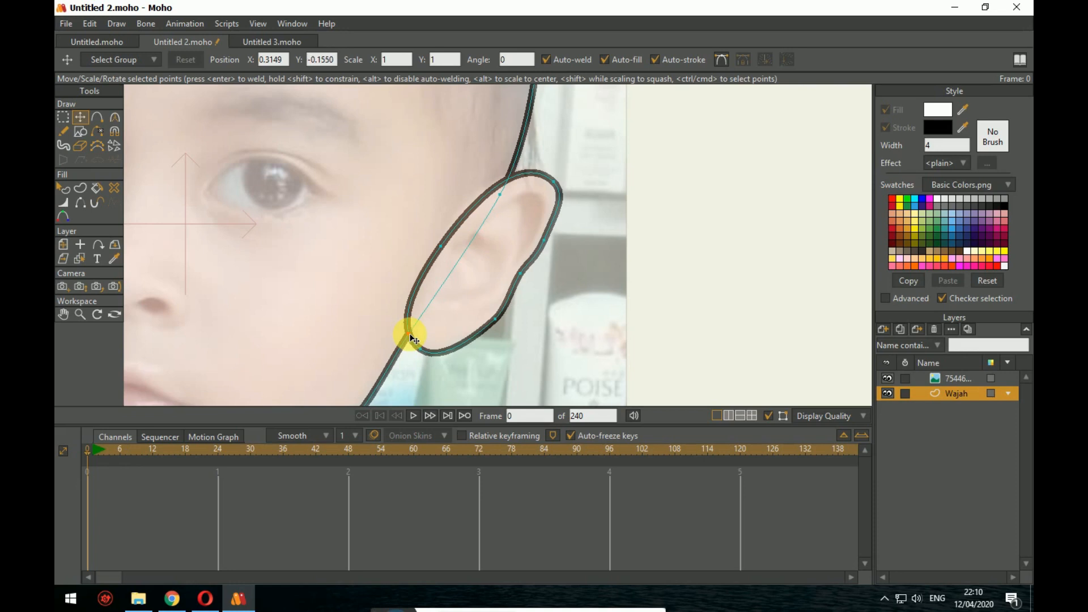
pyautogui.moveTo(411, 338); pyautogui.dragTo(422, 353)
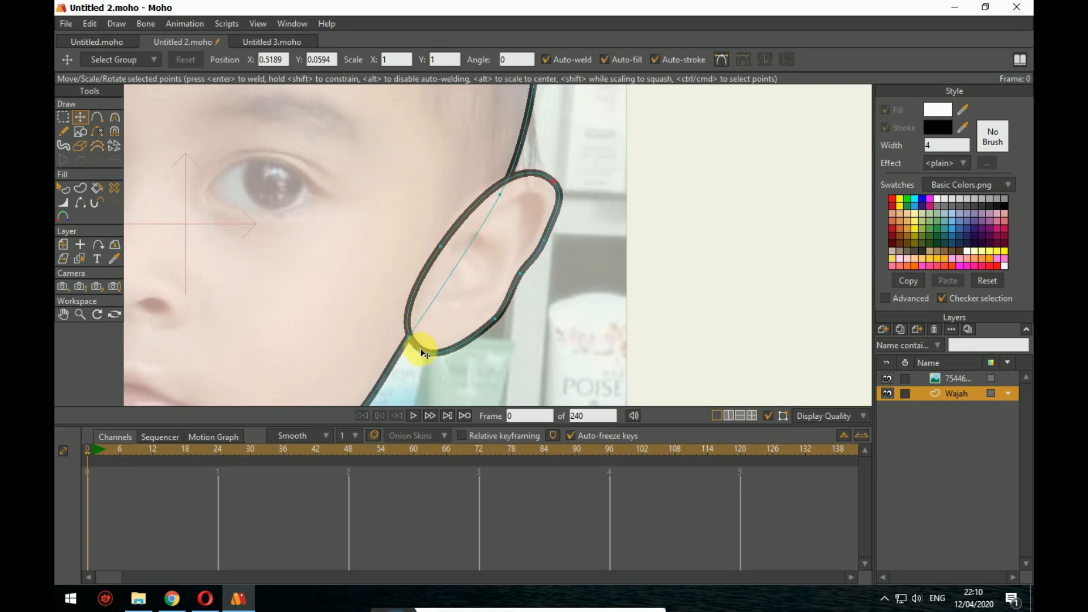
# Step: Add two points on the ear's inner edge and move the upper one to the face outline at about X 0.45, Y 0.06
pyautogui.press('a')
pyautogui.click(410, 306)
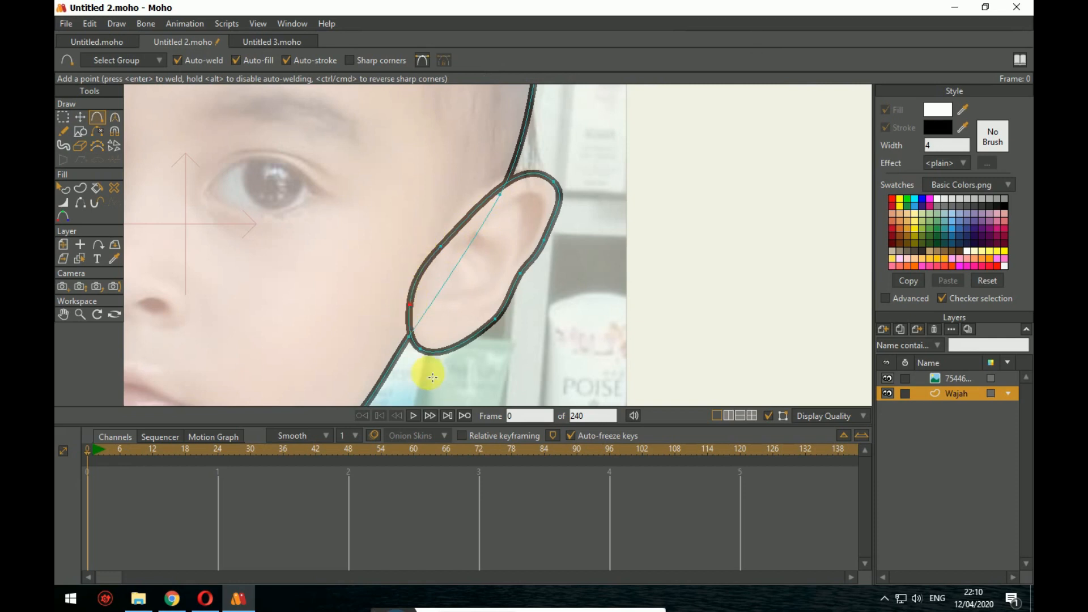
pyautogui.scroll(-2, 571, 329)
pyautogui.scroll(2, 570, 329)
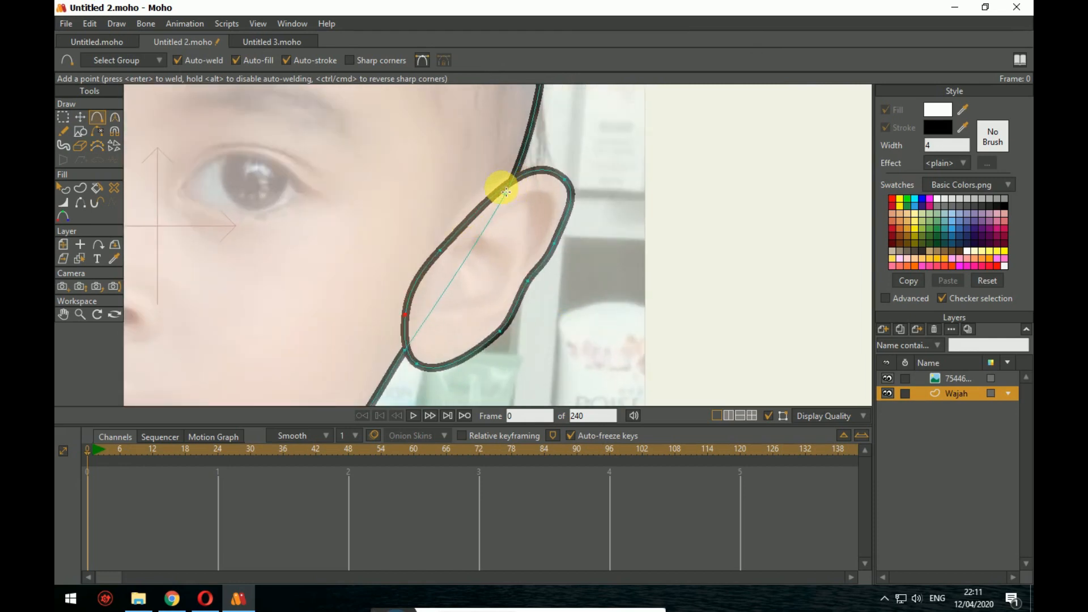
pyautogui.click(502, 193)
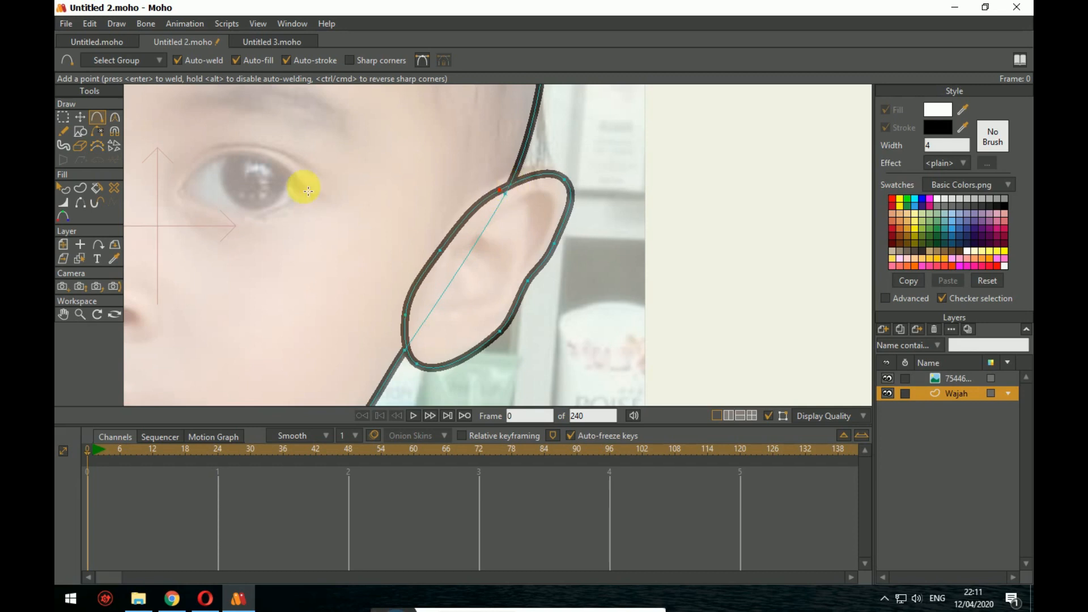
pyautogui.click(81, 118)
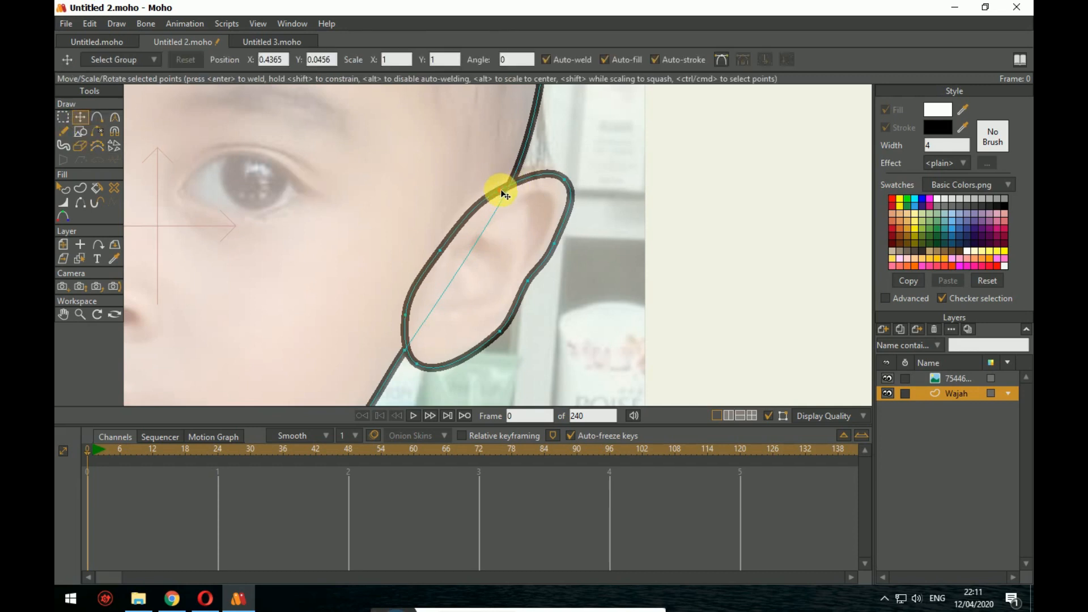
pyautogui.moveTo(502, 193)
pyautogui.mouseDown()
pyautogui.moveTo(499, 177)
pyautogui.moveTo(513, 180)
pyautogui.mouseUp()
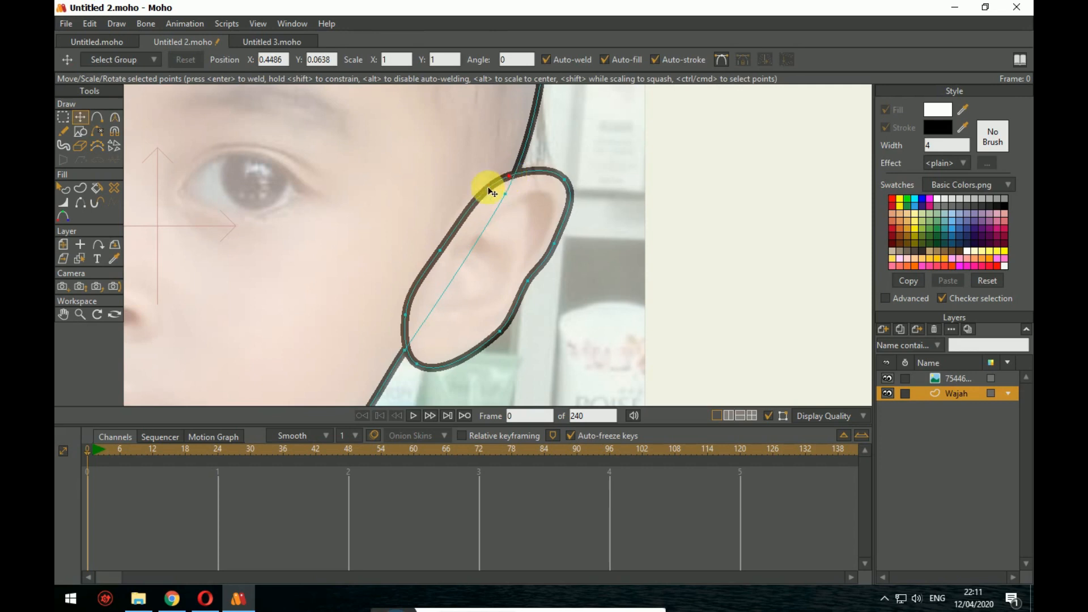
# Step: Hide the two ear outline segments that lie inside the face using the Hide Edge tool
pyautogui.click(81, 203)
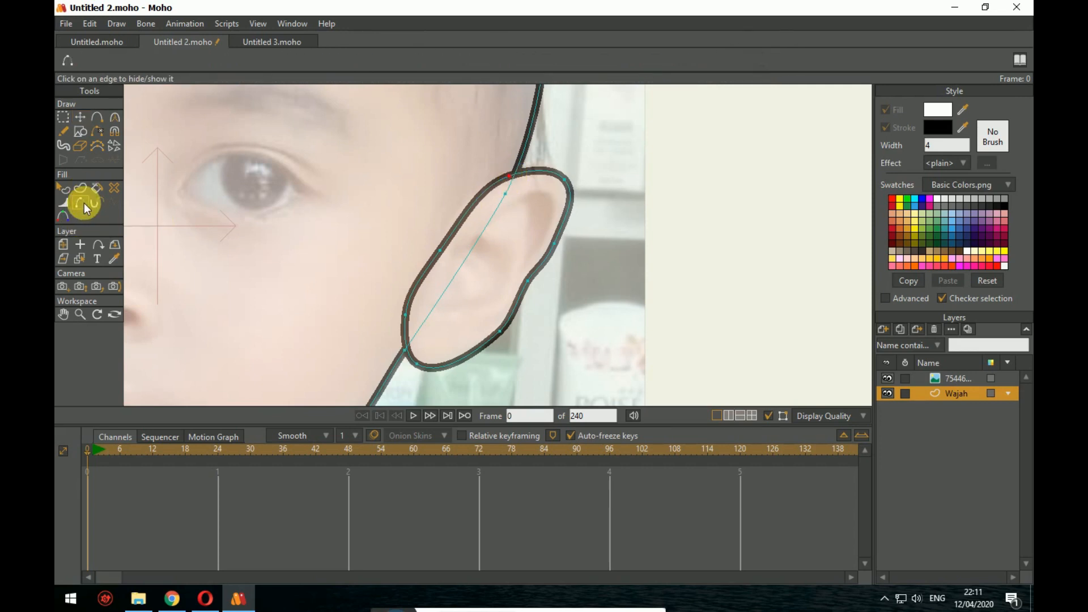
pyautogui.click(421, 274)
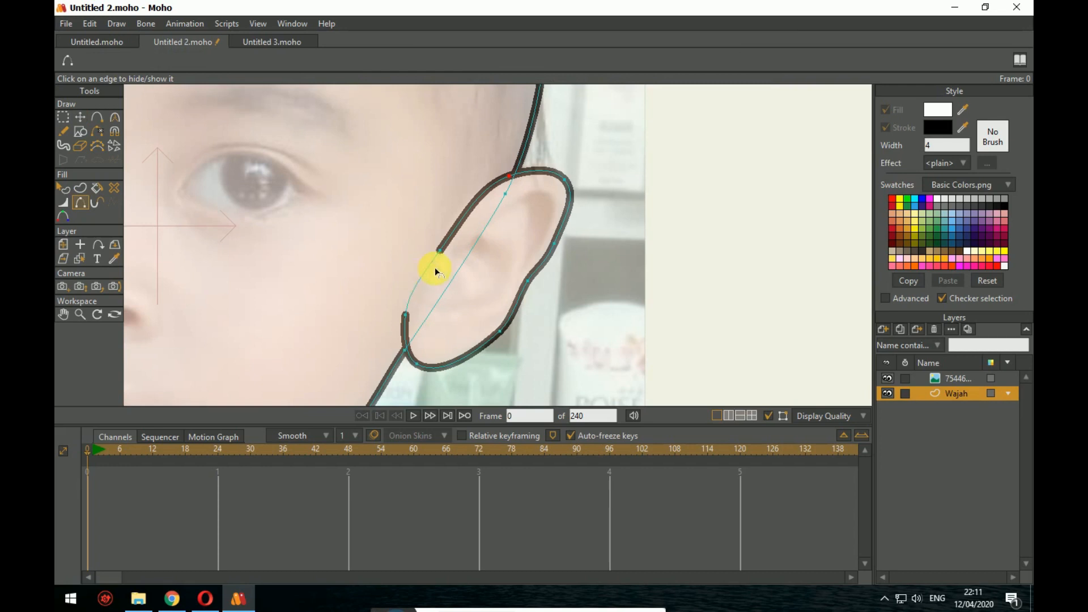
pyautogui.click(463, 223)
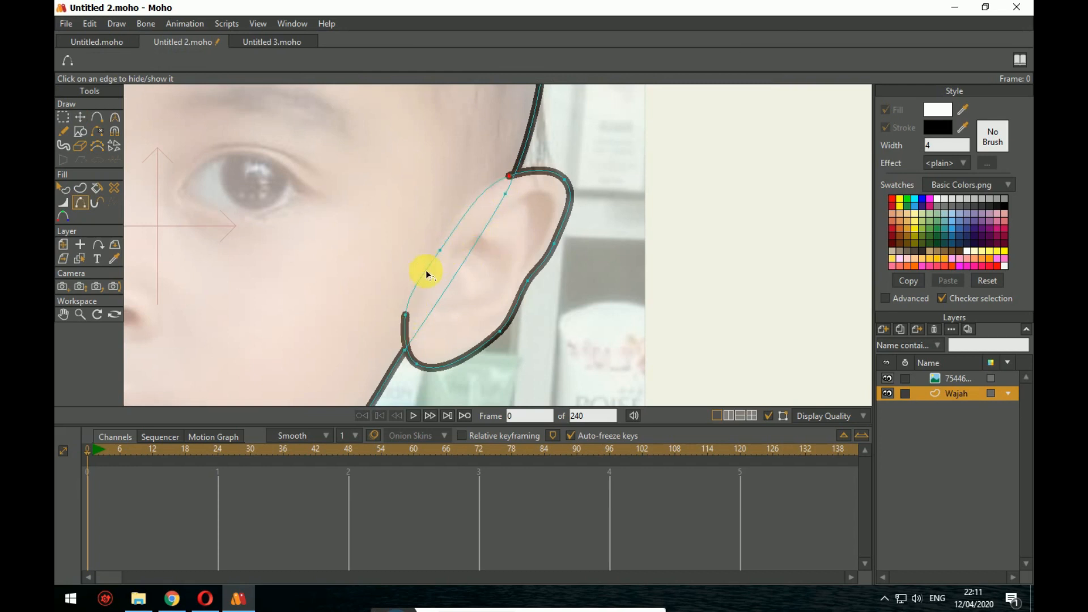
pyautogui.moveTo(537, 260); pyautogui.dragTo(554, 275)
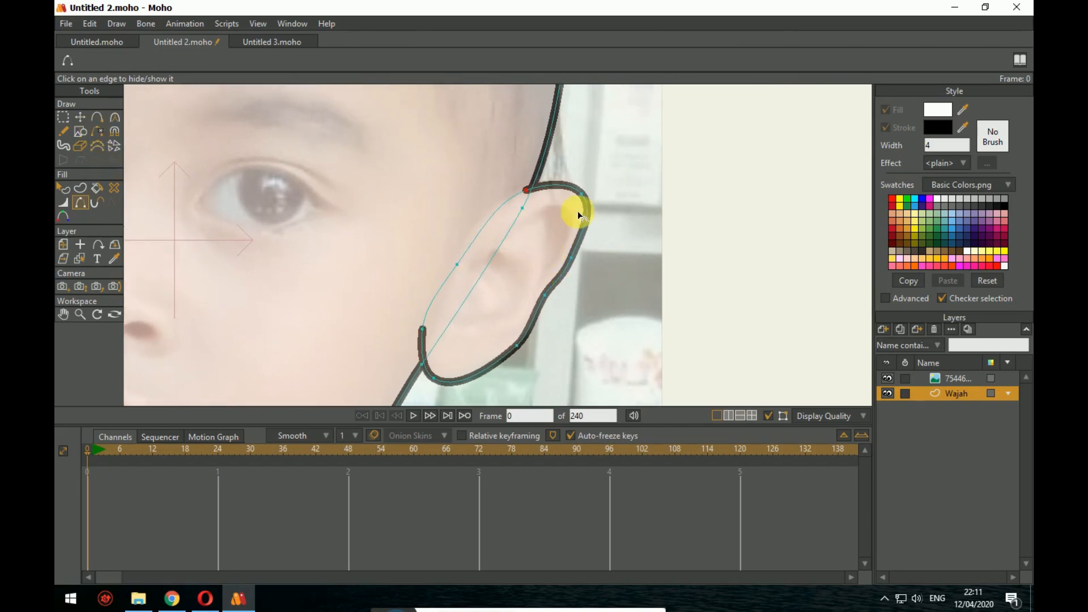
# Step: Draw an open curve along the ear's inner rim, from the upper fold down to the outer notch
pyautogui.click(96, 122)
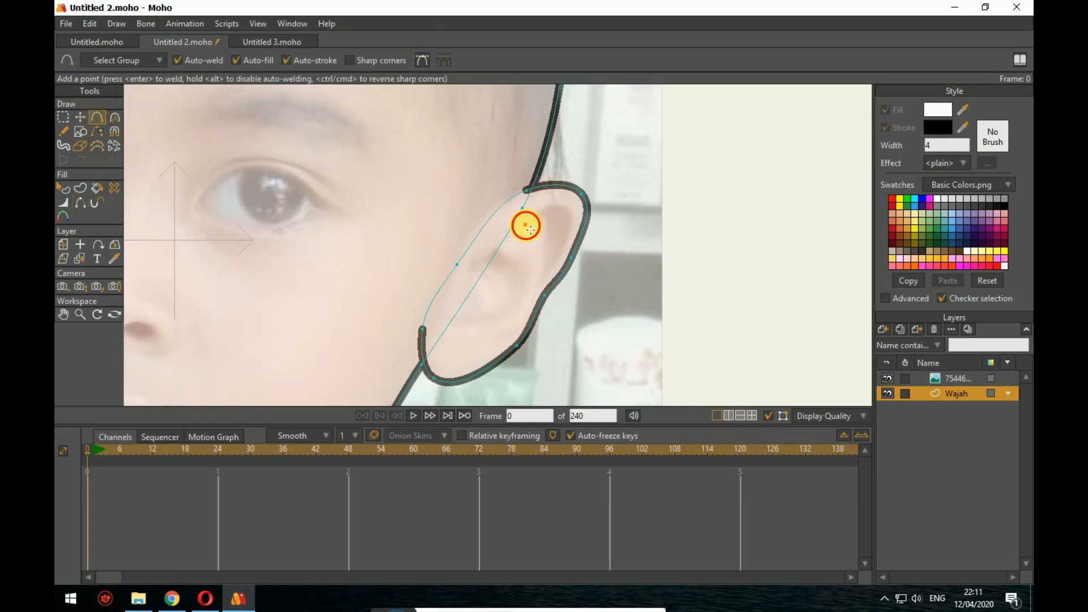
pyautogui.moveTo(524, 224); pyautogui.dragTo(575, 234)
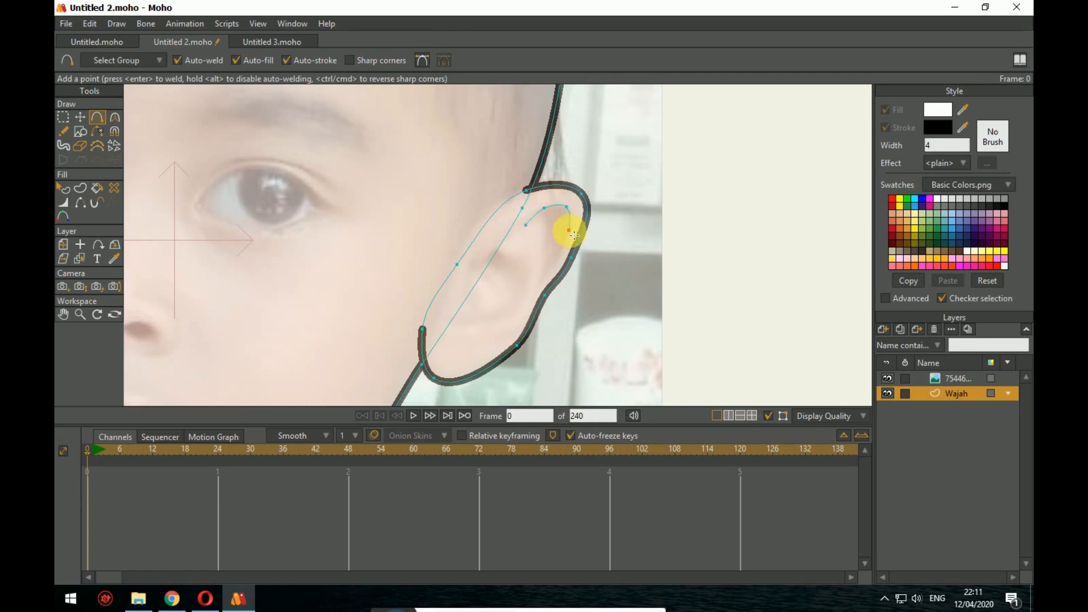
pyautogui.click(553, 267)
pyautogui.click(537, 289)
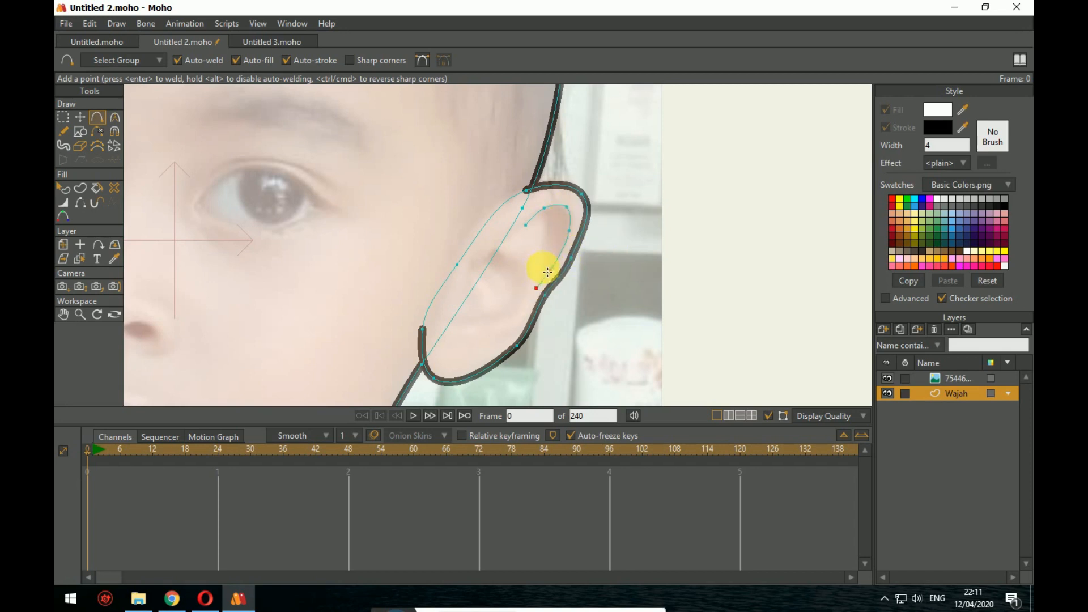
# Step: Draw a second open curve from the earlobe up around the ear's inner hollow, undoing the extra end point
pyautogui.click(526, 296)
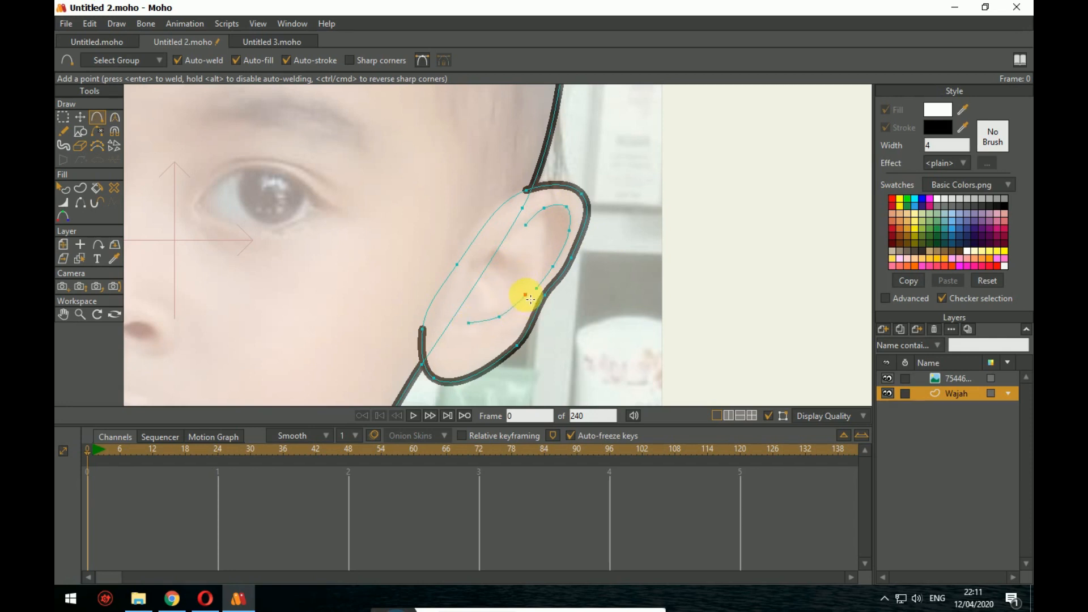
pyautogui.click(519, 264)
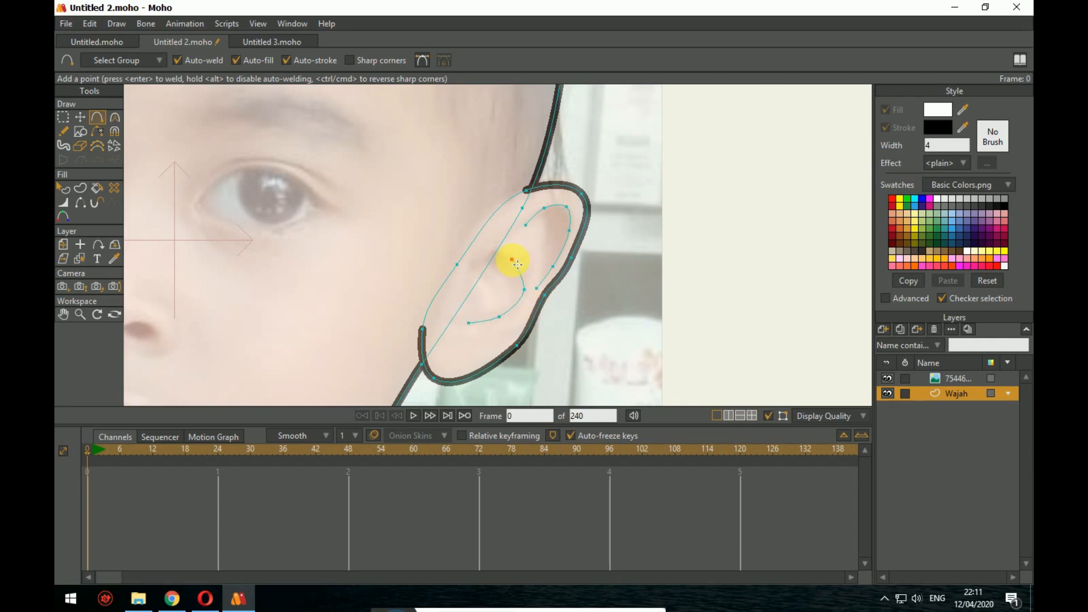
pyautogui.click(490, 255)
pyautogui.hotkey('ctrl', 'z')
pyautogui.click(506, 264)
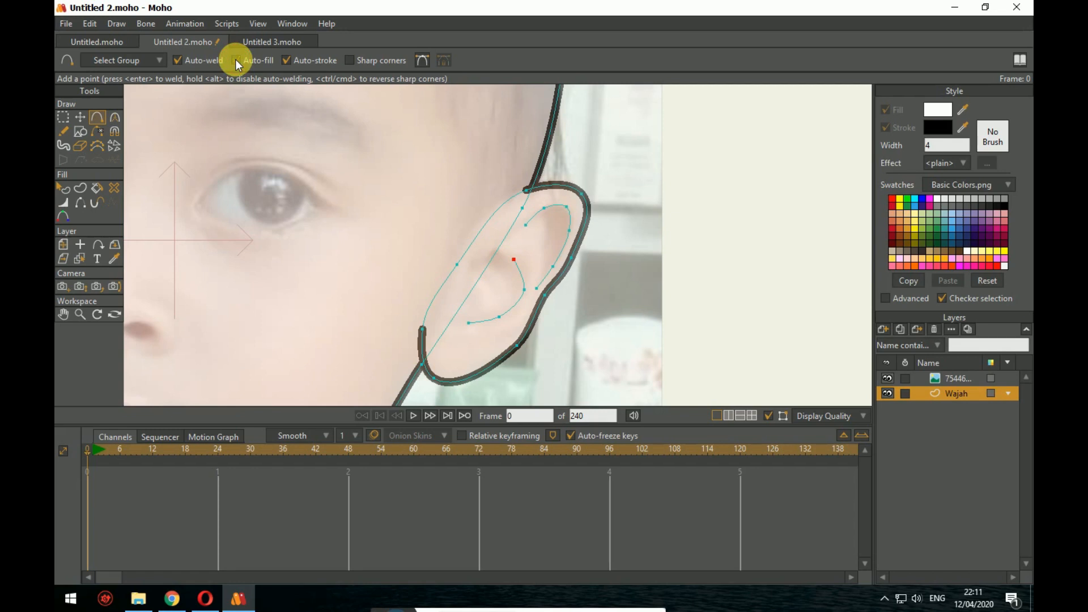
# Step: Turn off automatic welding and extend the ear's inner hollow curve one point further toward the face
pyautogui.click(183, 58)
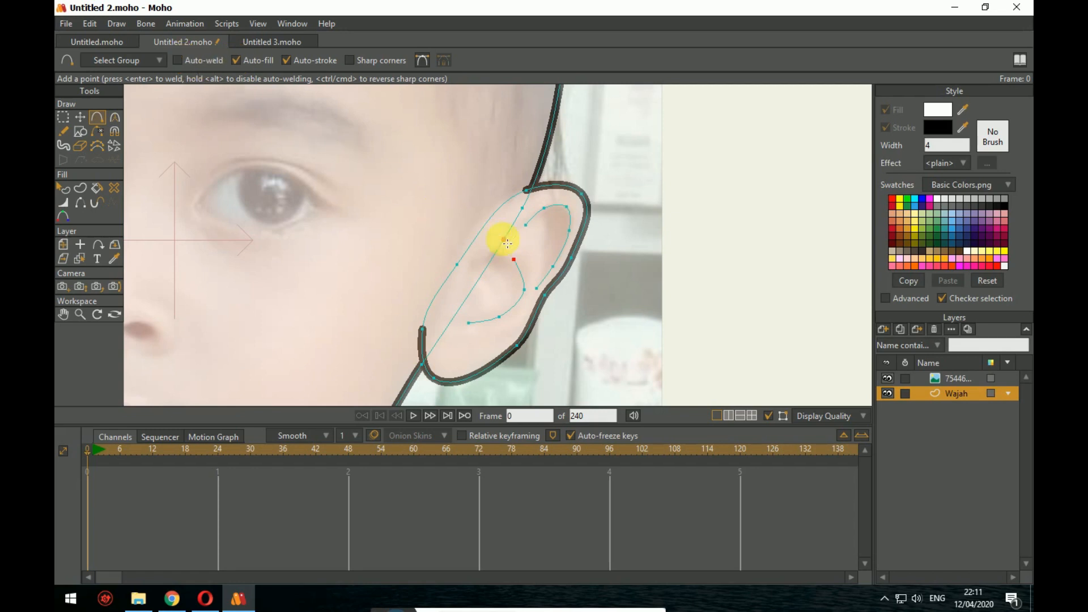
pyautogui.moveTo(515, 260); pyautogui.dragTo(485, 259)
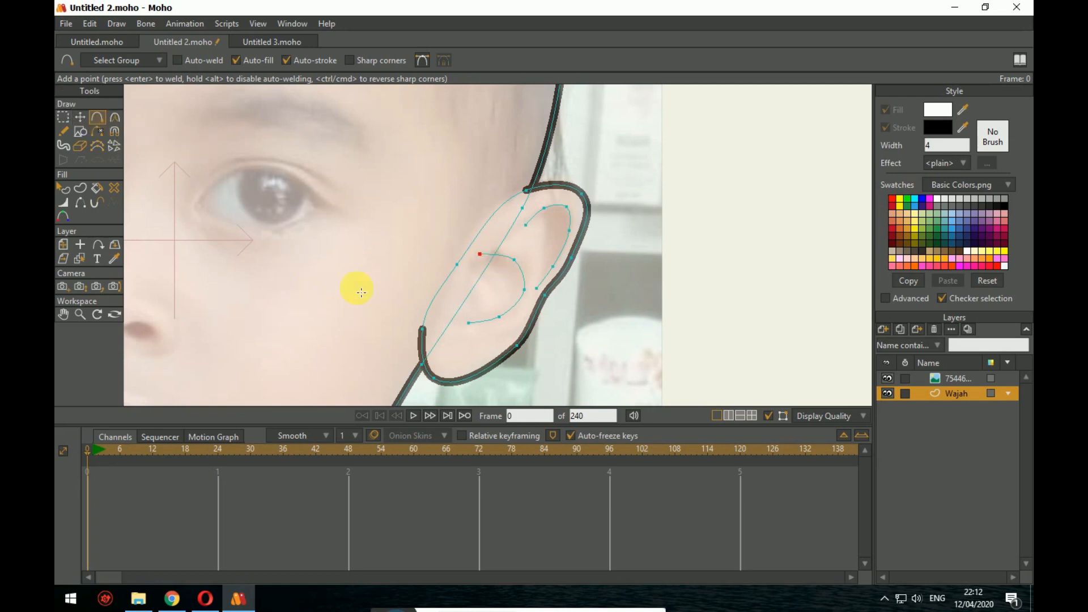
# Step: Lasso-select all points of the two inner ear curves and create a shape from them so they get a stroke
pyautogui.click(63, 117)
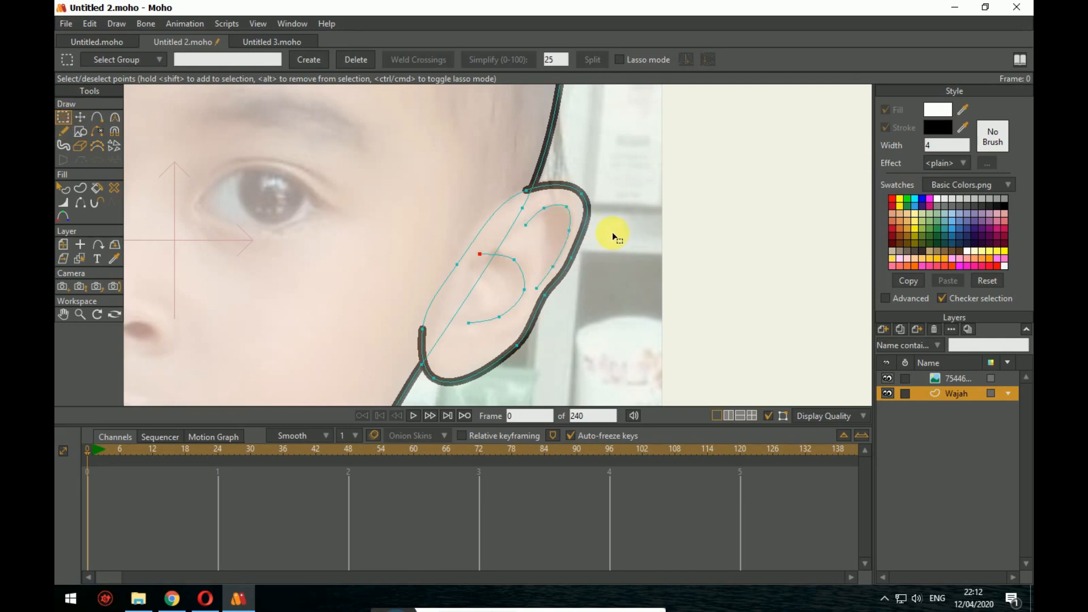
pyautogui.moveTo(613, 248)
pyautogui.mouseDown()
pyautogui.moveTo(571, 202)
pyautogui.moveTo(544, 203)
pyautogui.moveTo(497, 229)
pyautogui.moveTo(478, 244)
pyautogui.moveTo(456, 328)
pyautogui.moveTo(478, 334)
pyautogui.moveTo(534, 300)
pyautogui.mouseUp()
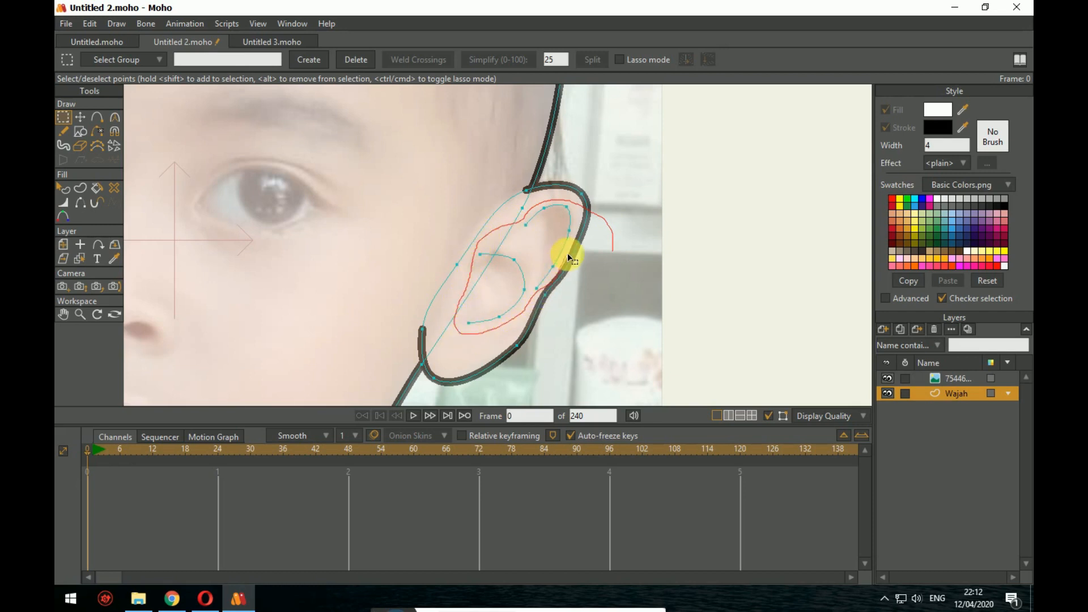
pyautogui.moveTo(568, 257); pyautogui.dragTo(615, 250)
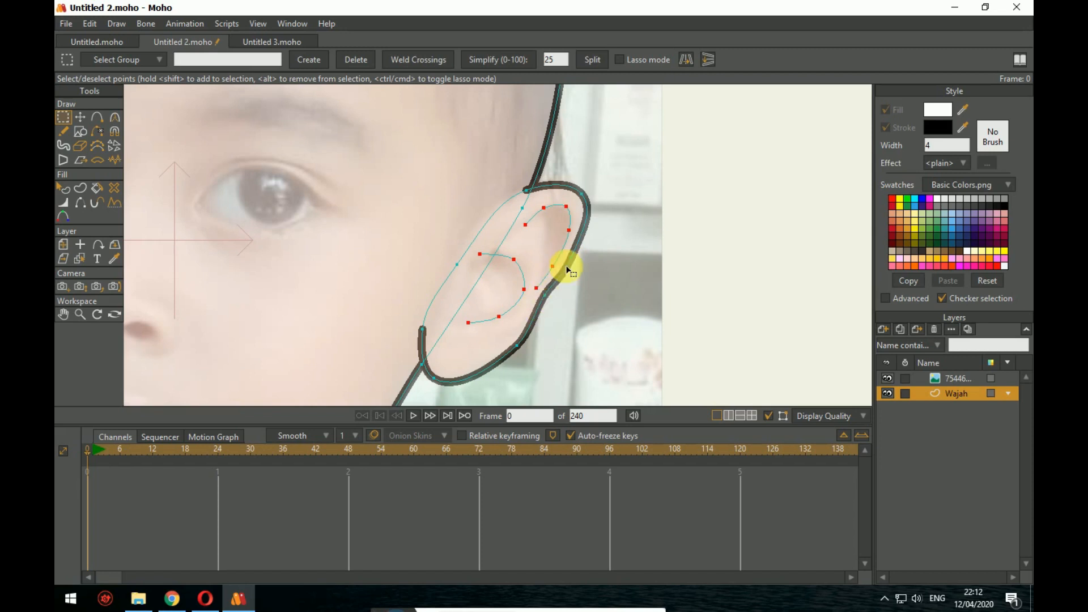
pyautogui.click(81, 187)
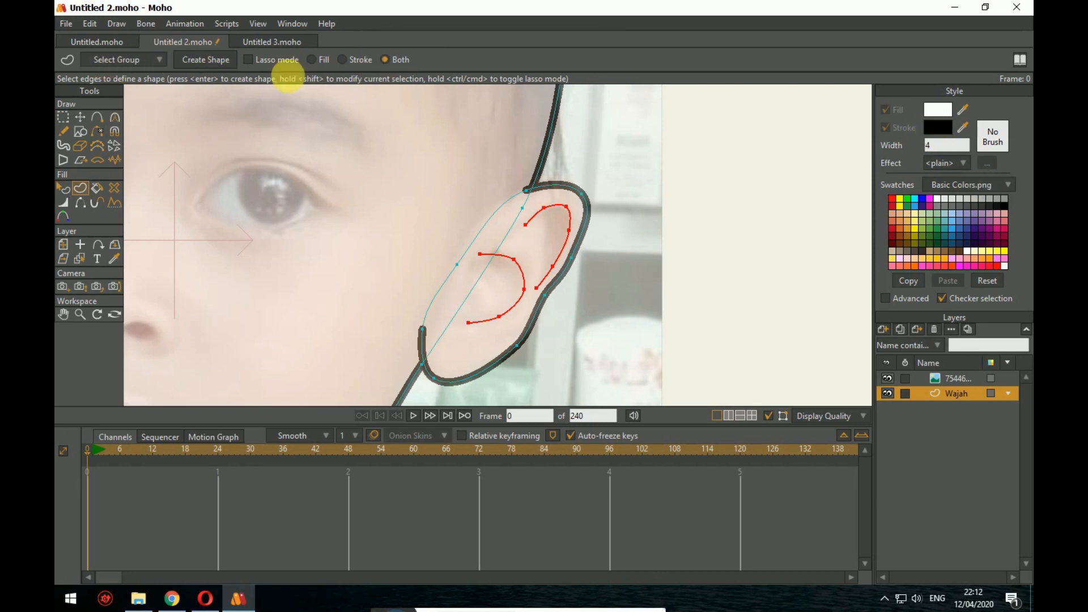
pyautogui.click(204, 60)
# Step: Draw the hair outline freehand around the head, with spiky edges and a wavy hairline across the forehead down to the ear
pyautogui.scroll(-5, 584, 231)
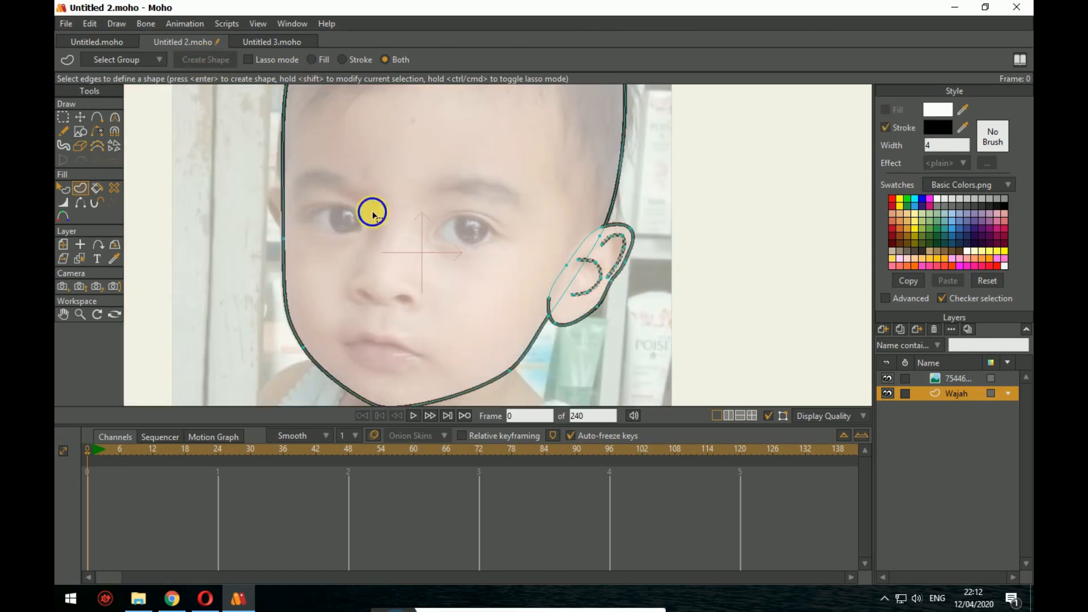
pyautogui.moveTo(373, 211); pyautogui.dragTo(371, 333)
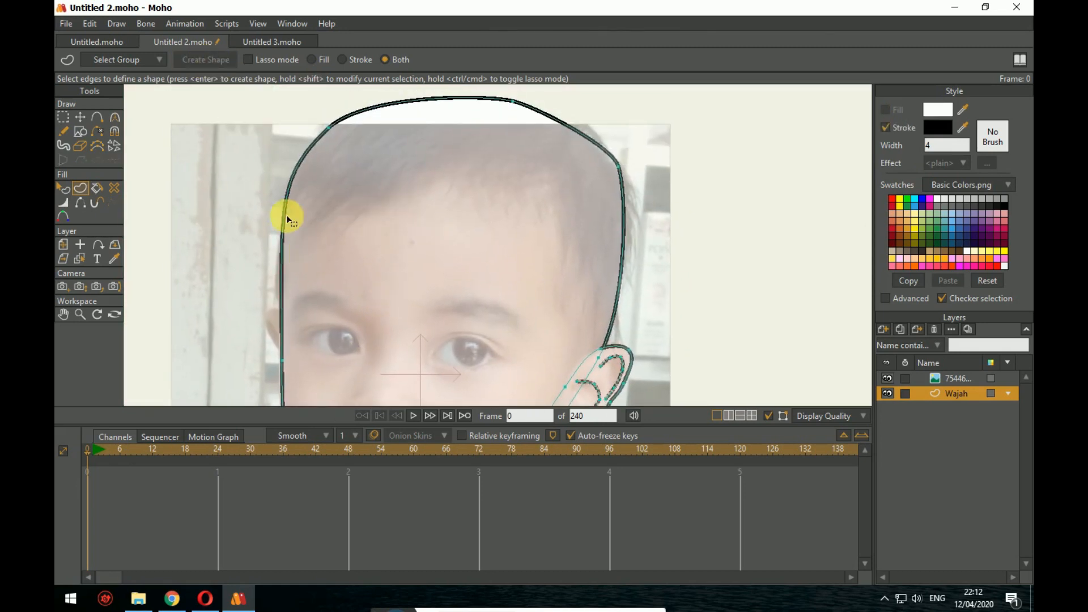
pyautogui.click(66, 135)
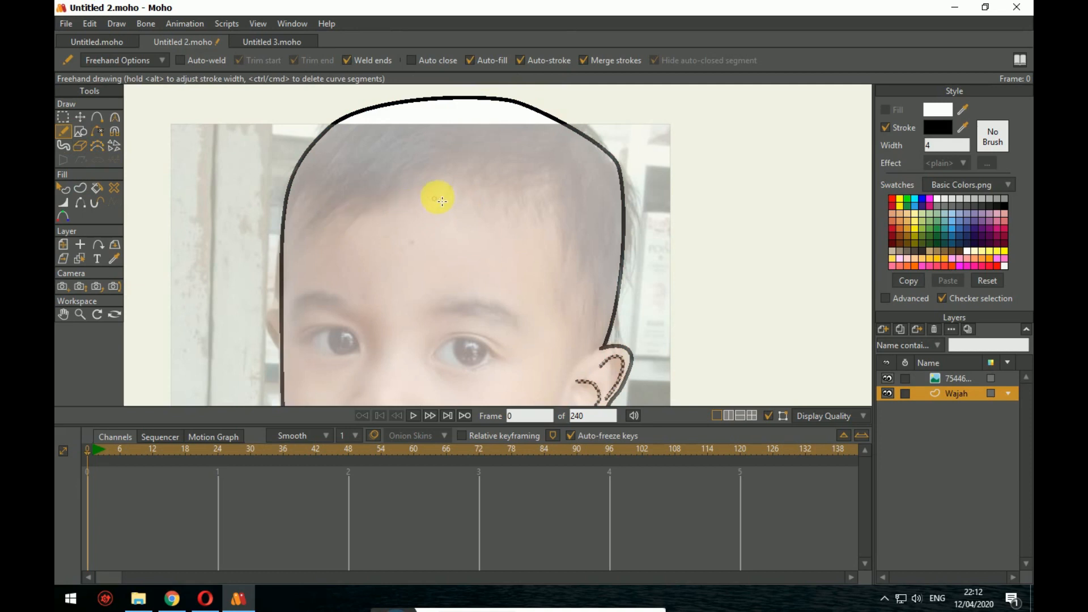
pyautogui.scroll(-2, 573, 294)
pyautogui.scroll(3, 556, 239)
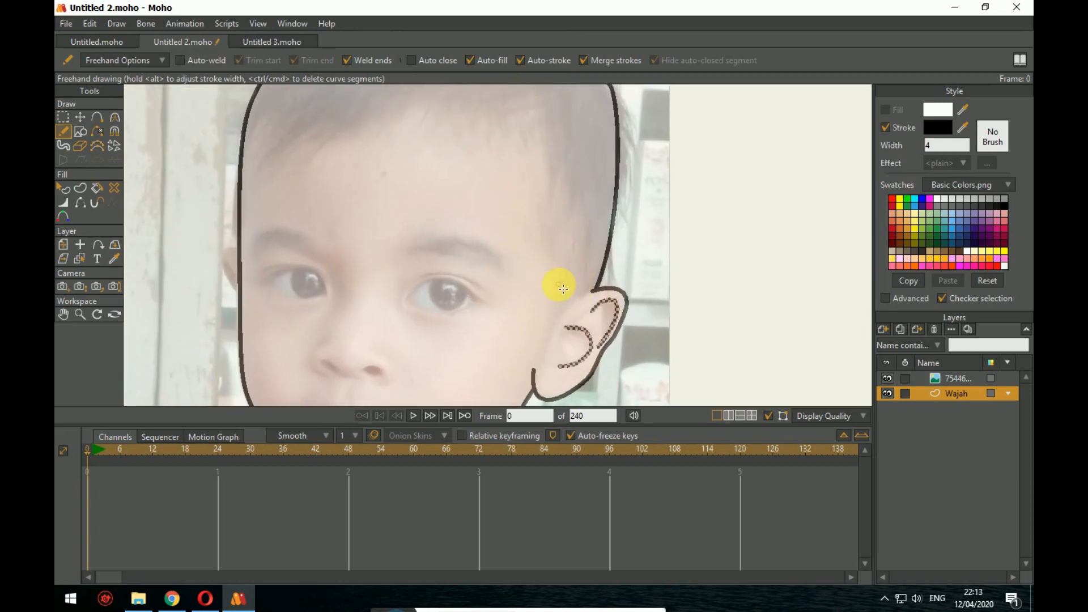
pyautogui.moveTo(563, 289)
pyautogui.mouseDown()
pyautogui.moveTo(554, 335)
pyautogui.moveTo(572, 306)
pyautogui.moveTo(623, 291)
pyautogui.moveTo(622, 247)
pyautogui.moveTo(631, 248)
pyautogui.moveTo(637, 174)
pyautogui.moveTo(647, 168)
pyautogui.moveTo(629, 78)
pyautogui.moveTo(629, 98)
pyautogui.moveTo(598, 51)
pyautogui.moveTo(598, 81)
pyautogui.moveTo(619, 109)
pyautogui.moveTo(609, 193)
pyautogui.moveTo(587, 151)
pyautogui.mouseUp()
pyautogui.scroll(-2, 625, 92)
pyautogui.scroll(-2, 594, 74)
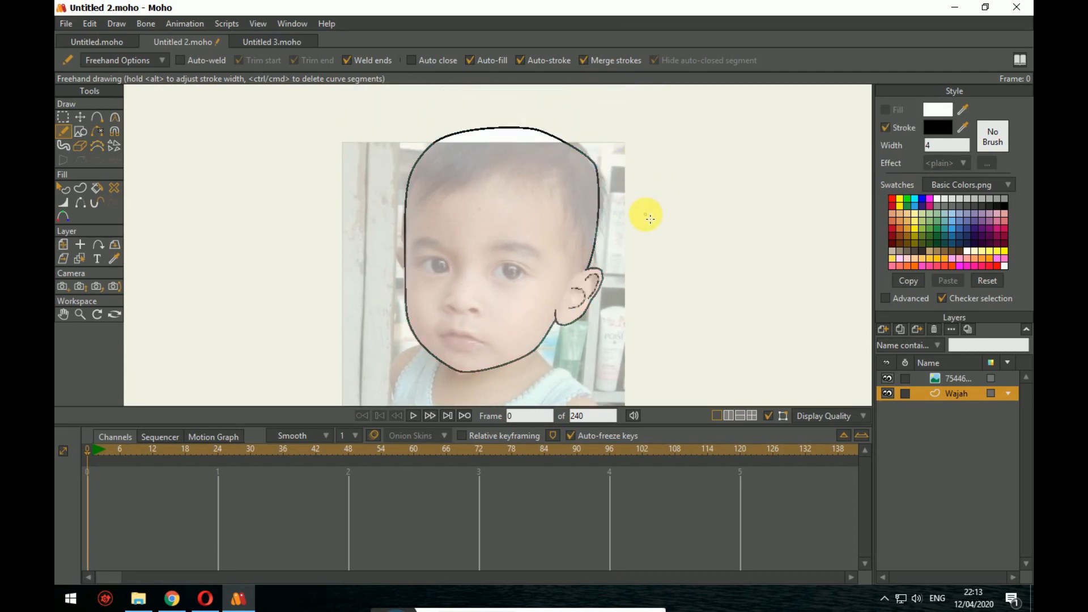
pyautogui.scroll(2, 652, 227)
pyautogui.moveTo(570, 315)
pyautogui.mouseDown()
pyautogui.moveTo(569, 359)
pyautogui.moveTo(585, 339)
pyautogui.moveTo(587, 348)
pyautogui.moveTo(620, 329)
pyautogui.moveTo(623, 299)
pyautogui.moveTo(634, 325)
pyautogui.moveTo(632, 188)
pyautogui.moveTo(643, 209)
pyautogui.moveTo(644, 181)
pyautogui.moveTo(631, 143)
pyautogui.moveTo(644, 155)
pyautogui.moveTo(615, 100)
pyautogui.moveTo(629, 170)
pyautogui.moveTo(601, 186)
pyautogui.moveTo(614, 167)
pyautogui.moveTo(559, 129)
pyautogui.moveTo(413, 120)
pyautogui.moveTo(336, 148)
pyautogui.moveTo(351, 151)
pyautogui.moveTo(288, 195)
pyautogui.moveTo(311, 184)
pyautogui.moveTo(288, 223)
pyautogui.moveTo(281, 343)
pyautogui.moveTo(354, 284)
pyautogui.moveTo(369, 295)
pyautogui.moveTo(440, 253)
pyautogui.moveTo(529, 260)
pyautogui.moveTo(543, 279)
pyautogui.moveTo(531, 311)
pyautogui.moveTo(553, 345)
pyautogui.mouseUp()
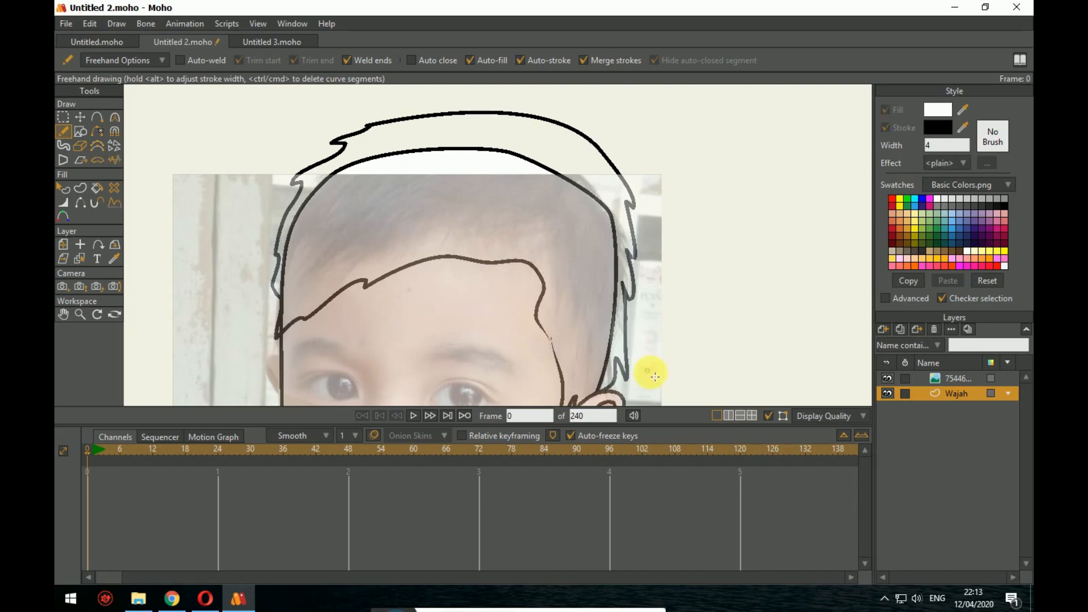
# Step: Move the hair outline's point on the ear-side slope of the crown inward to X 0.4455, Y 0.6786 using Transform Points
pyautogui.moveTo(658, 357)
pyautogui.mouseDown()
pyautogui.moveTo(656, 310)
pyautogui.moveTo(612, 263)
pyautogui.moveTo(668, 326)
pyautogui.moveTo(646, 254)
pyautogui.moveTo(647, 278)
pyautogui.mouseUp()
pyautogui.scroll(-4, 687, 335)
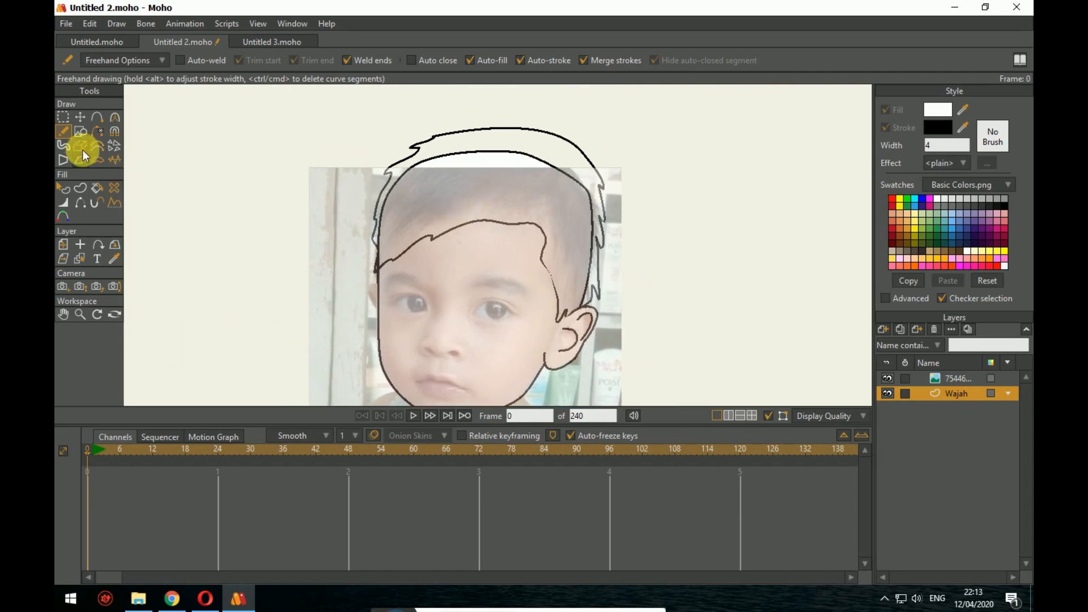
pyautogui.click(79, 118)
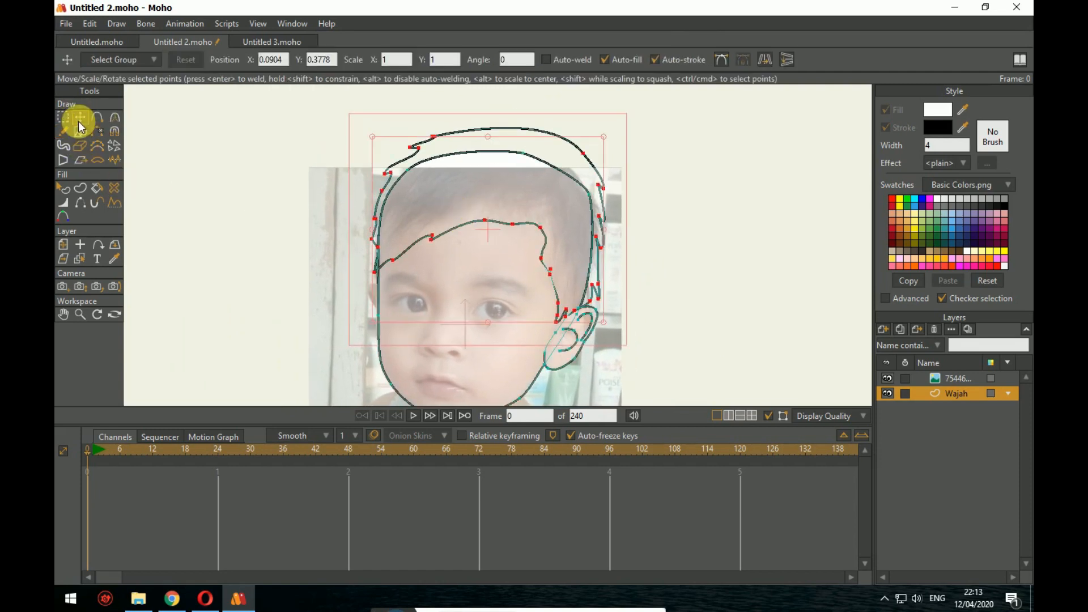
pyautogui.click(428, 191)
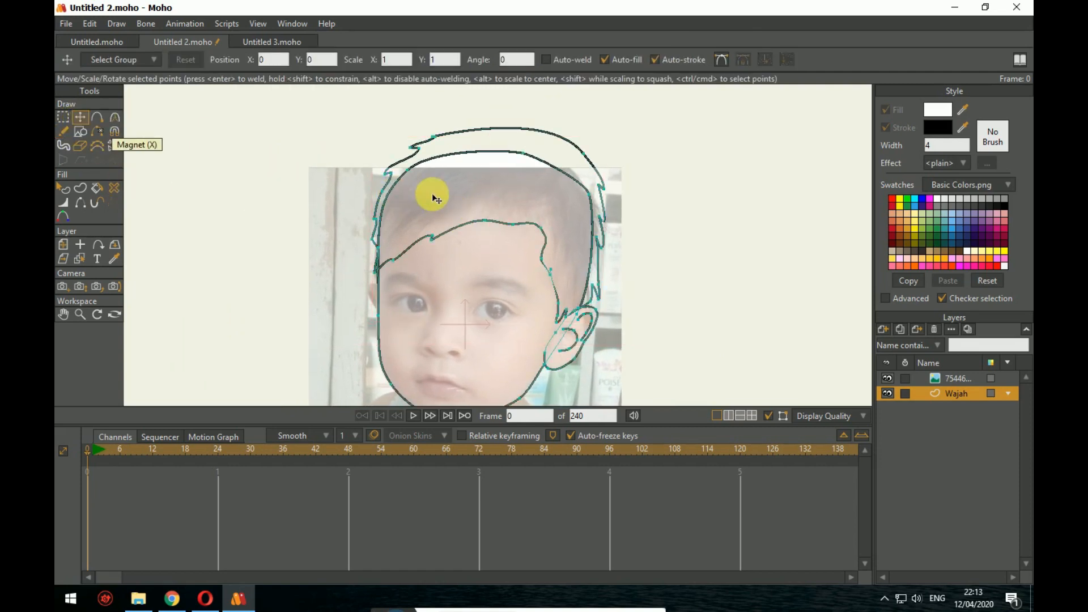
pyautogui.click(559, 170)
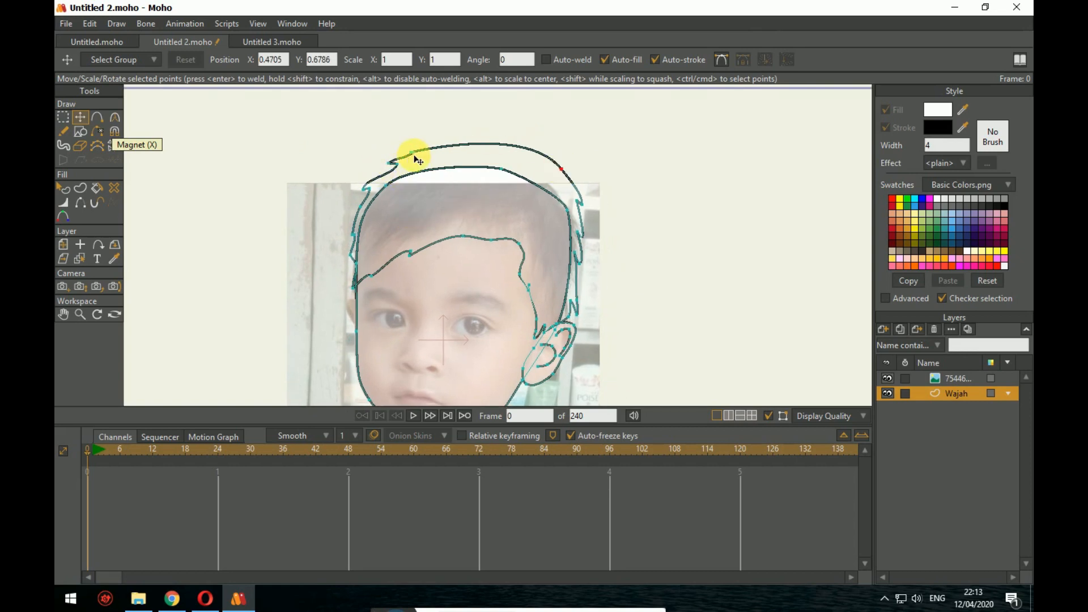
pyautogui.moveTo(413, 151); pyautogui.dragTo(418, 156)
pyautogui.scroll(4, 468, 221)
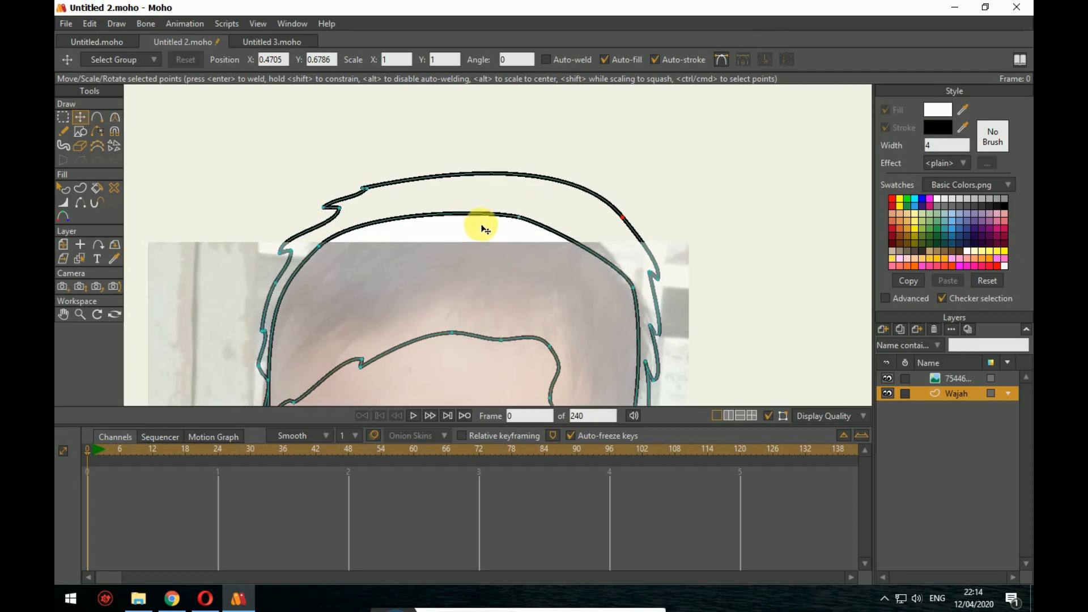
pyautogui.moveTo(371, 195)
pyautogui.mouseDown()
pyautogui.moveTo(410, 182)
pyautogui.moveTo(369, 193)
pyautogui.mouseUp()
pyautogui.moveTo(453, 208); pyautogui.dragTo(449, 153)
pyautogui.click(622, 173)
pyautogui.moveTo(622, 176); pyautogui.dragTo(597, 155)
pyautogui.moveTo(610, 165); pyautogui.dragTo(612, 169)
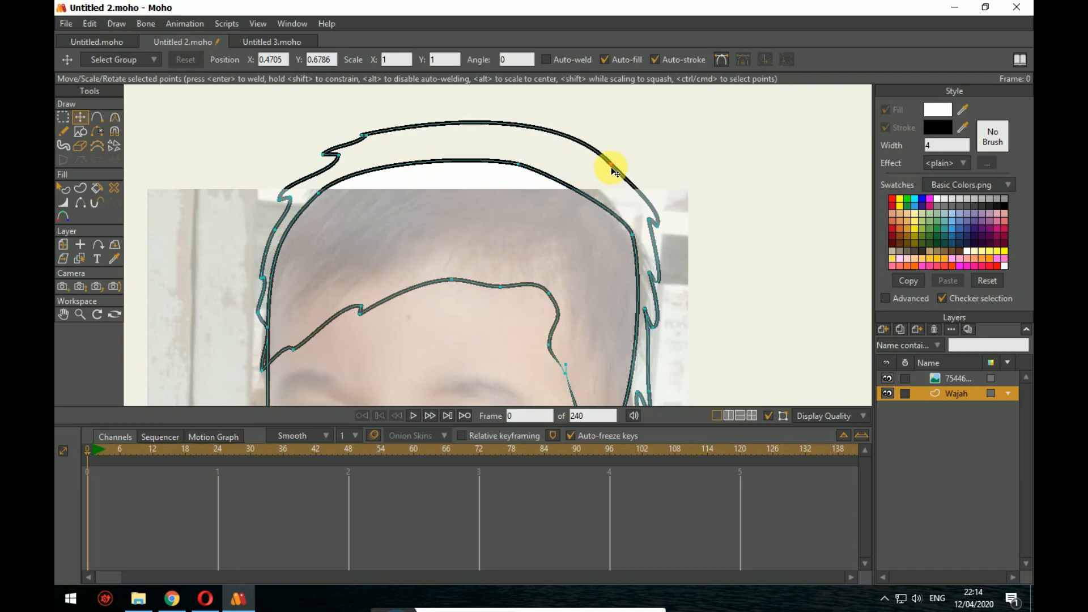
pyautogui.scroll(-3, 616, 241)
pyautogui.moveTo(626, 268); pyautogui.dragTo(587, 239)
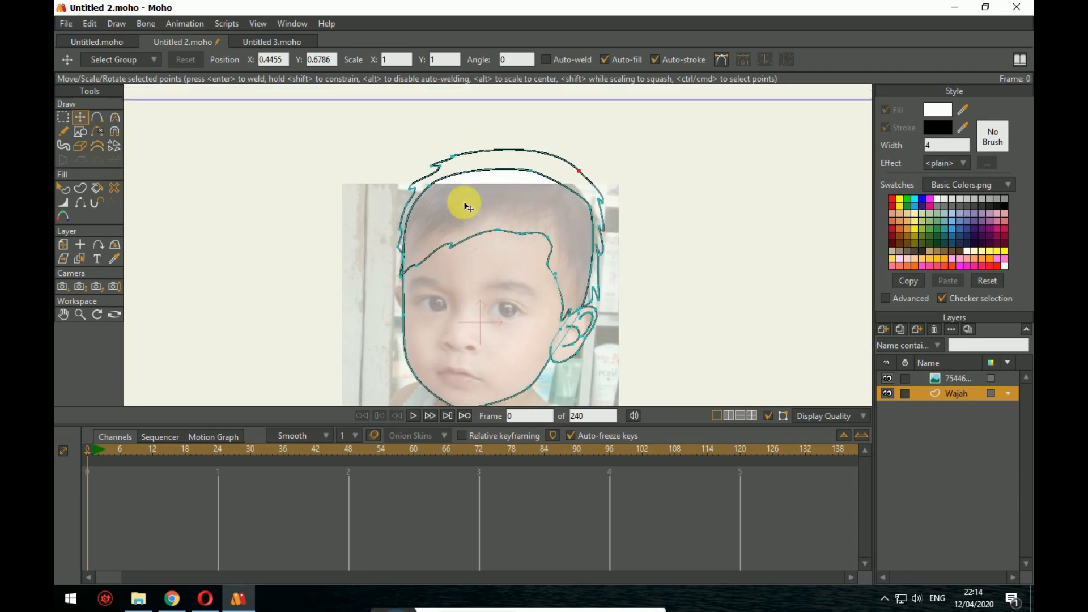
# Step: Reshape the hair spikes on the side opposite the ear by moving their points, and raise the tuft point at the crown
pyautogui.scroll(5, 457, 194)
pyautogui.moveTo(473, 272); pyautogui.dragTo(504, 235)
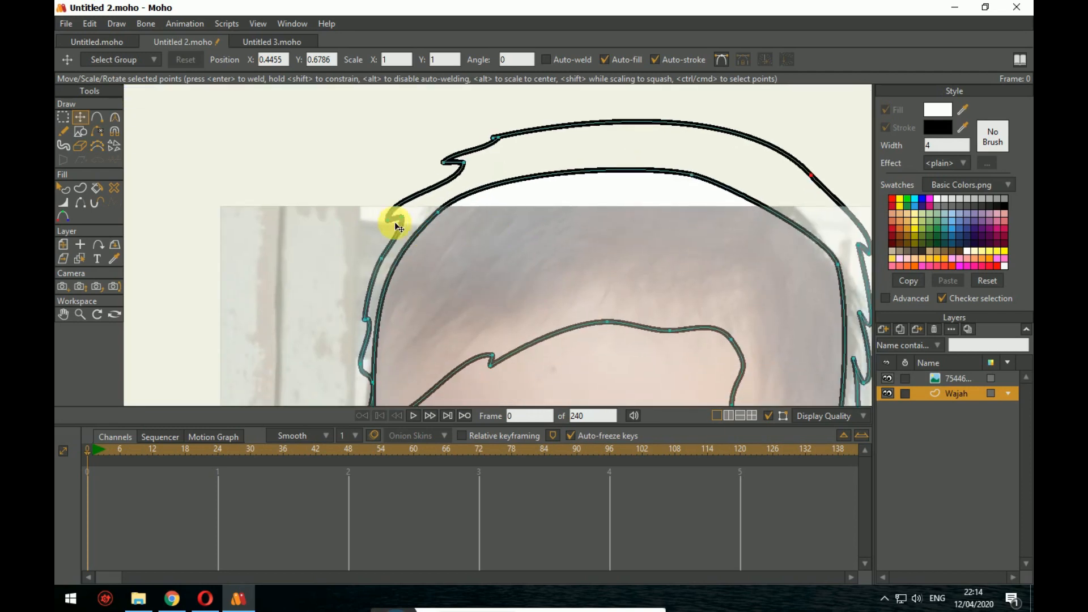
pyautogui.moveTo(406, 221); pyautogui.dragTo(389, 259)
pyautogui.moveTo(464, 167)
pyautogui.mouseDown()
pyautogui.moveTo(465, 182)
pyautogui.moveTo(447, 173)
pyautogui.moveTo(452, 185)
pyautogui.mouseUp()
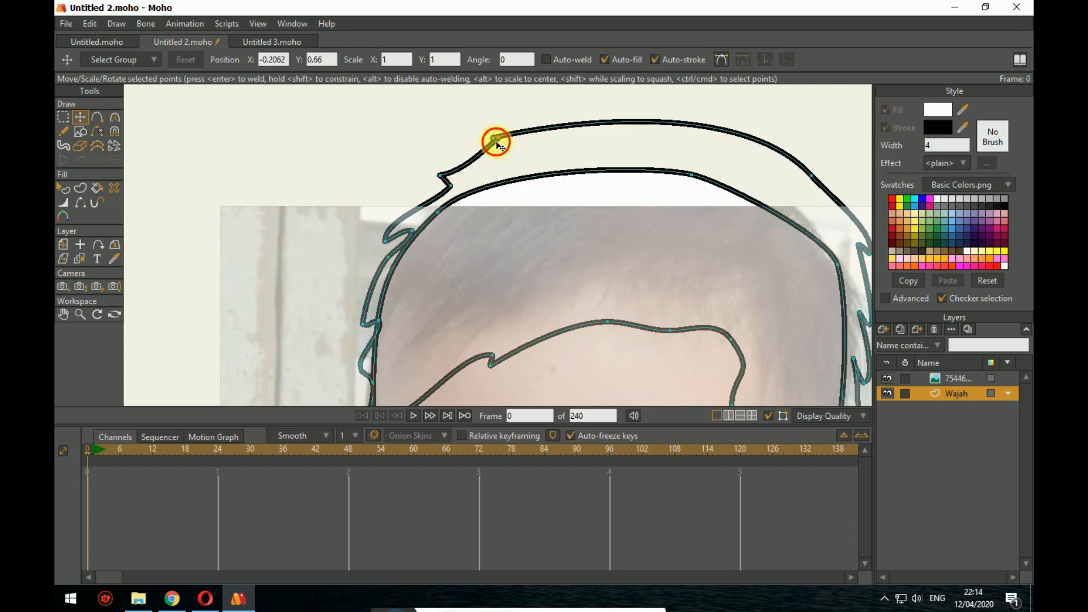
pyautogui.moveTo(497, 145)
pyautogui.mouseDown()
pyautogui.moveTo(498, 130)
pyautogui.moveTo(480, 159)
pyautogui.moveTo(497, 139)
pyautogui.moveTo(501, 151)
pyautogui.moveTo(505, 136)
pyautogui.moveTo(482, 151)
pyautogui.moveTo(505, 117)
pyautogui.mouseUp()
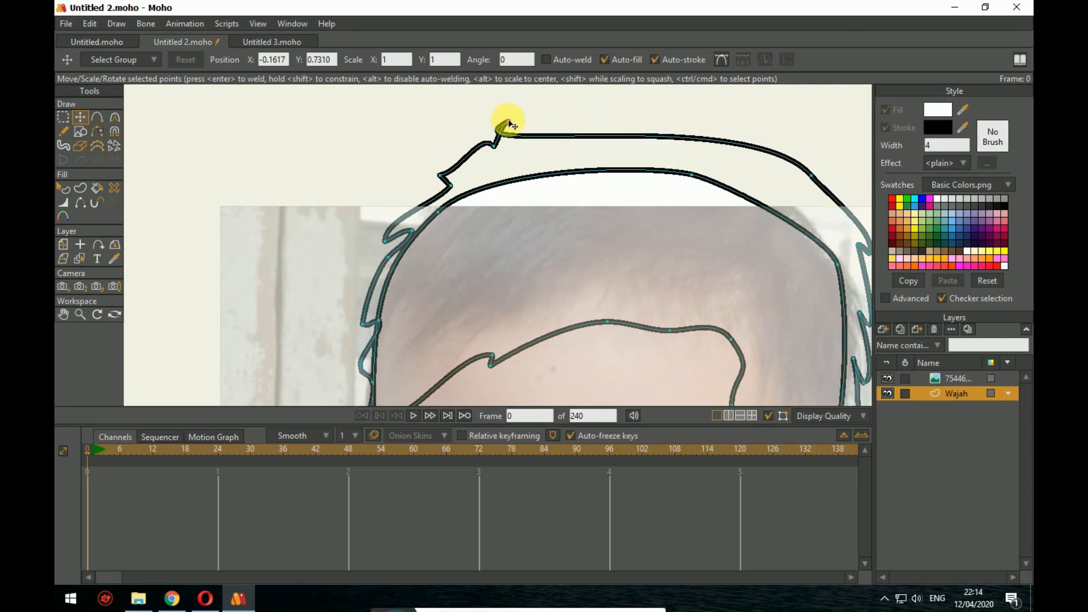
# Step: Smooth the crown tuft with its curvature handle and lower its points, placing the tuft's end at X -0.1598, Y 0.6906
pyautogui.click(120, 120)
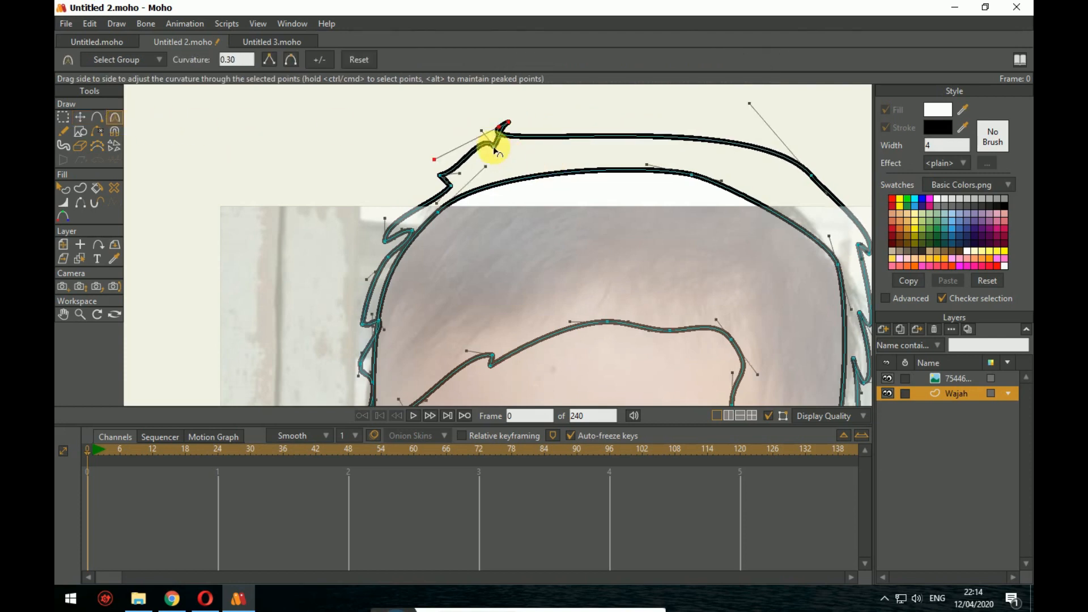
pyautogui.moveTo(448, 146)
pyautogui.mouseDown()
pyautogui.moveTo(557, 133)
pyautogui.moveTo(566, 109)
pyautogui.moveTo(543, 105)
pyautogui.mouseUp()
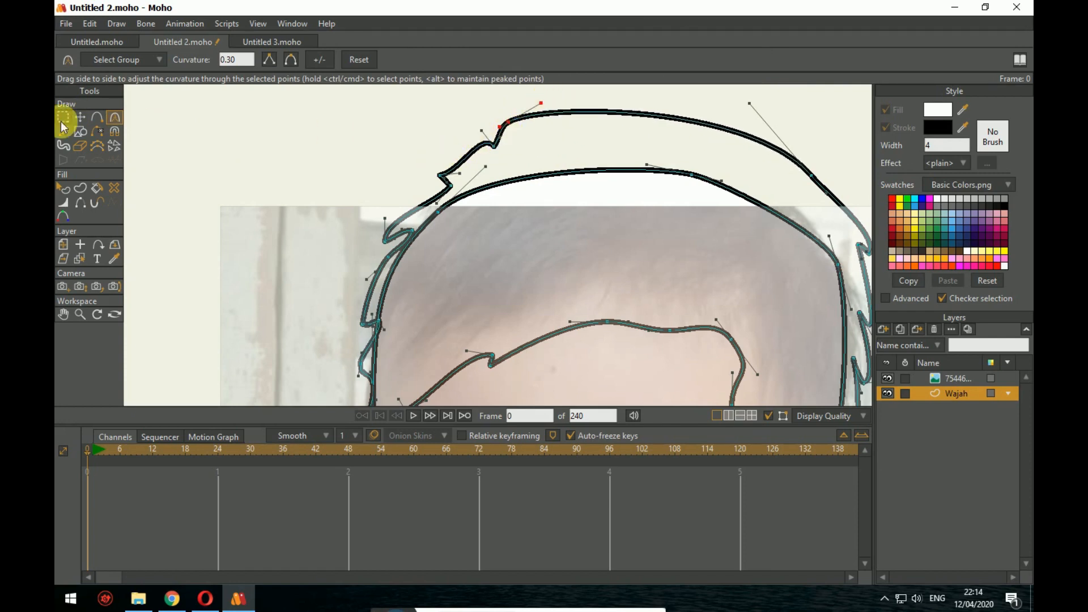
pyautogui.click(91, 118)
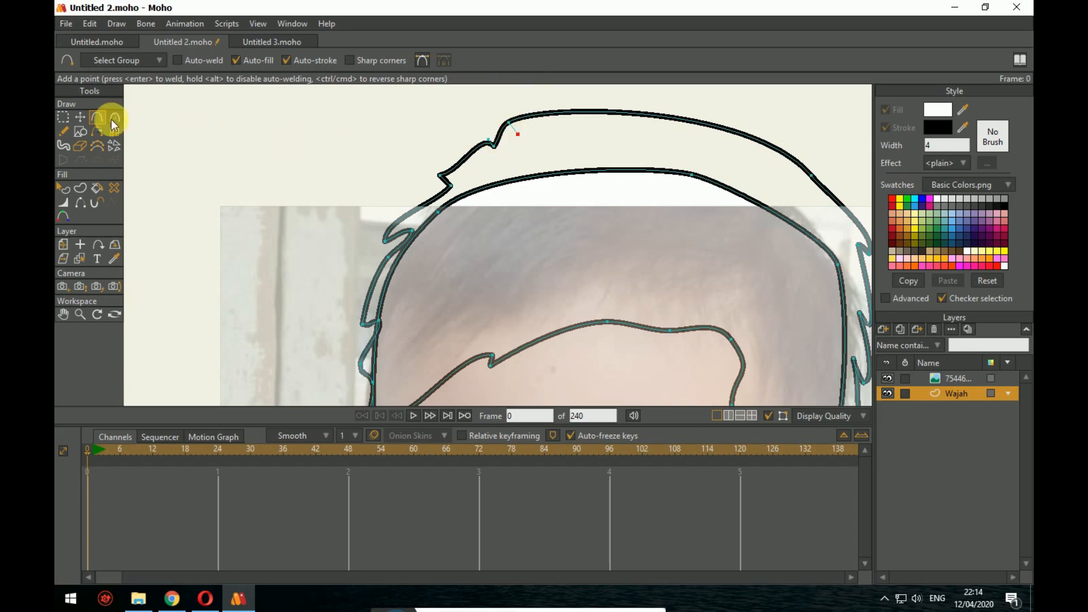
pyautogui.click(80, 115)
pyautogui.moveTo(497, 150); pyautogui.dragTo(462, 181)
pyautogui.moveTo(516, 157); pyautogui.dragTo(476, 169)
pyautogui.moveTo(768, 208); pyautogui.dragTo(700, 171)
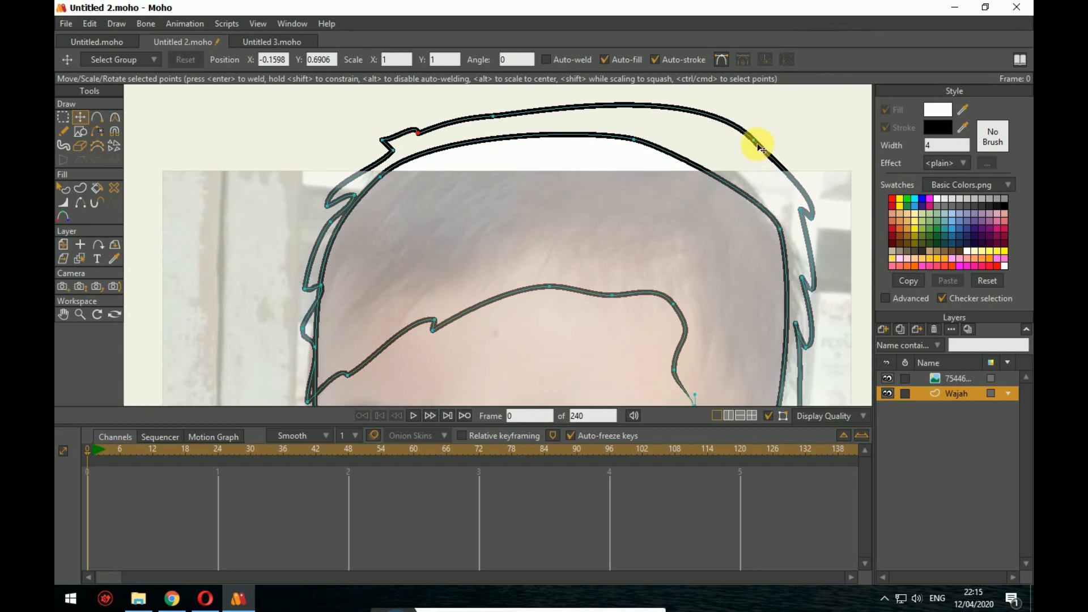
# Step: Move the point on the crown's ear-side slope to X 0.4270, Y 0.6479
pyautogui.moveTo(758, 146); pyautogui.dragTo(746, 161)
pyautogui.moveTo(704, 211); pyautogui.dragTo(658, 163)
pyautogui.scroll(-5, 659, 164)
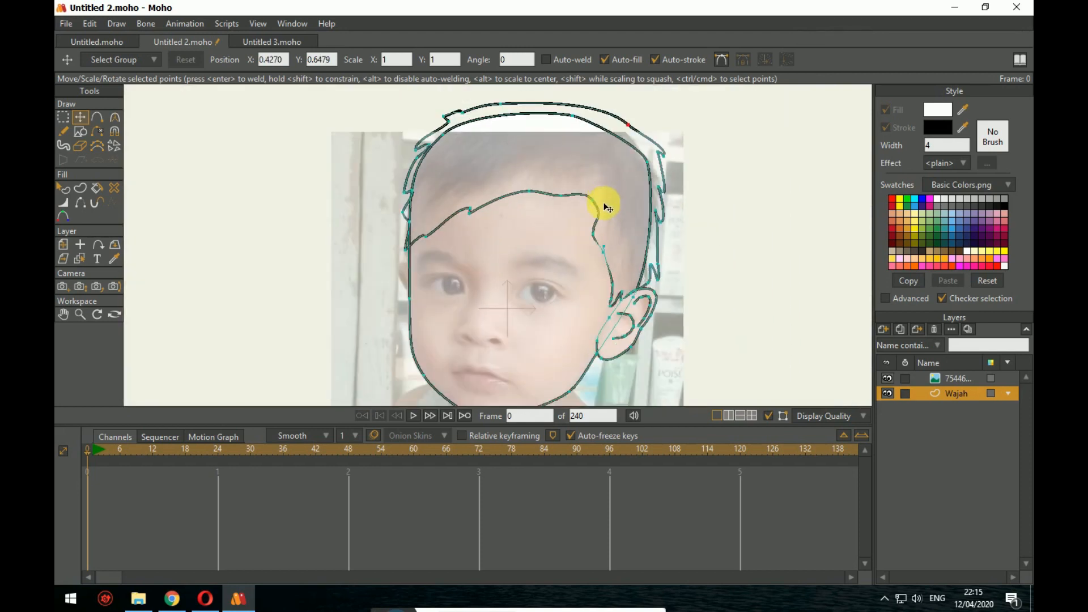
# Step: Adjust the hair spikes above the ear, moving one point to X 0.56, Y 0.5472 and a lower one to X 0.5543, Y 0.3091
pyautogui.moveTo(600, 204); pyautogui.dragTo(590, 243)
pyautogui.moveTo(621, 146); pyautogui.dragTo(657, 174)
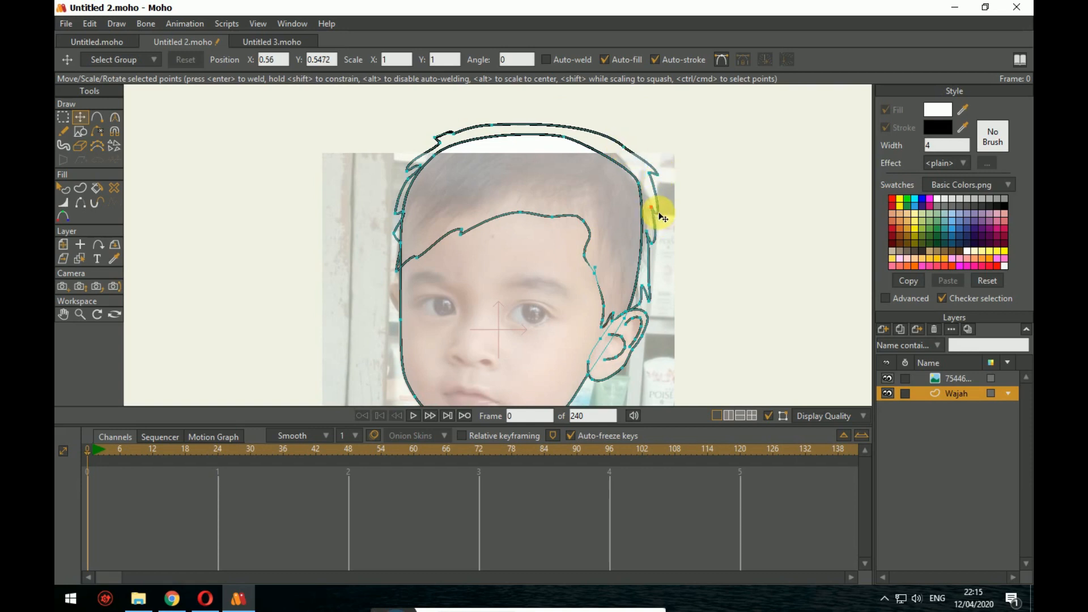
pyautogui.moveTo(661, 217)
pyautogui.mouseDown()
pyautogui.moveTo(663, 248)
pyautogui.moveTo(665, 209)
pyautogui.mouseUp()
pyautogui.scroll(-1, 680, 252)
pyautogui.moveTo(689, 297); pyautogui.dragTo(695, 286)
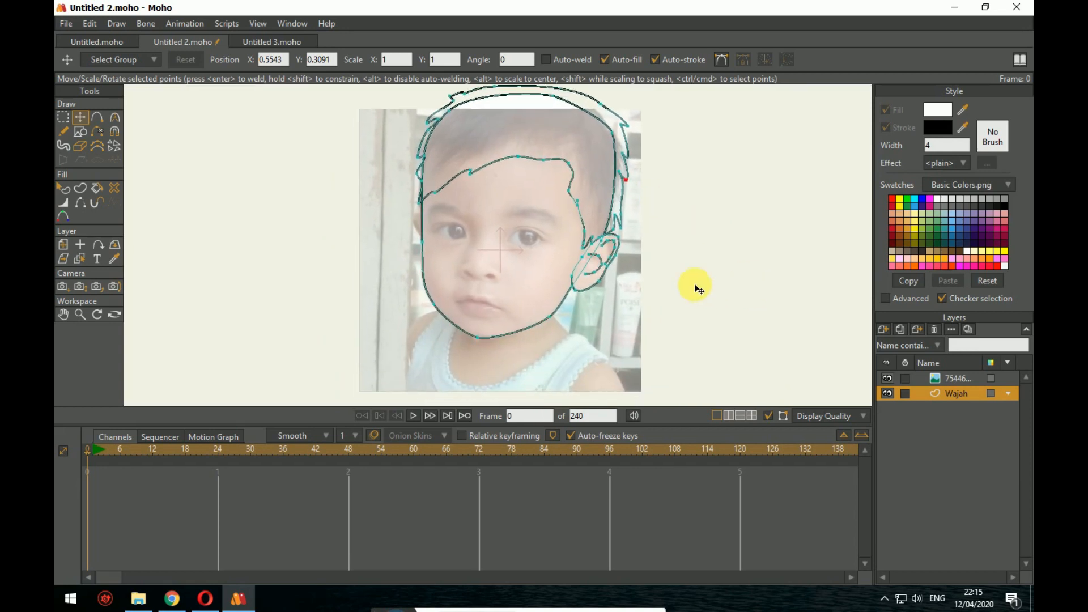
pyautogui.scroll(-1, 698, 287)
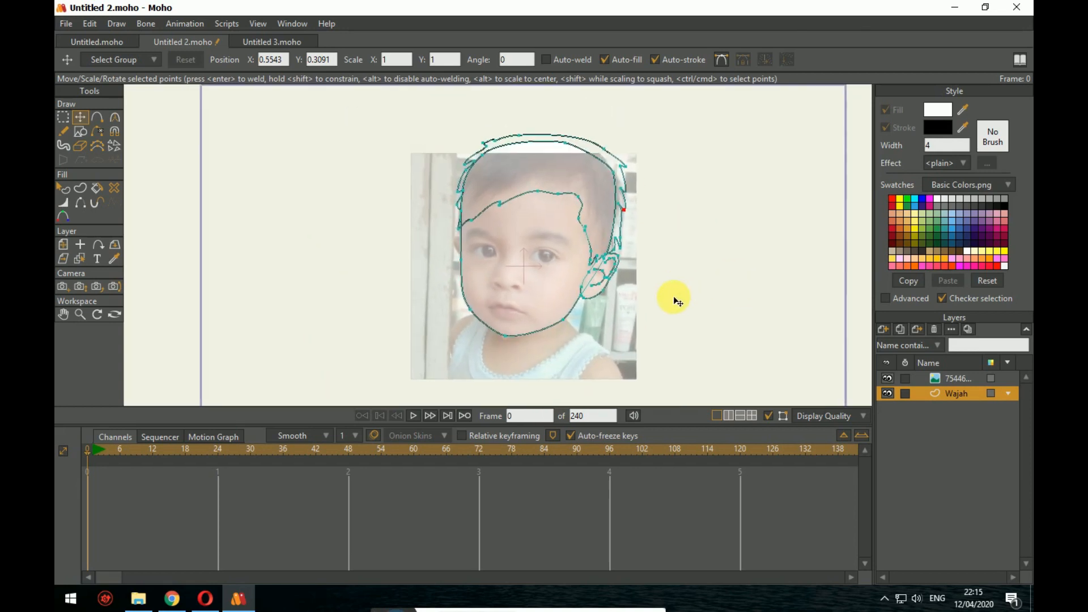
# Step: Hide the reference photo layer, check the traced head outlines, and activate the Select Shape tool
pyautogui.click(888, 378)
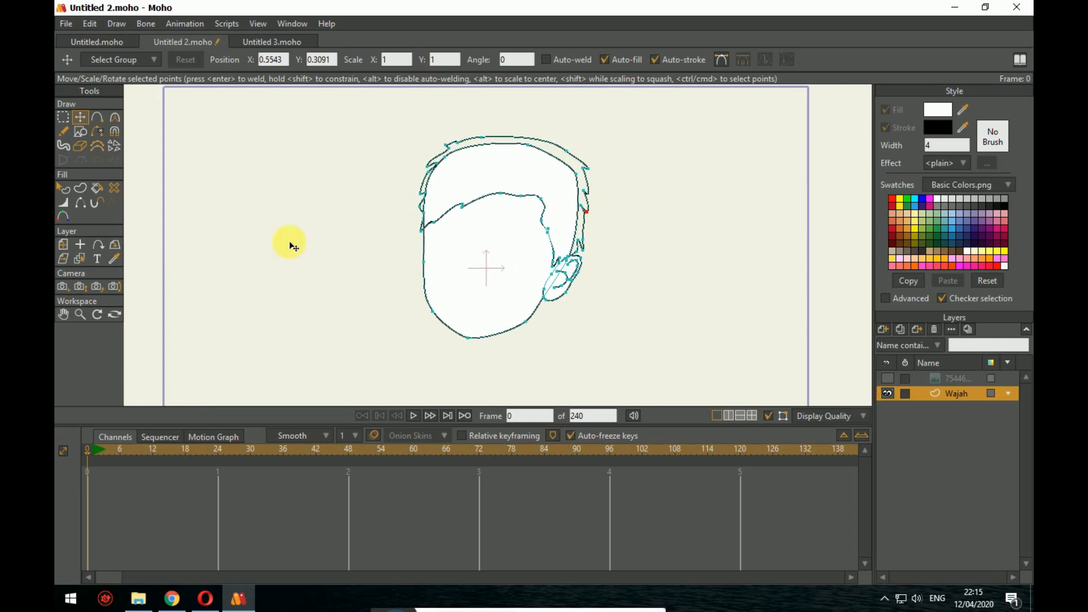
pyautogui.click(63, 202)
pyautogui.scroll(2, 458, 250)
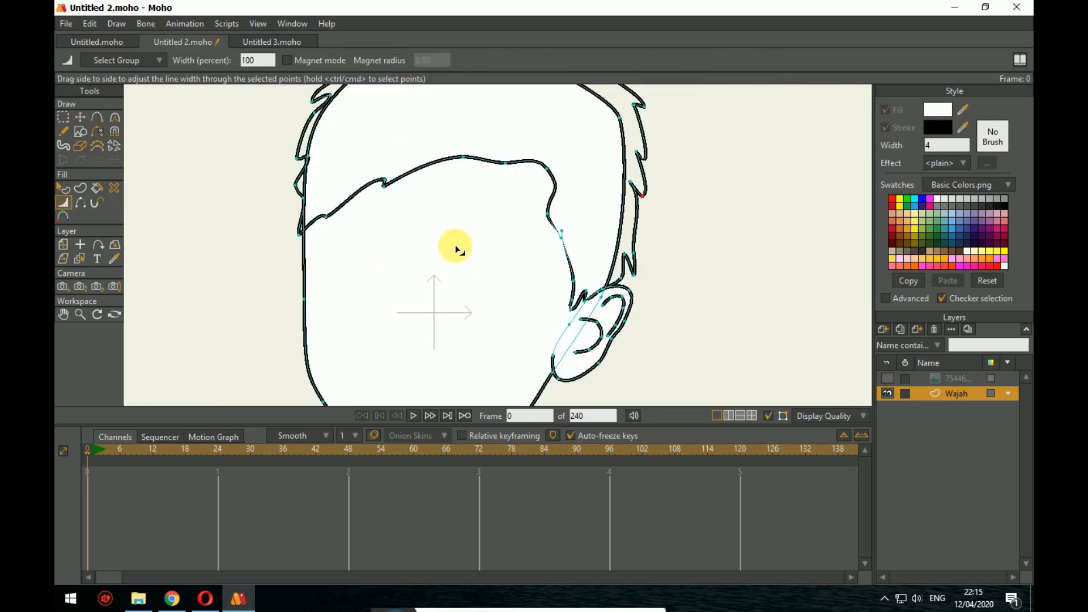
pyautogui.moveTo(455, 247); pyautogui.dragTo(430, 290)
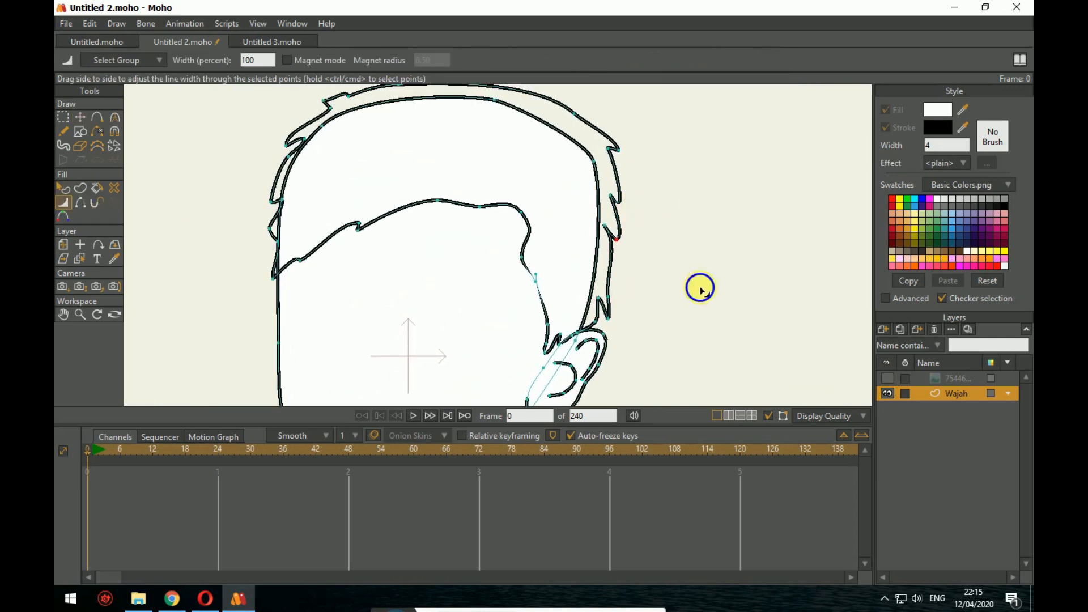
pyautogui.scroll(-2, 700, 289)
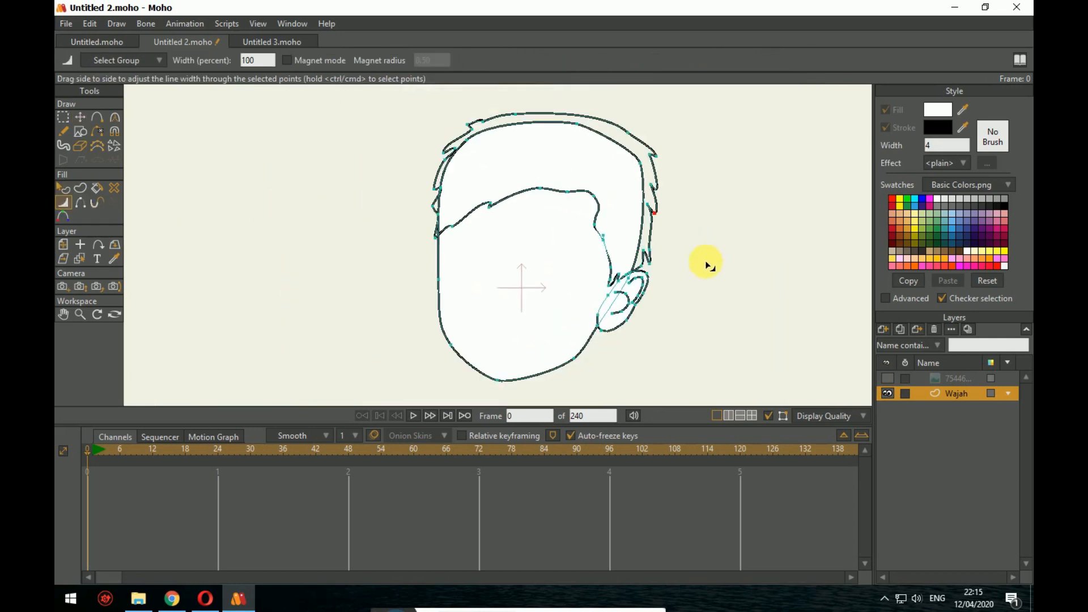
pyautogui.click(64, 189)
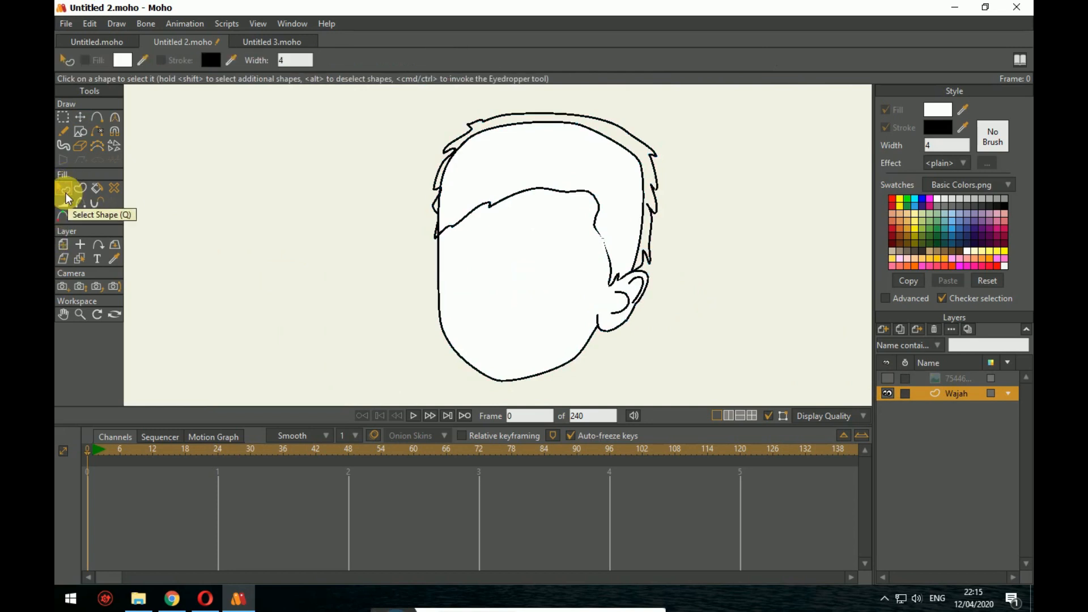
# Step: Select the hair outline shape and try to turn on its fill
pyautogui.click(527, 185)
pyautogui.click(885, 110)
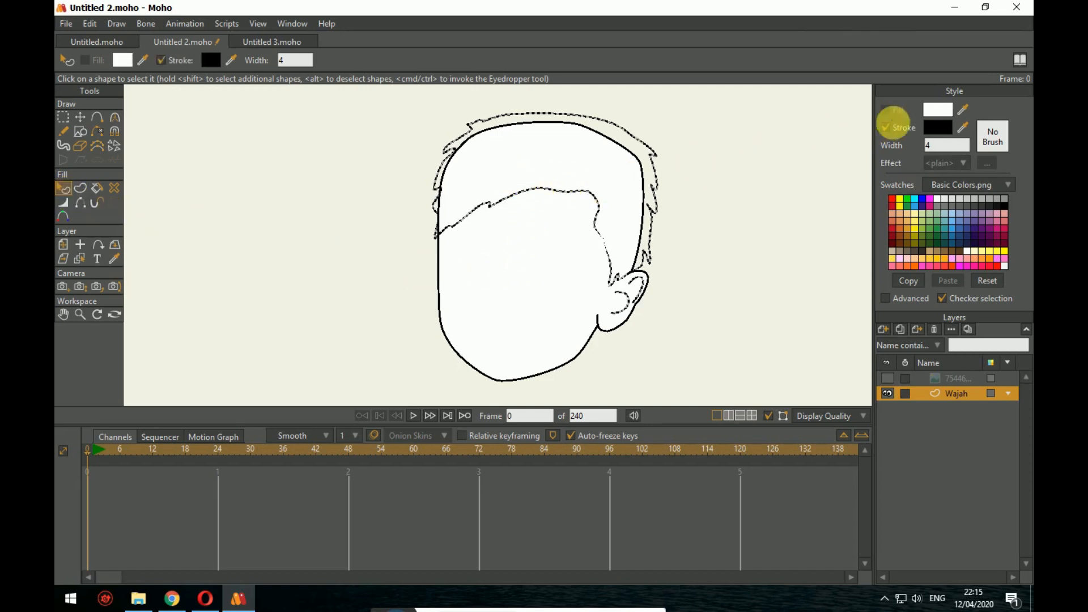
pyautogui.click(680, 170)
pyautogui.click(654, 156)
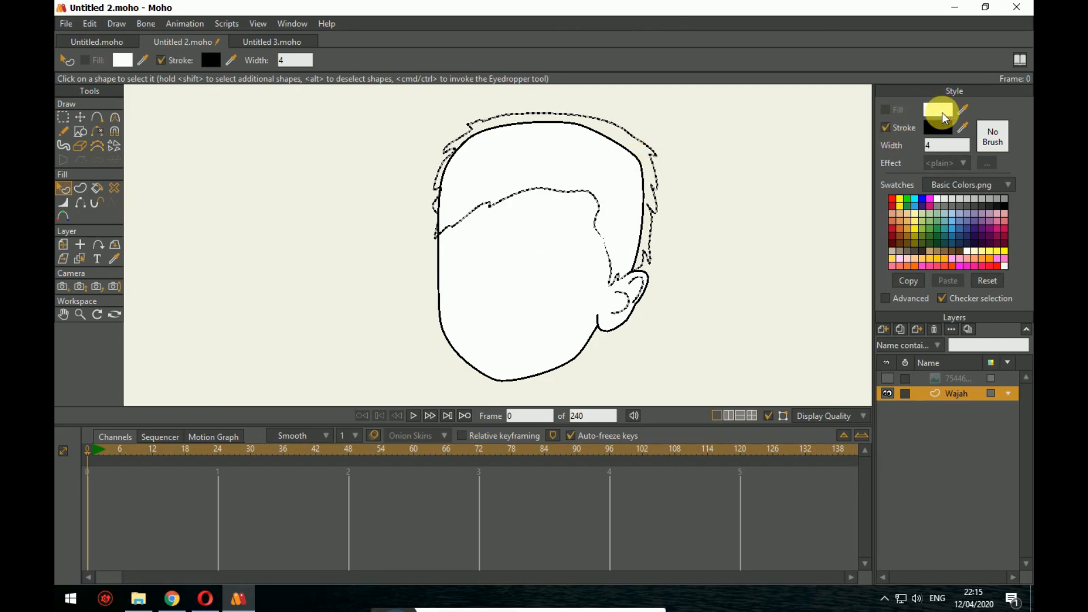
# Step: Turn on Auto-weld for the Add Point tool and join the hair outline's two loose ends at the hairline gap
pyautogui.scroll(5, 652, 252)
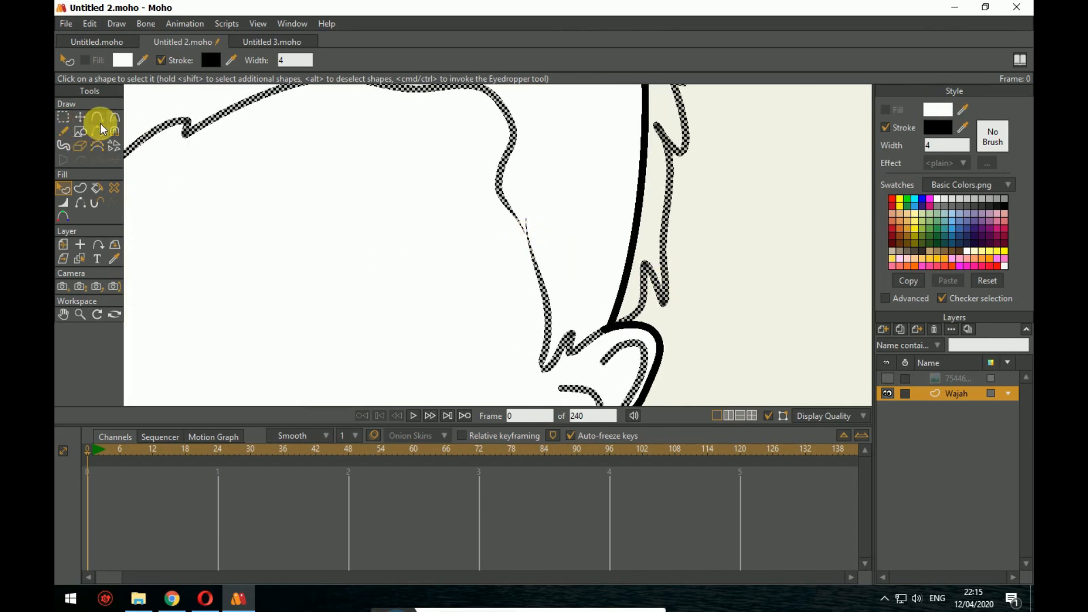
pyautogui.click(99, 120)
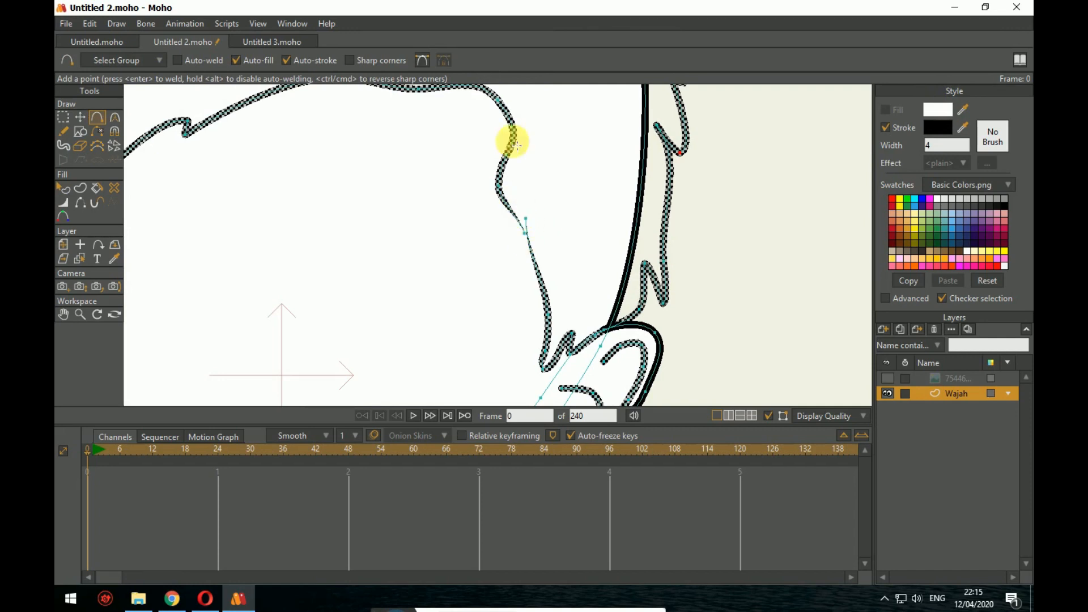
pyautogui.click(189, 60)
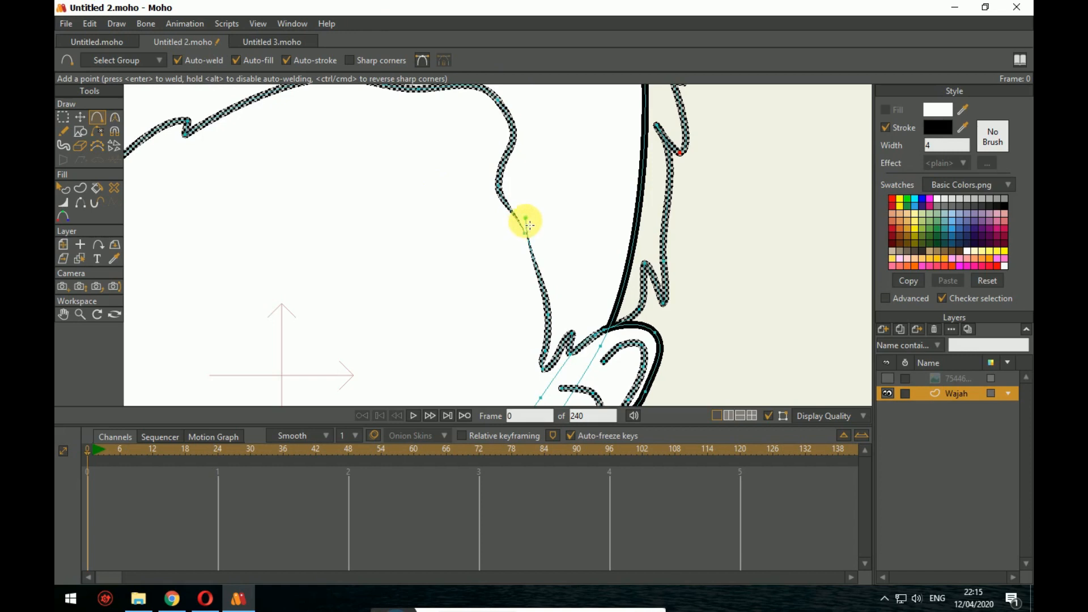
pyautogui.moveTo(526, 221); pyautogui.dragTo(524, 232)
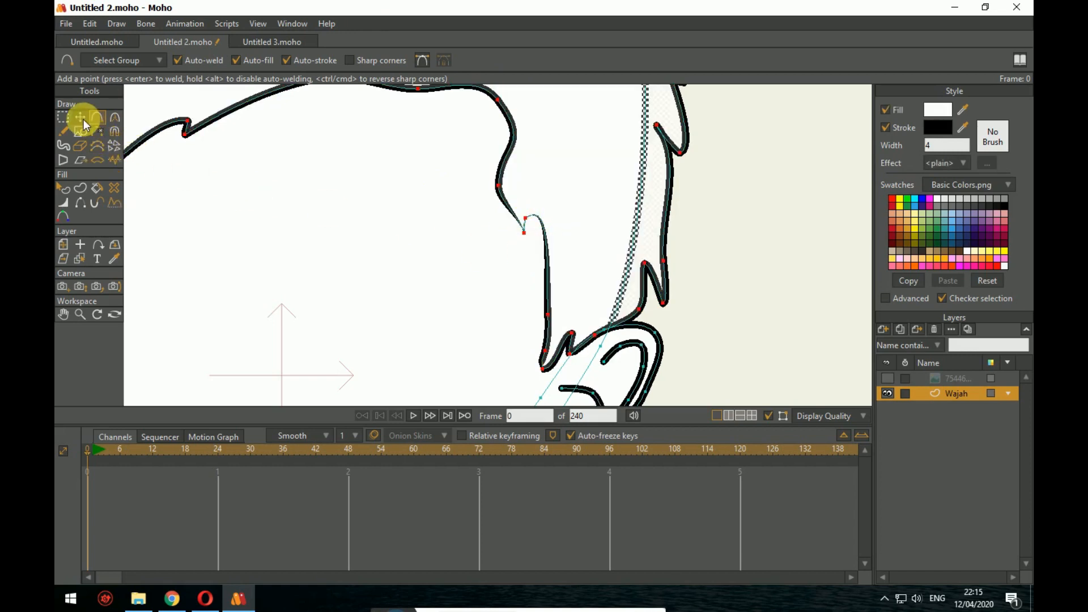
# Step: Move the point beside the hairline notch above the ear to X 0.35, Y 0.1972
pyautogui.click(84, 121)
pyautogui.moveTo(522, 219); pyautogui.dragTo(529, 224)
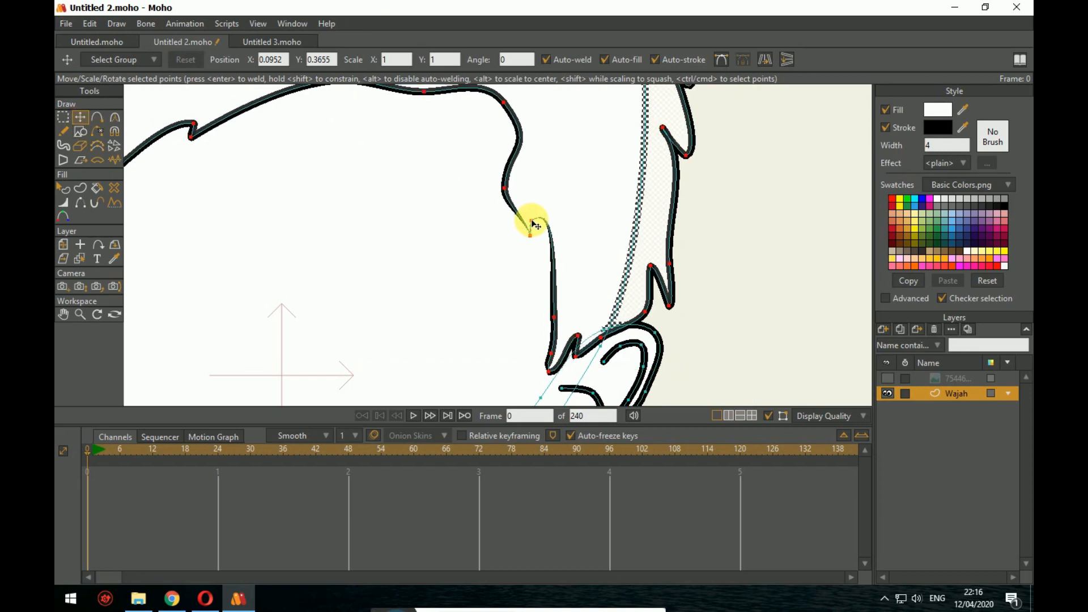
pyautogui.moveTo(781, 251); pyautogui.dragTo(775, 250)
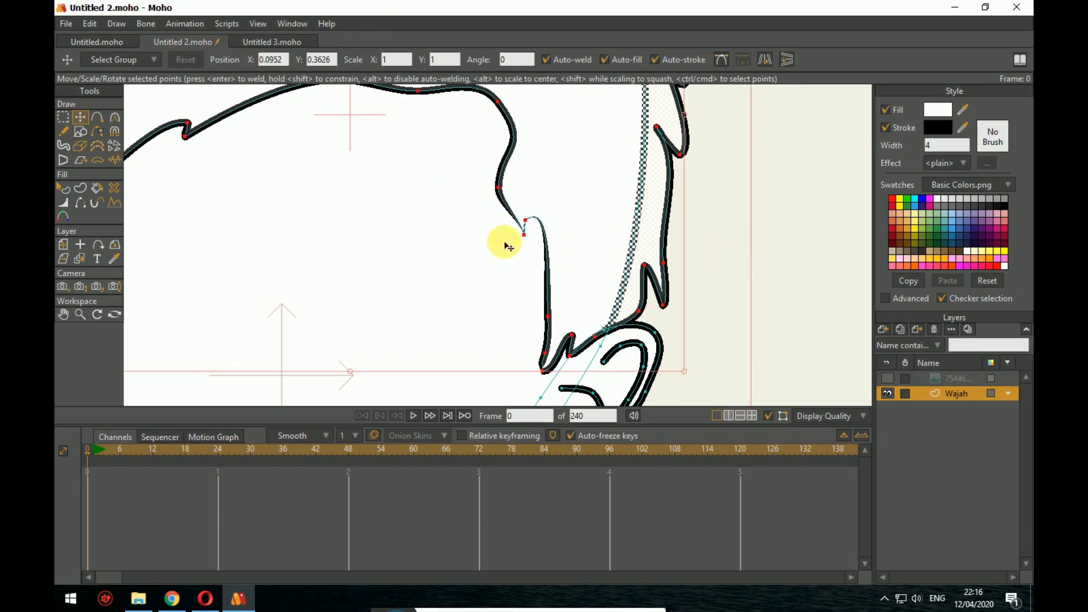
pyautogui.moveTo(527, 228); pyautogui.dragTo(584, 254)
pyautogui.scroll(-2, 719, 249)
pyautogui.scroll(5, 593, 289)
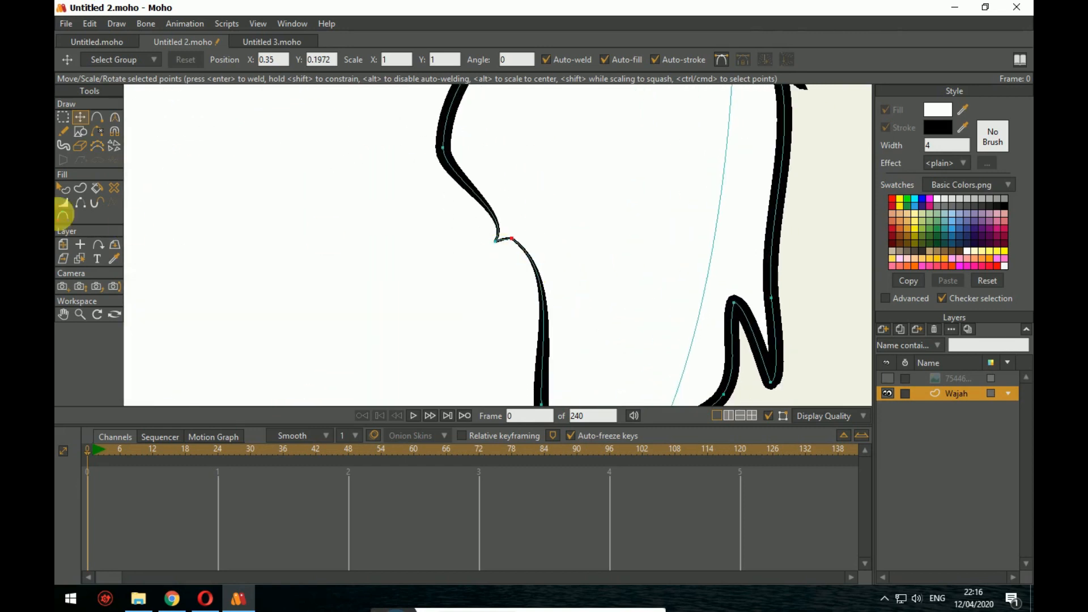
# Step: Set the line width at the hairline notch point to 40 percent
pyautogui.click(63, 202)
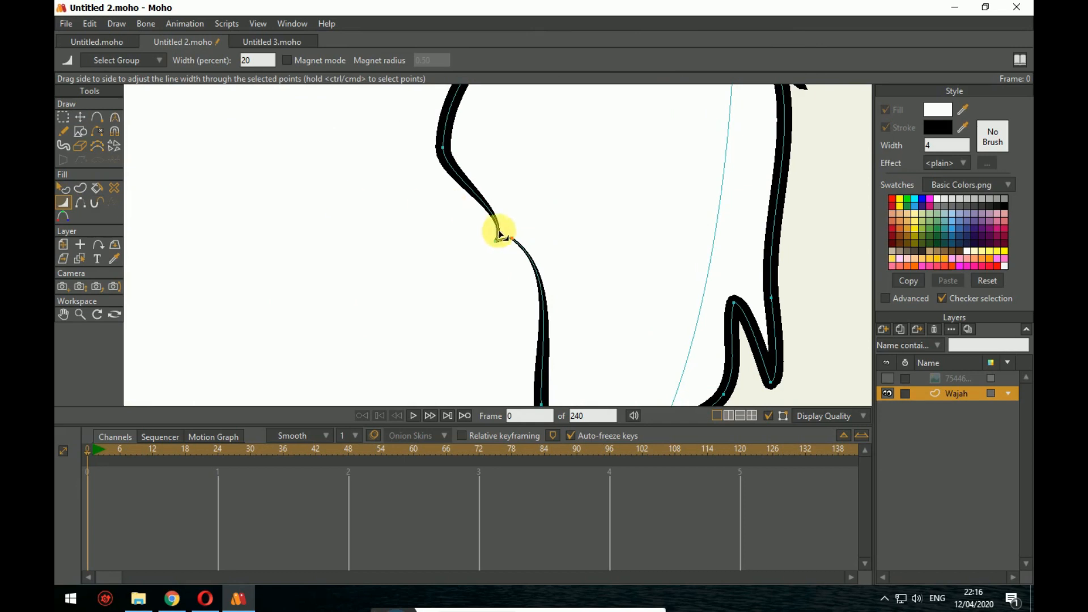
pyautogui.moveTo(499, 233)
pyautogui.mouseDown()
pyautogui.moveTo(521, 260)
pyautogui.moveTo(461, 243)
pyautogui.moveTo(513, 243)
pyautogui.moveTo(502, 251)
pyautogui.mouseUp()
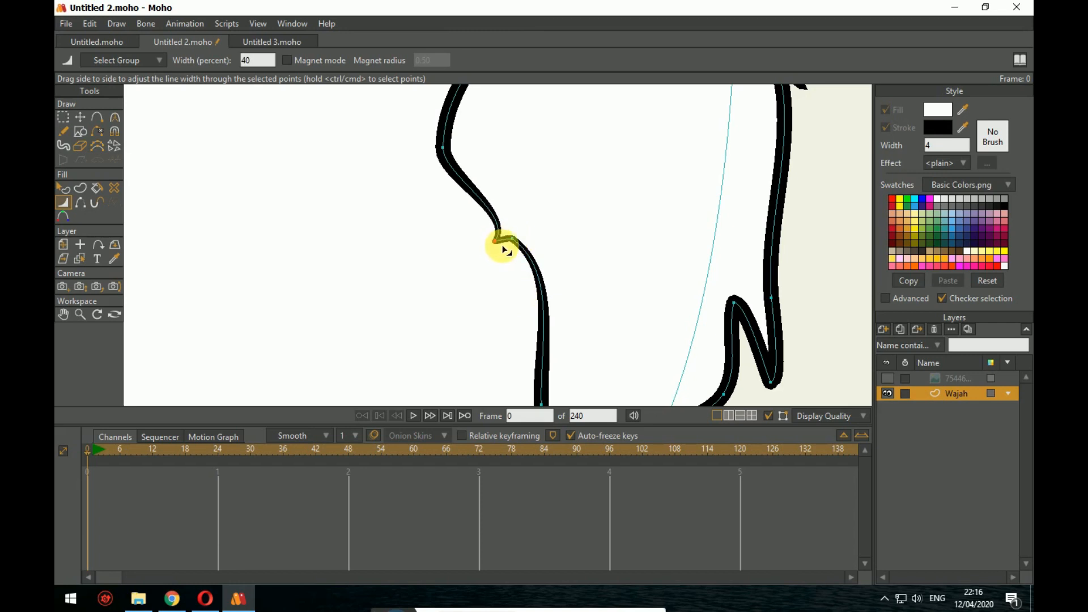
pyautogui.scroll(-6, 502, 250)
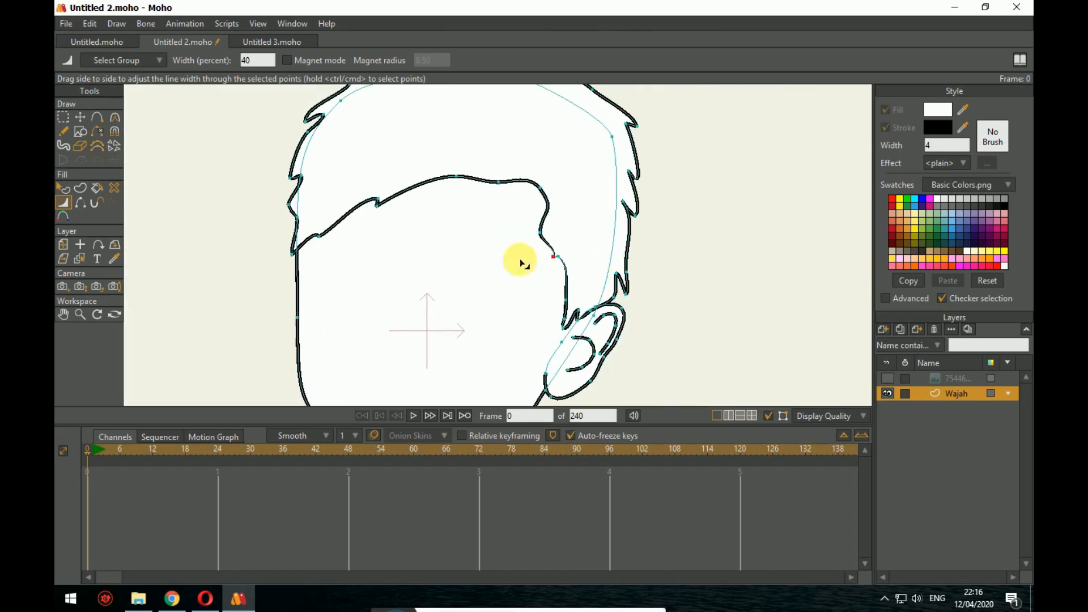
# Step: Select the closed hair shape and set its fill to near-black 050505
pyautogui.click(68, 187)
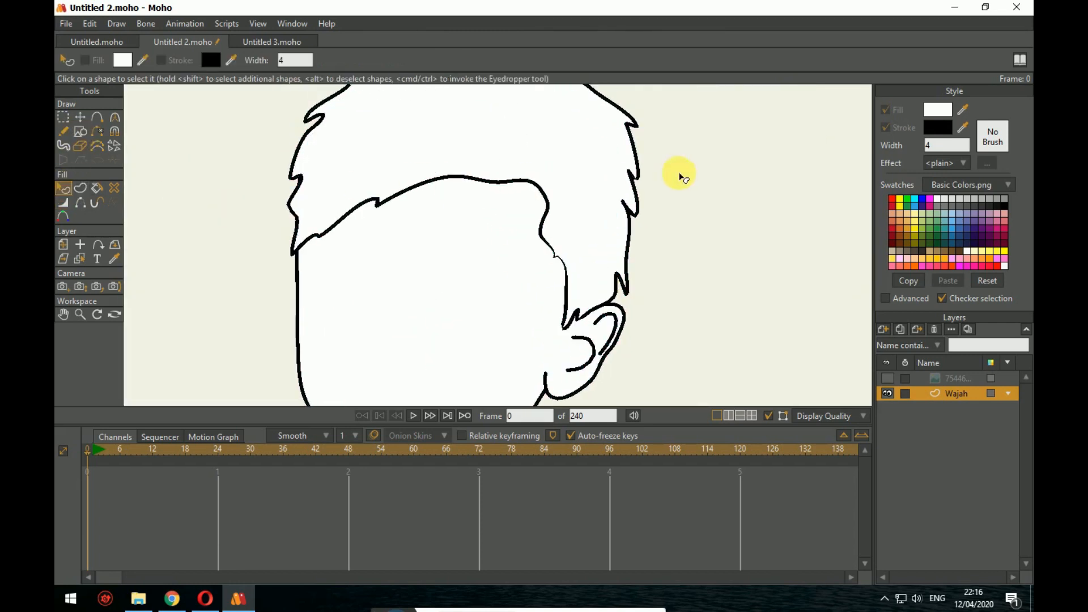
pyautogui.click(627, 176)
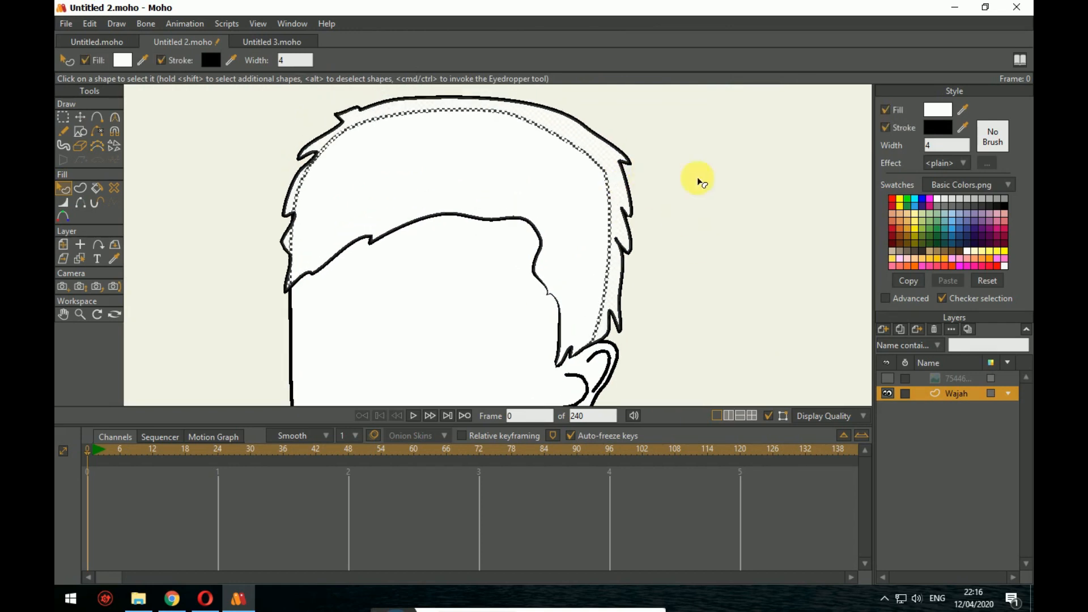
pyautogui.click(936, 111)
pyautogui.moveTo(845, 345); pyautogui.dragTo(704, 474)
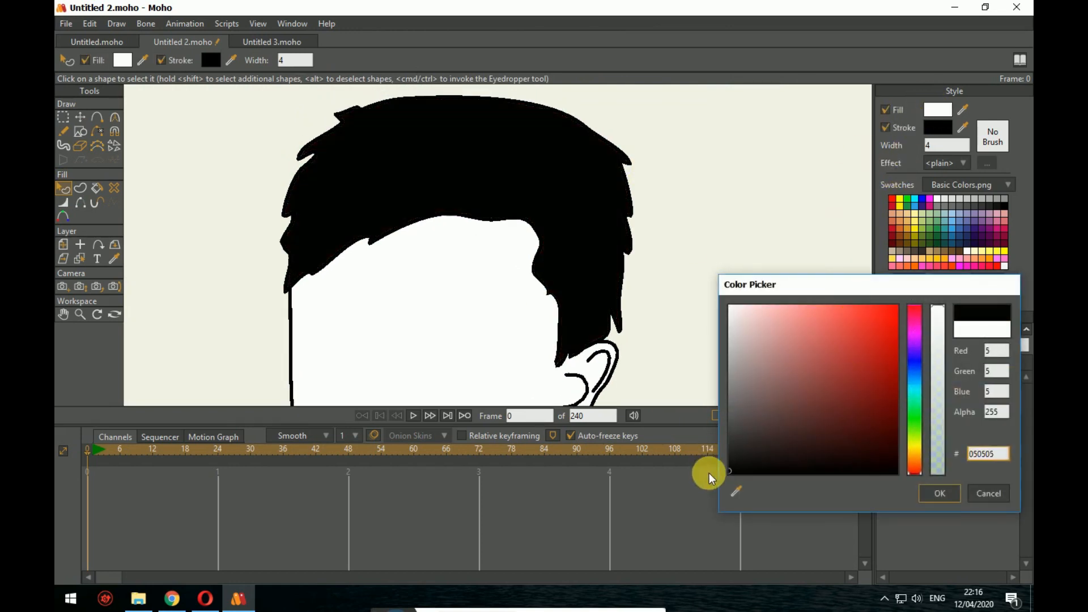
pyautogui.click(924, 497)
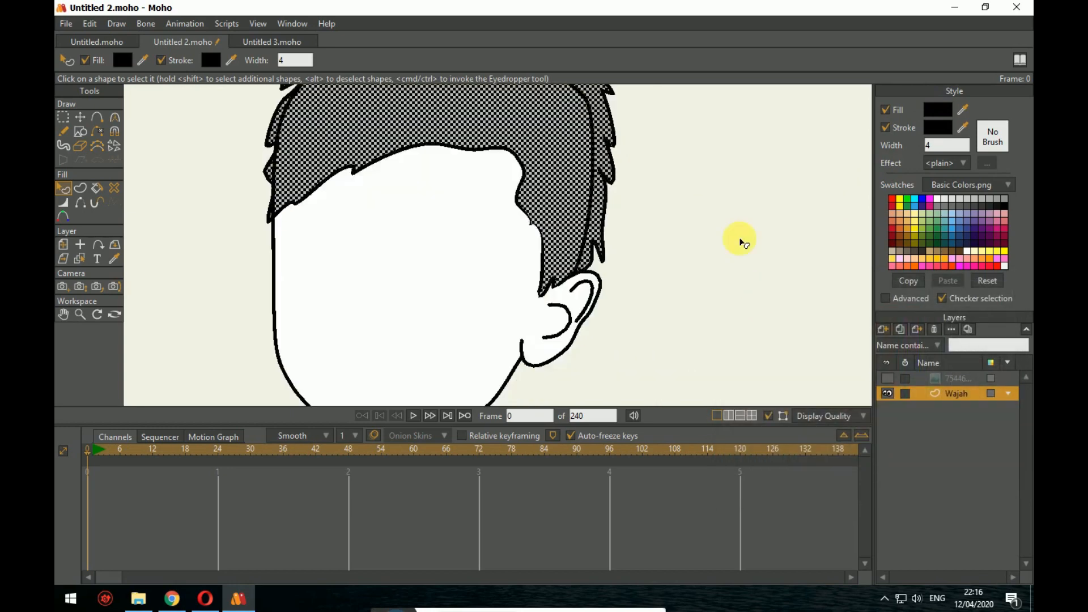
pyautogui.click(688, 238)
pyautogui.scroll(-4, 712, 267)
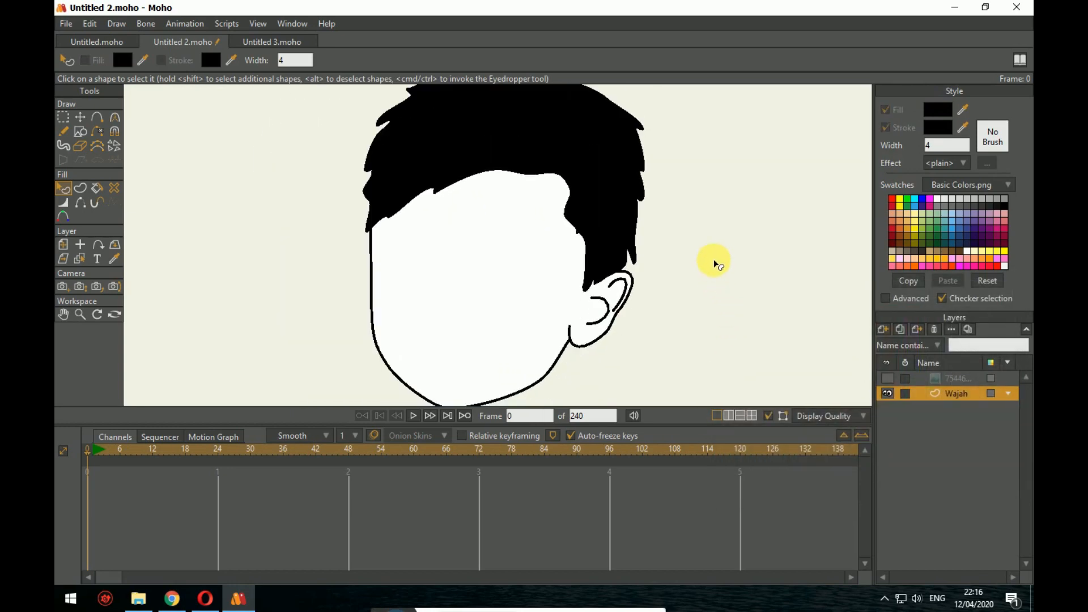
# Step: Fill the face shape with a light orange skin tone from the Skin.png swatches
pyautogui.click(527, 280)
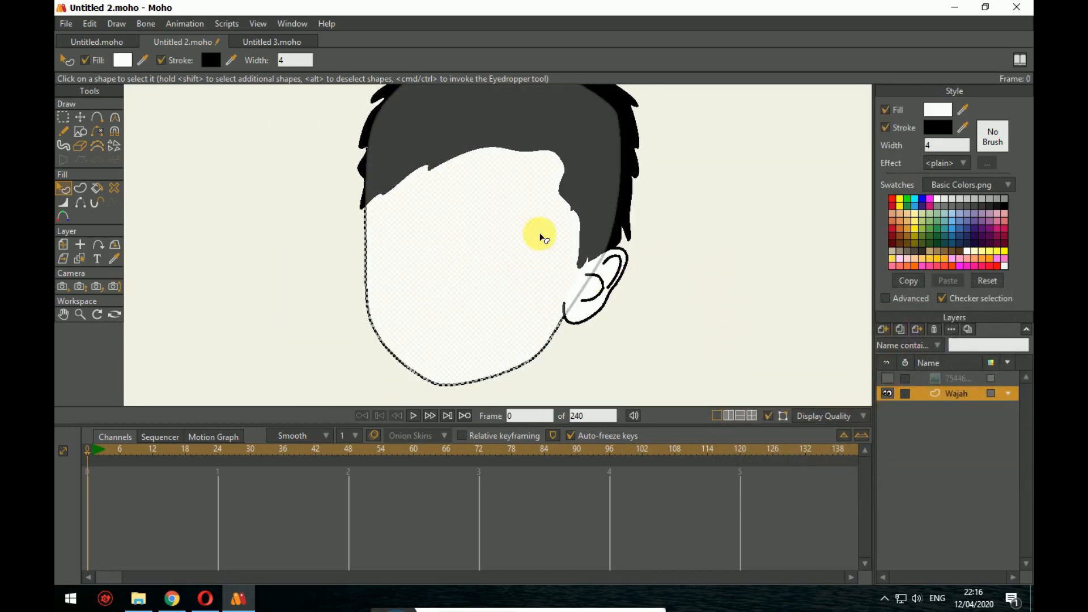
pyautogui.click(1004, 184)
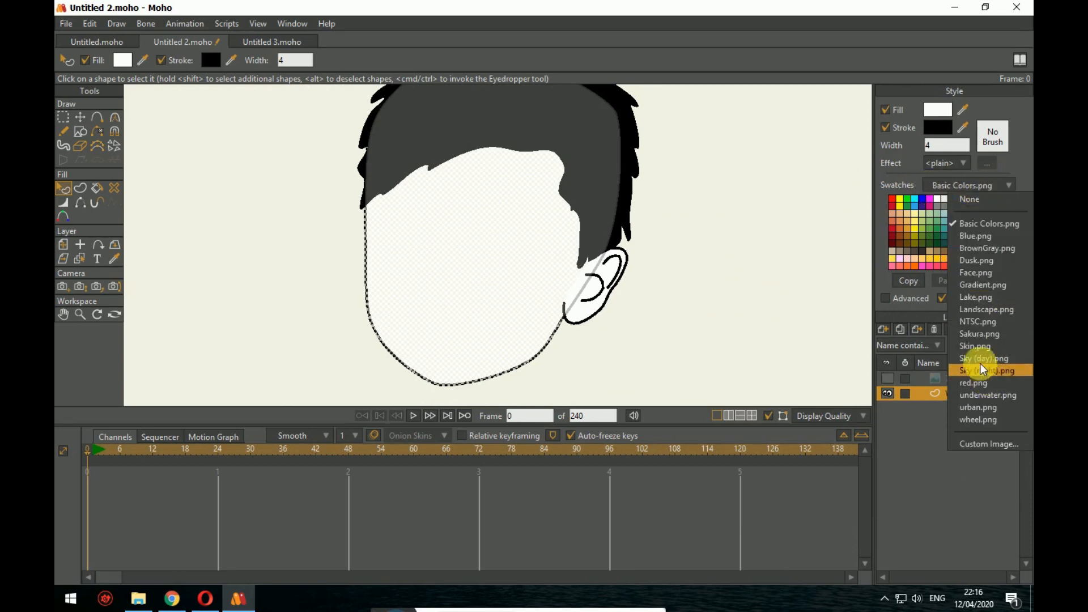
pyautogui.click(977, 346)
pyautogui.click(989, 202)
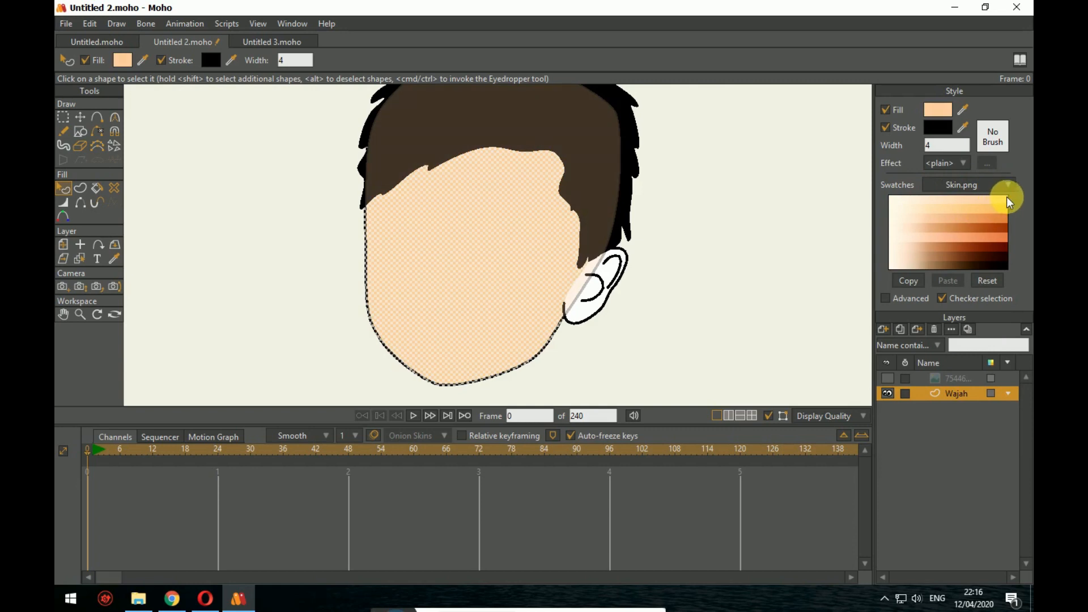
pyautogui.click(675, 282)
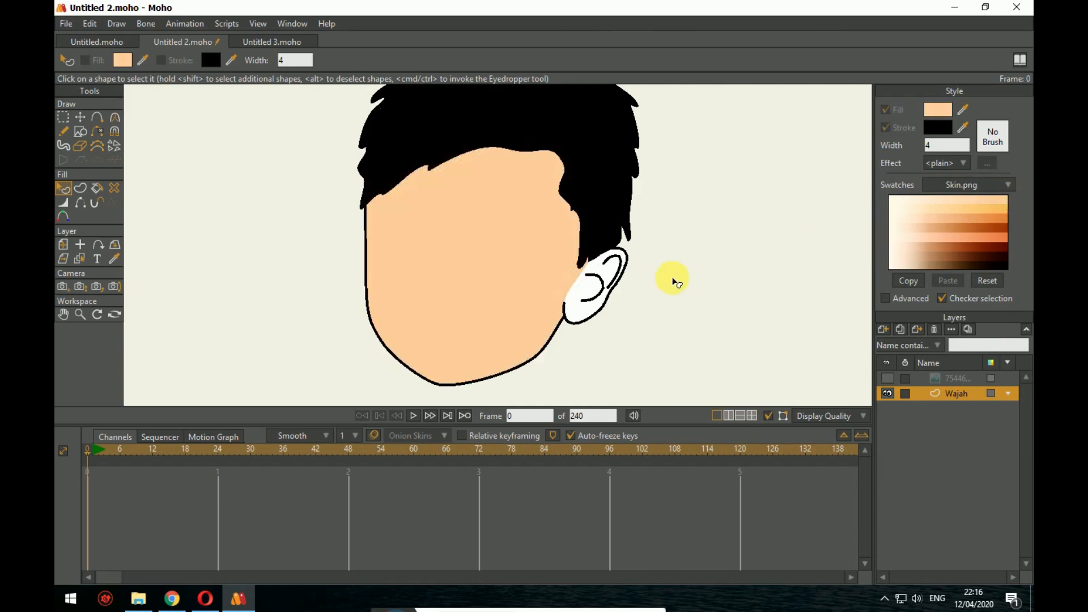
# Step: Fill the ear shape with a light orange skin tone like the face
pyautogui.click(575, 298)
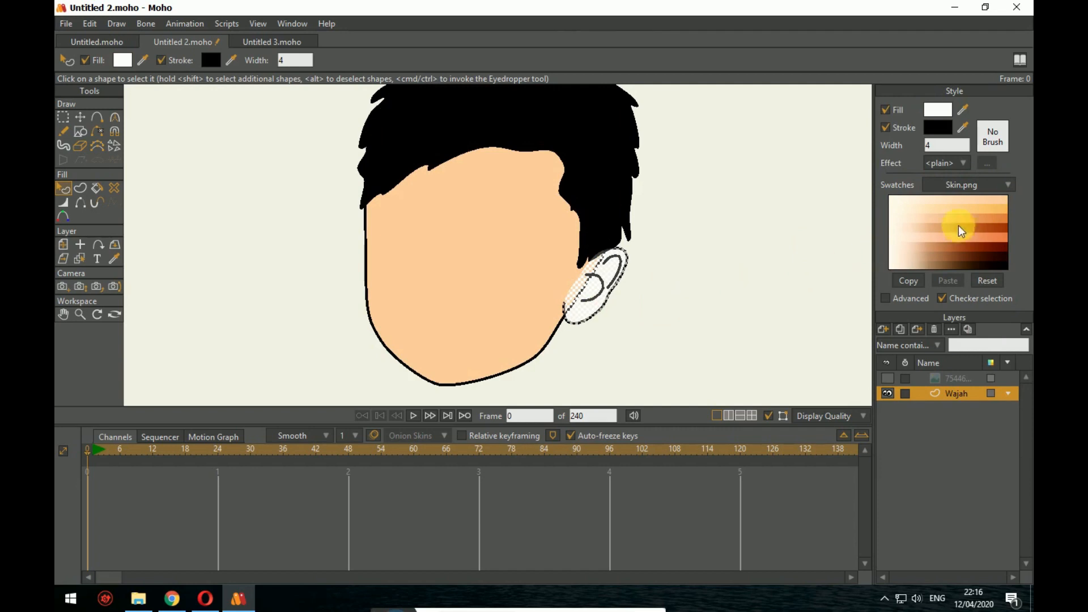
pyautogui.click(1001, 205)
pyautogui.click(775, 271)
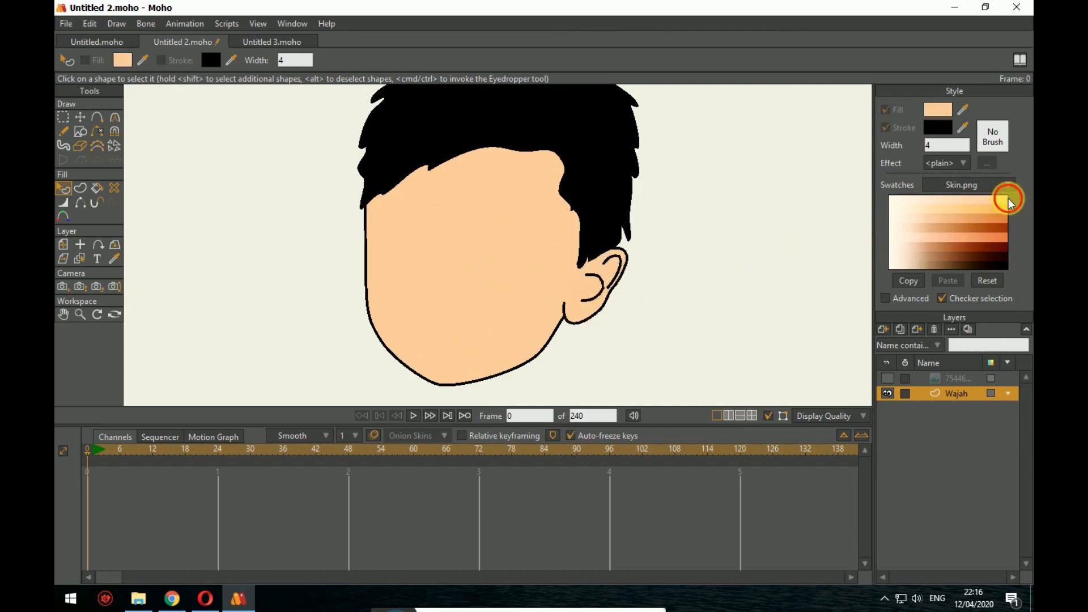
# Step: Change the face fill to a paler peach tone from the Skin.png swatches
pyautogui.click(505, 252)
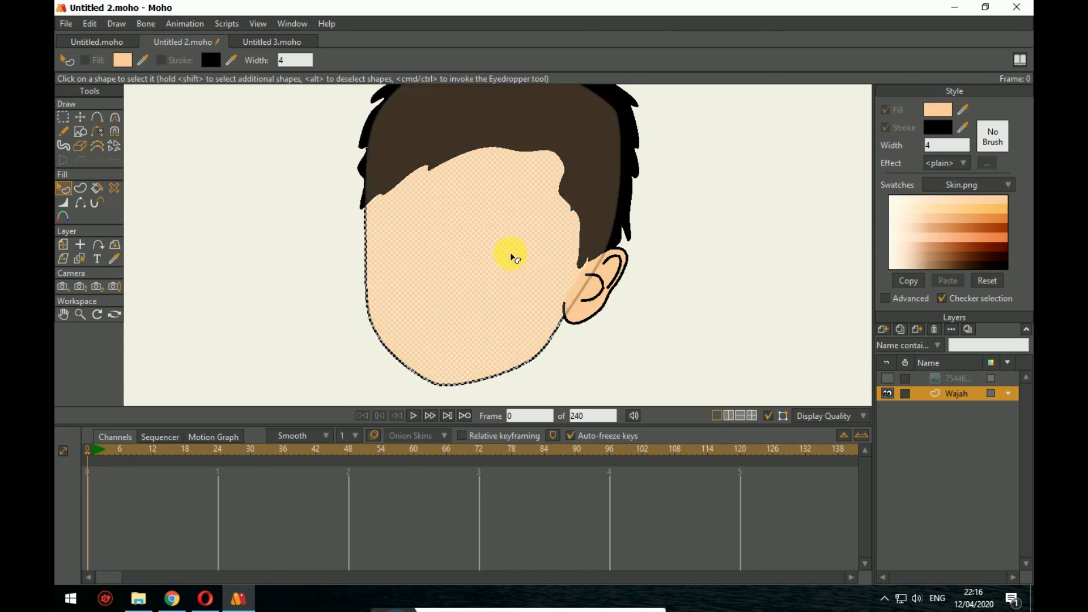
pyautogui.click(960, 201)
pyautogui.click(549, 291)
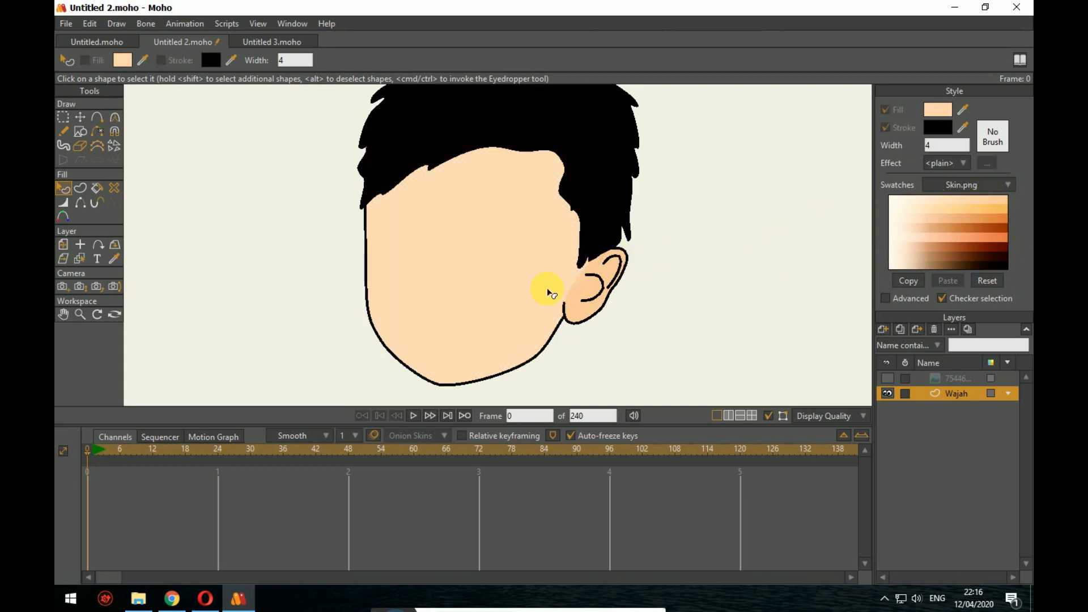
# Step: Change the ear fill to the same paler peach as the face, and check the whole coloured head in the frame
pyautogui.click(561, 298)
pyautogui.click(571, 302)
pyautogui.click(700, 310)
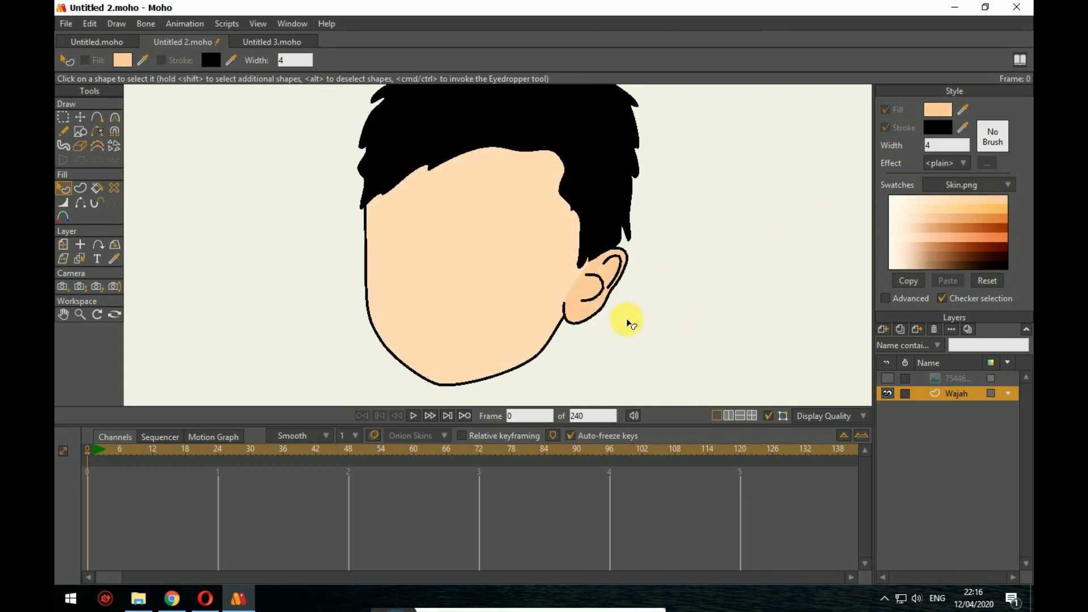
pyautogui.click(601, 306)
pyautogui.click(961, 203)
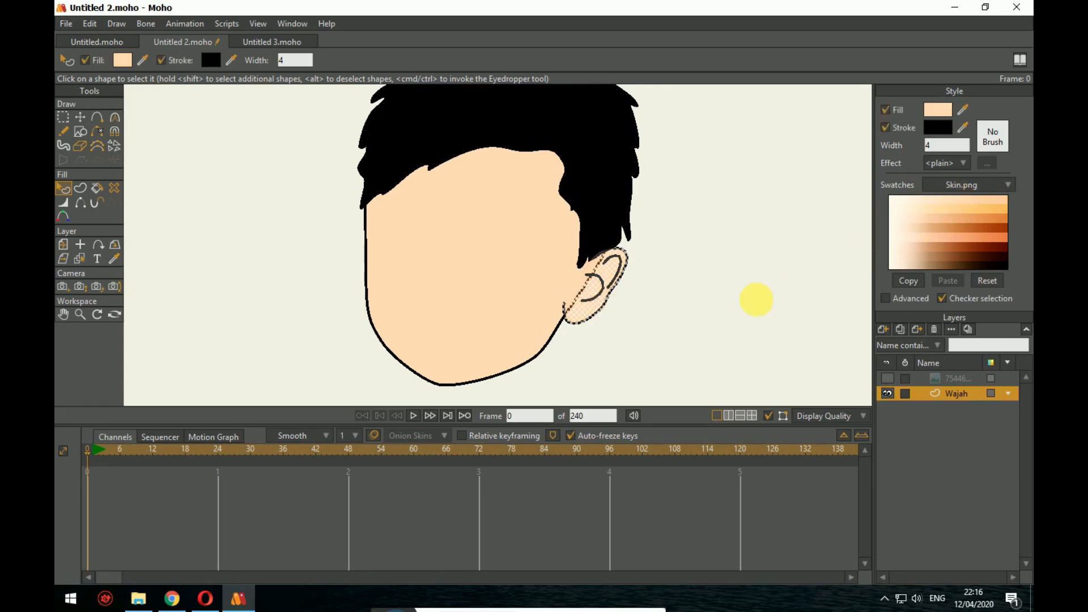
pyautogui.click(701, 312)
pyautogui.scroll(-5, 702, 311)
pyautogui.moveTo(712, 292); pyautogui.dragTo(670, 254)
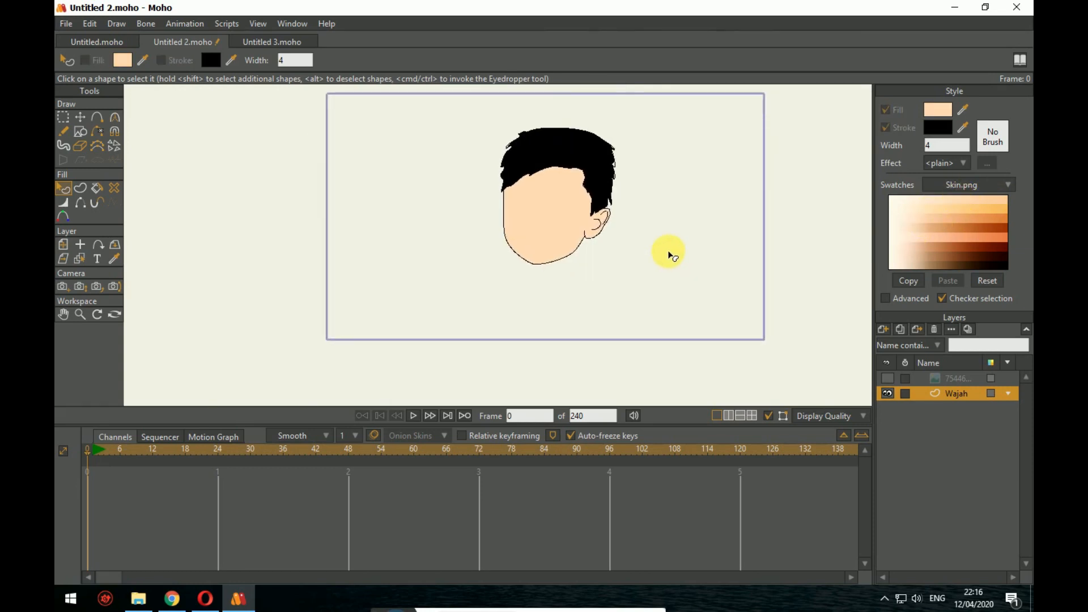
pyautogui.scroll(3, 663, 261)
pyautogui.scroll(-4, 659, 263)
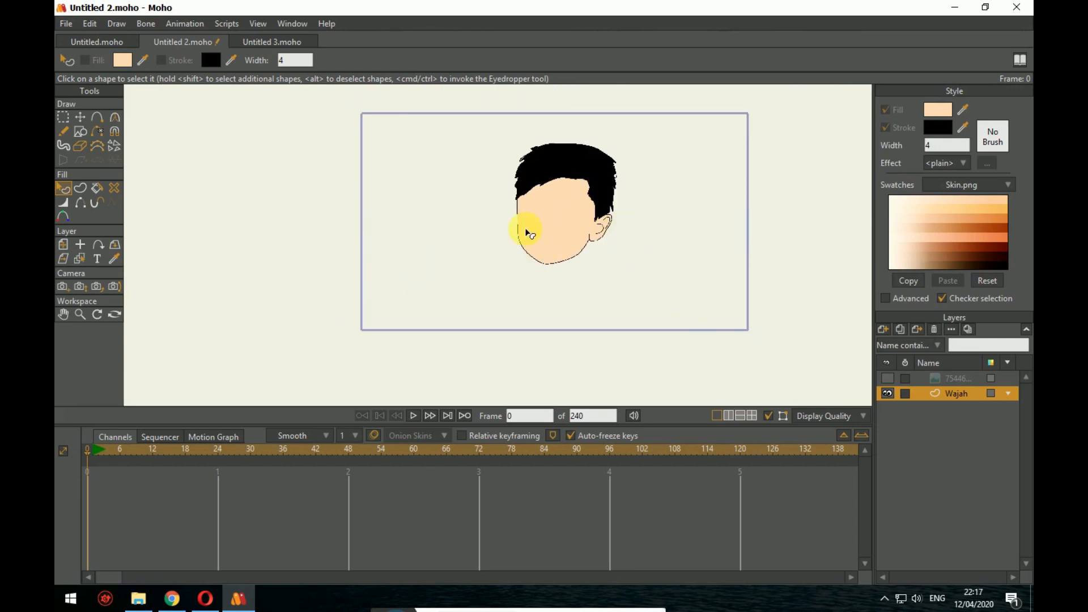
pyautogui.click(63, 287)
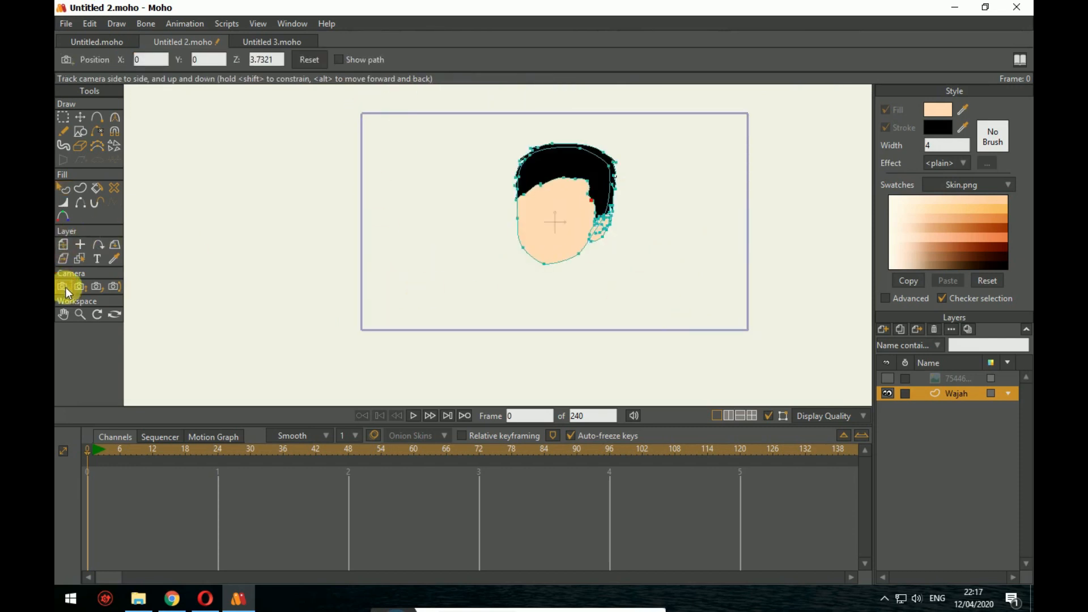
pyautogui.moveTo(476, 265); pyautogui.dragTo(480, 278)
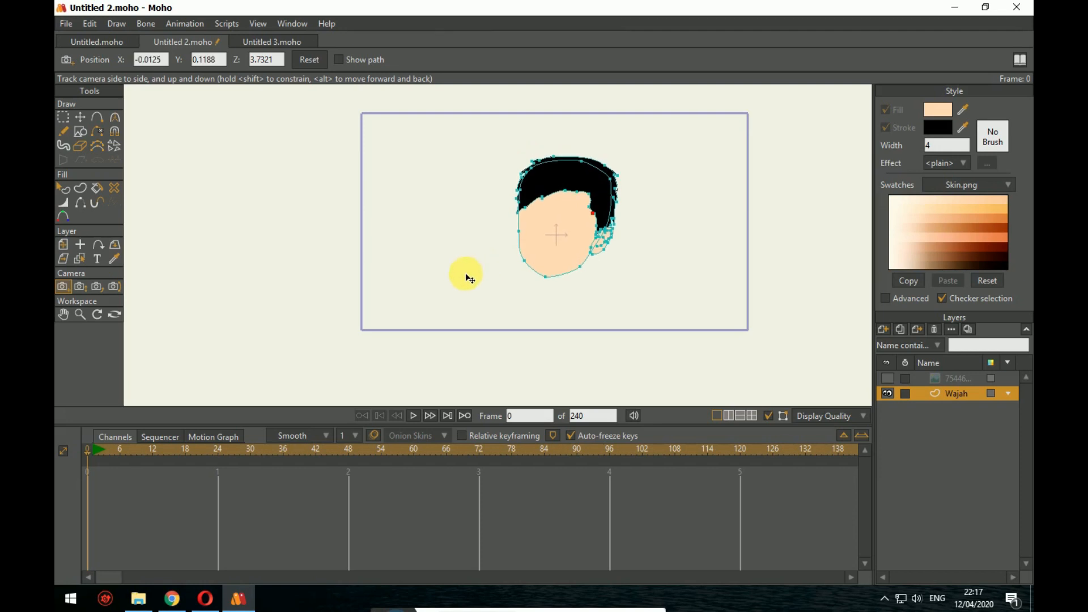
pyautogui.hotkey('ctrl', 'z')
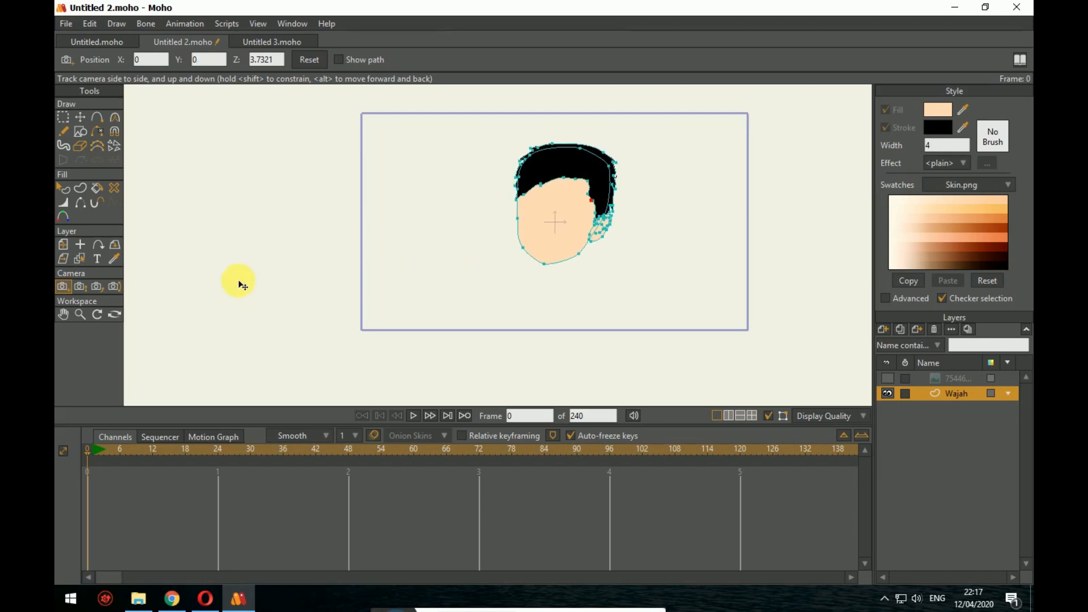
# Step: Adjust the camera's field of view around the head with the Zoom Camera tool
pyautogui.click(79, 286)
pyautogui.moveTo(429, 254); pyautogui.dragTo(502, 248)
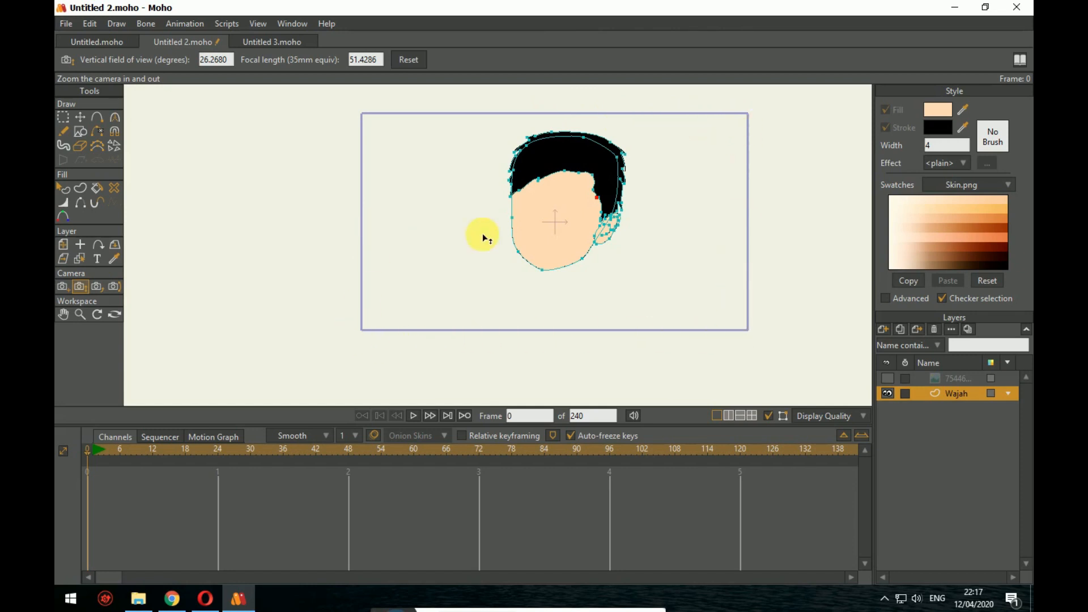
pyautogui.moveTo(447, 199); pyautogui.dragTo(415, 210)
# Step: Activate the Select Points tool for the face drawing on the Wajah layer
pyautogui.scroll(5, 464, 233)
pyautogui.moveTo(472, 248)
pyautogui.mouseDown()
pyautogui.moveTo(269, 231)
pyautogui.moveTo(320, 295)
pyautogui.mouseUp()
pyautogui.click(63, 116)
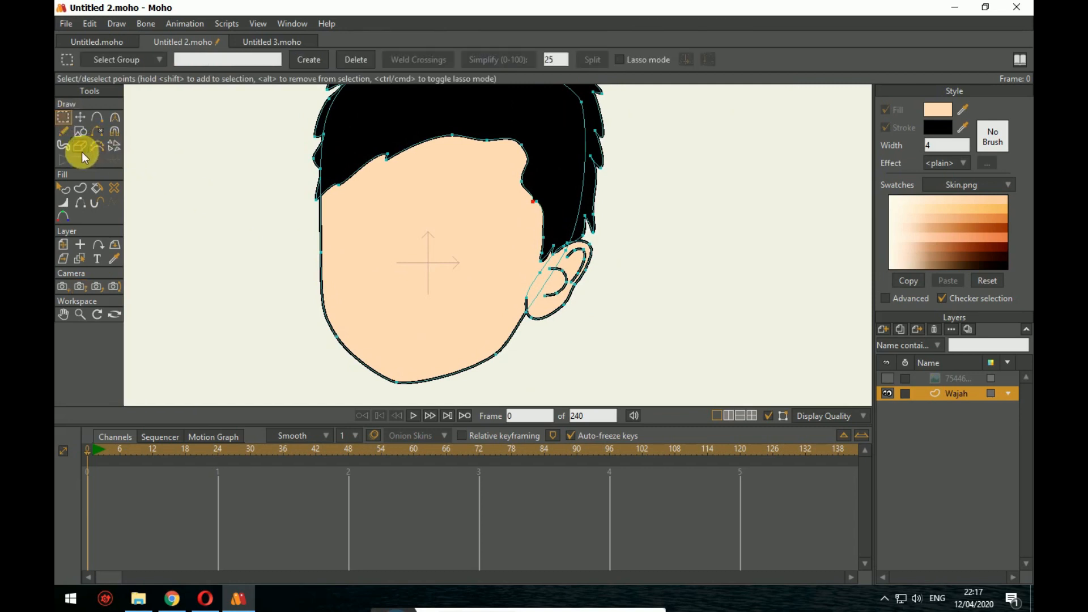
pyautogui.scroll(-1, 235, 224)
pyautogui.moveTo(307, 253)
pyautogui.mouseDown()
pyautogui.moveTo(336, 204)
pyautogui.moveTo(446, 254)
pyautogui.mouseUp()
pyautogui.scroll(2, 466, 259)
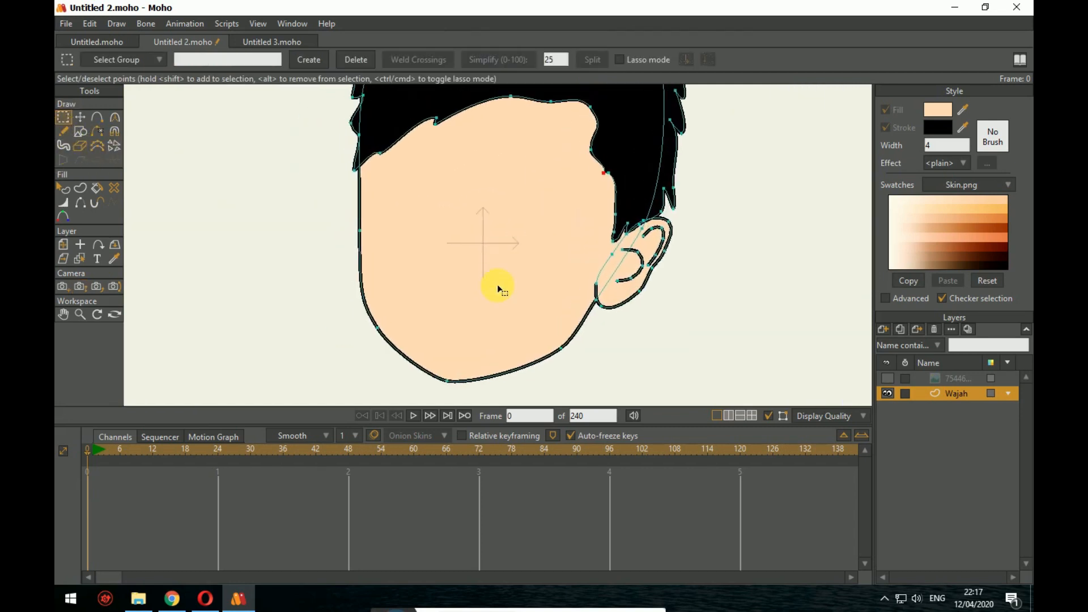
# Step: Show the reference photo layer and trace the nose from between the eyes down around the tip to the nostrils with the Add Point tool
pyautogui.click(888, 378)
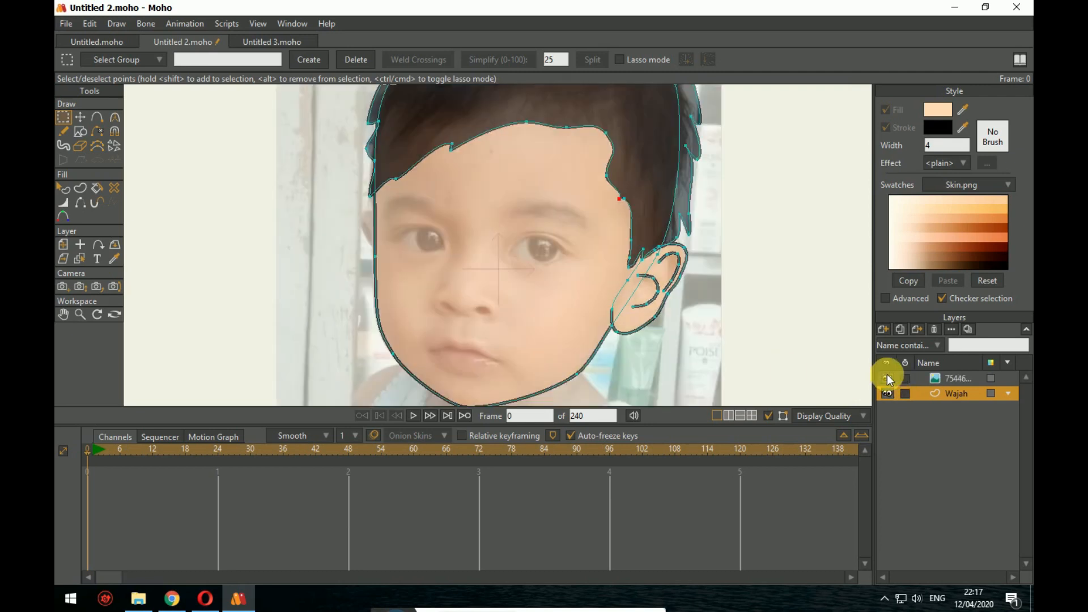
pyautogui.scroll(-3, 835, 353)
pyautogui.moveTo(796, 345)
pyautogui.mouseDown()
pyautogui.moveTo(649, 226)
pyautogui.moveTo(655, 265)
pyautogui.mouseUp()
pyautogui.scroll(5, 657, 282)
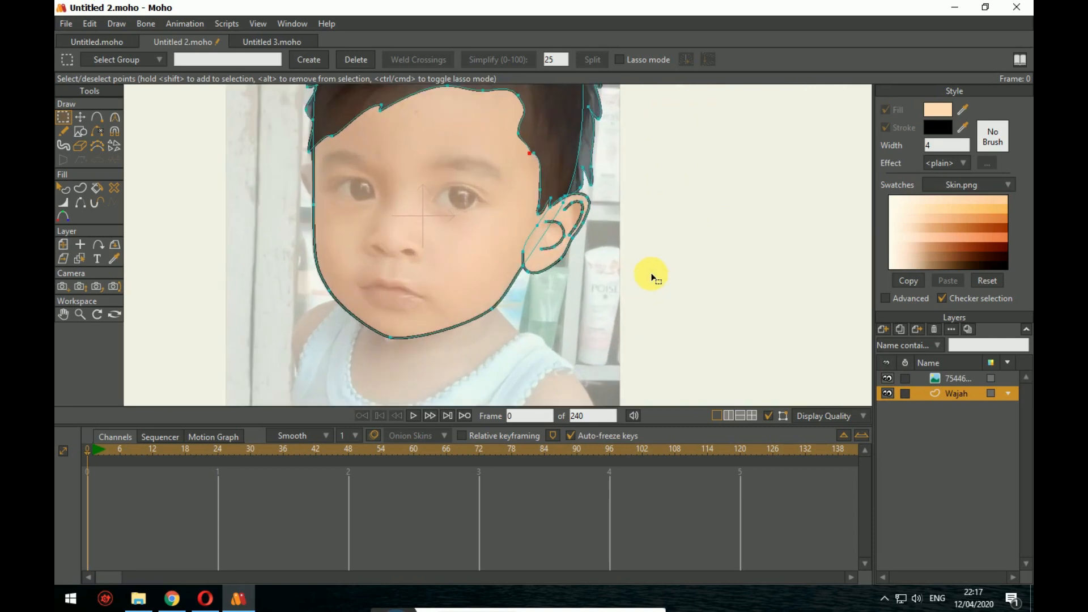
pyautogui.moveTo(791, 307); pyautogui.dragTo(798, 303)
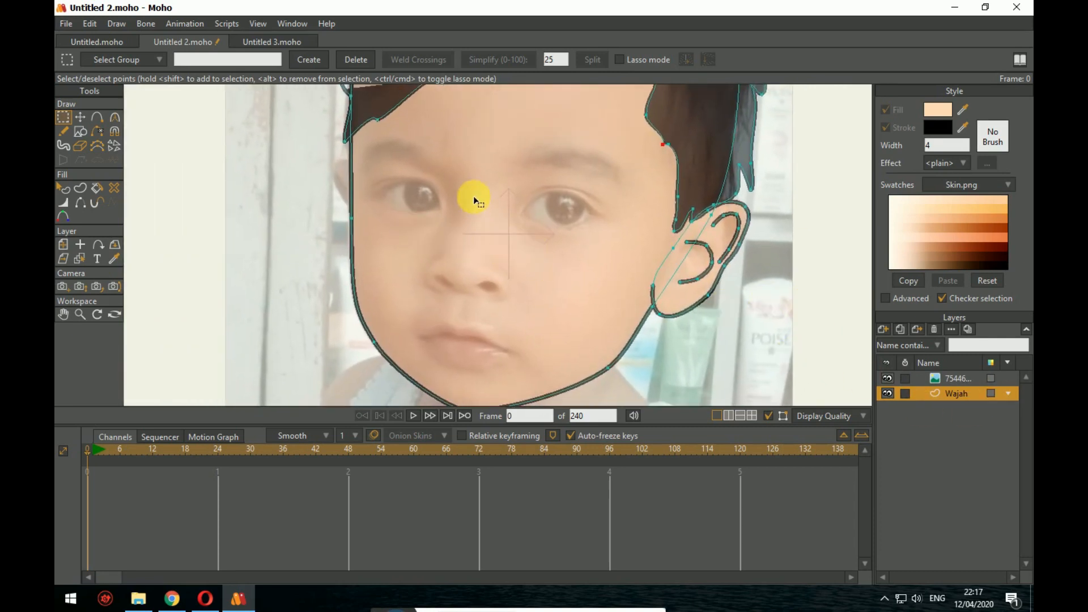
pyautogui.click(97, 116)
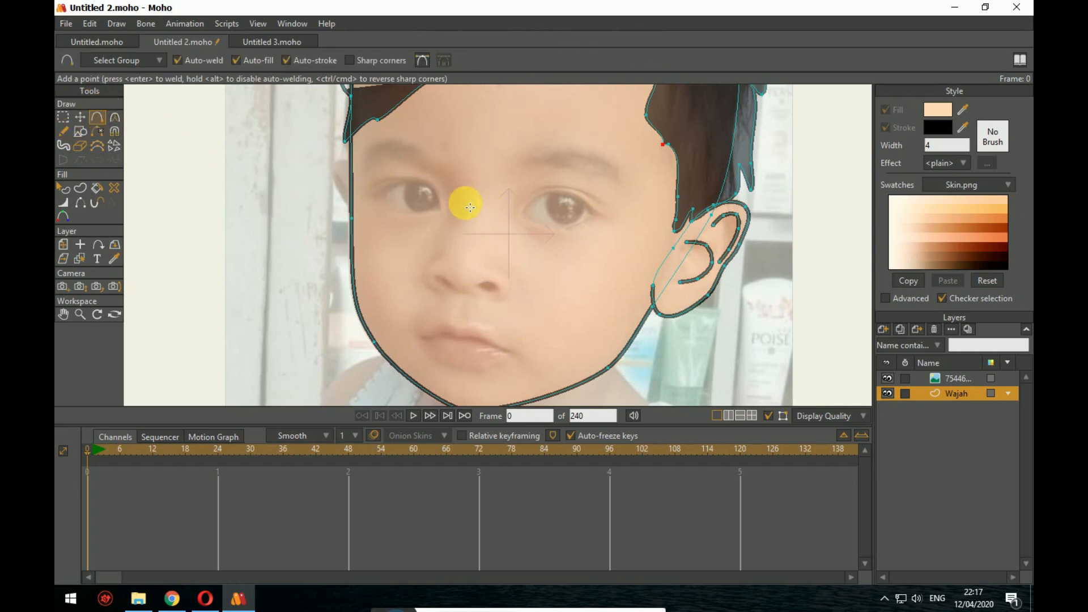
pyautogui.moveTo(473, 207); pyautogui.dragTo(498, 301)
pyautogui.click(429, 278)
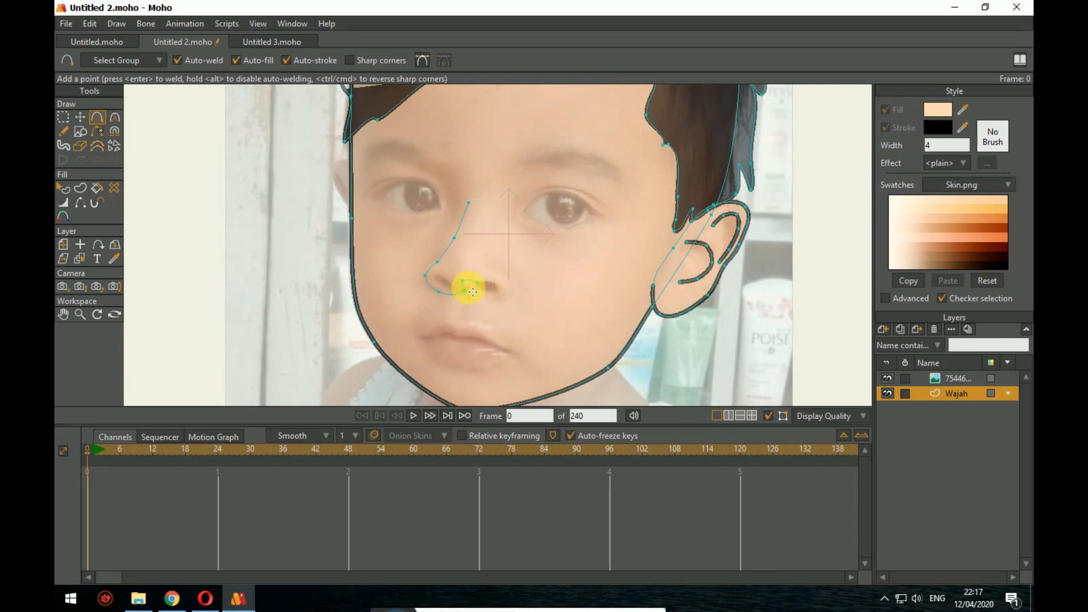
# Step: Delete the misplaced end points of the nose curve beneath the nostrils
pyautogui.click(83, 120)
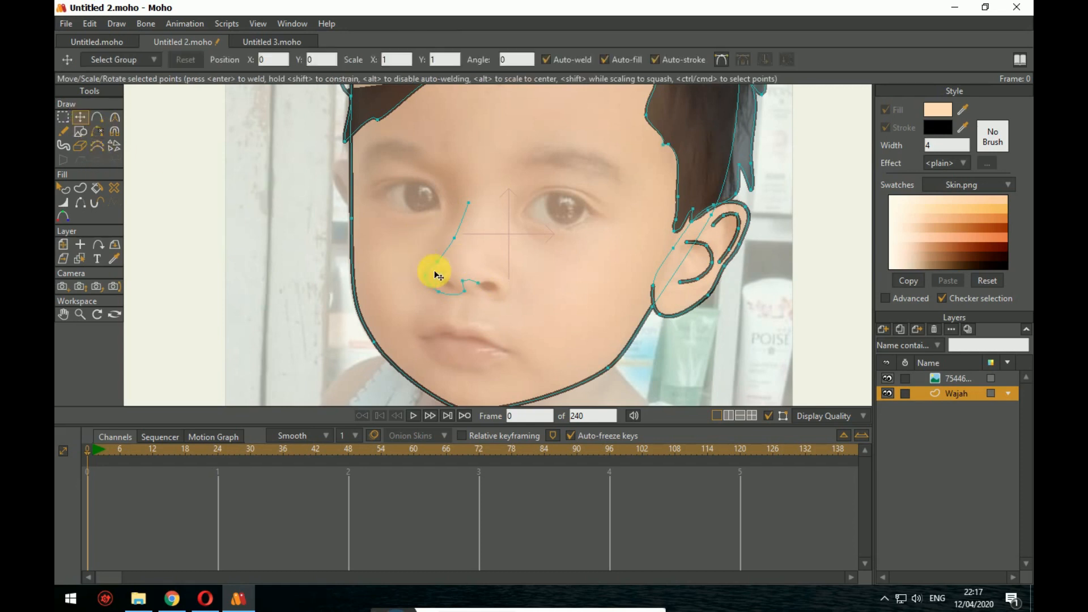
pyautogui.click(462, 281)
pyautogui.press('Delete')
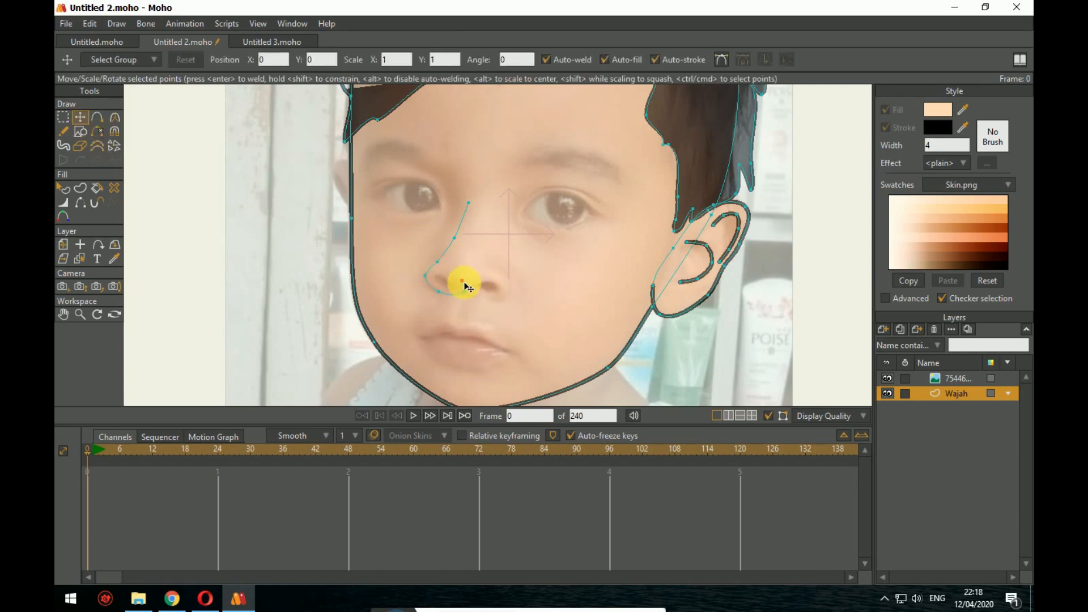
pyautogui.click(464, 291)
pyautogui.press('Delete')
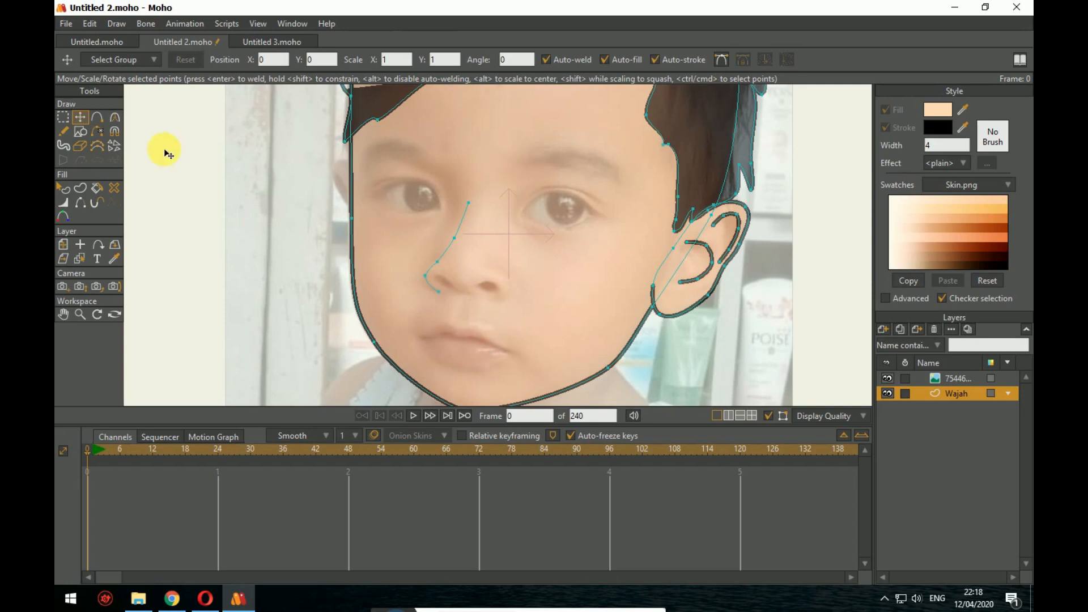
# Step: Extend the nose curve along the underside of the nose and up around the far nostril with the Add Point tool
pyautogui.click(97, 117)
pyautogui.moveTo(445, 299); pyautogui.dragTo(496, 277)
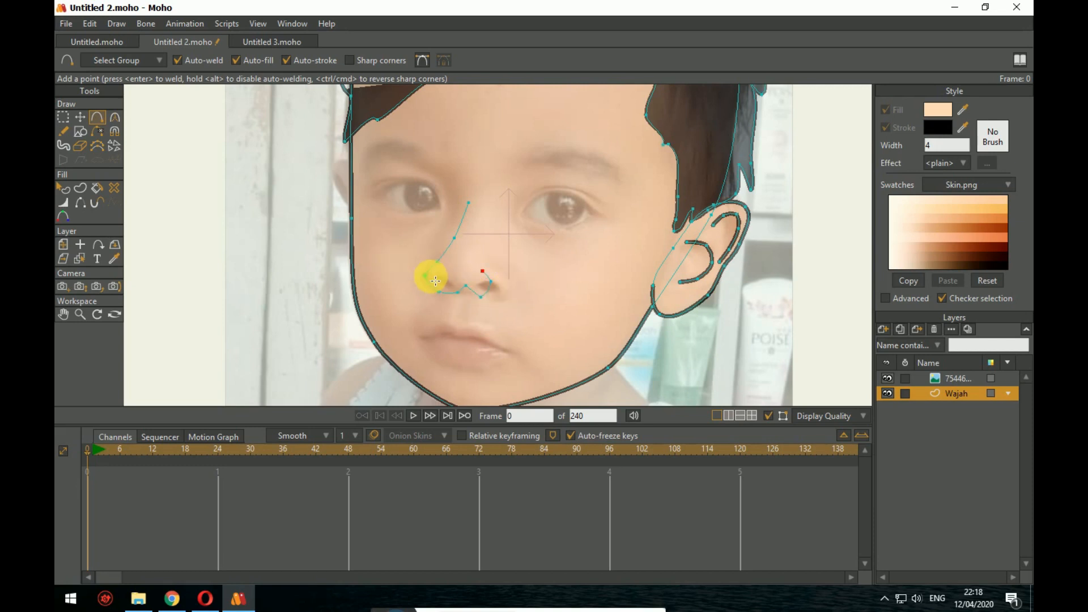
pyautogui.moveTo(492, 260); pyautogui.dragTo(487, 258)
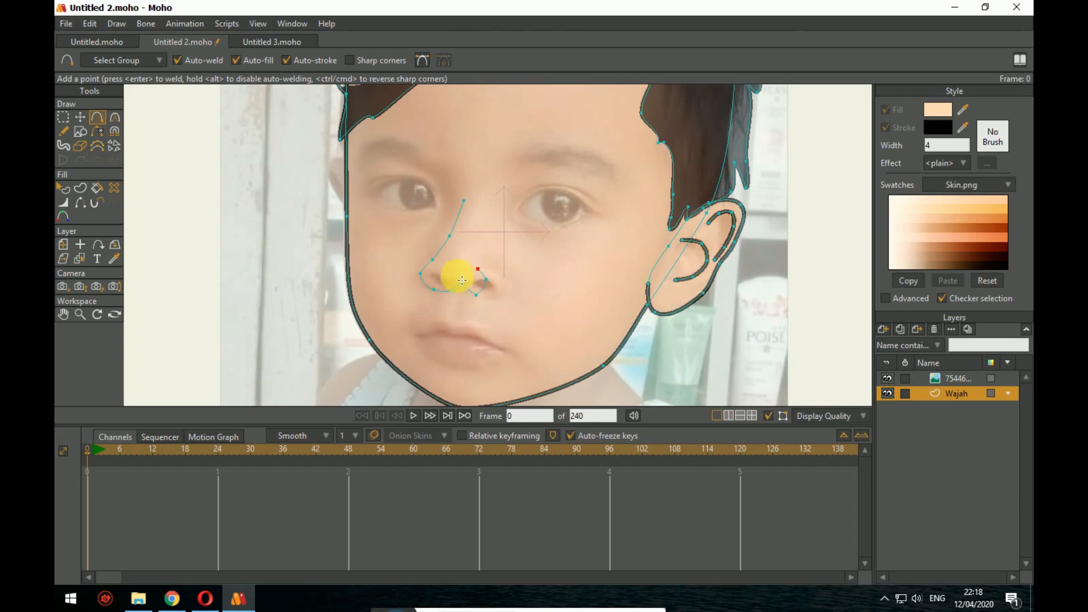
pyautogui.moveTo(514, 279); pyautogui.dragTo(508, 286)
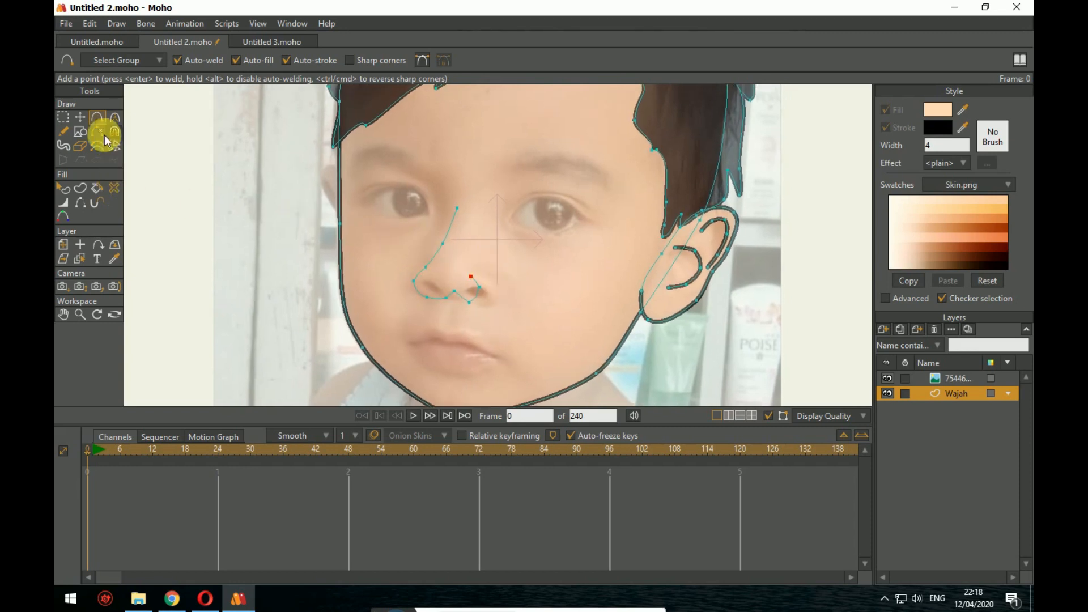
# Step: Move the nose curve's points at the tip and around the far nostril to match the photo using Transform Points
pyautogui.click(80, 117)
pyautogui.click(417, 283)
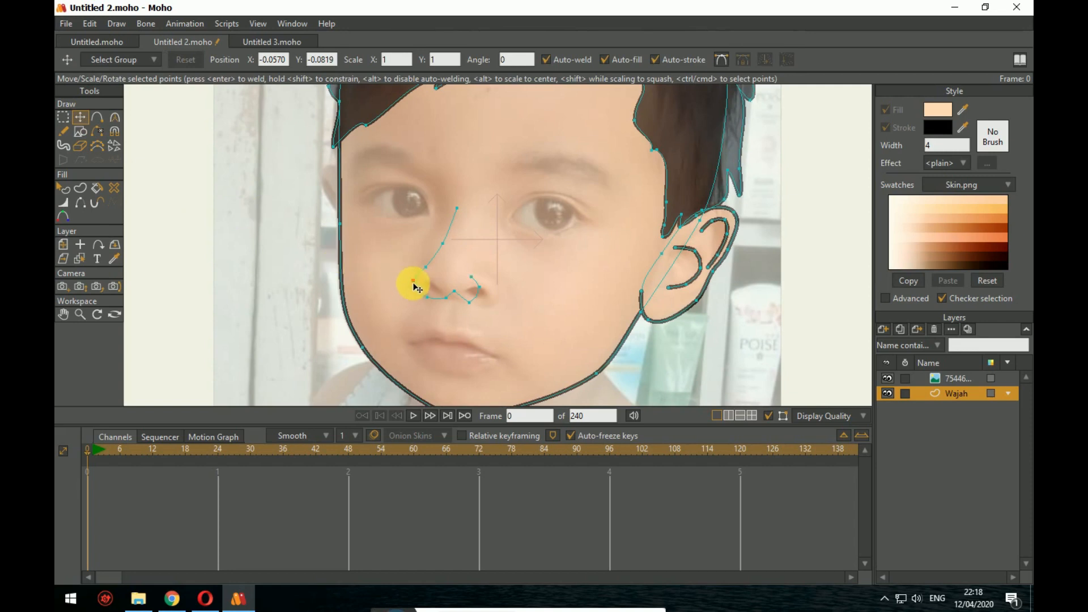
pyautogui.moveTo(418, 287); pyautogui.dragTo(460, 304)
pyautogui.scroll(5, 485, 298)
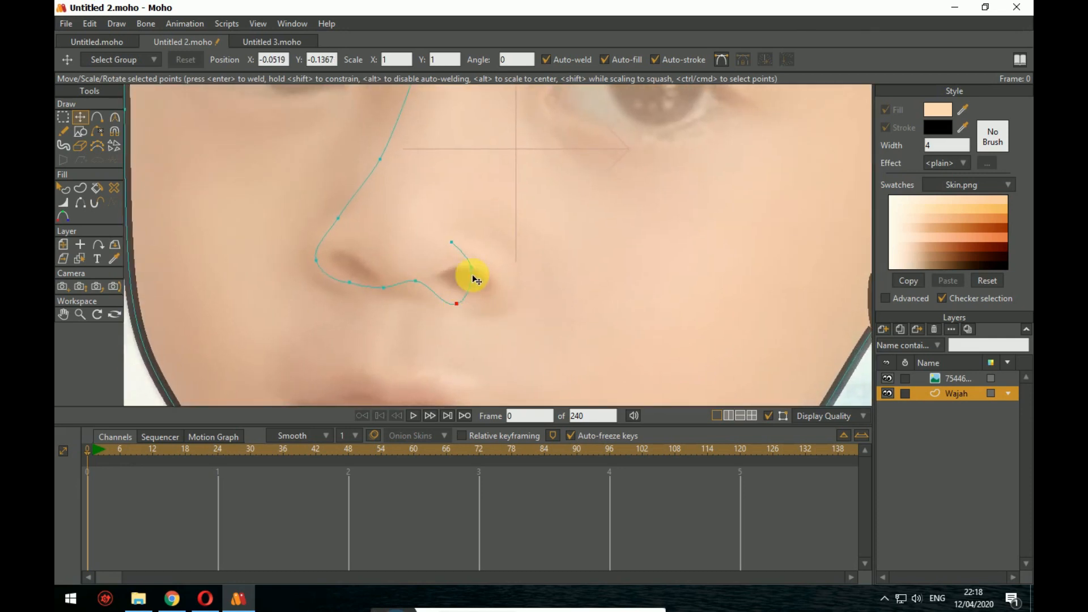
pyautogui.moveTo(459, 245); pyautogui.dragTo(461, 245)
# Step: Adjust the curvature handles along the underside of the nose and around the far nostril to smooth the curve
pyautogui.click(113, 118)
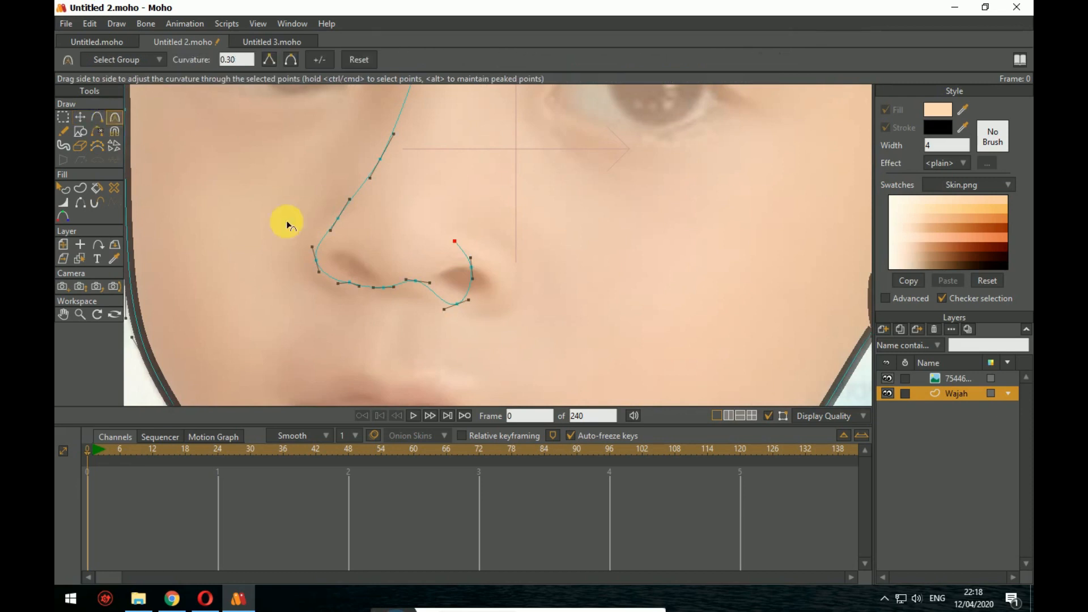
pyautogui.click(413, 285)
pyautogui.moveTo(397, 280); pyautogui.dragTo(393, 279)
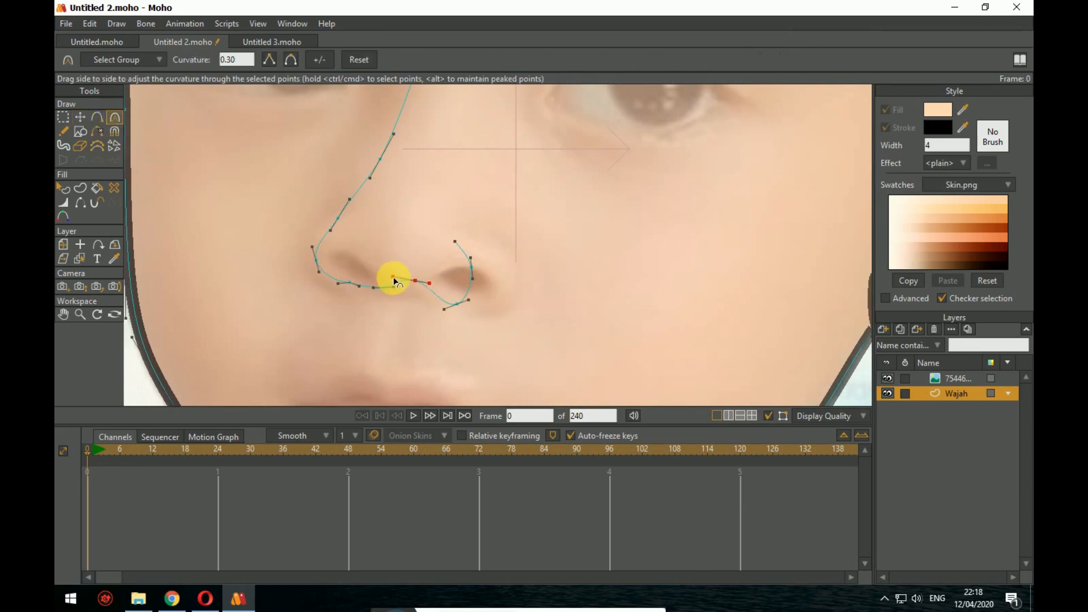
pyautogui.moveTo(443, 304); pyautogui.dragTo(481, 280)
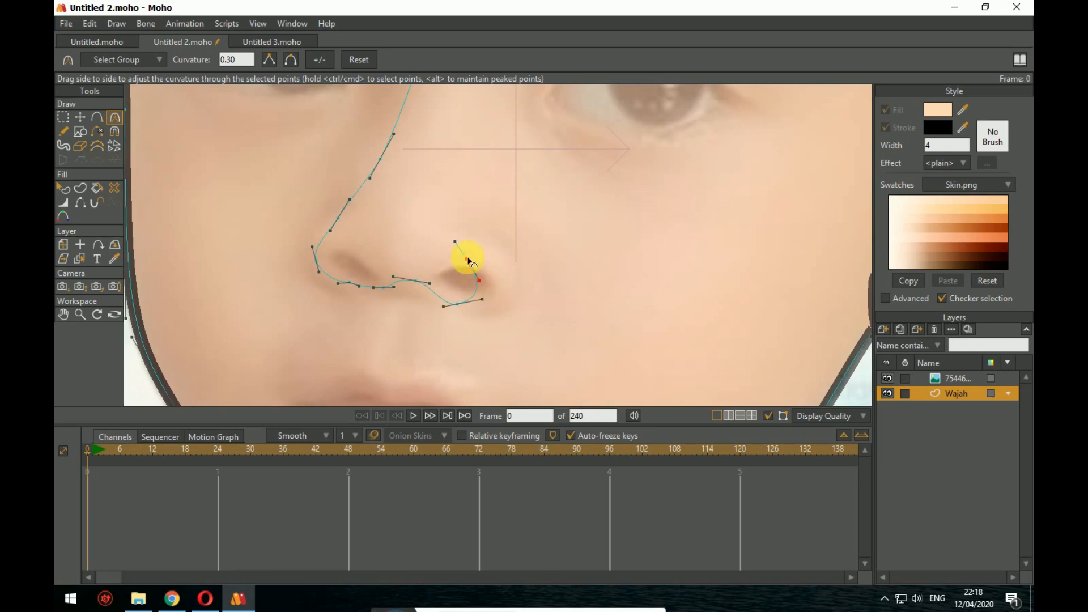
pyautogui.moveTo(454, 239); pyautogui.dragTo(488, 255)
pyautogui.moveTo(407, 289); pyautogui.dragTo(315, 276)
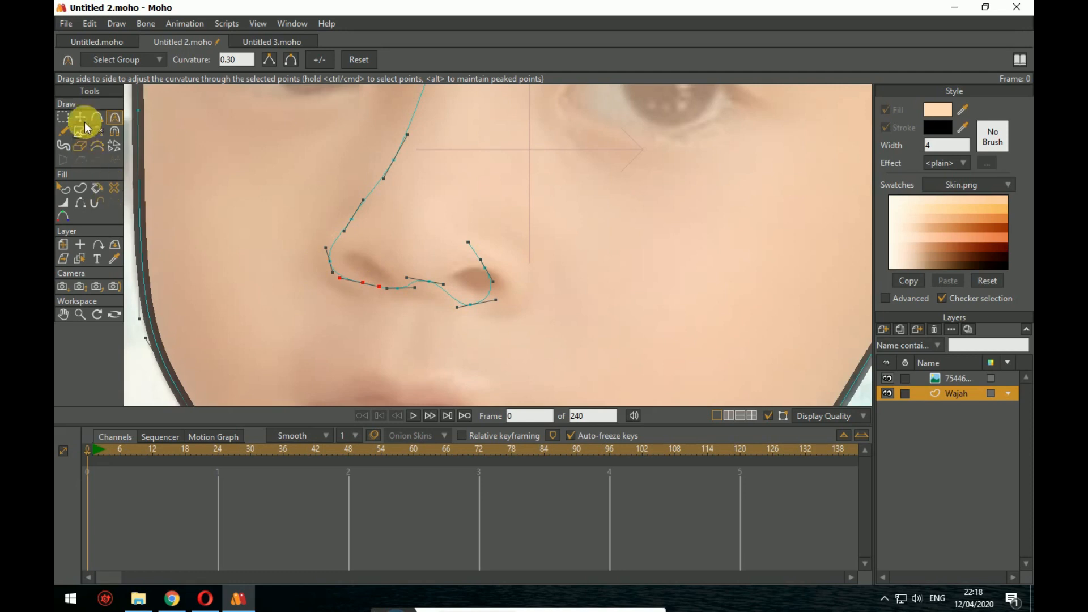
# Step: Select all points of the nose curve and create a shape from it with the Both option
pyautogui.click(63, 117)
pyautogui.scroll(-3, 381, 277)
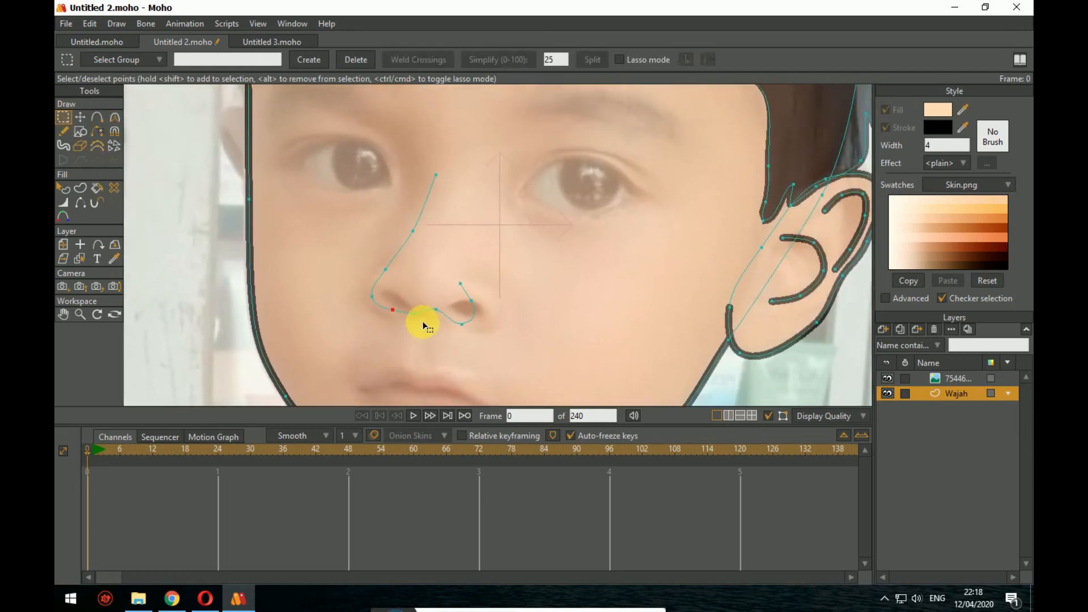
pyautogui.moveTo(360, 152); pyautogui.dragTo(540, 351)
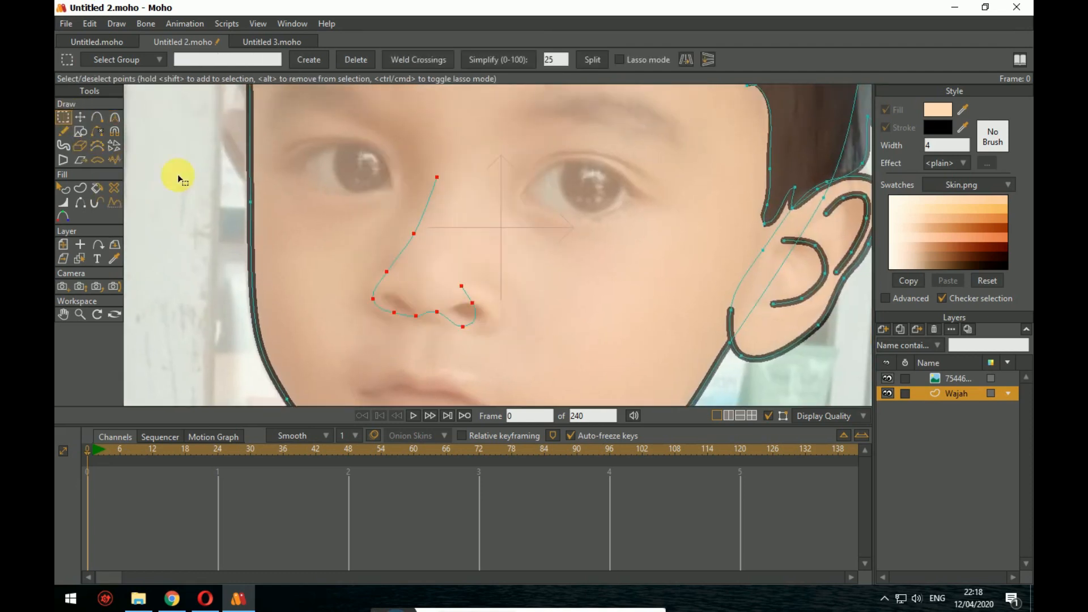
pyautogui.click(82, 190)
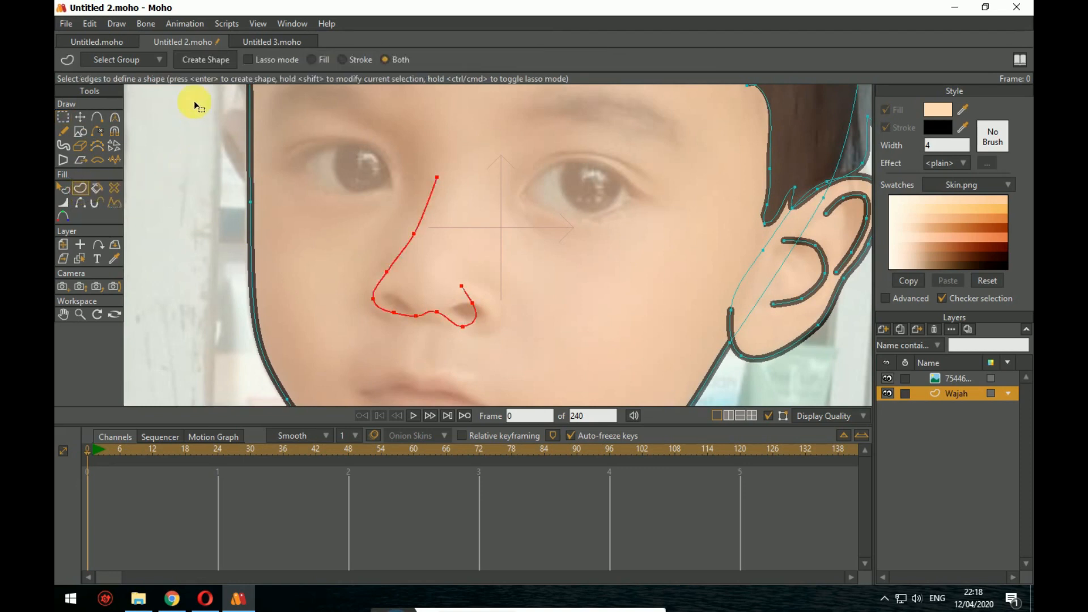
pyautogui.click(207, 65)
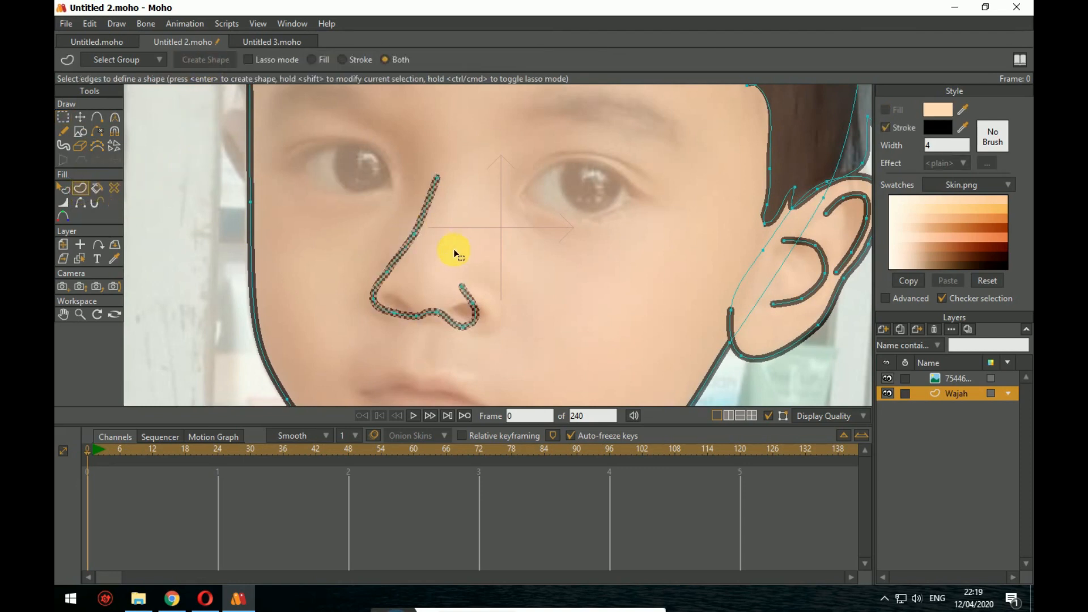
pyautogui.click(483, 255)
# Step: Hide the reference photo layer to view the nose line on the coloured face
pyautogui.scroll(-1, 483, 255)
pyautogui.scroll(-2, 483, 255)
pyautogui.scroll(2, 729, 333)
pyautogui.click(764, 358)
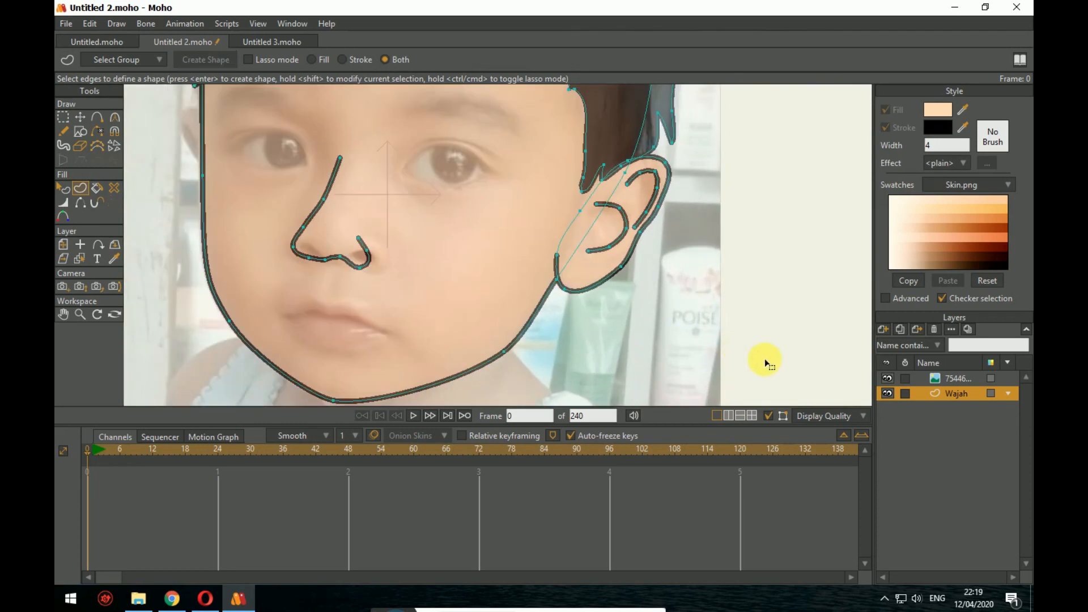
pyautogui.click(886, 380)
pyautogui.scroll(2, 646, 334)
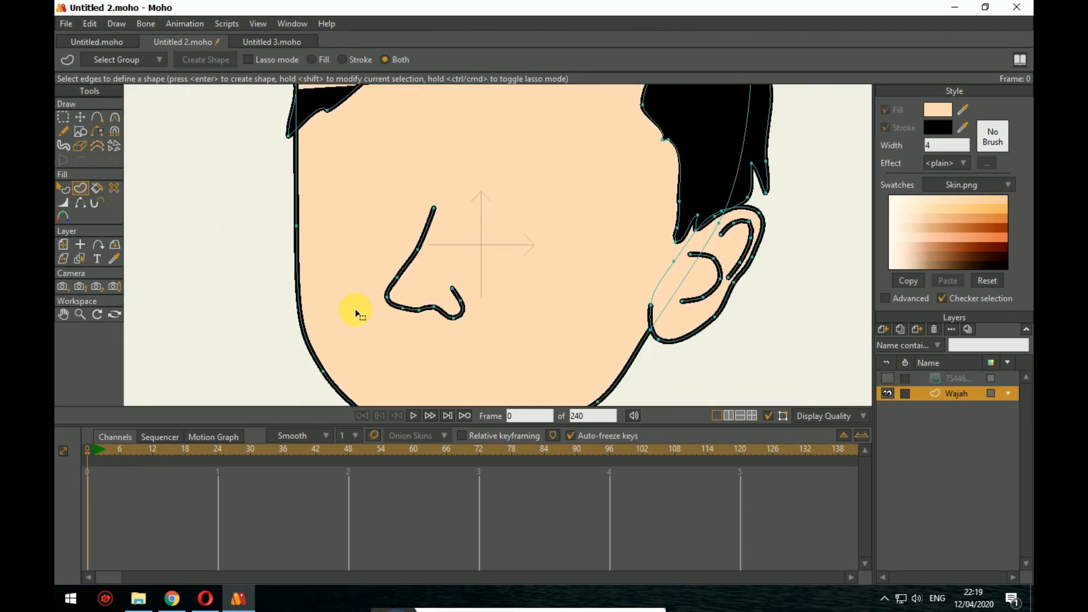
# Step: Thin the nose line point by point with the Line Width tool, using 44 percent at the upper end and 86 percent at the tip
pyautogui.click(82, 118)
pyautogui.click(64, 118)
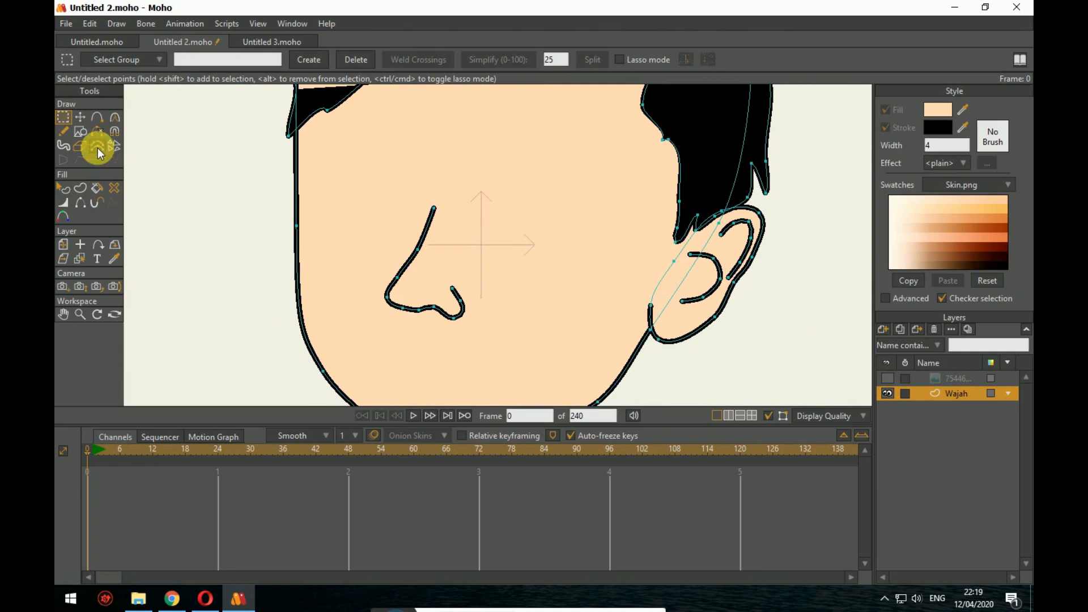
pyautogui.click(64, 189)
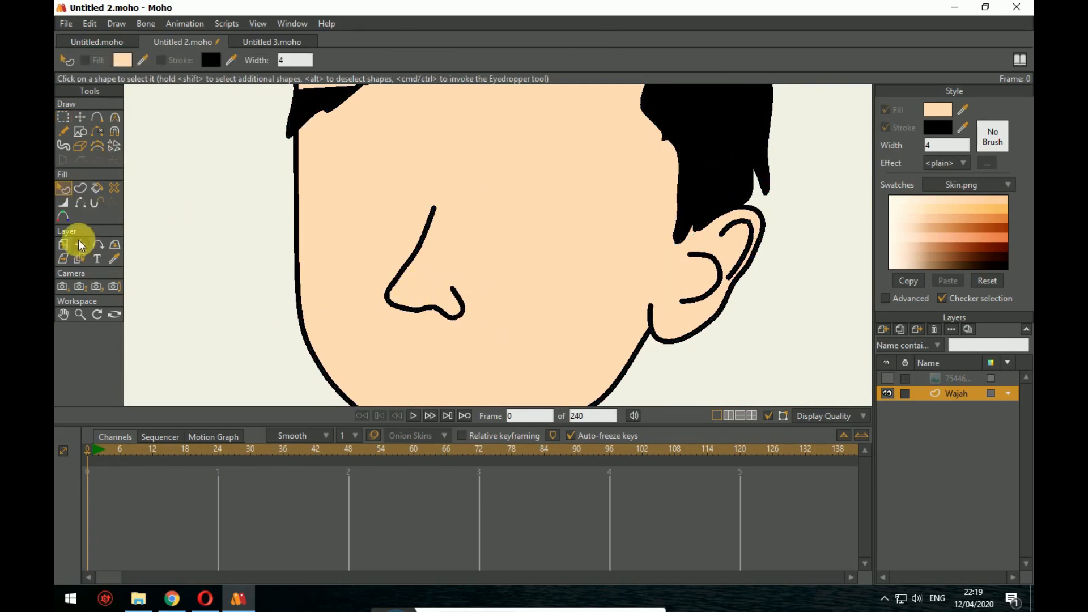
pyautogui.click(65, 205)
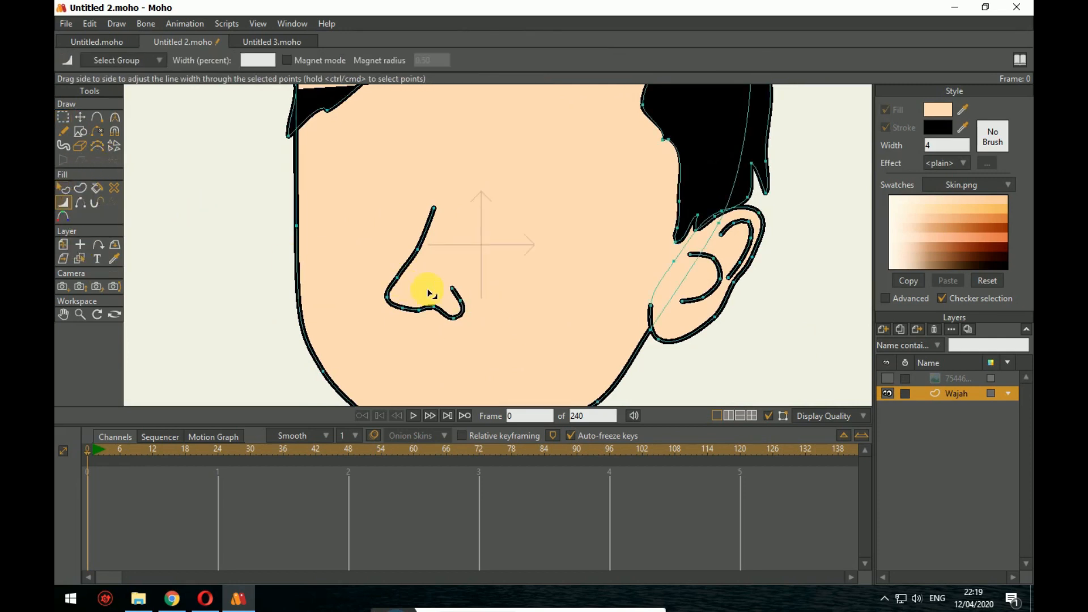
pyautogui.moveTo(454, 291)
pyautogui.mouseDown()
pyautogui.moveTo(464, 306)
pyautogui.moveTo(449, 310)
pyautogui.mouseUp()
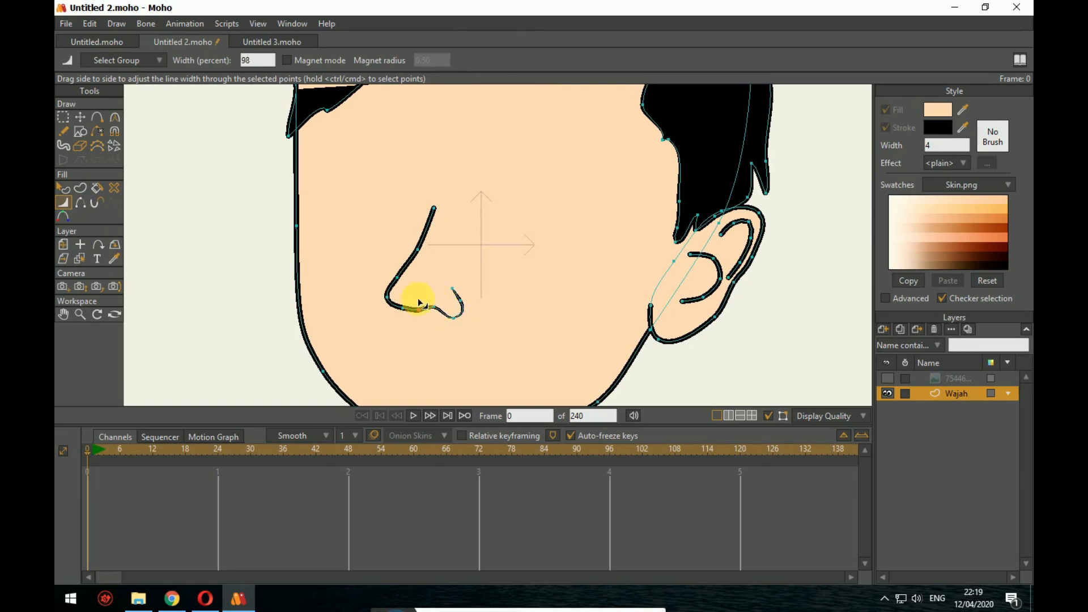
pyautogui.moveTo(409, 290); pyautogui.dragTo(406, 296)
pyautogui.moveTo(391, 290); pyautogui.dragTo(303, 262)
pyautogui.moveTo(420, 251)
pyautogui.mouseDown()
pyautogui.moveTo(408, 244)
pyautogui.moveTo(411, 187)
pyautogui.mouseUp()
pyautogui.click(388, 300)
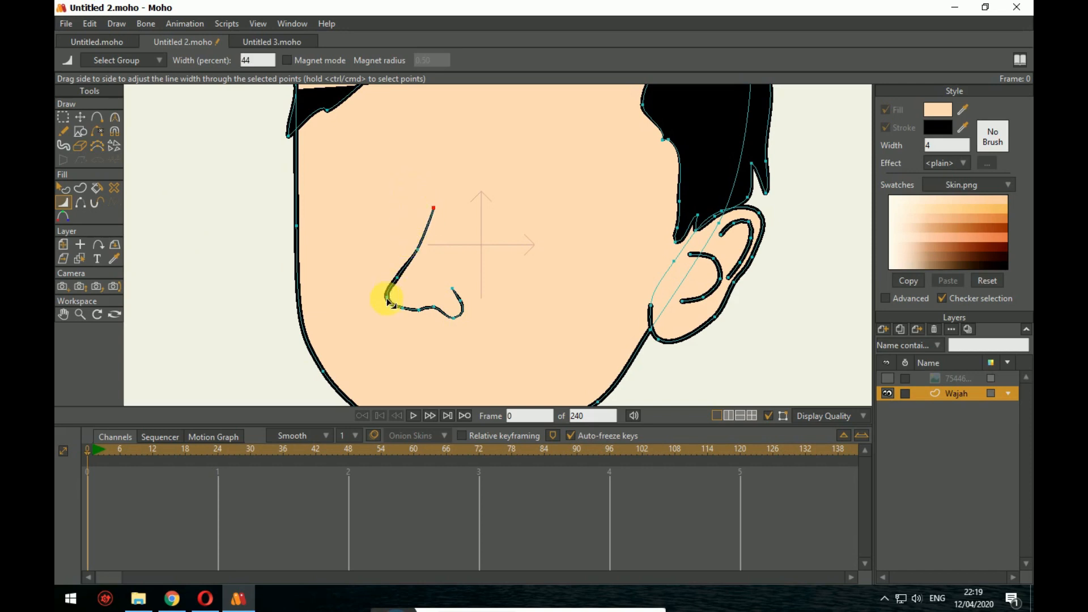
pyautogui.moveTo(377, 290); pyautogui.dragTo(381, 291)
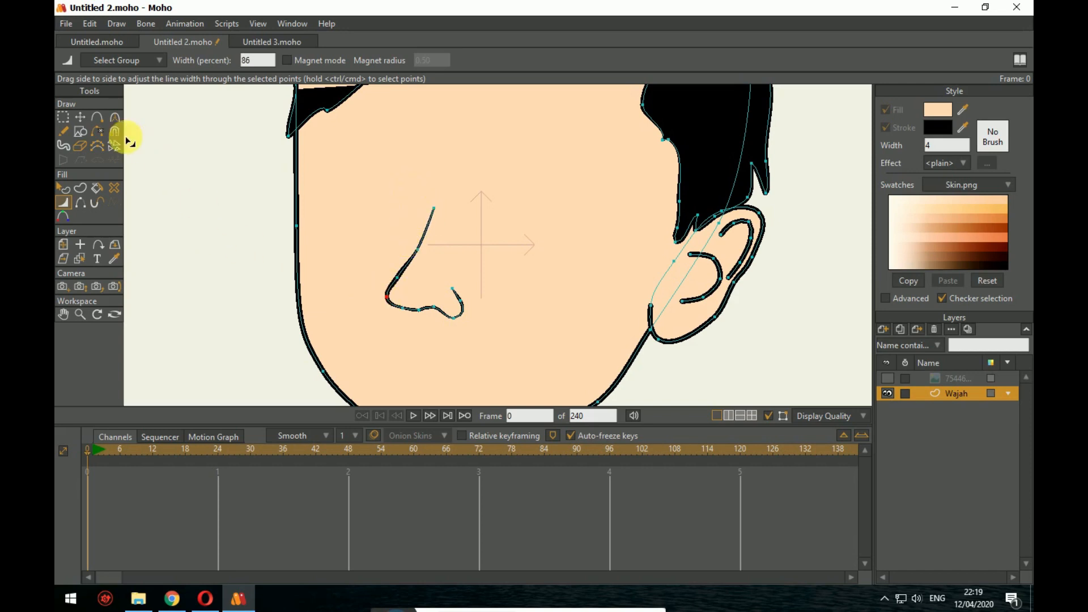
pyautogui.click(65, 188)
pyautogui.scroll(-3, 323, 275)
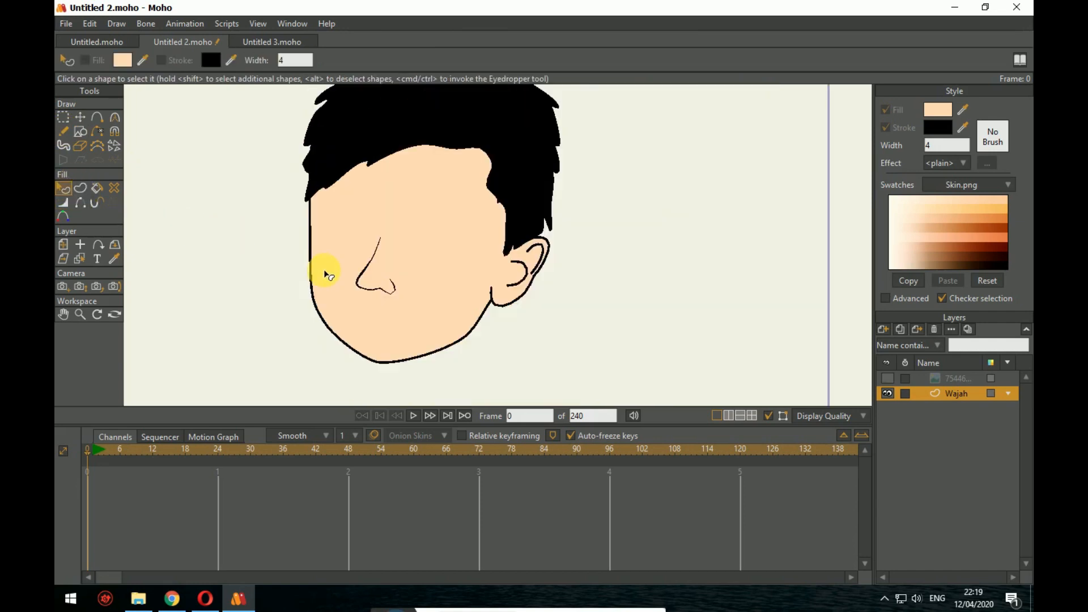
pyautogui.scroll(5, 492, 338)
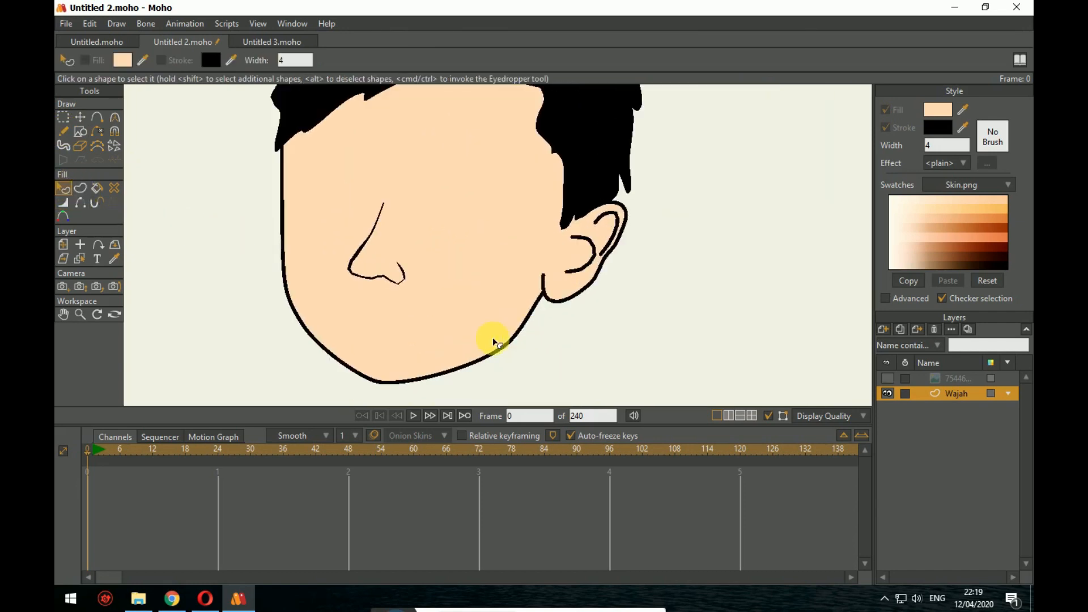
pyautogui.moveTo(544, 340); pyautogui.dragTo(568, 349)
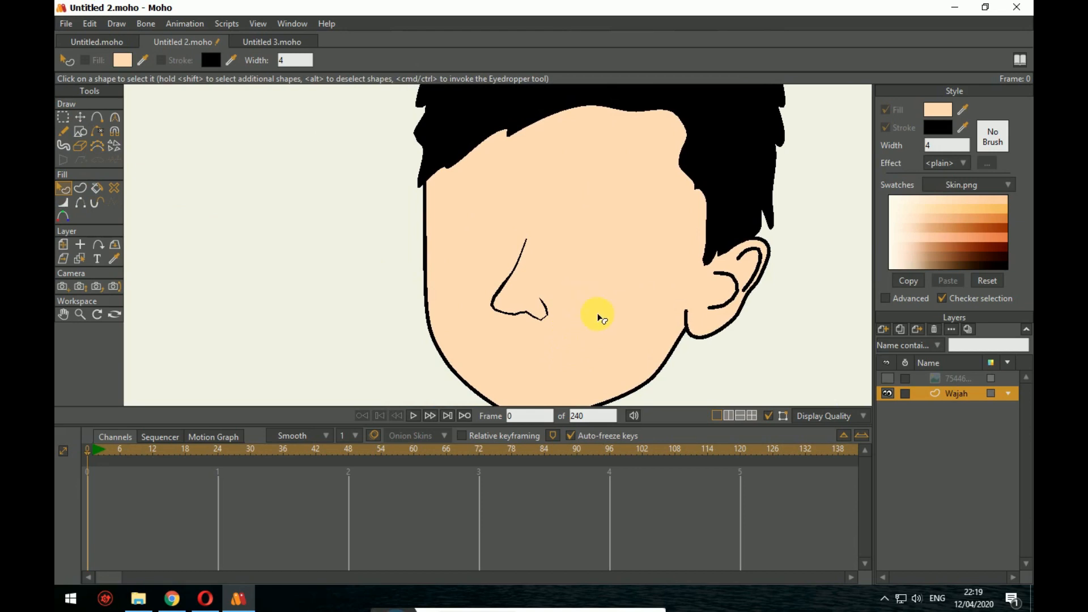
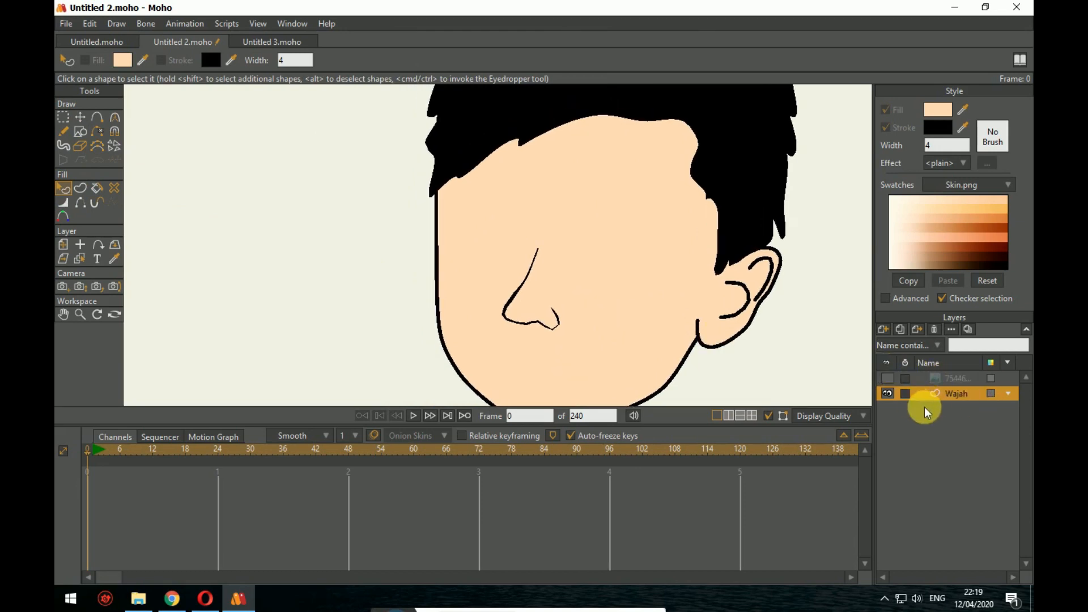
# Step: Add a vector layer above Wajah and name it Mata Putih
pyautogui.click(883, 331)
pyautogui.click(889, 339)
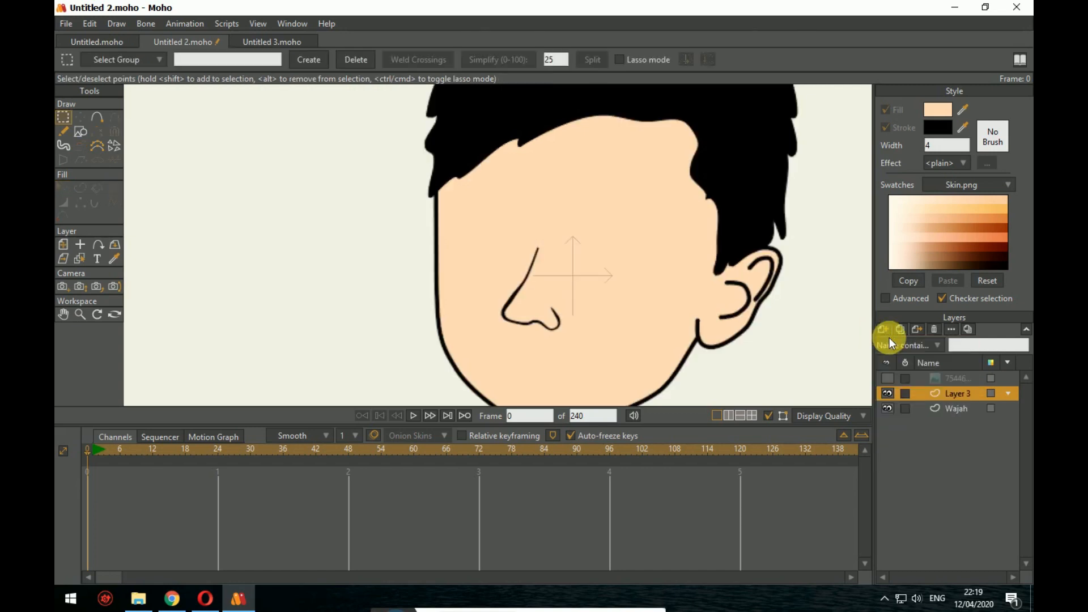
pyautogui.doubleClick(964, 391)
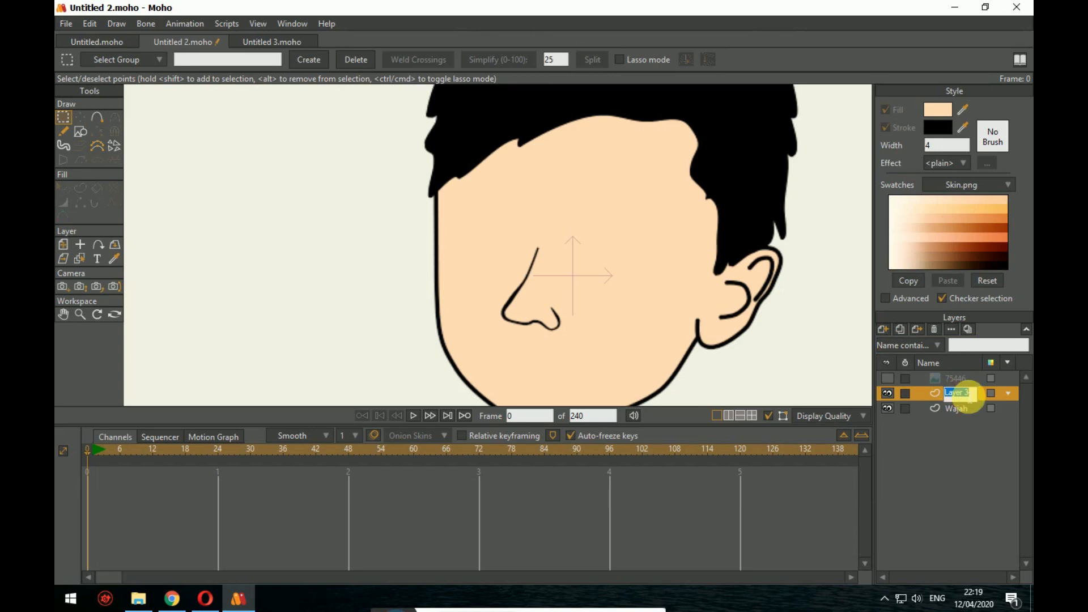
pyautogui.write('Mata Putih')
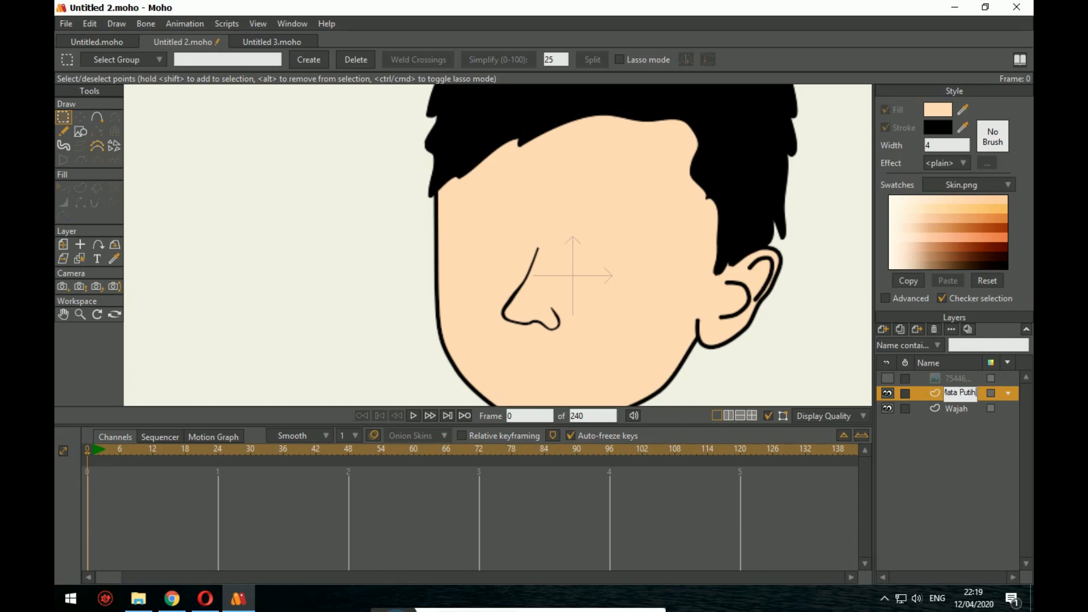
pyautogui.click(968, 458)
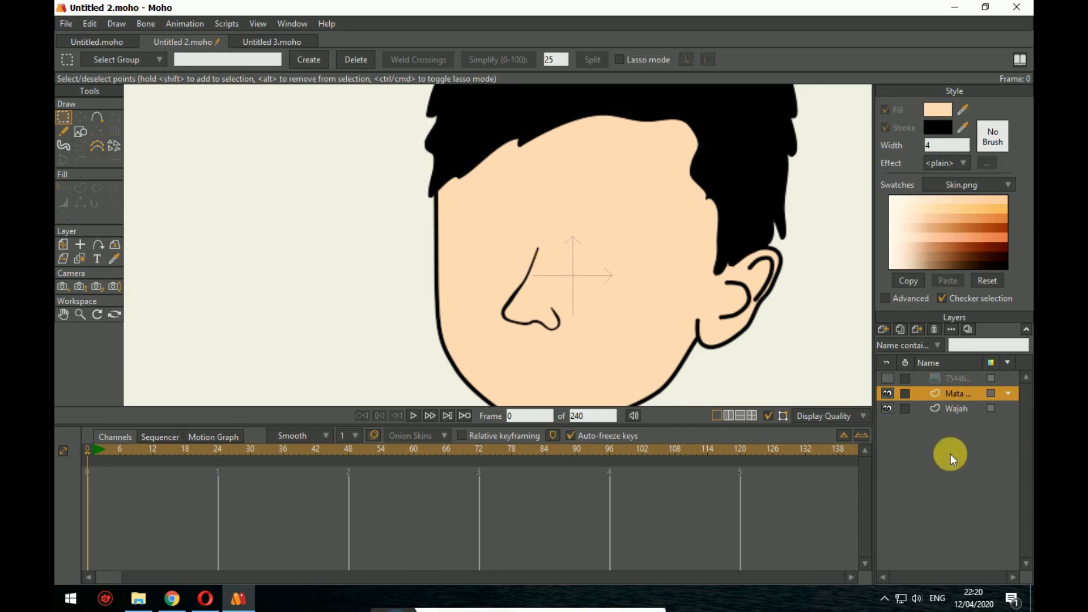
# Step: Show the reference photo layer and draw a filled and stroked oval over the eye farther from the ear
pyautogui.scroll(3, 513, 280)
pyautogui.scroll(-2, 523, 278)
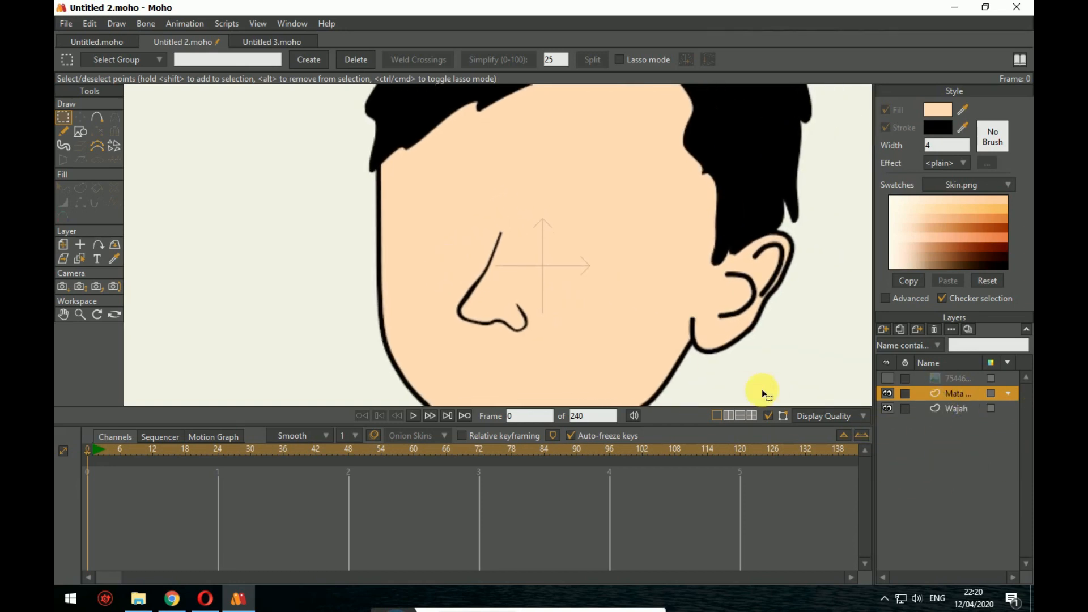
pyautogui.click(888, 378)
pyautogui.scroll(3, 653, 307)
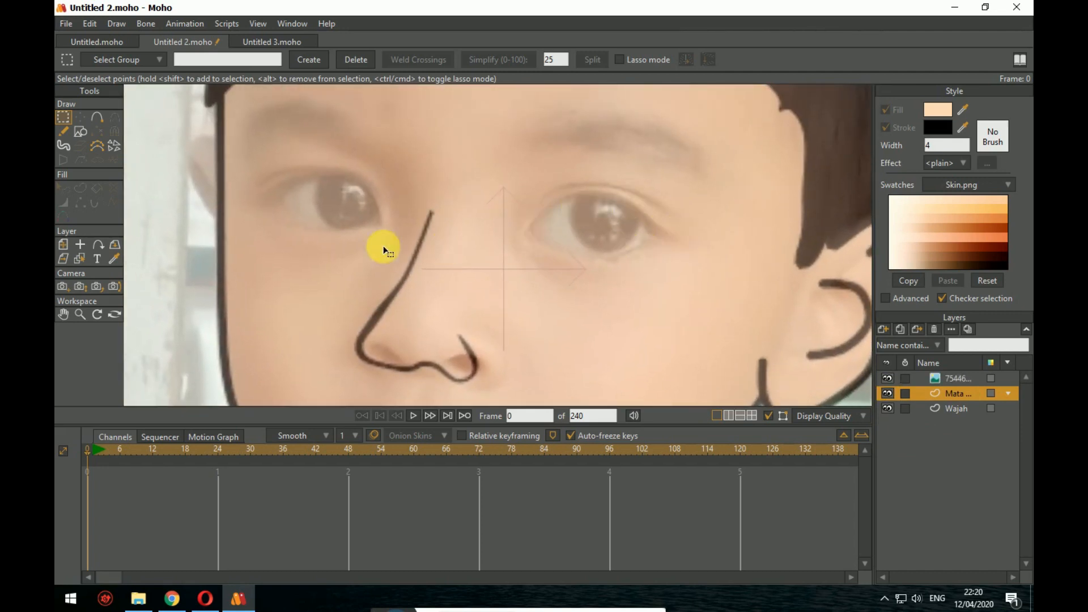
pyautogui.click(80, 132)
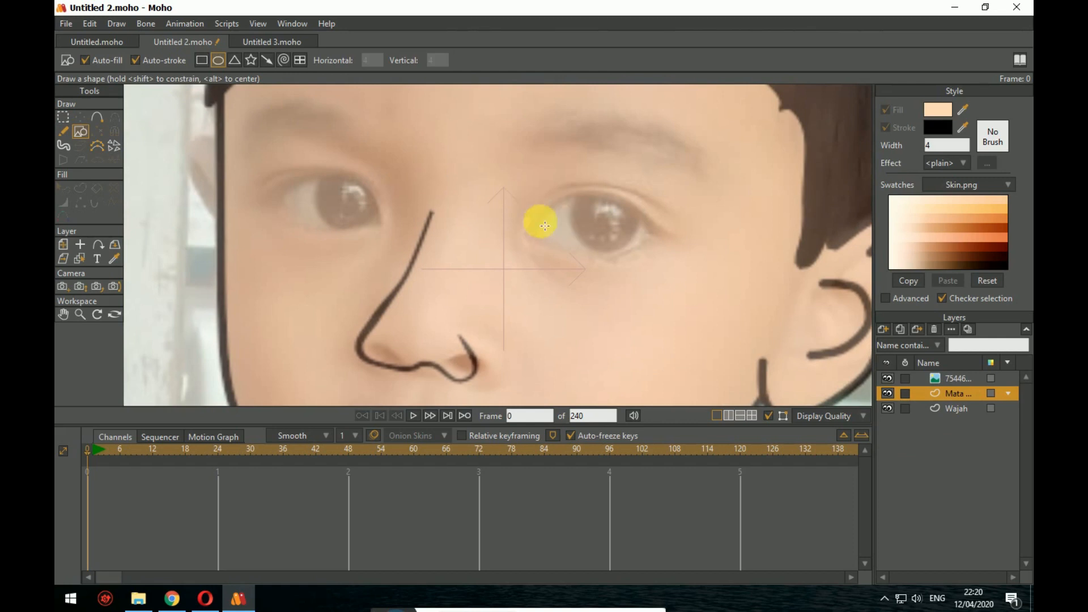
pyautogui.moveTo(271, 187); pyautogui.dragTo(382, 233)
pyautogui.scroll(3, 384, 257)
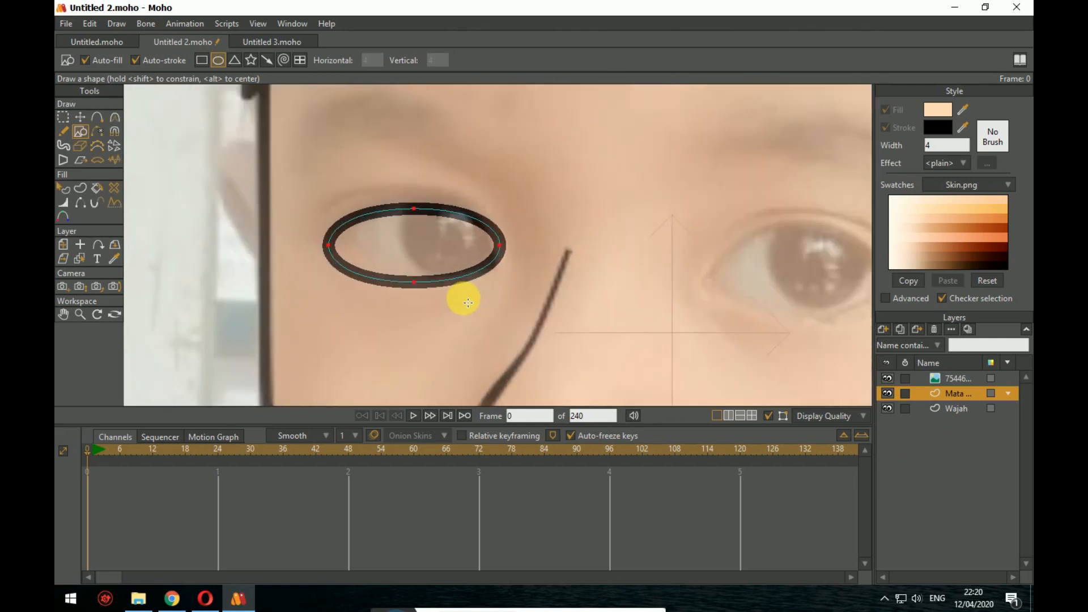
# Step: Move the oval's four points so the outline tilts along the photographed eye, with the inner corner lowered and the outer corner raised
pyautogui.click(81, 116)
pyautogui.click(388, 158)
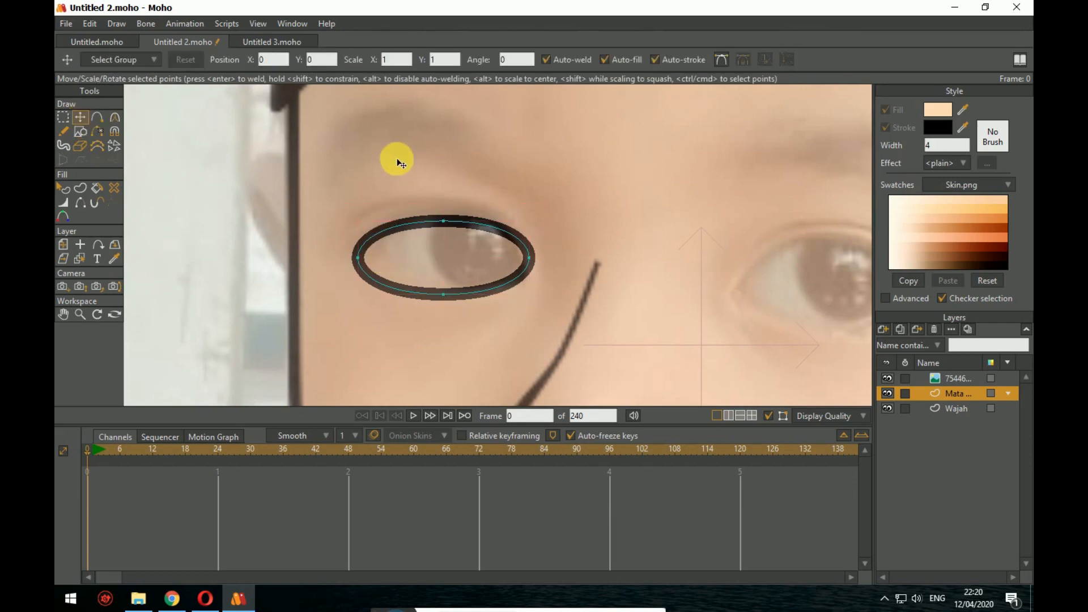
pyautogui.moveTo(361, 258); pyautogui.dragTo(360, 230)
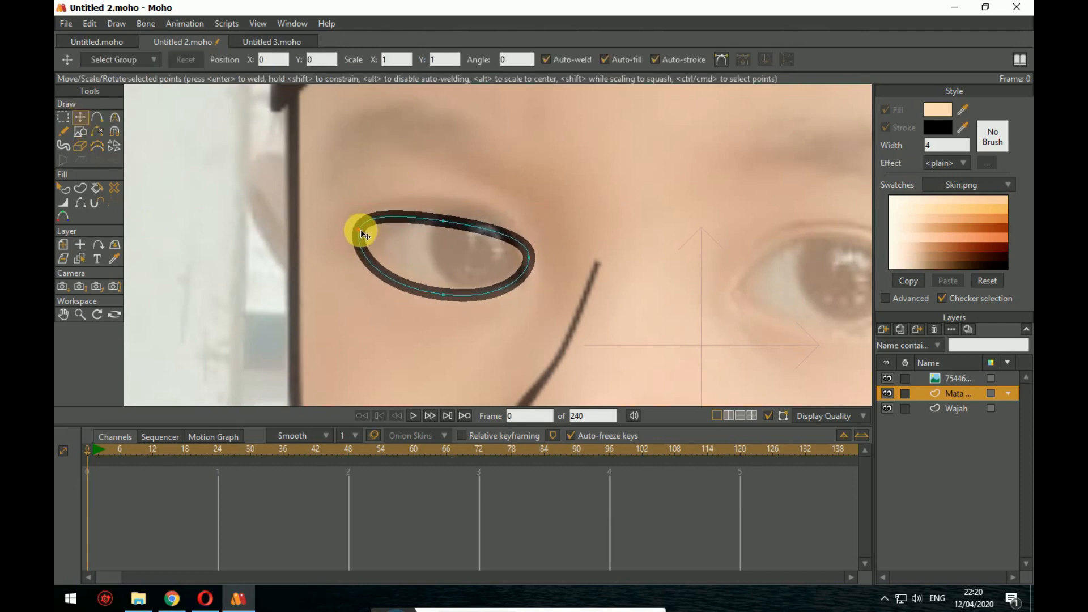
pyautogui.moveTo(443, 221)
pyautogui.mouseDown()
pyautogui.moveTo(420, 219)
pyautogui.moveTo(454, 210)
pyautogui.mouseUp()
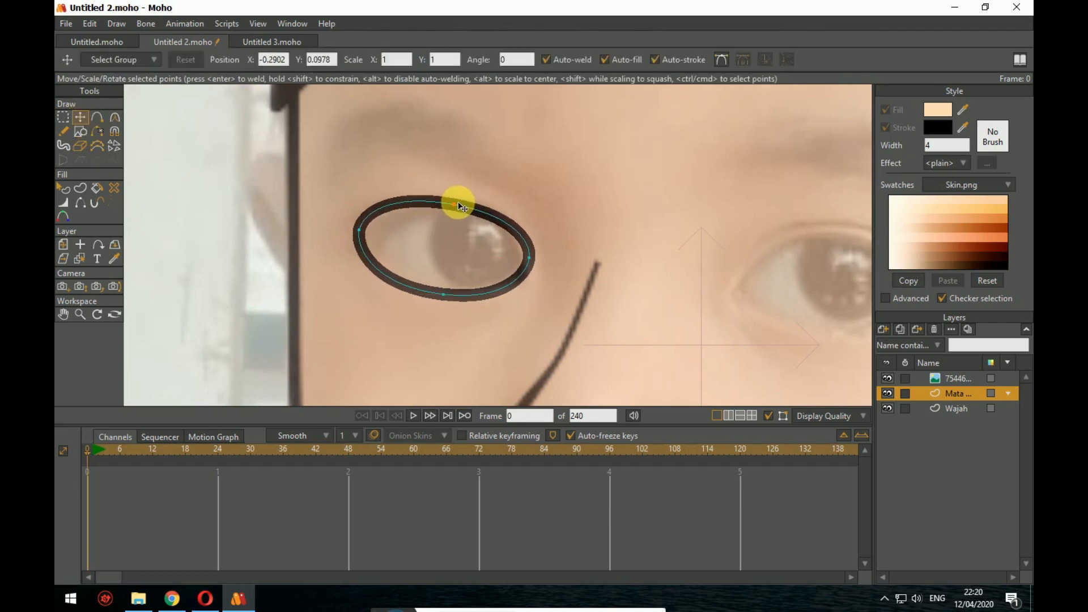
pyautogui.moveTo(431, 301); pyautogui.dragTo(398, 288)
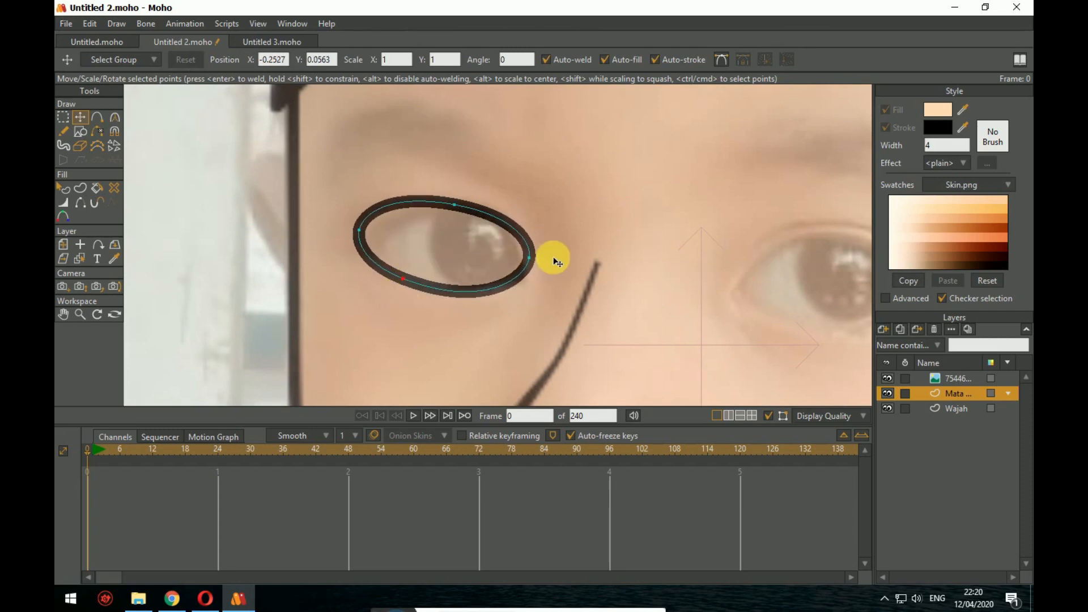
pyautogui.moveTo(533, 265); pyautogui.dragTo(533, 283)
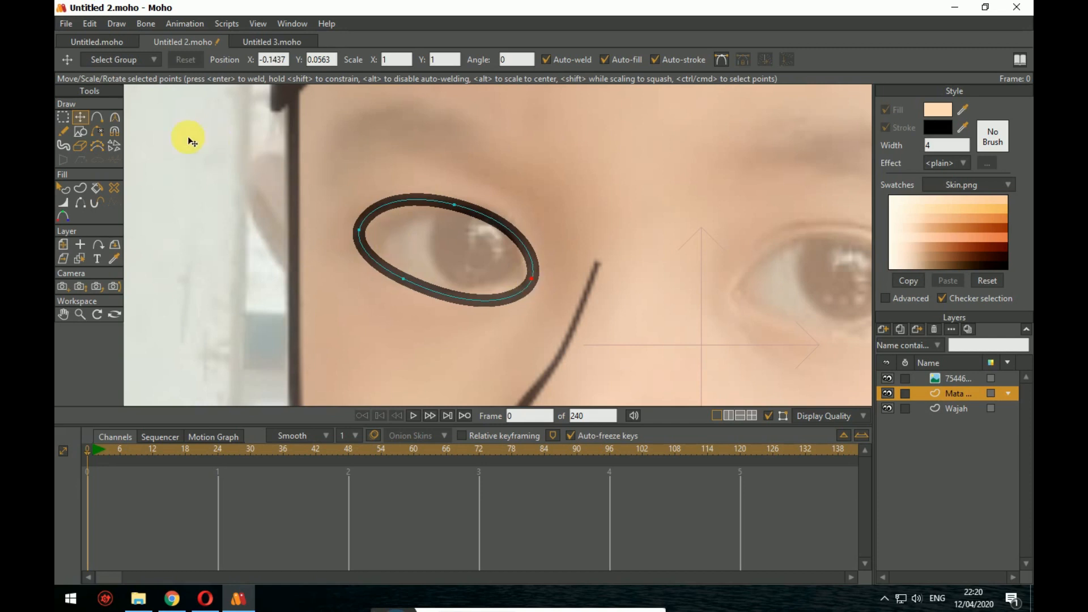
# Step: Reduce the curvature at the inner and outer corner points to give the eye outline pointed ends
pyautogui.click(109, 117)
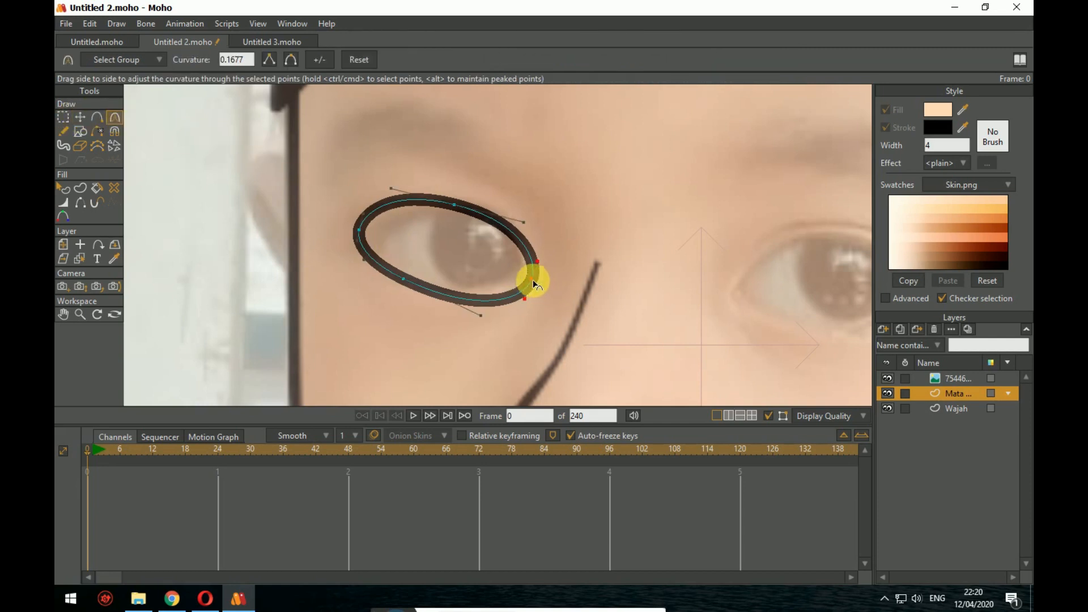
pyautogui.moveTo(526, 315); pyautogui.dragTo(445, 450)
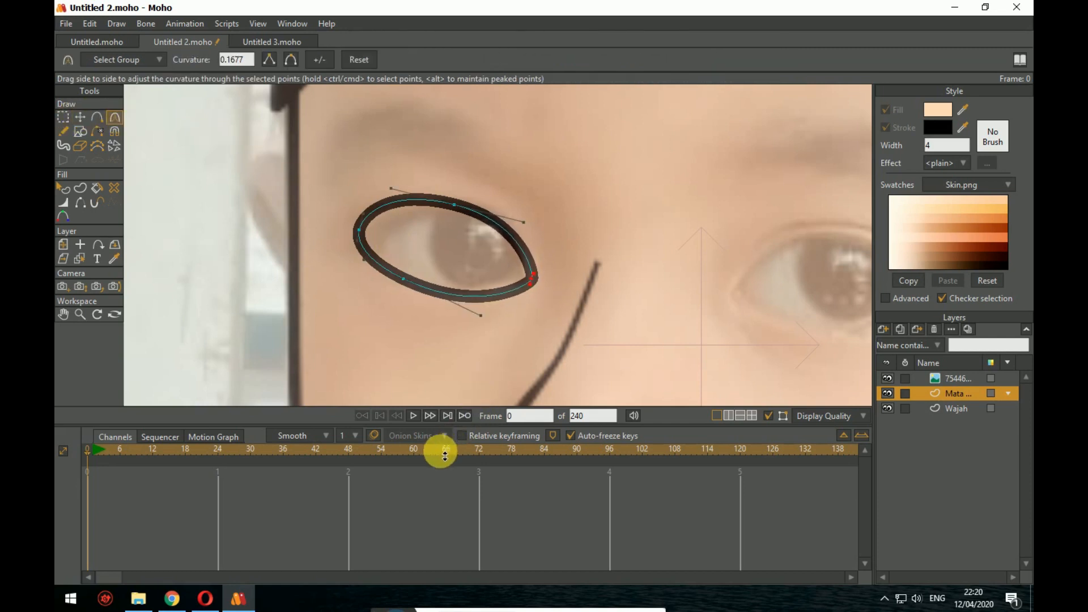
pyautogui.click(358, 227)
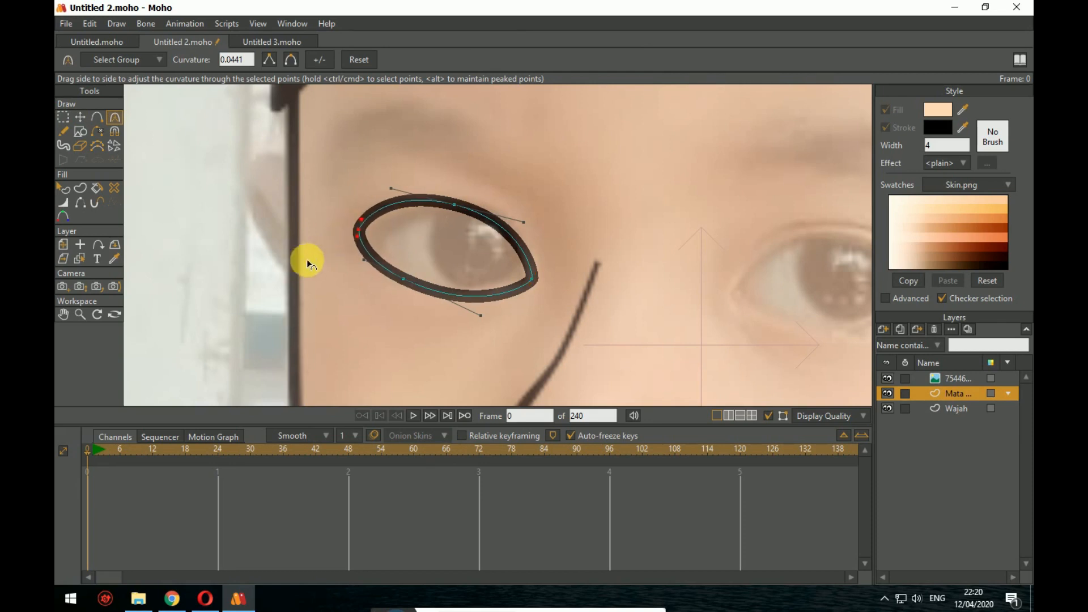
# Step: Reposition the upper and lower points of the eye outline and add an extra point on the outer part of the upper lid
pyautogui.click(80, 118)
pyautogui.moveTo(454, 206); pyautogui.dragTo(479, 211)
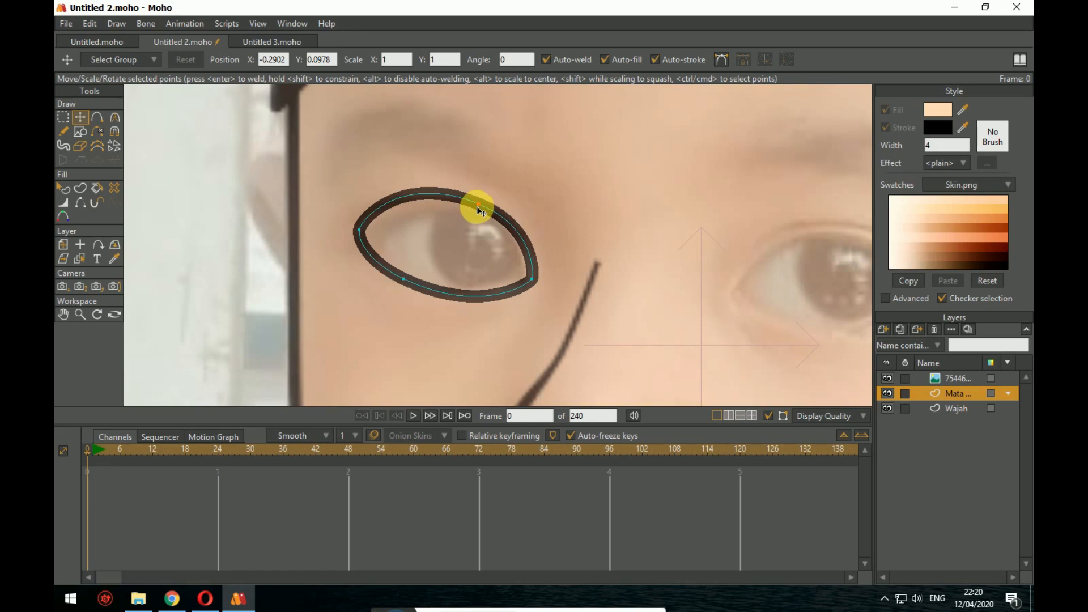
pyautogui.moveTo(404, 279); pyautogui.dragTo(429, 304)
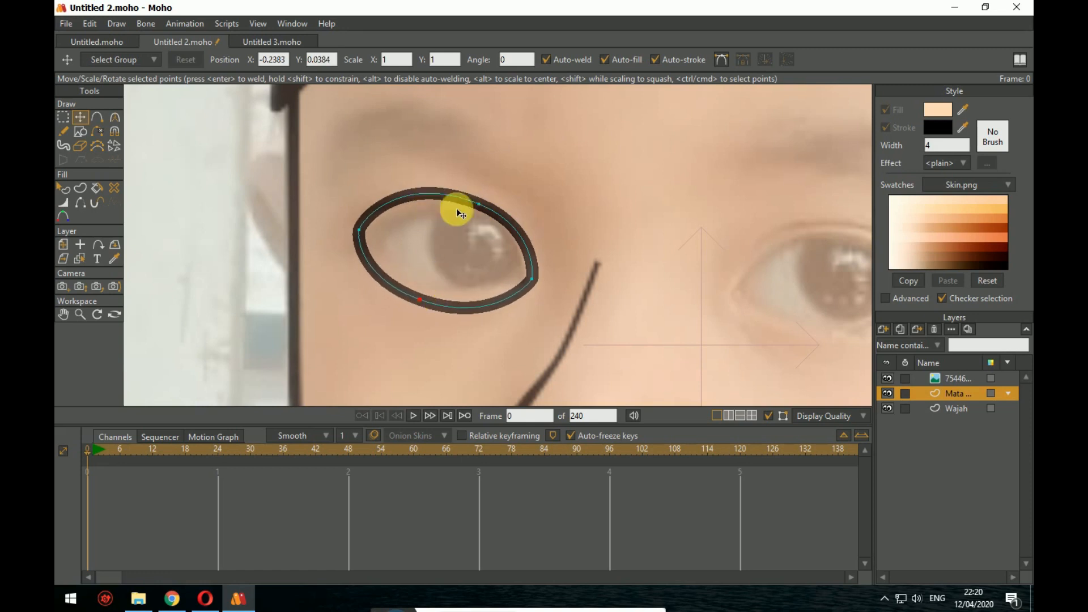
pyautogui.moveTo(483, 205)
pyautogui.mouseDown()
pyautogui.moveTo(472, 200)
pyautogui.moveTo(487, 203)
pyautogui.mouseUp()
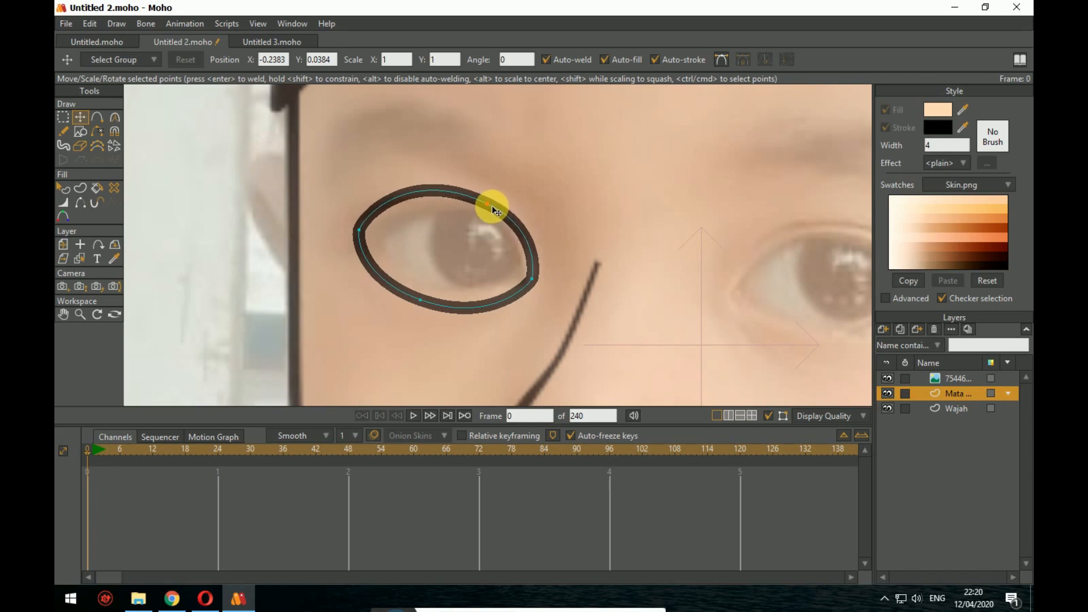
pyautogui.moveTo(410, 204); pyautogui.dragTo(411, 200)
pyautogui.click(80, 116)
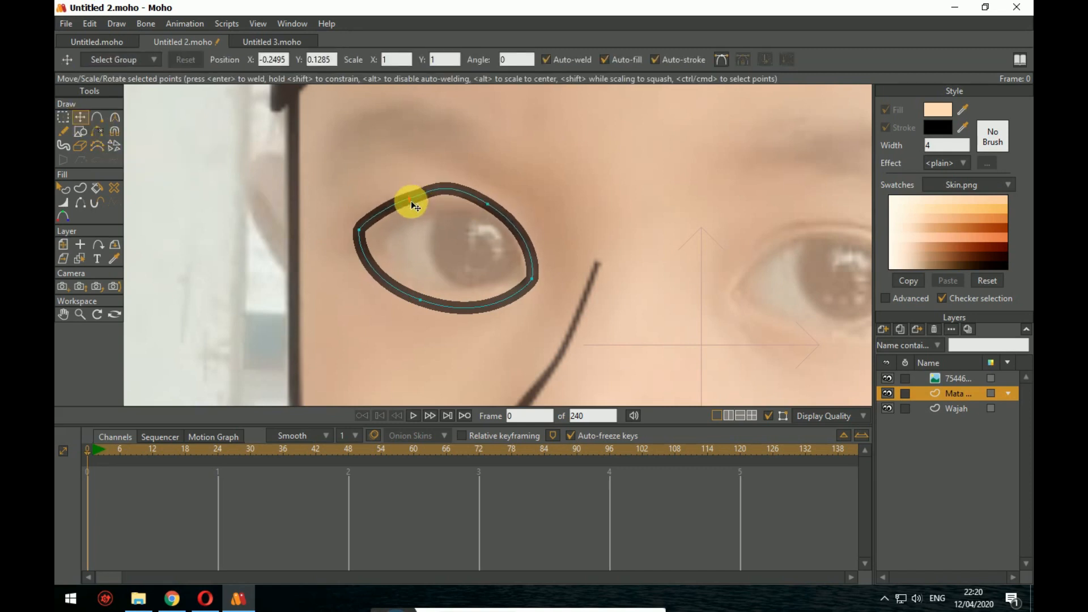
pyautogui.moveTo(488, 204); pyautogui.dragTo(508, 217)
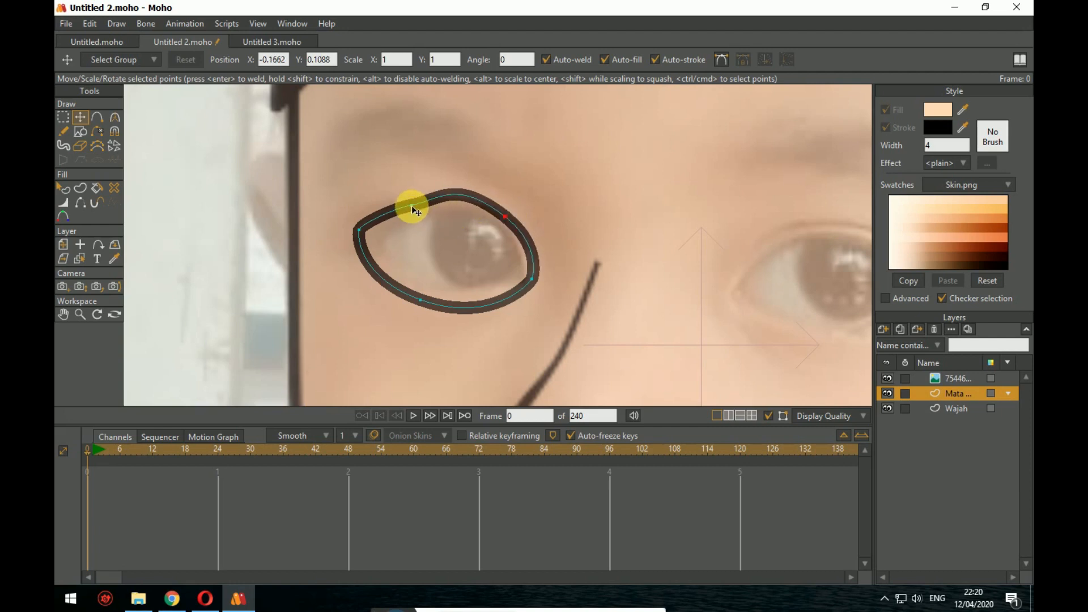
# Step: Adjust the curvature handles of the two upper lid points to smooth the top edge of the eye
pyautogui.click(114, 116)
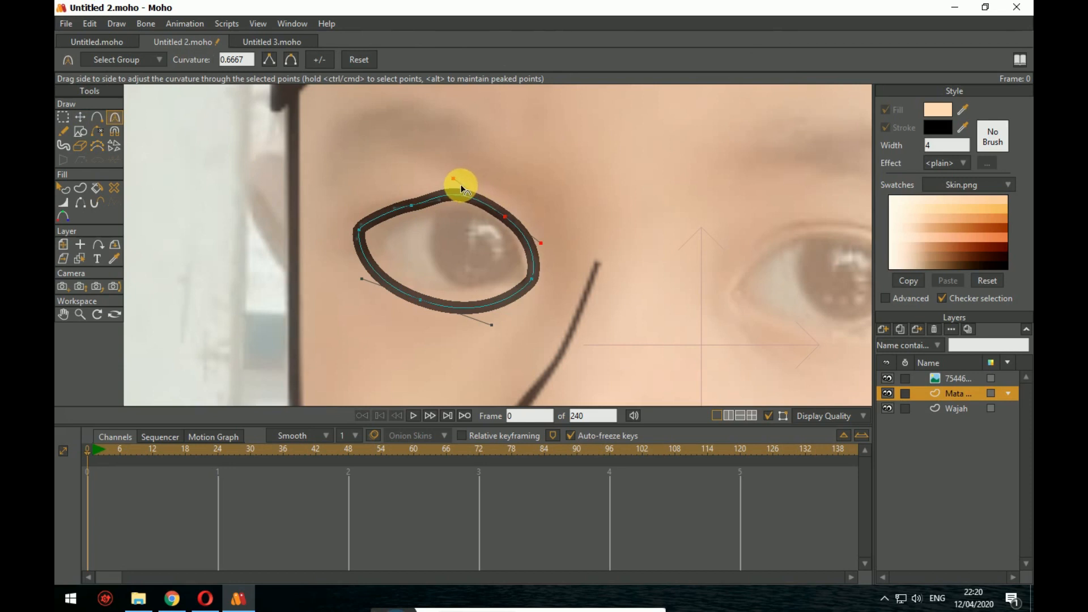
pyautogui.moveTo(435, 203); pyautogui.dragTo(439, 207)
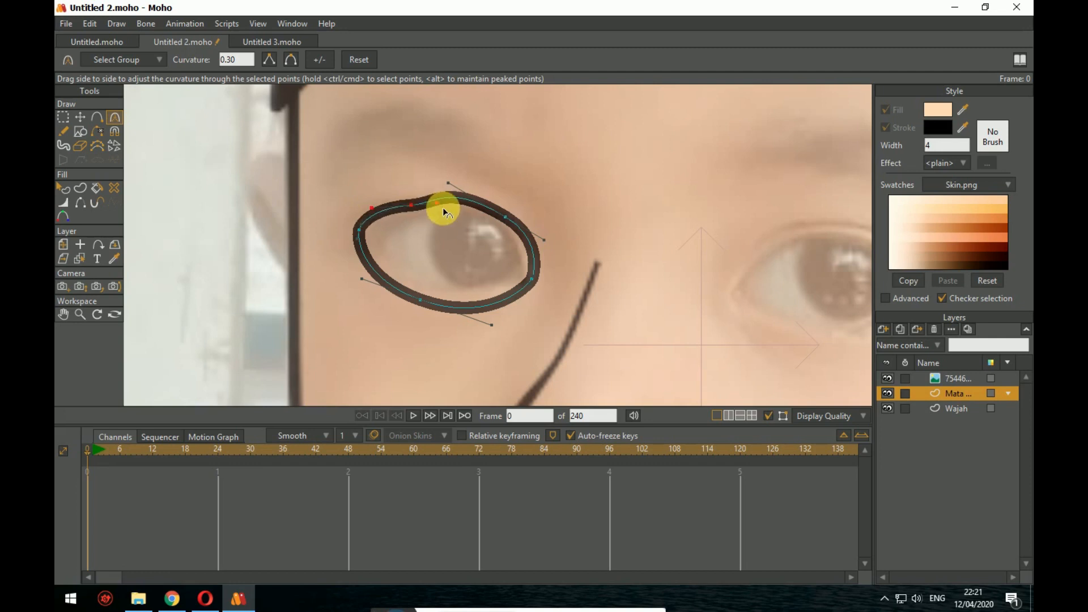
pyautogui.moveTo(495, 208); pyautogui.dragTo(530, 226)
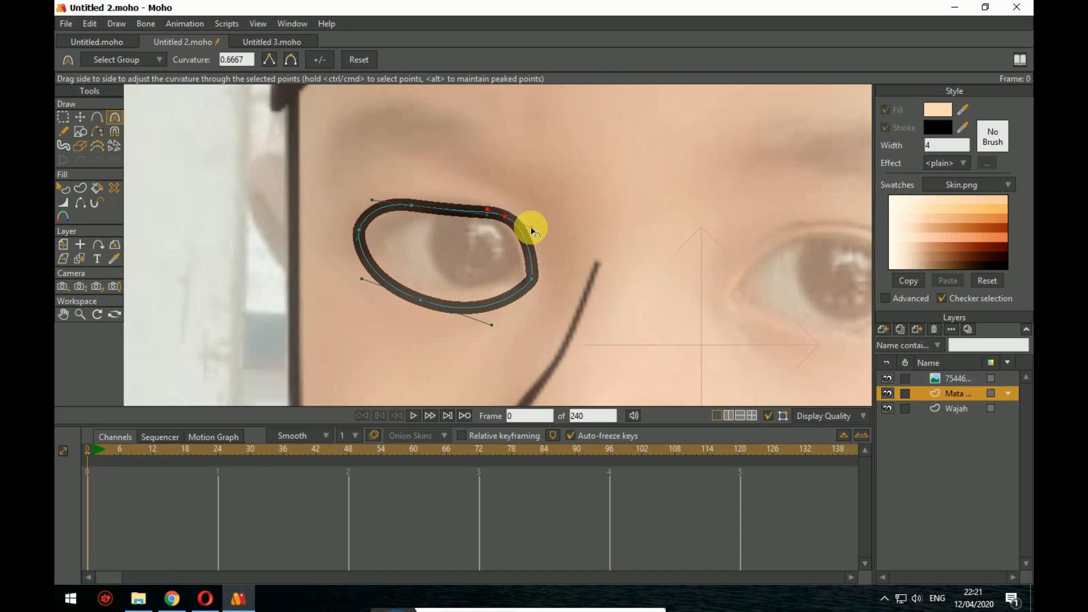
pyautogui.moveTo(411, 209); pyautogui.dragTo(382, 213)
pyautogui.moveTo(475, 197); pyautogui.dragTo(397, 212)
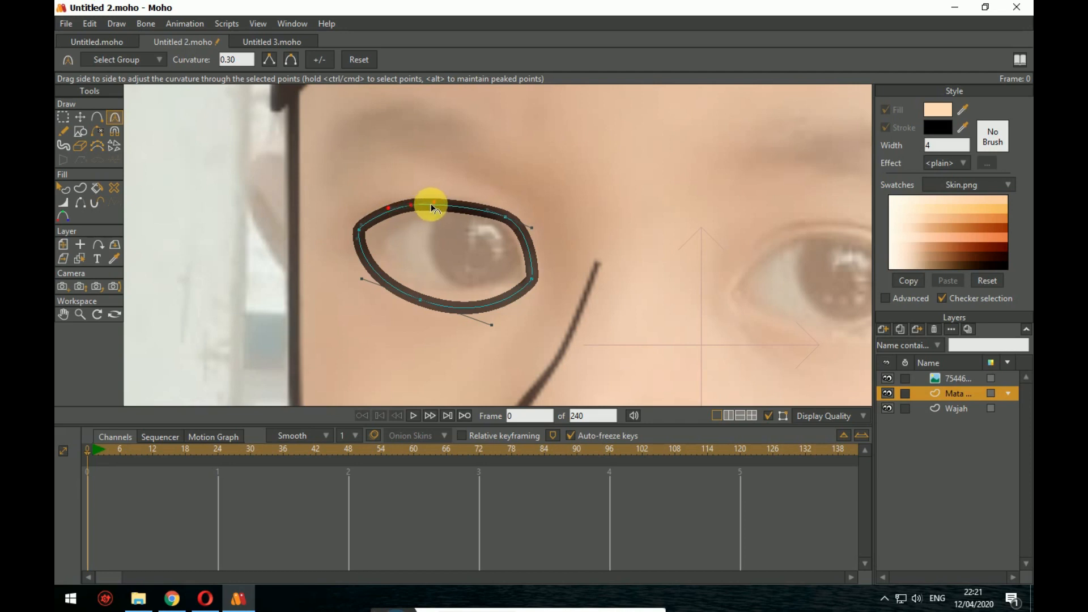
# Step: Fine-tune the positions of the two upper lid points to follow the lid in the photo
pyautogui.click(79, 118)
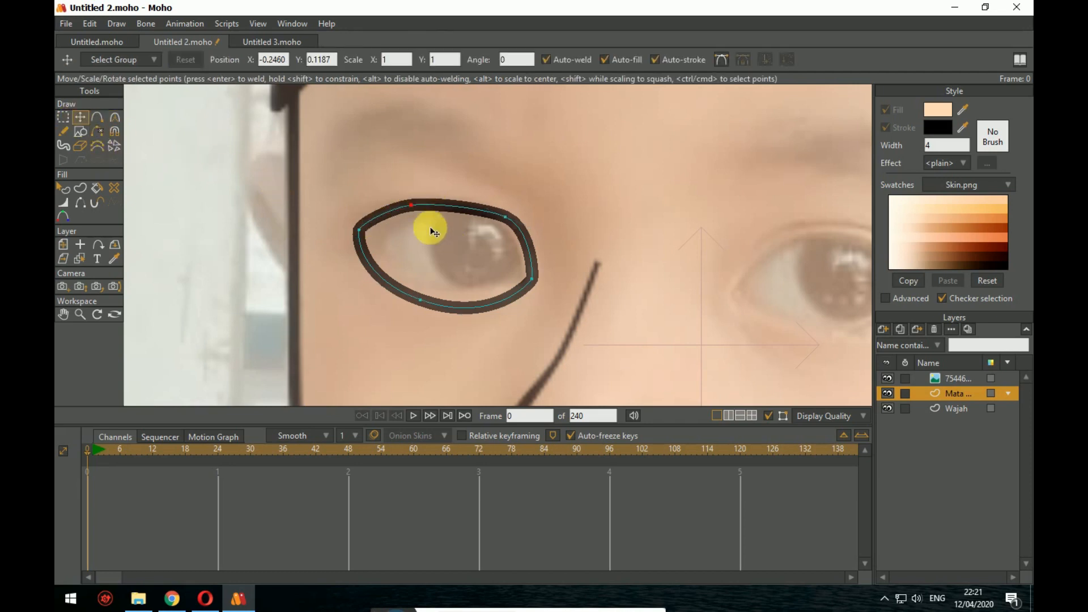
pyautogui.click(412, 214)
pyautogui.moveTo(412, 214); pyautogui.dragTo(417, 222)
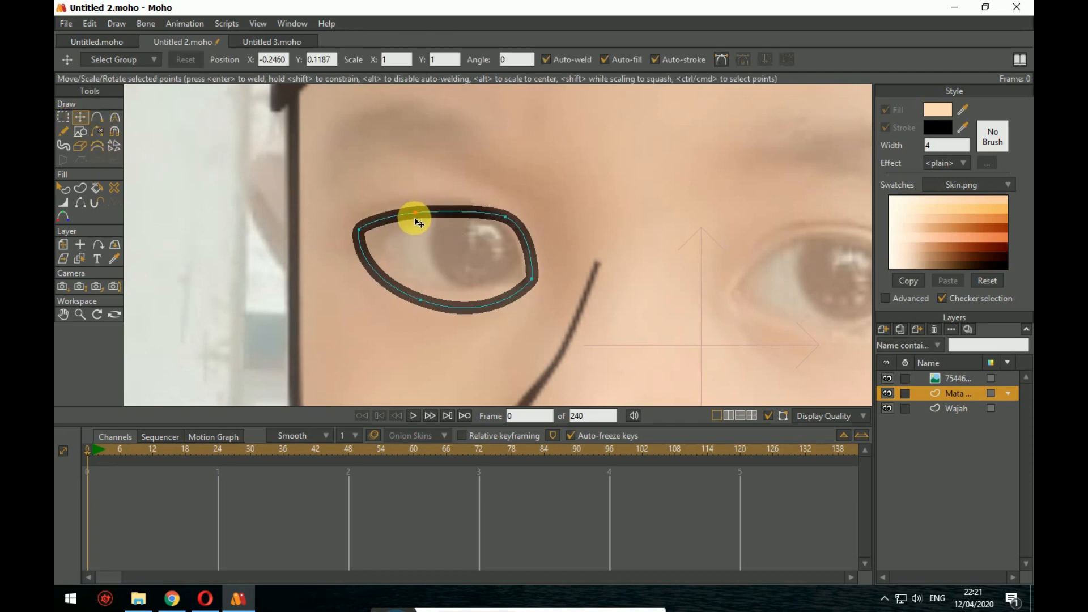
pyautogui.moveTo(501, 221); pyautogui.dragTo(493, 216)
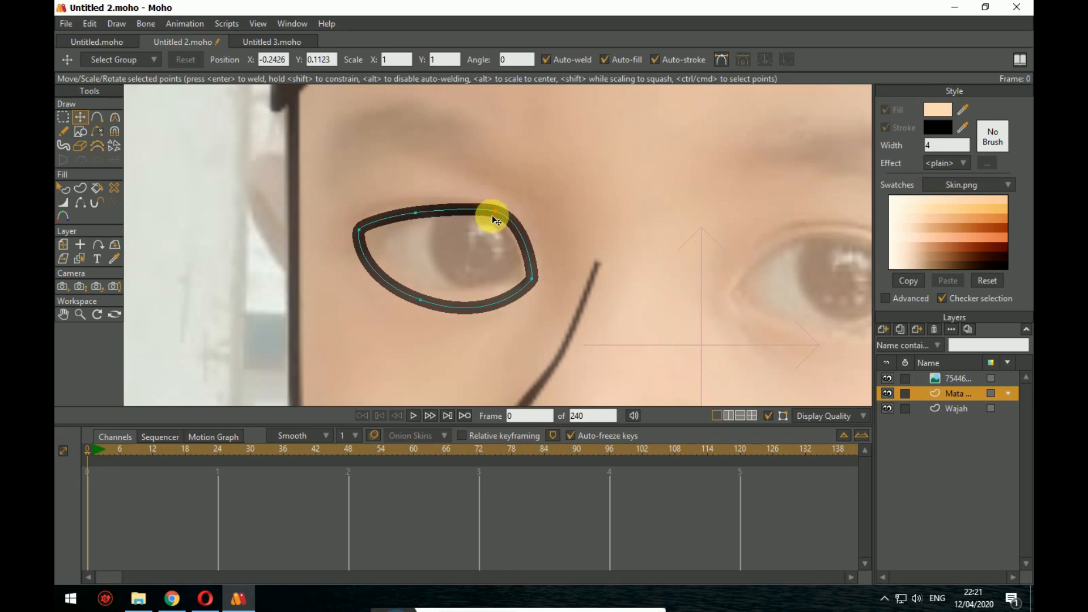
pyautogui.moveTo(410, 217); pyautogui.dragTo(411, 209)
pyautogui.click(499, 216)
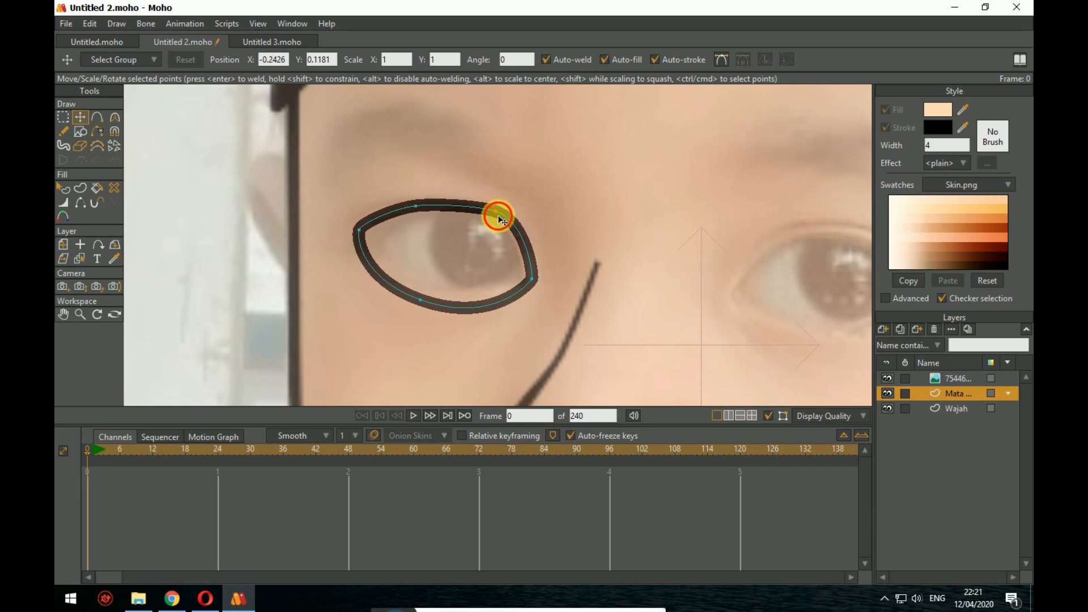
pyautogui.moveTo(499, 220)
pyautogui.mouseDown()
pyautogui.moveTo(493, 242)
pyautogui.moveTo(508, 227)
pyautogui.moveTo(493, 223)
pyautogui.mouseUp()
# Step: Select the eye shape and set its fill colour to white, FFFFFF
pyautogui.scroll(-5, 607, 323)
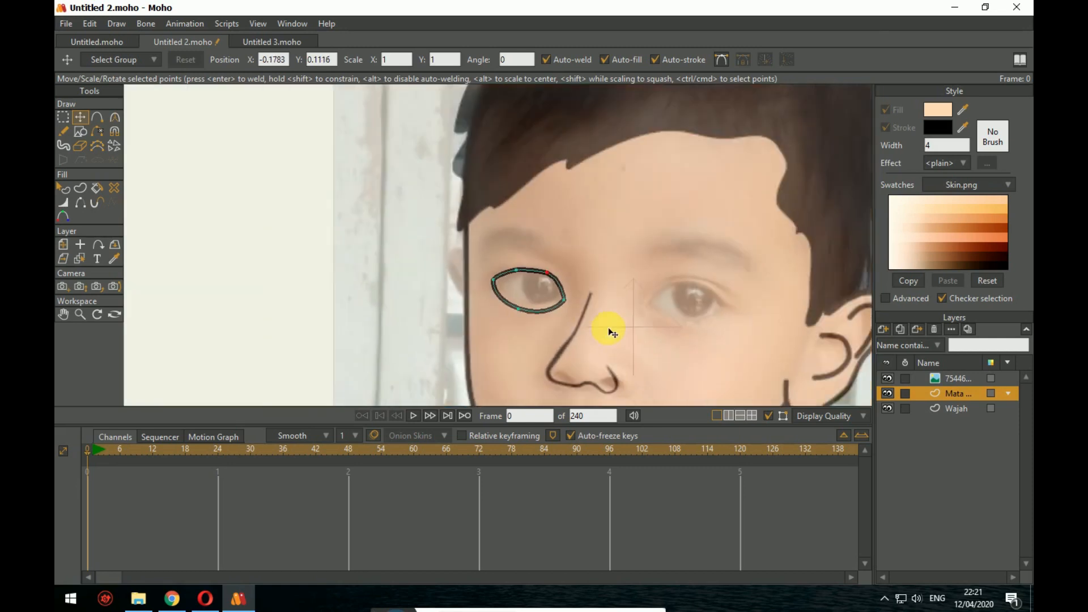
pyautogui.scroll(4, 562, 285)
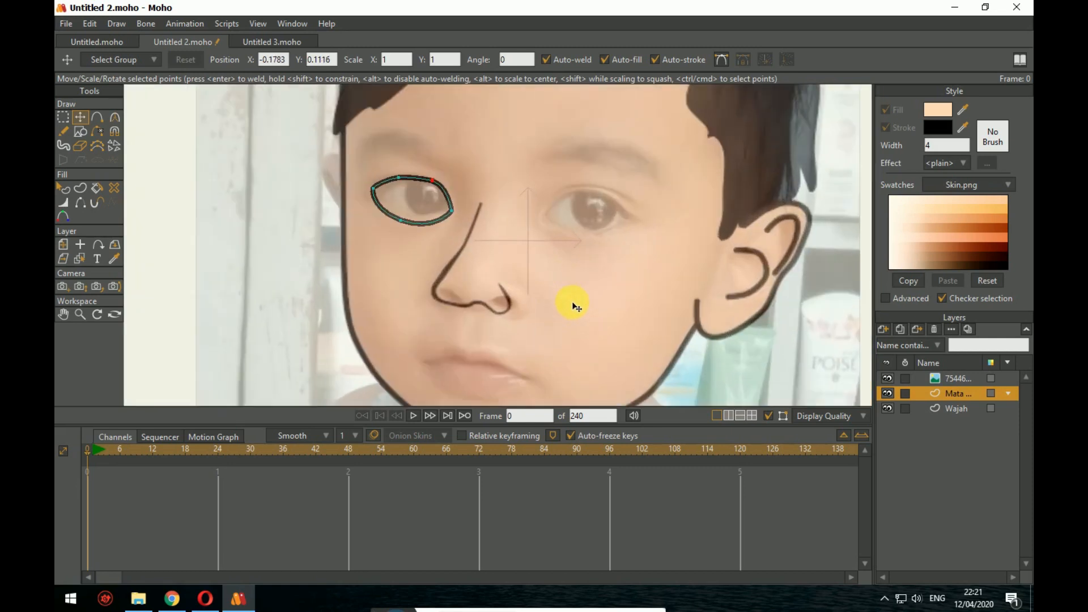
pyautogui.click(69, 182)
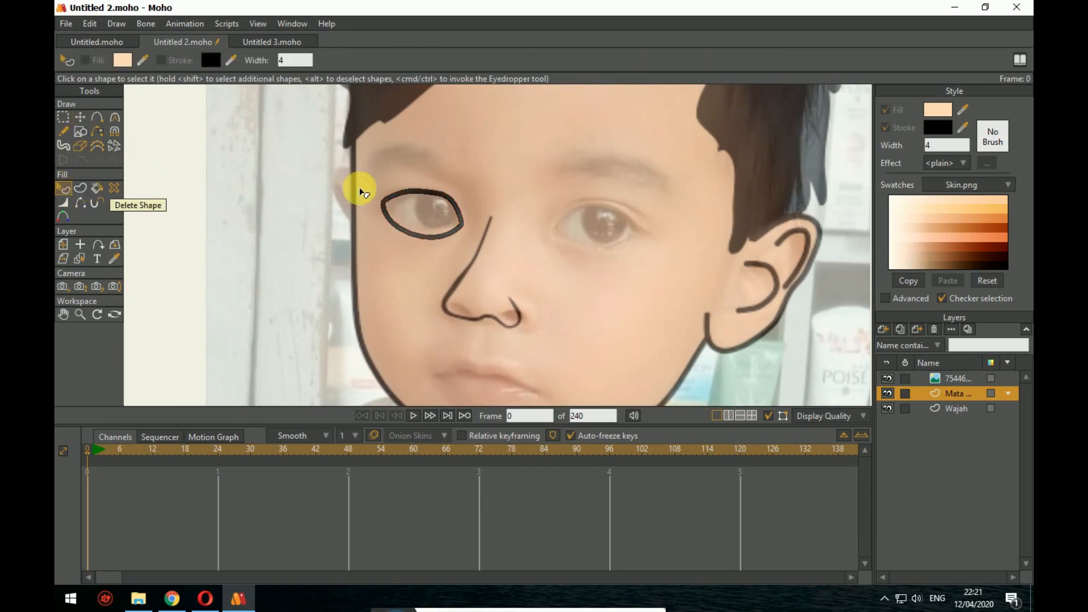
pyautogui.click(396, 204)
pyautogui.click(947, 110)
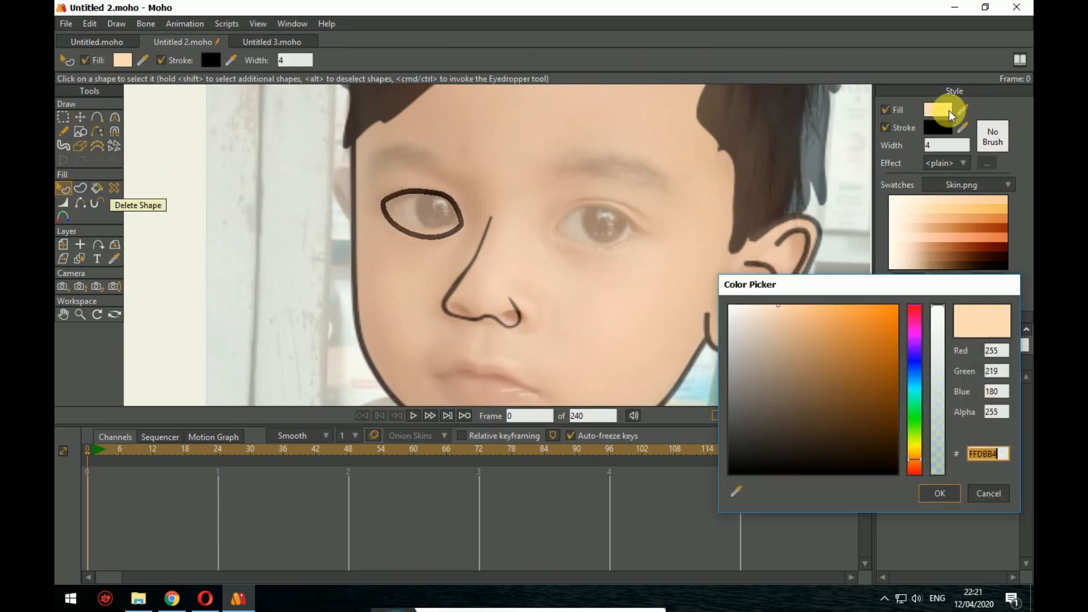
pyautogui.write('FFFFFF')
pyautogui.click(942, 494)
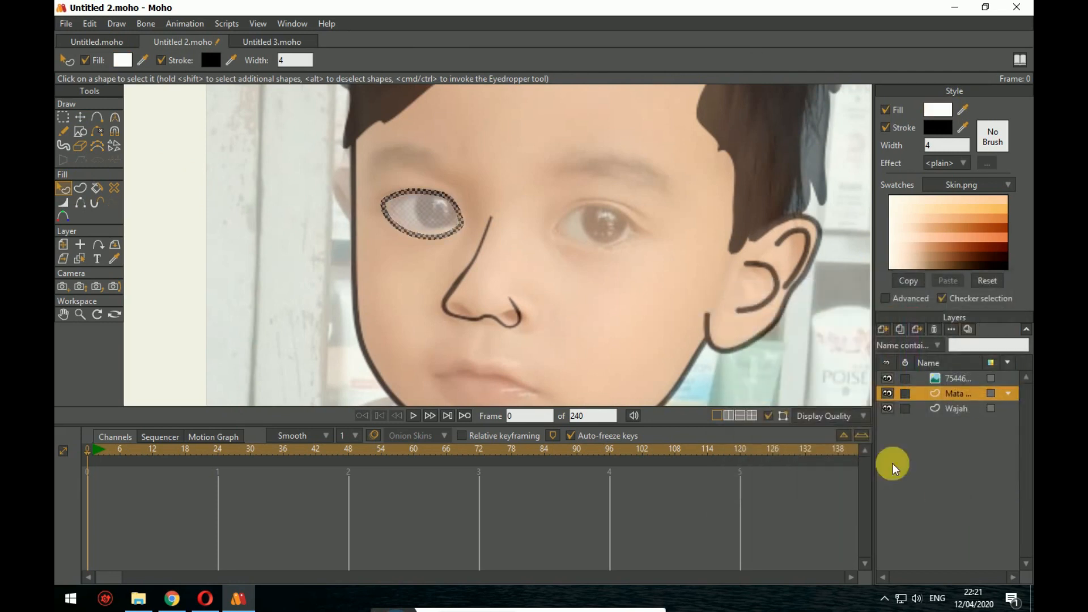
# Step: Hide the reference photo layer to view the white eye on the coloured face
pyautogui.scroll(-2, 756, 394)
pyautogui.moveTo(756, 392); pyautogui.dragTo(748, 377)
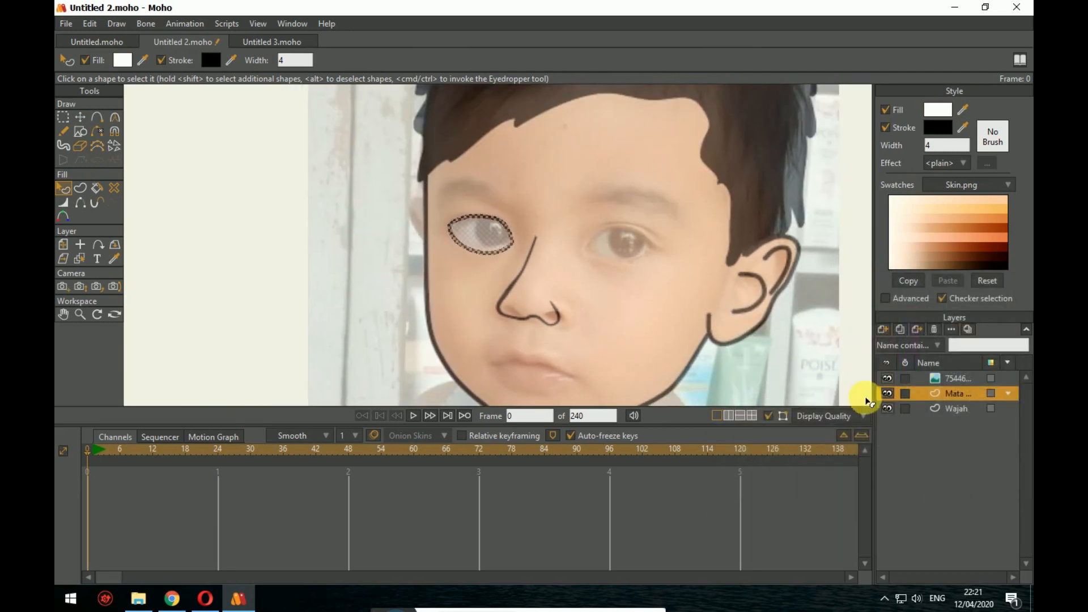
pyautogui.click(887, 378)
pyautogui.click(818, 377)
pyautogui.scroll(-5, 703, 361)
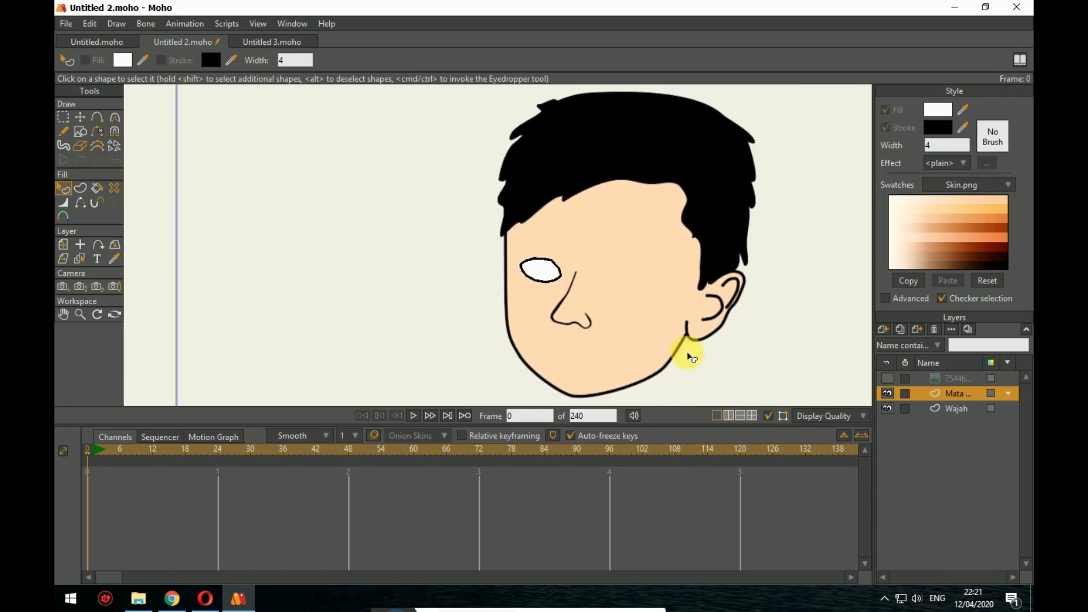
pyautogui.moveTo(703, 362)
pyautogui.mouseDown()
pyautogui.moveTo(692, 357)
pyautogui.moveTo(721, 373)
pyautogui.mouseUp()
pyautogui.scroll(6, 694, 357)
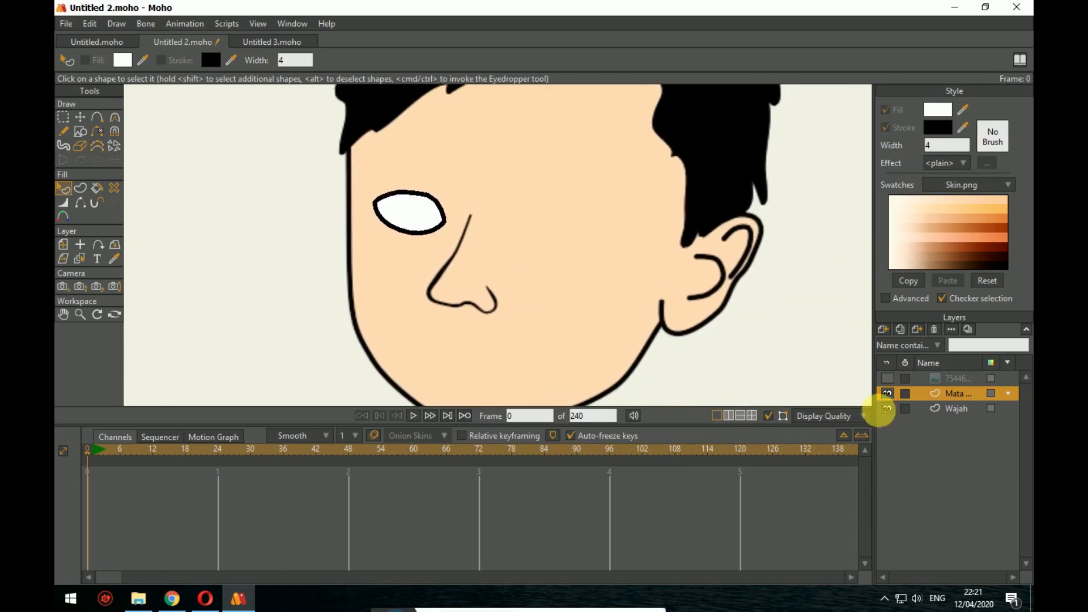
# Step: Show the reference photo layer again and add a vector layer above Mata Putih
pyautogui.click(886, 378)
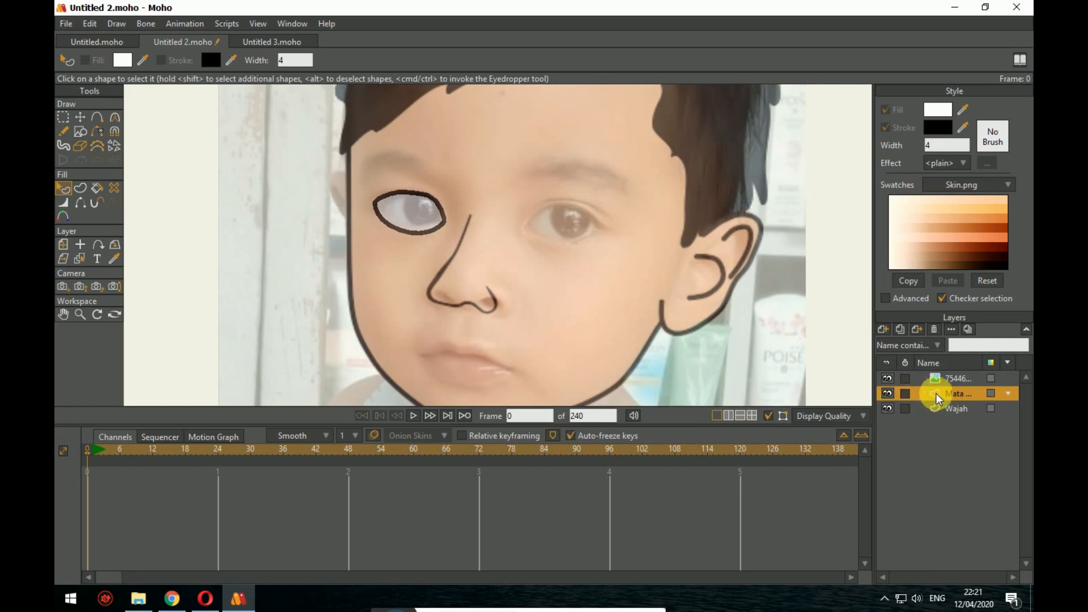
pyautogui.click(881, 333)
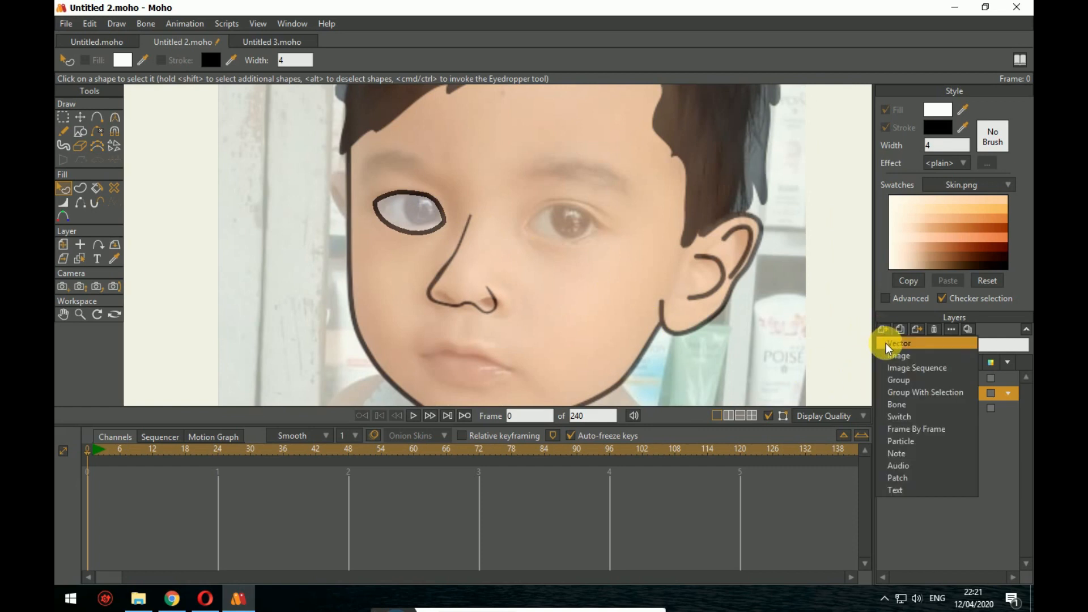
pyautogui.click(885, 342)
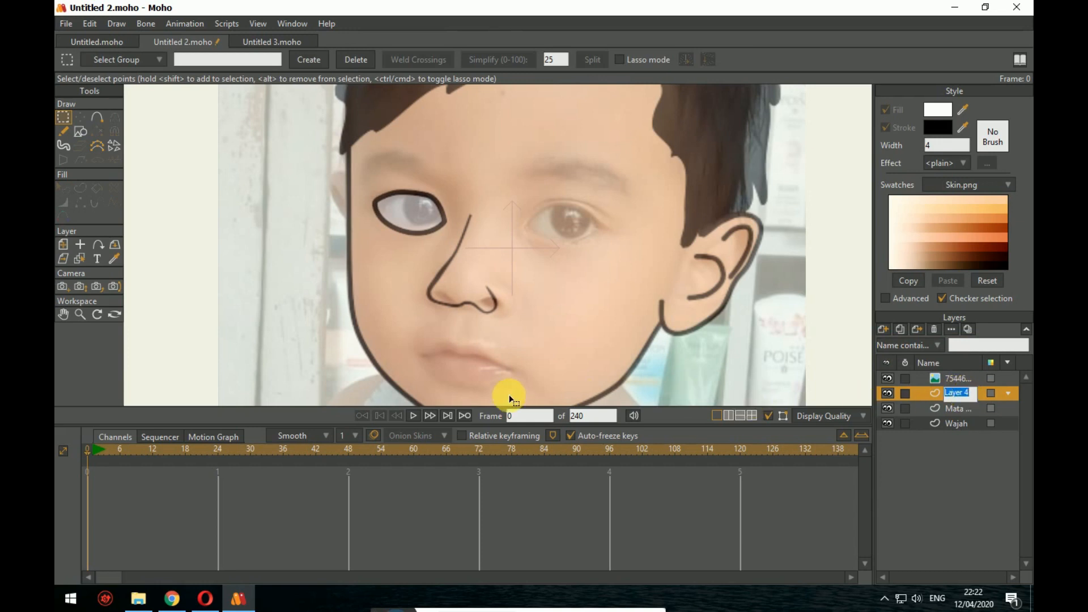
# Step: Rename the new vector layer as Kornea
pyautogui.write('Kornea')
pyautogui.press('Return')
pyautogui.scroll(3, 499, 300)
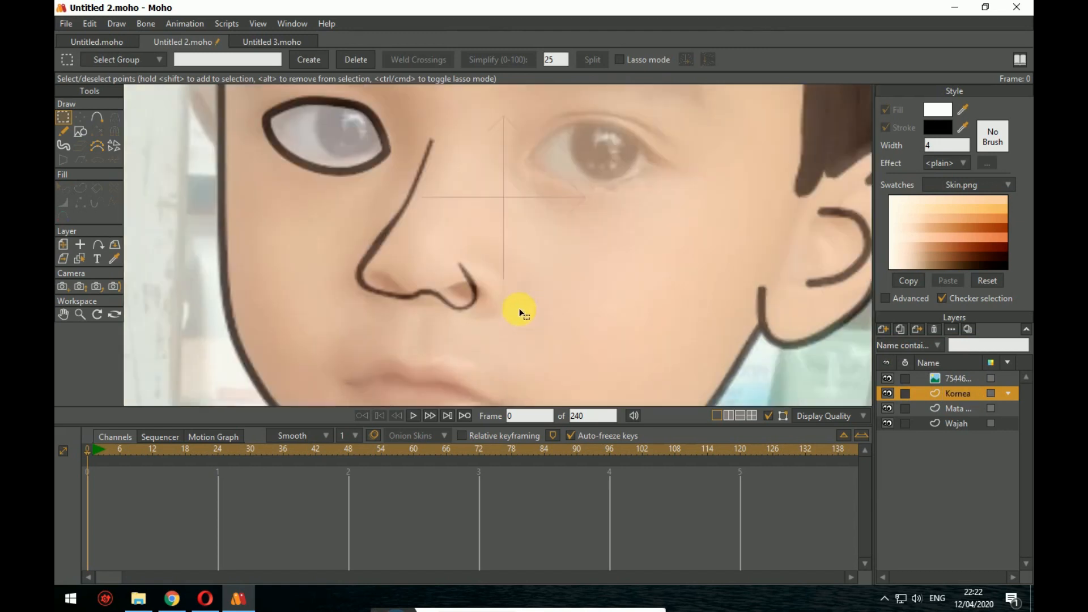
# Step: Draw a circle for the iris inside the outlined eye and a small oval highlight in its upper part
pyautogui.click(82, 132)
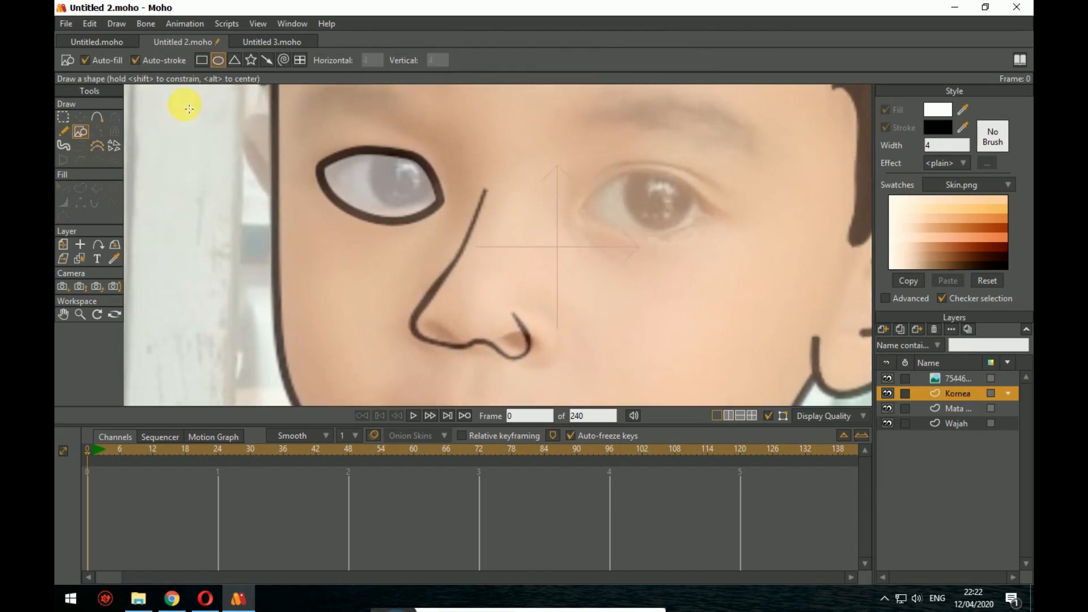
pyautogui.moveTo(374, 162); pyautogui.dragTo(416, 203)
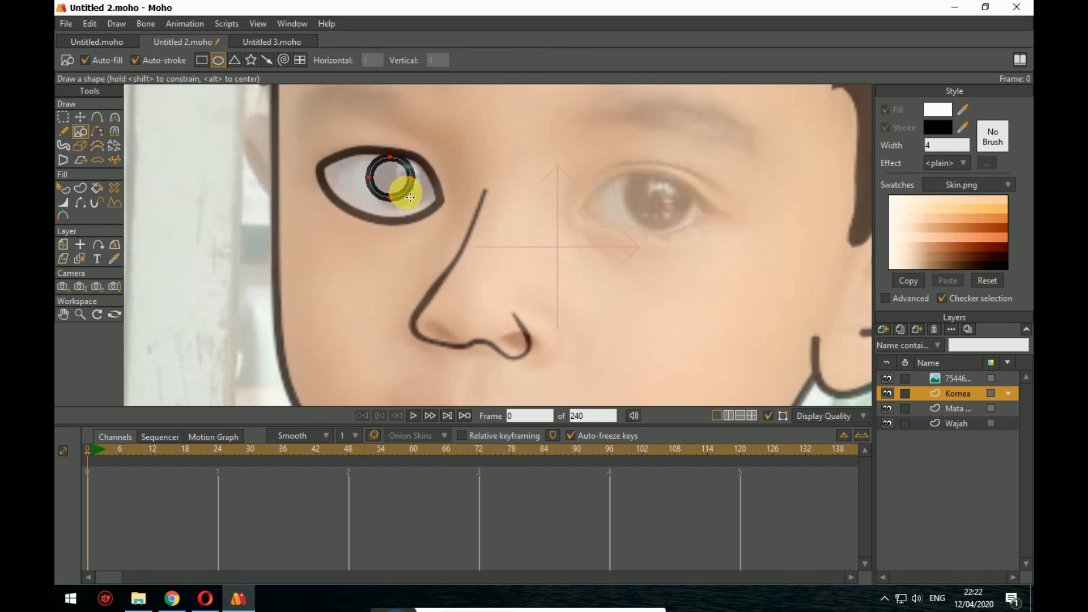
pyautogui.scroll(2, 410, 213)
pyautogui.scroll(1, 430, 225)
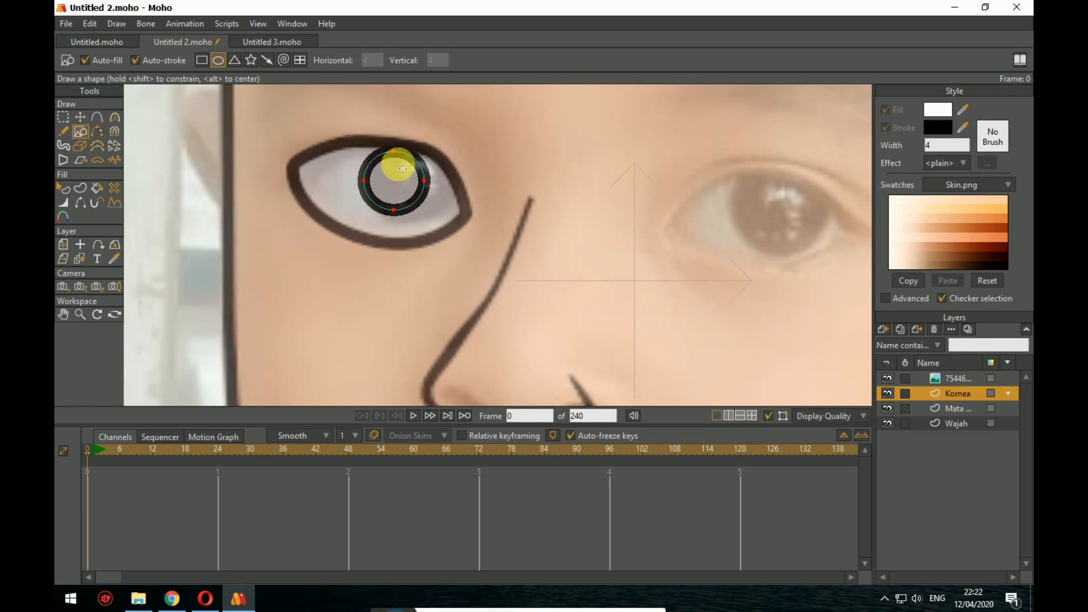
pyautogui.moveTo(401, 169); pyautogui.dragTo(412, 188)
pyautogui.scroll(3, 466, 280)
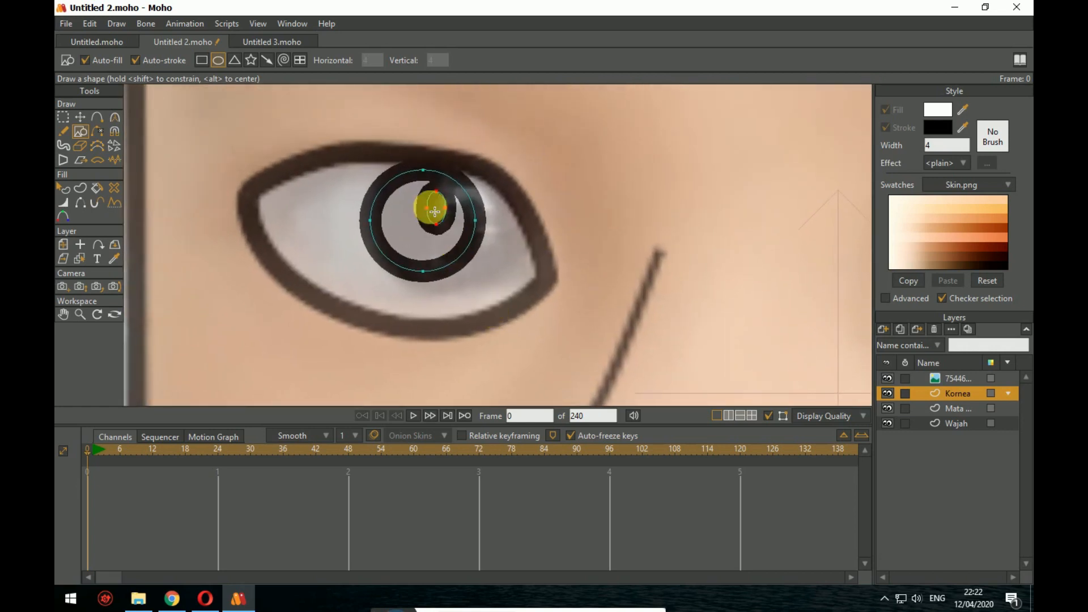
# Step: Set the stroke colour of the small highlight oval to white (FFFFFF)
pyautogui.click(63, 191)
pyautogui.click(433, 208)
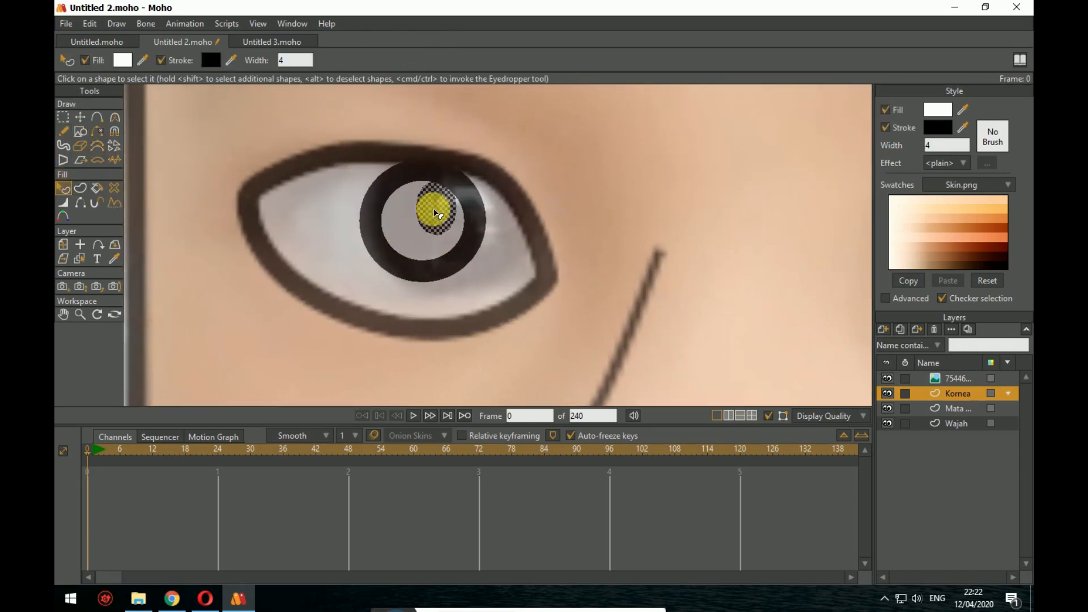
pyautogui.click(943, 131)
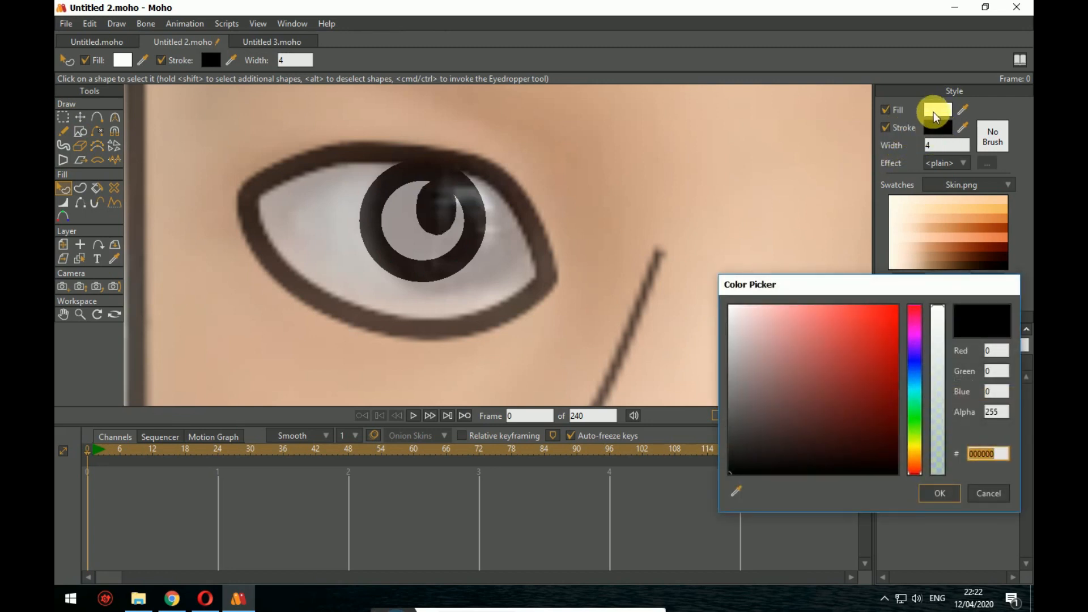
pyautogui.moveTo(936, 304); pyautogui.dragTo(702, 305)
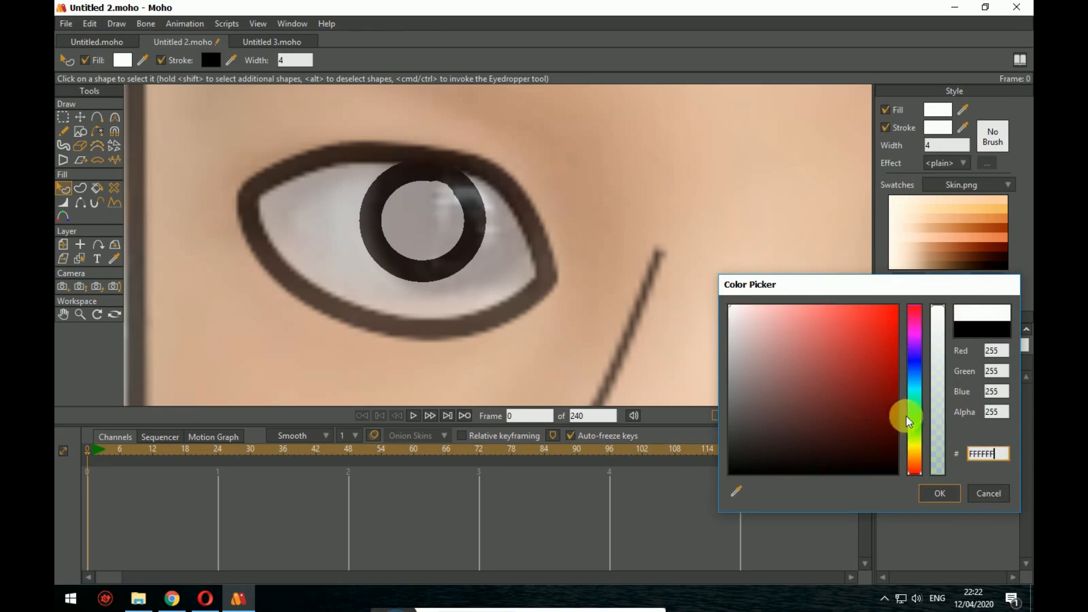
pyautogui.click(944, 486)
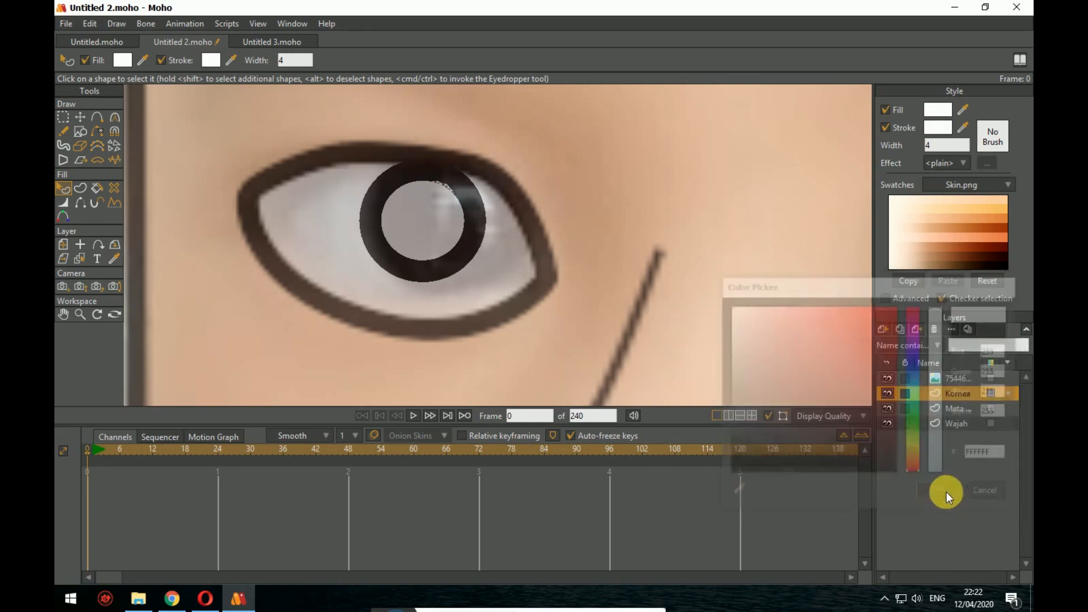
# Step: Set the fill colour of the iris circle to black (000000)
pyautogui.click(367, 217)
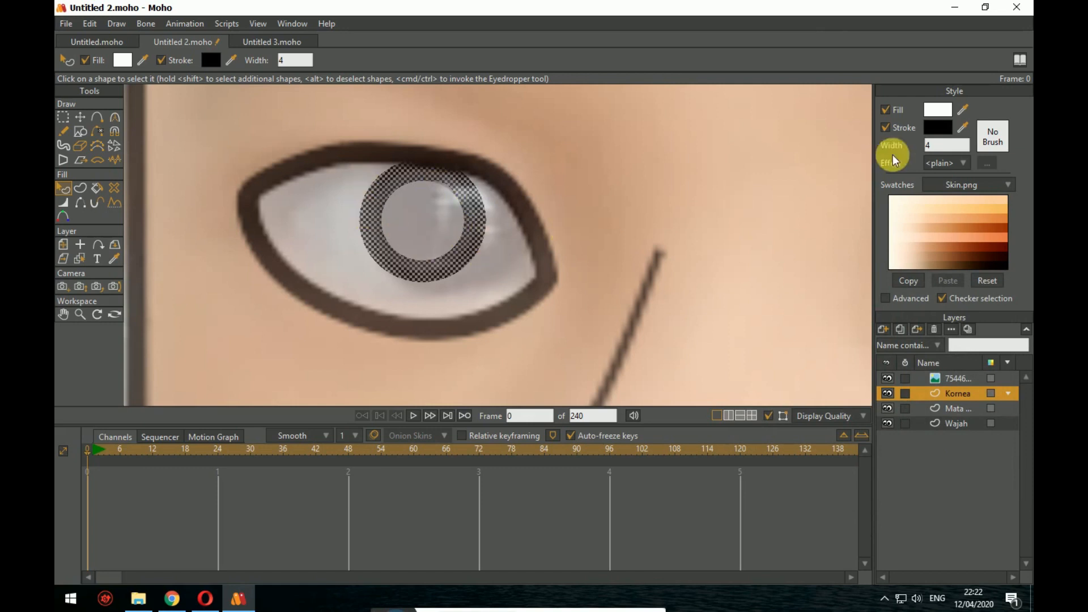
pyautogui.click(930, 111)
pyautogui.moveTo(734, 416); pyautogui.dragTo(691, 478)
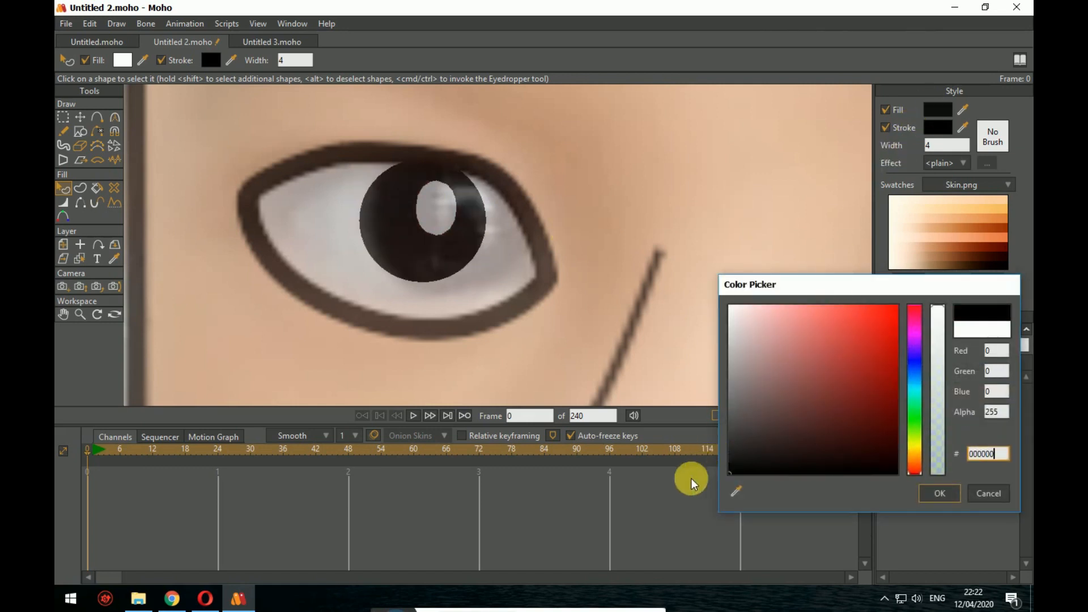
pyautogui.click(927, 487)
pyautogui.click(590, 293)
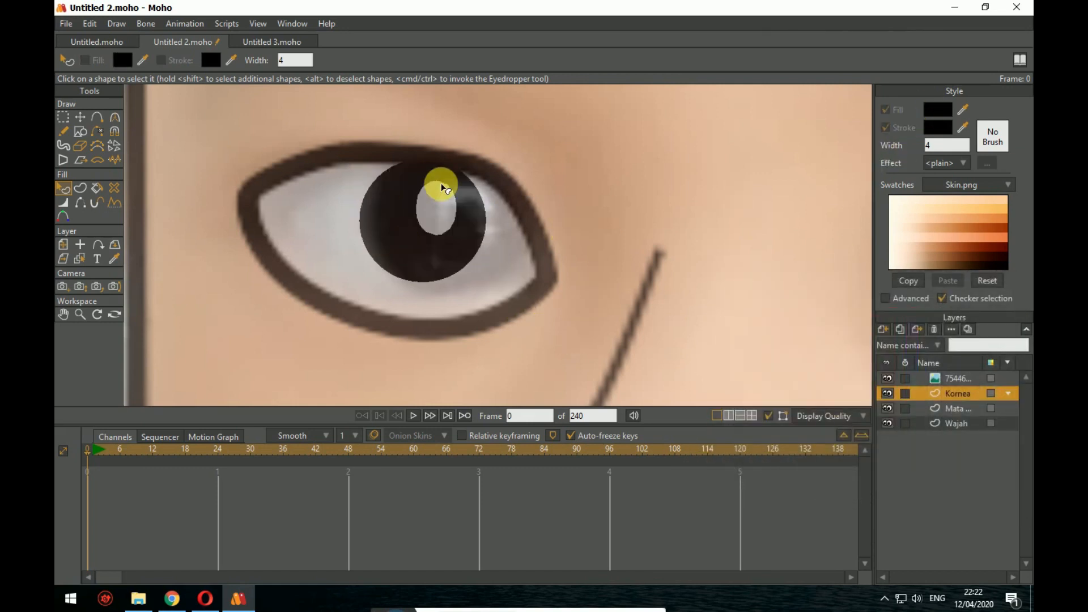
# Step: Move the points of the white highlight to form a curved shape along the iris's upper inner edge
pyautogui.click(441, 207)
pyautogui.click(80, 117)
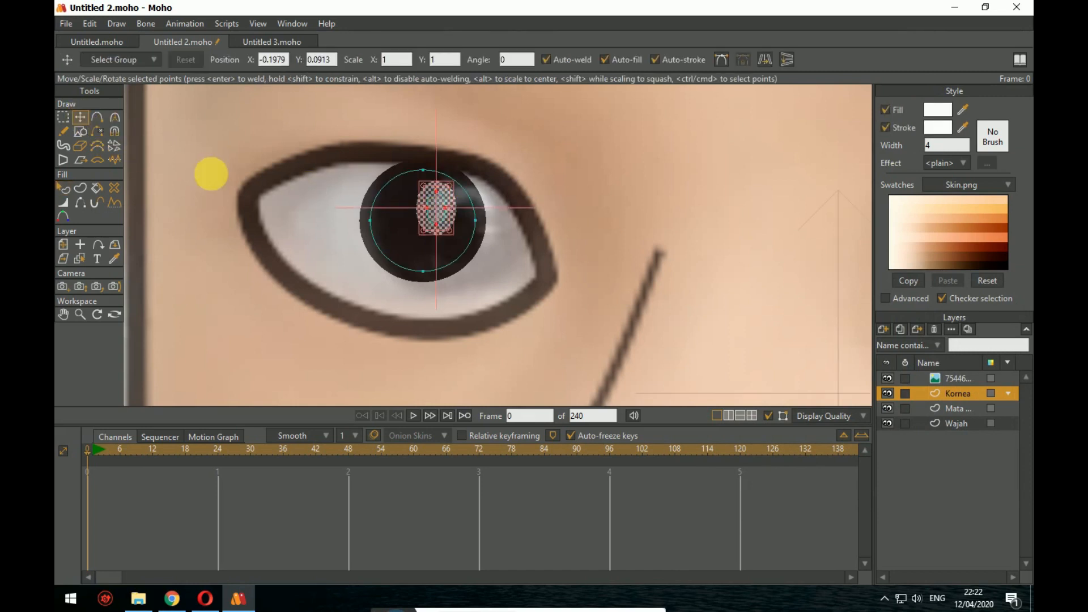
pyautogui.scroll(3, 527, 239)
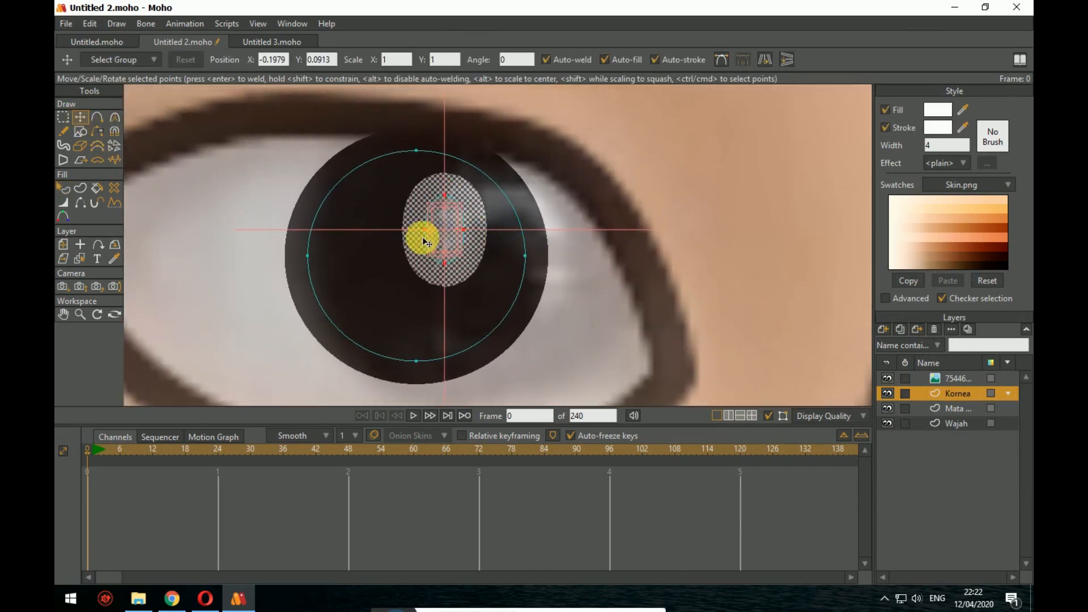
pyautogui.moveTo(452, 243); pyautogui.dragTo(502, 238)
pyautogui.click(574, 240)
pyautogui.click(506, 249)
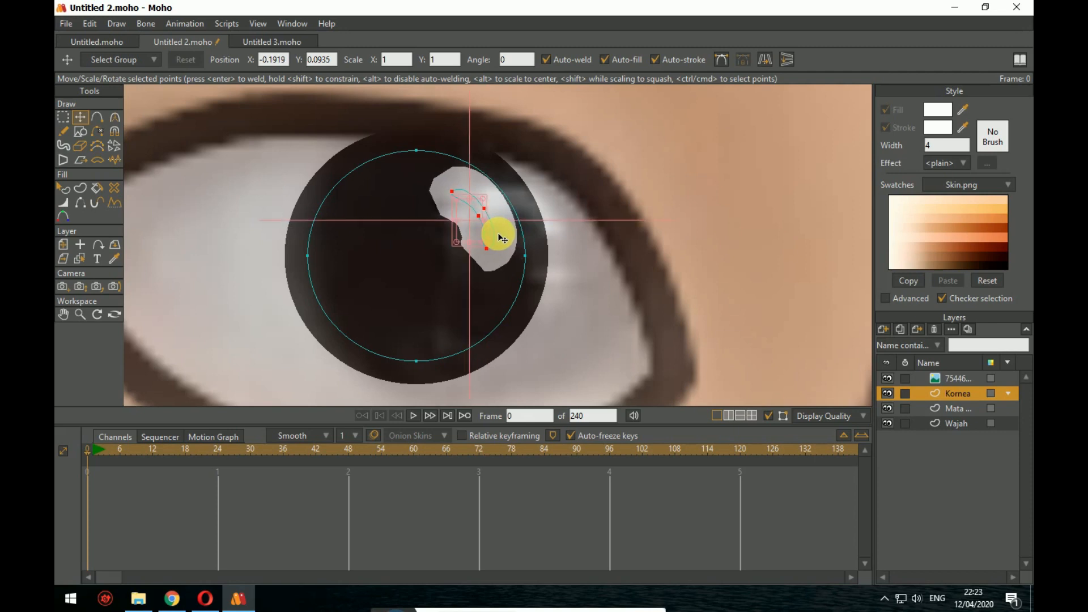
# Step: Fine-tune the highlight's two end points to make its curve shorter and rounder
pyautogui.scroll(-4, 559, 271)
pyautogui.scroll(2, 569, 273)
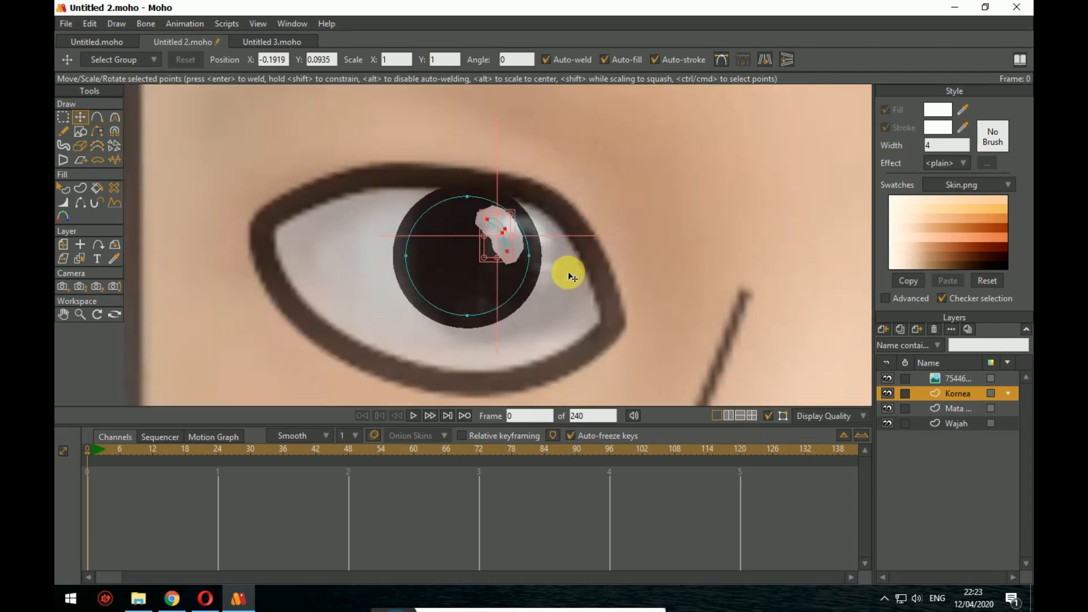
pyautogui.scroll(5, 568, 272)
pyautogui.moveTo(561, 262); pyautogui.dragTo(606, 315)
pyautogui.moveTo(466, 273); pyautogui.dragTo(470, 266)
pyautogui.click(469, 276)
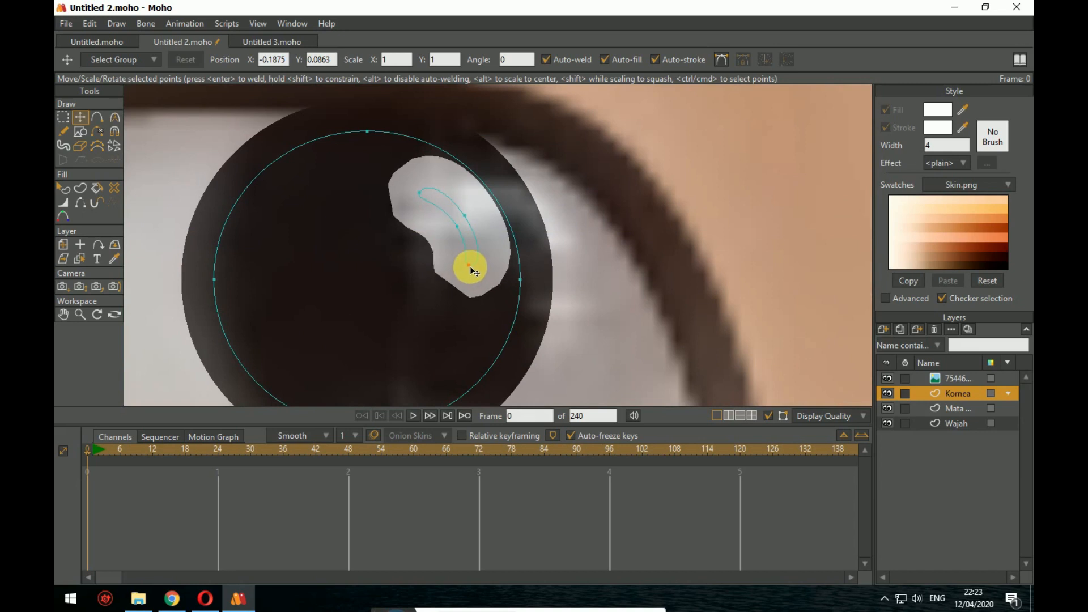
pyautogui.moveTo(419, 194); pyautogui.dragTo(432, 202)
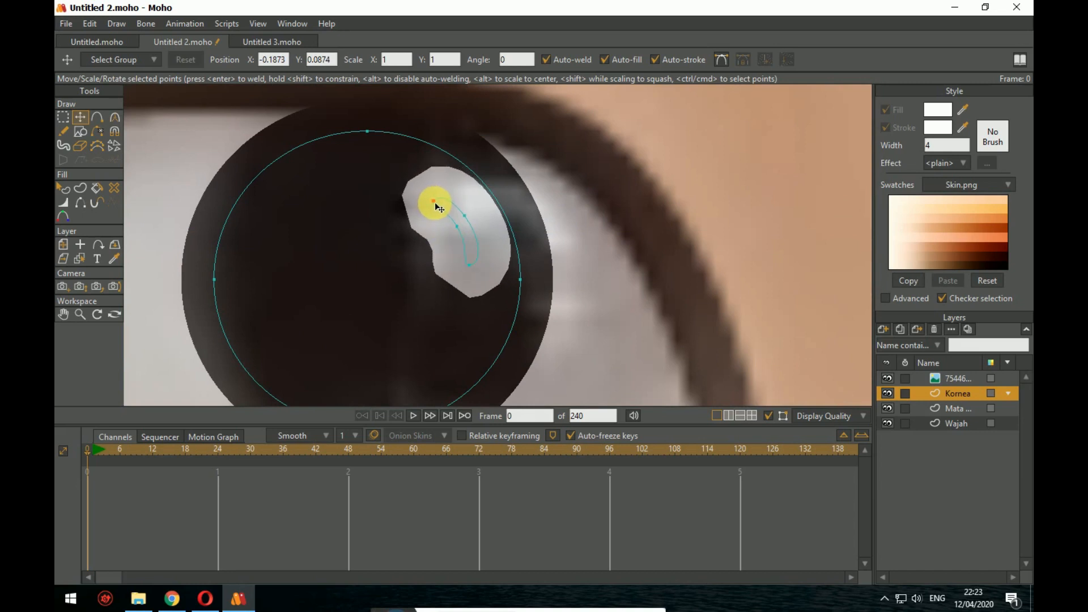
# Step: Hide the reference photo layer and examine the finished eye on the cartoon face
pyautogui.scroll(-7, 635, 284)
pyautogui.moveTo(653, 302); pyautogui.dragTo(552, 253)
pyautogui.scroll(-2, 552, 253)
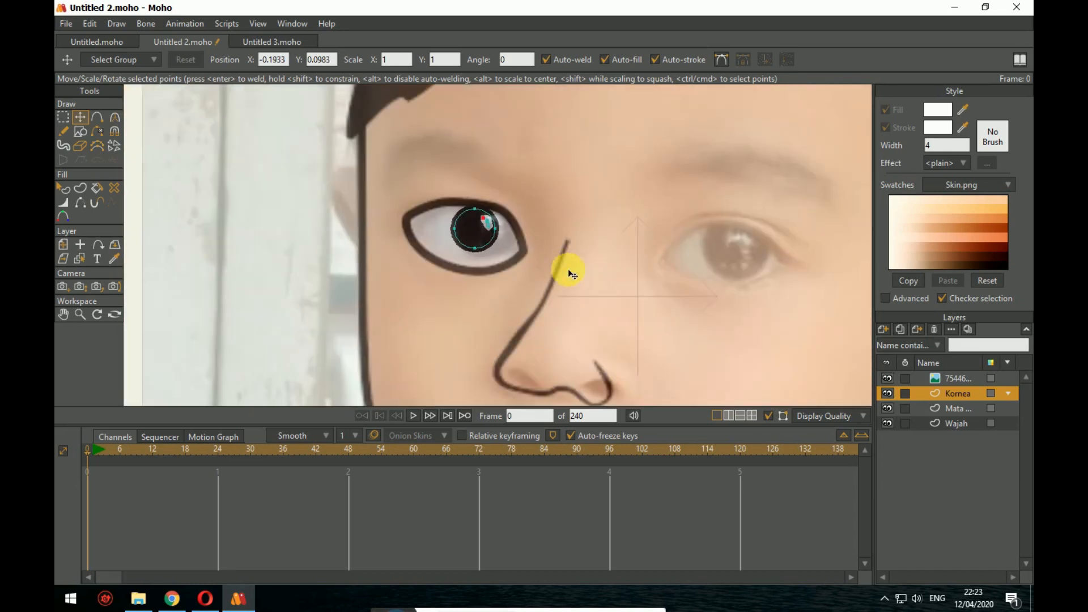
pyautogui.click(63, 188)
pyautogui.scroll(-4, 486, 284)
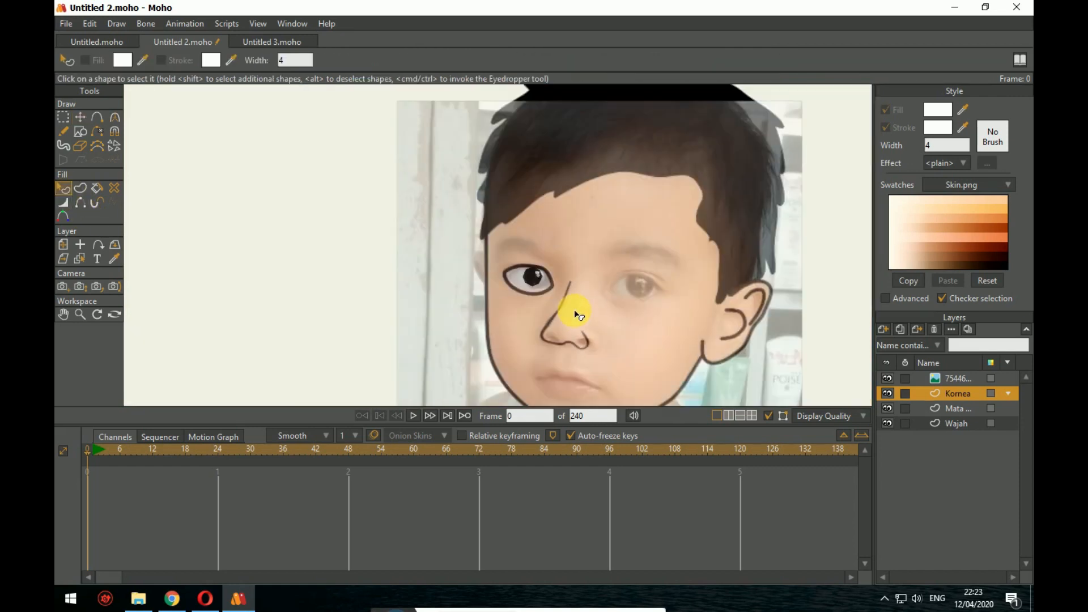
pyautogui.moveTo(596, 316); pyautogui.dragTo(521, 306)
pyautogui.click(892, 382)
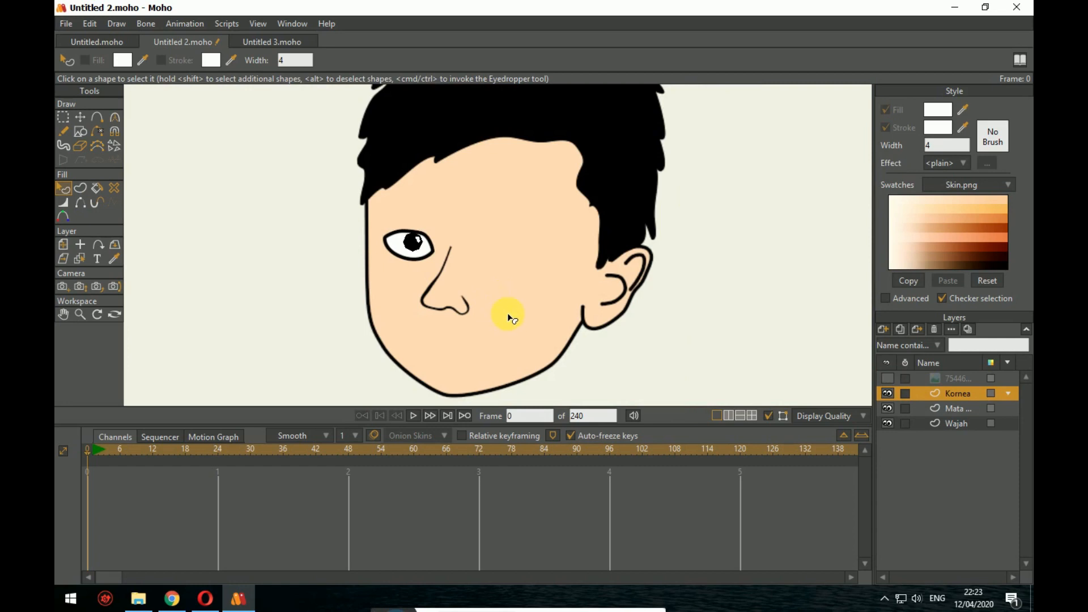
pyautogui.scroll(3, 578, 303)
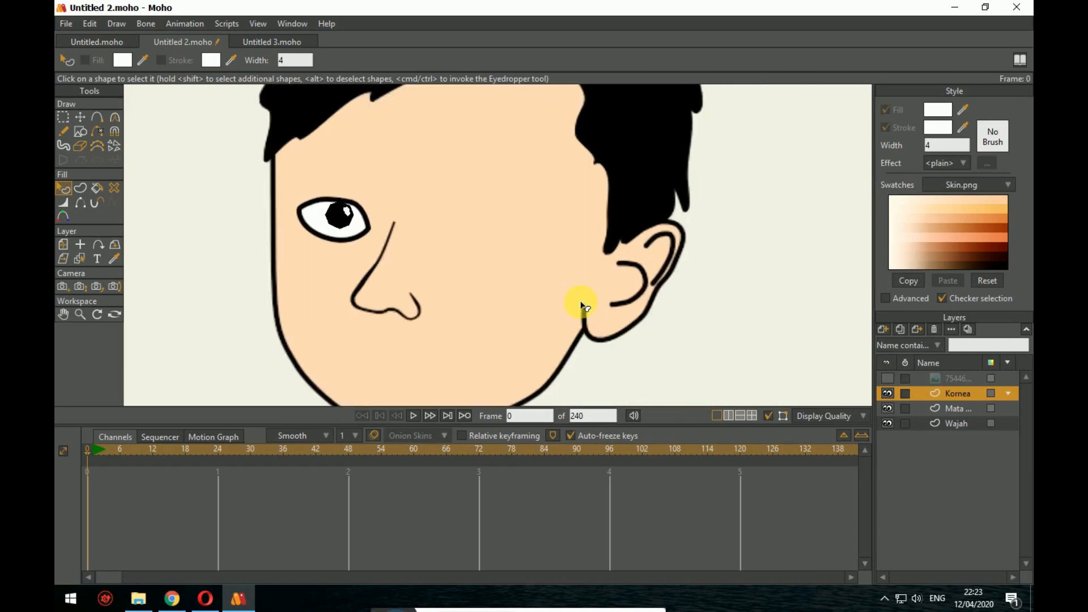
pyautogui.moveTo(529, 304); pyautogui.dragTo(614, 313)
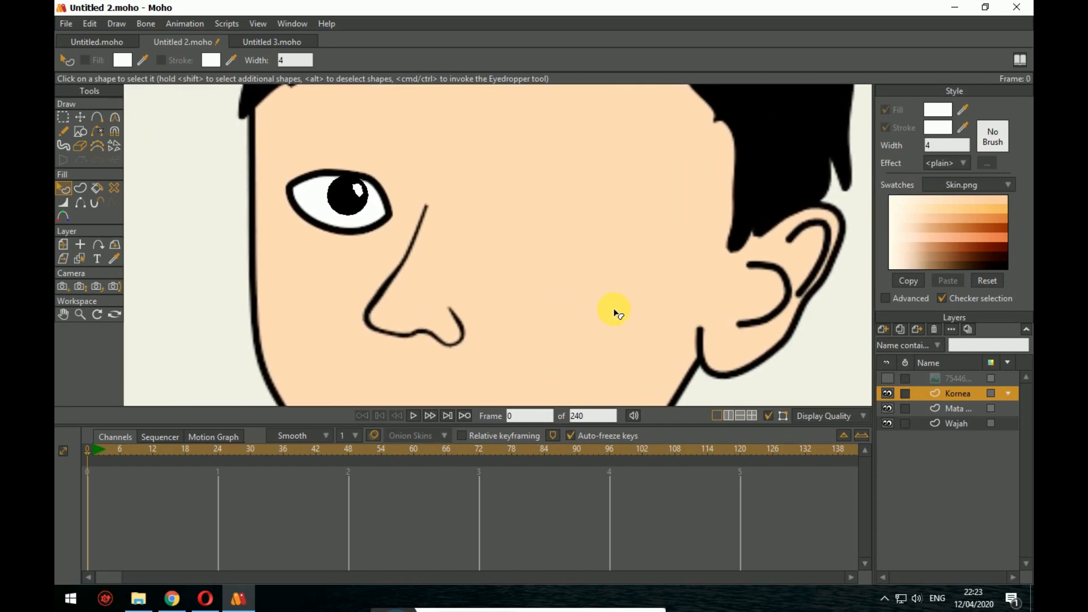
# Step: Duplicate the eye outline on the Mata layer and place the copy on the other side of the nose
pyautogui.click(952, 407)
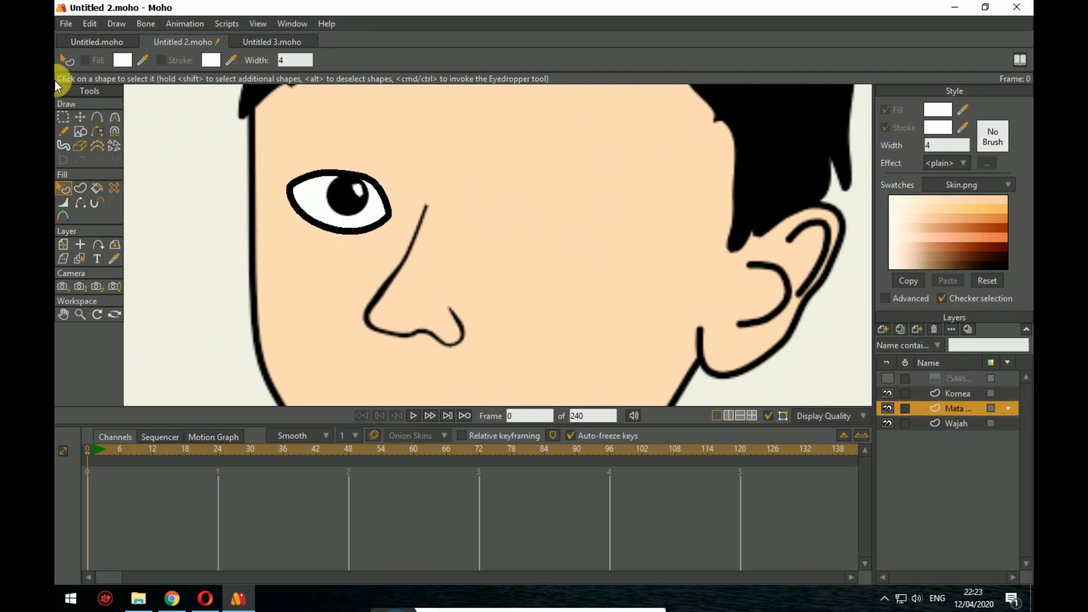
pyautogui.click(64, 117)
pyautogui.moveTo(270, 161); pyautogui.dragTo(400, 268)
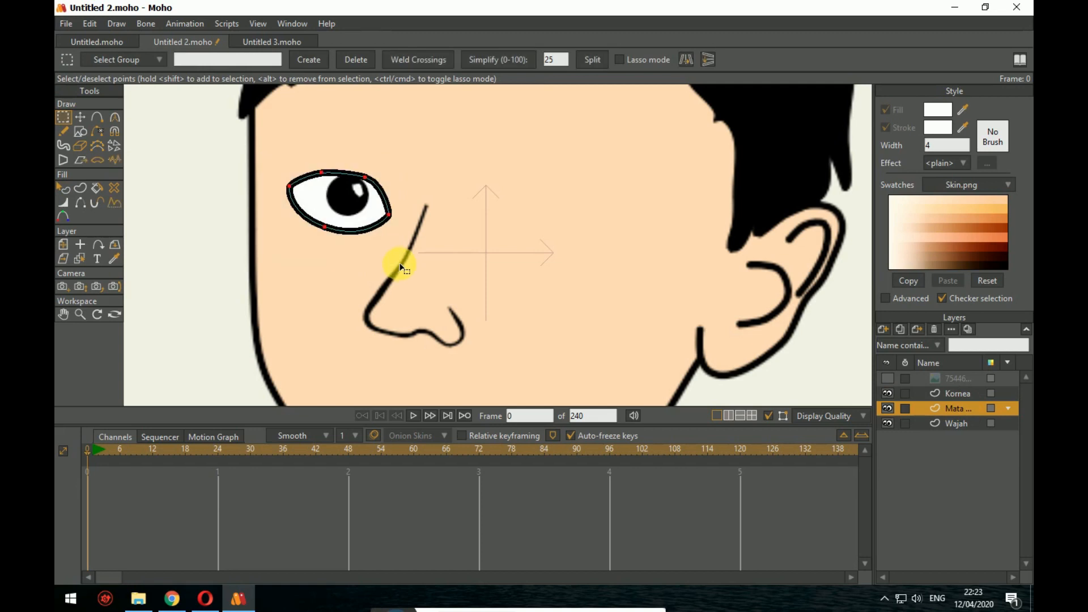
pyautogui.press('t')
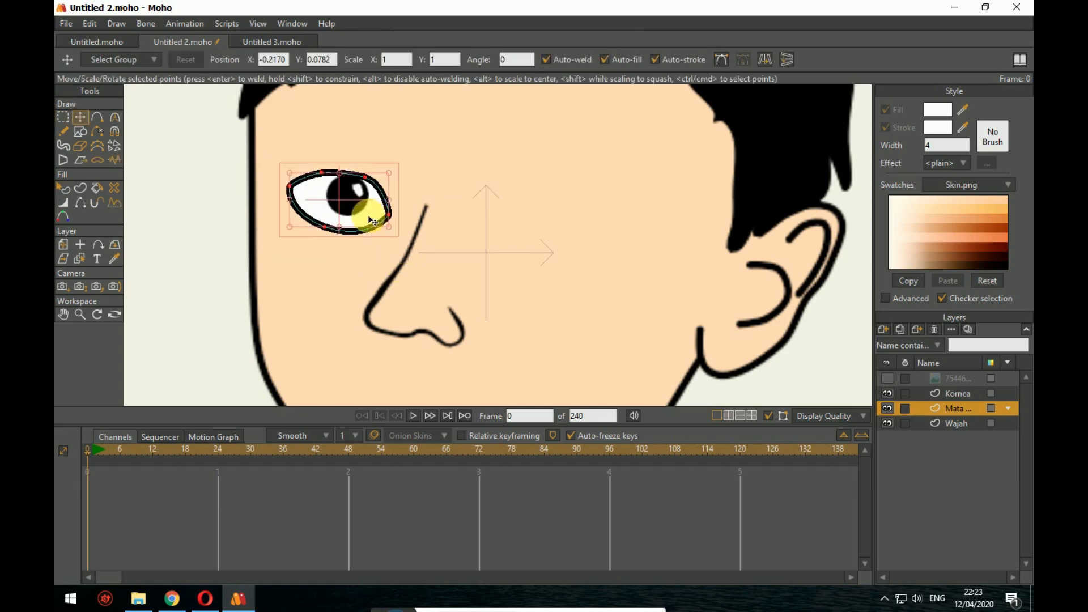
pyautogui.moveTo(371, 220); pyautogui.dragTo(596, 236)
# Step: Show the reference photo layer again and flip the copied eye outline horizontally
pyautogui.click(893, 376)
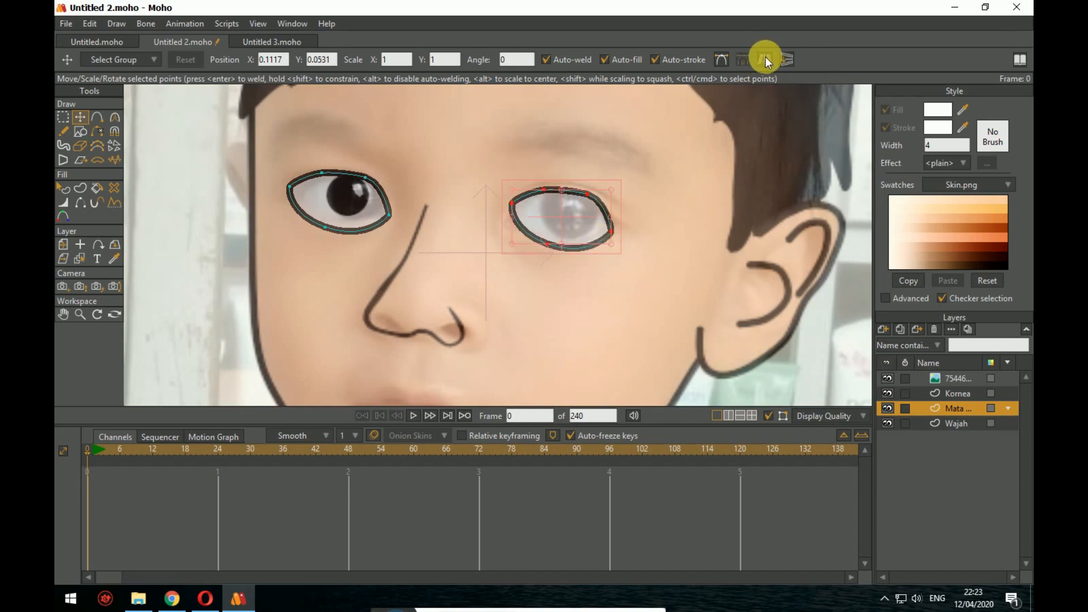
pyautogui.click(765, 57)
pyautogui.click(765, 58)
pyautogui.click(765, 58)
pyautogui.click(766, 57)
pyautogui.click(766, 58)
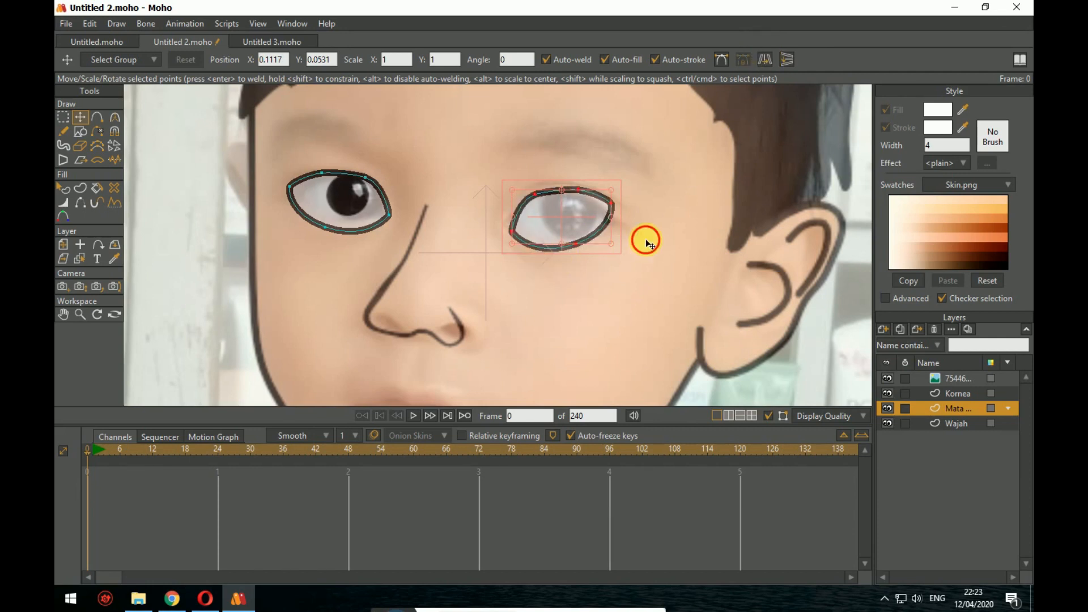
# Step: Rotate, resize and position the flipped eye outline to match the second eye in the photo
pyautogui.click(630, 224)
pyautogui.doubleClick(603, 217)
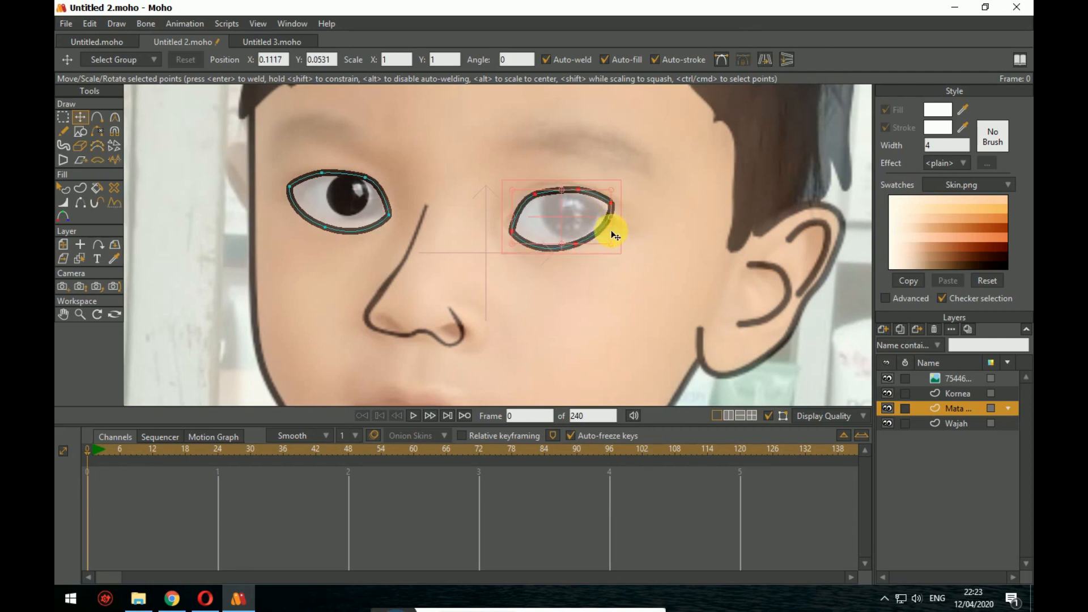
pyautogui.moveTo(613, 233)
pyautogui.mouseDown()
pyautogui.moveTo(644, 219)
pyautogui.moveTo(603, 225)
pyautogui.mouseUp()
pyautogui.moveTo(604, 188); pyautogui.dragTo(611, 194)
pyautogui.moveTo(596, 207); pyautogui.dragTo(630, 228)
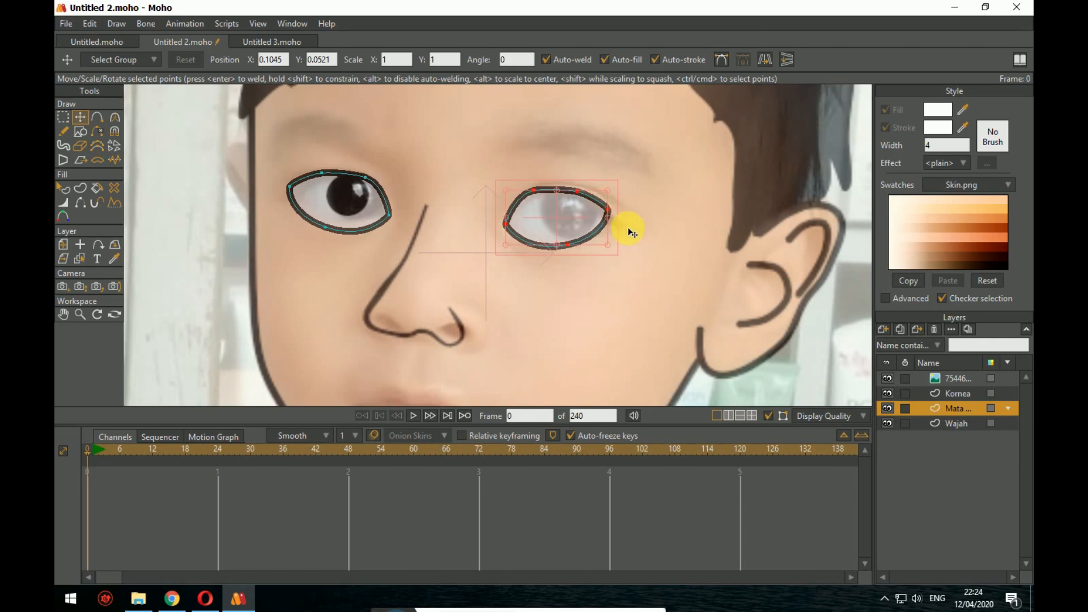
pyautogui.scroll(2, 630, 232)
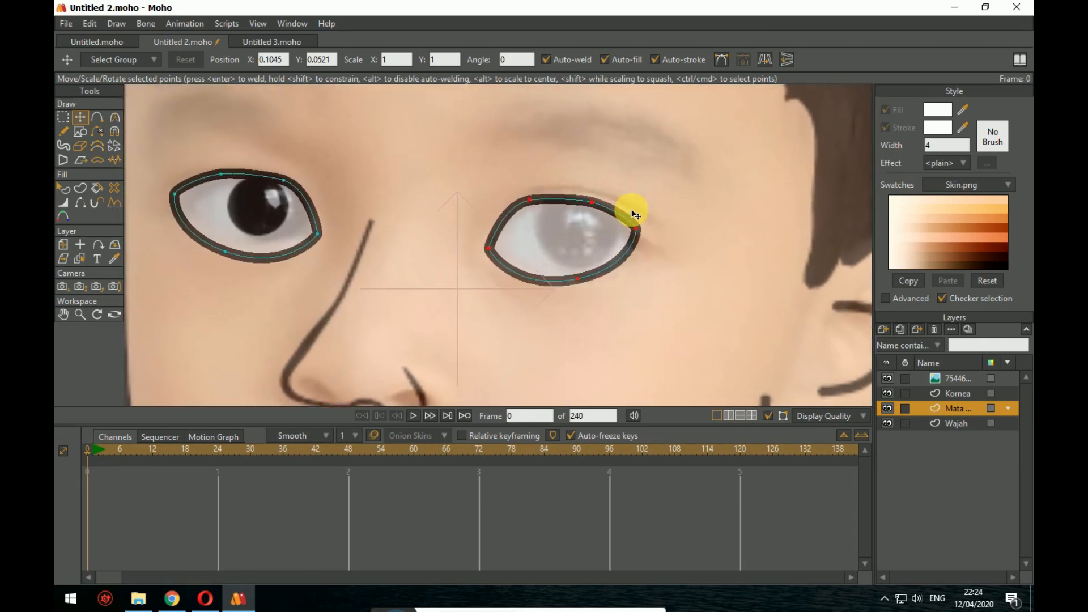
# Step: Move the second eye outline's upper and outer corner points to follow the eye shape in the photo
pyautogui.moveTo(635, 215)
pyautogui.mouseDown()
pyautogui.moveTo(656, 177)
pyautogui.moveTo(632, 208)
pyautogui.mouseUp()
pyautogui.click(675, 221)
pyautogui.moveTo(530, 198); pyautogui.dragTo(652, 241)
pyautogui.moveTo(656, 243)
pyautogui.mouseDown()
pyautogui.moveTo(700, 250)
pyautogui.moveTo(651, 245)
pyautogui.mouseUp()
pyautogui.moveTo(597, 198); pyautogui.dragTo(625, 214)
pyautogui.click(537, 198)
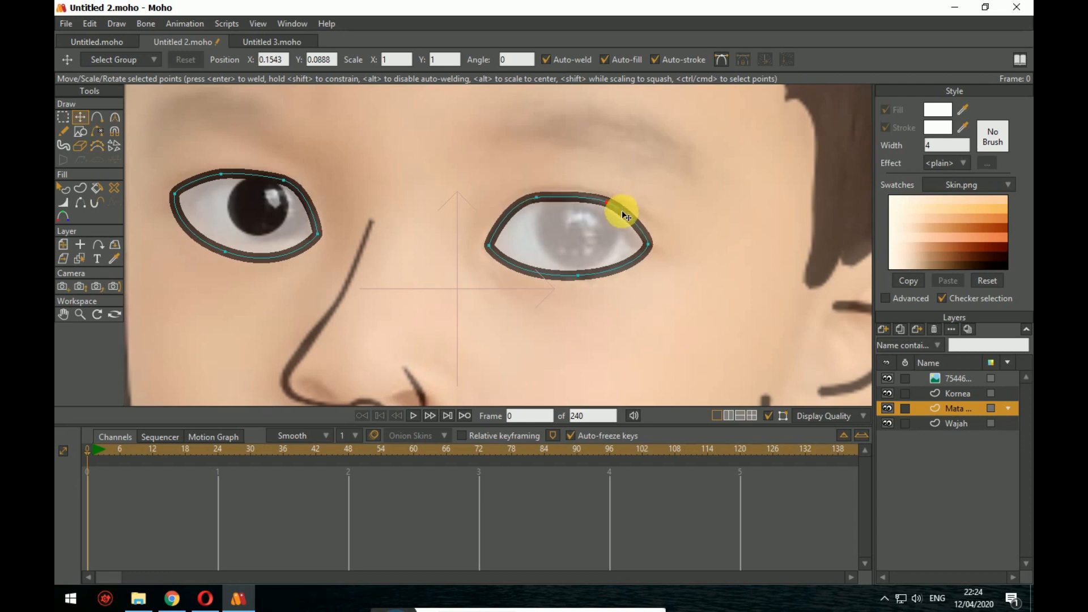
pyautogui.click(650, 245)
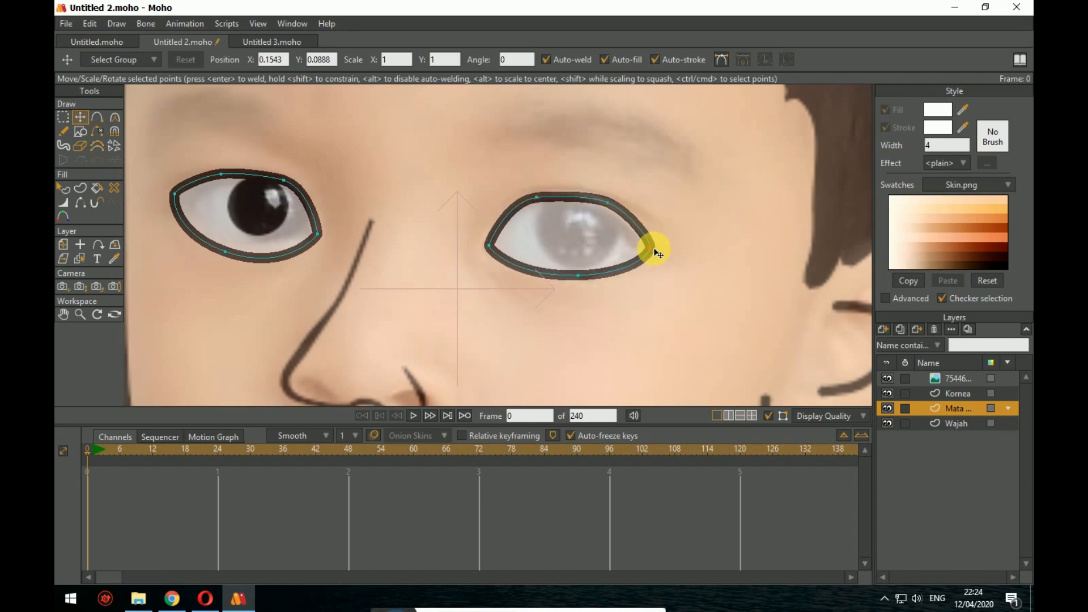
pyautogui.moveTo(658, 253); pyautogui.dragTo(655, 256)
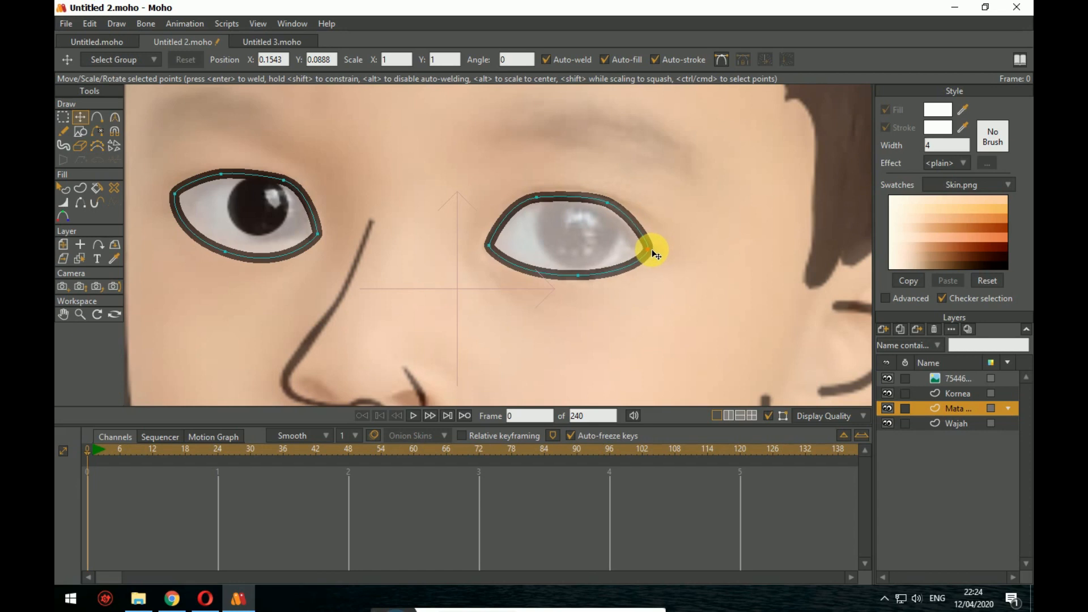
# Step: Adjust the curvature at the corner points of both eye outlines on the Mata layer
pyautogui.click(111, 120)
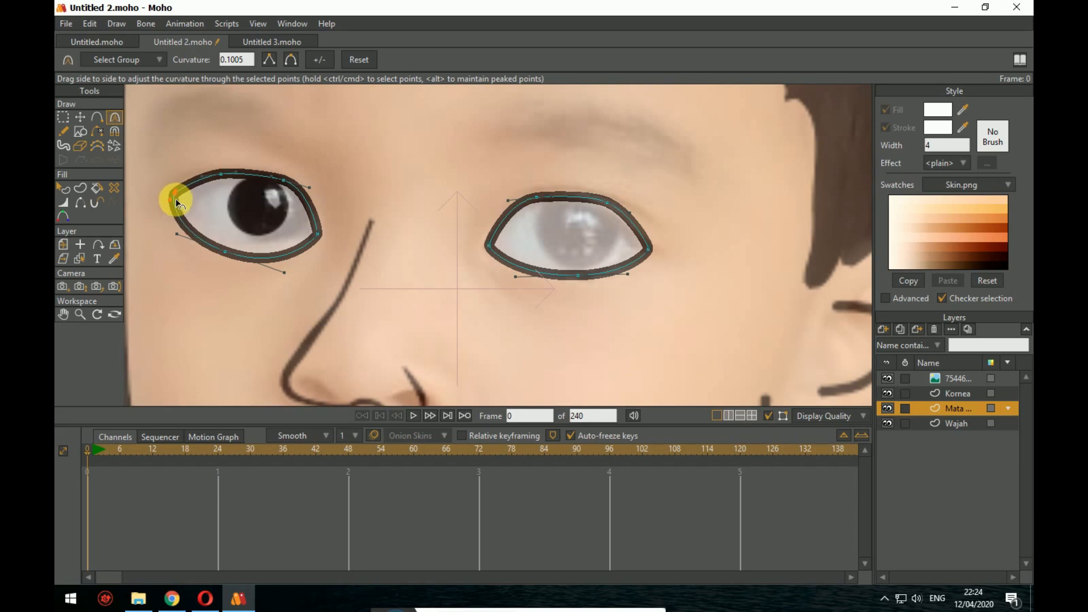
pyautogui.click(412, 199)
pyautogui.scroll(-2, 436, 236)
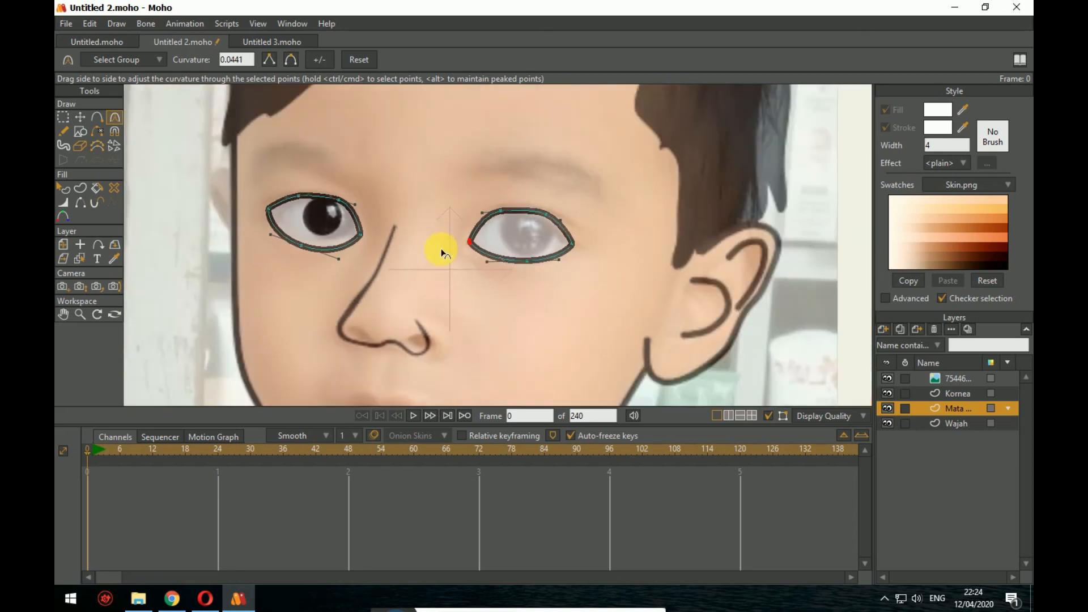
# Step: Duplicate the black iris with its highlight on the Kornea layer and place the copy inside the second eye
pyautogui.click(80, 120)
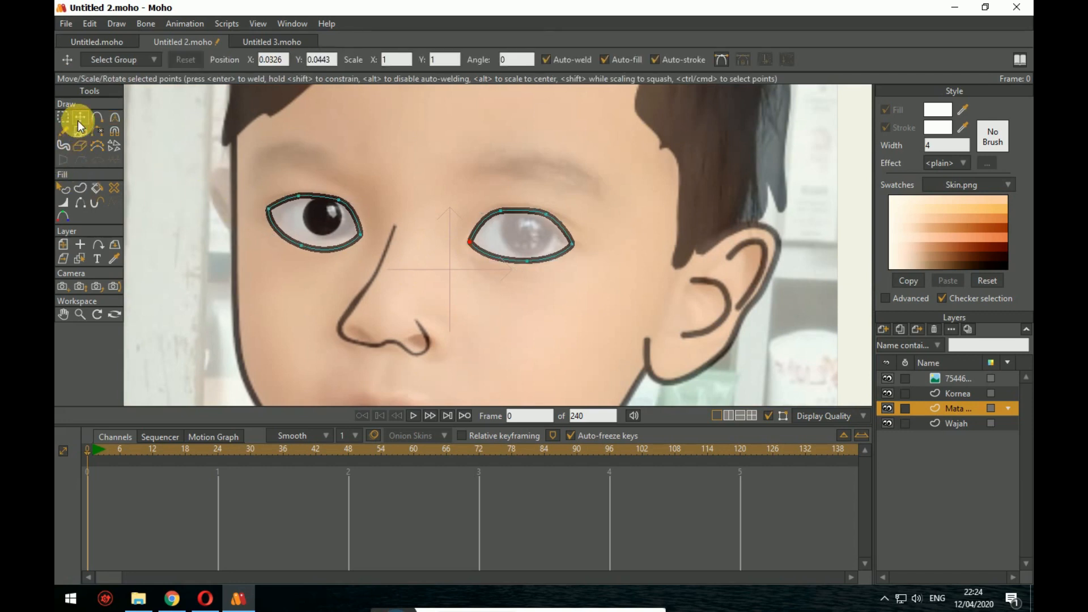
pyautogui.click(962, 393)
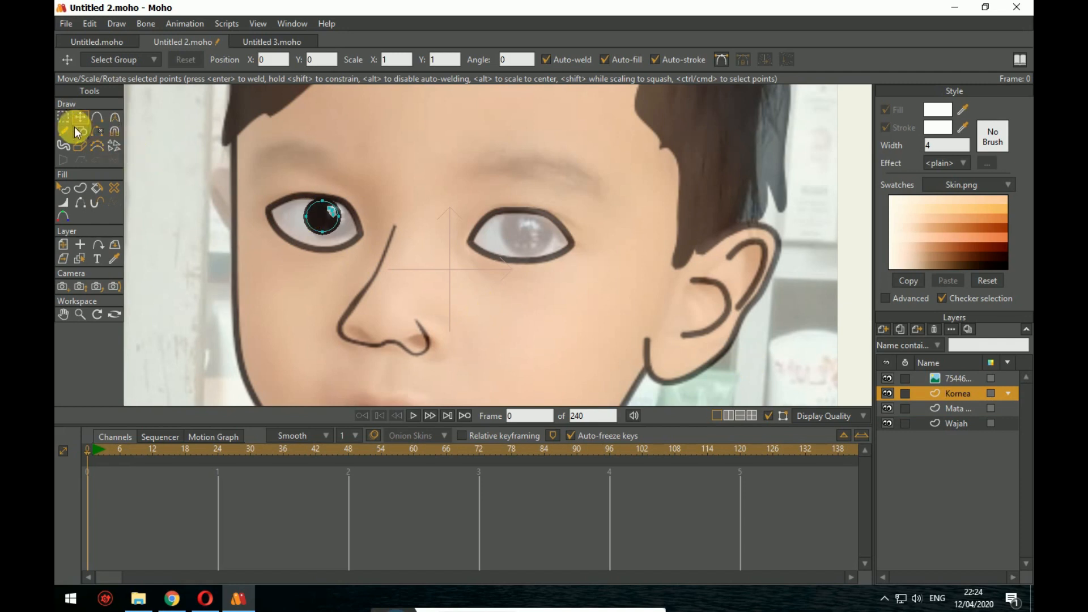
pyautogui.click(63, 117)
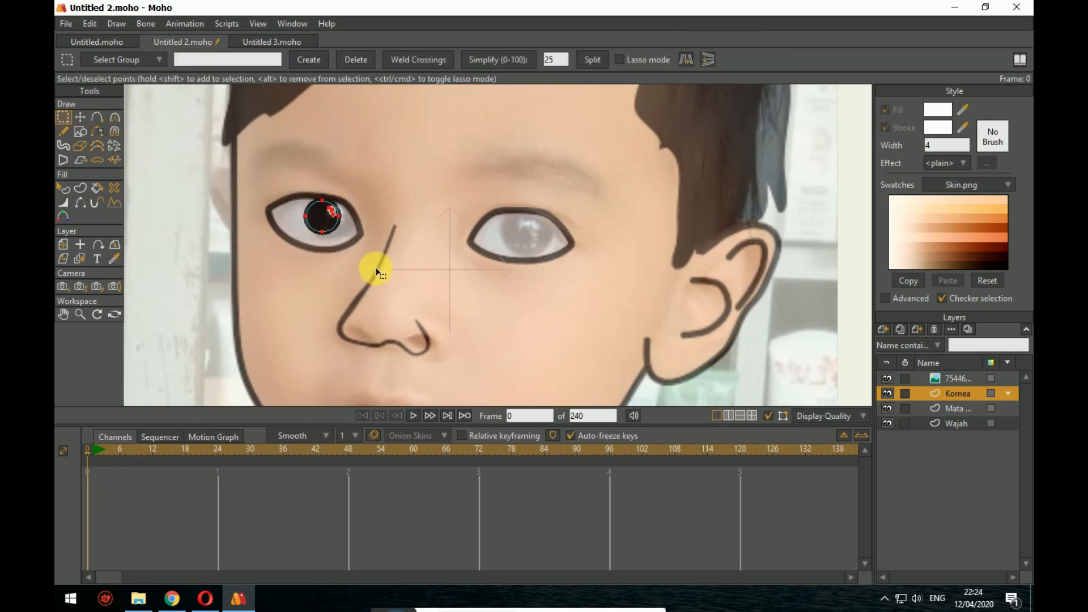
pyautogui.press('t')
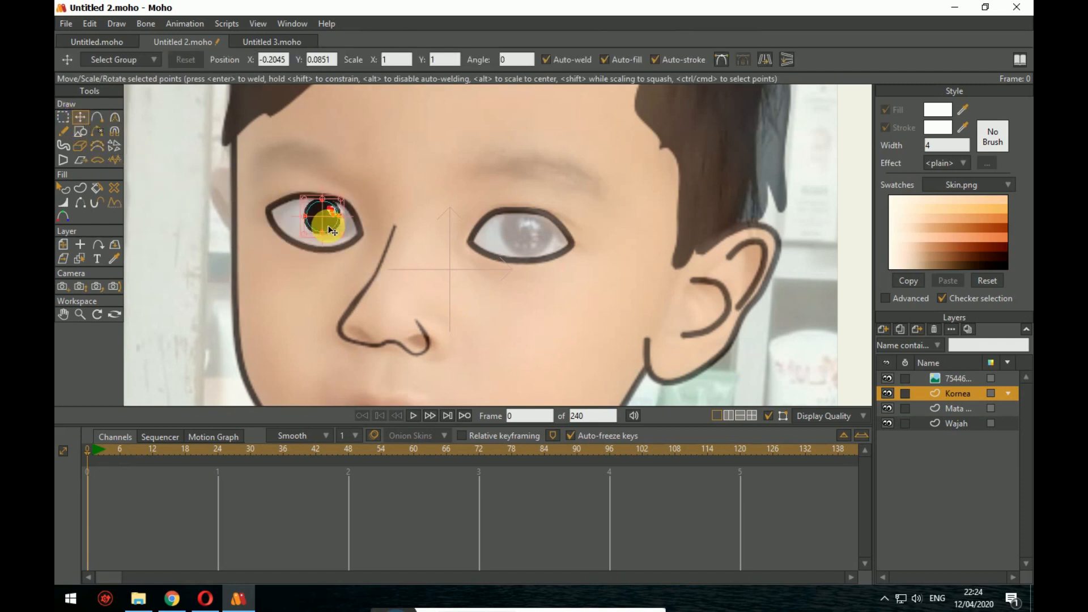
pyautogui.moveTo(320, 223); pyautogui.dragTo(526, 245)
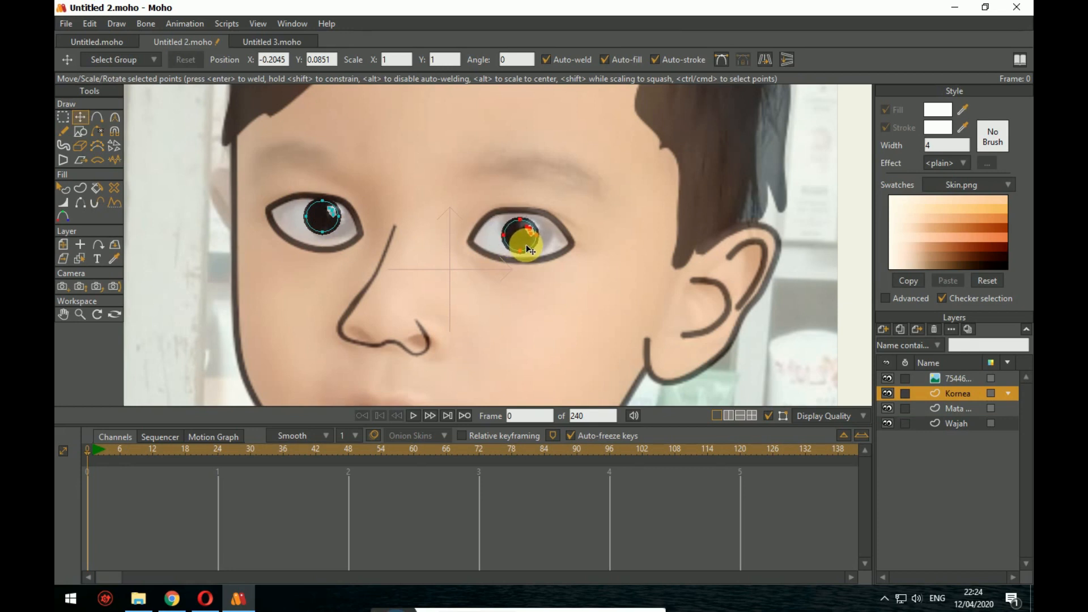
pyautogui.click(318, 215)
pyautogui.click(309, 227)
pyautogui.click(395, 193)
pyautogui.moveTo(391, 189); pyautogui.dragTo(327, 231)
pyautogui.hotkey('ctrl', 'z')
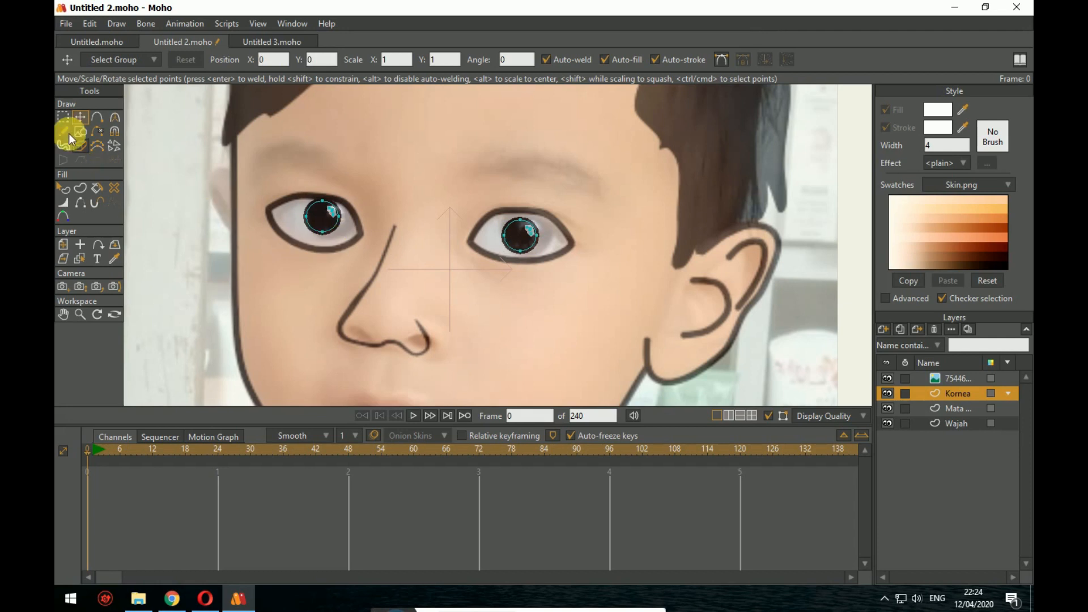
# Step: Move the first eye's iris and highlight slightly outward and down, away from the nose
pyautogui.click(63, 119)
pyautogui.moveTo(254, 164); pyautogui.dragTo(318, 238)
pyautogui.click(80, 117)
pyautogui.click(395, 238)
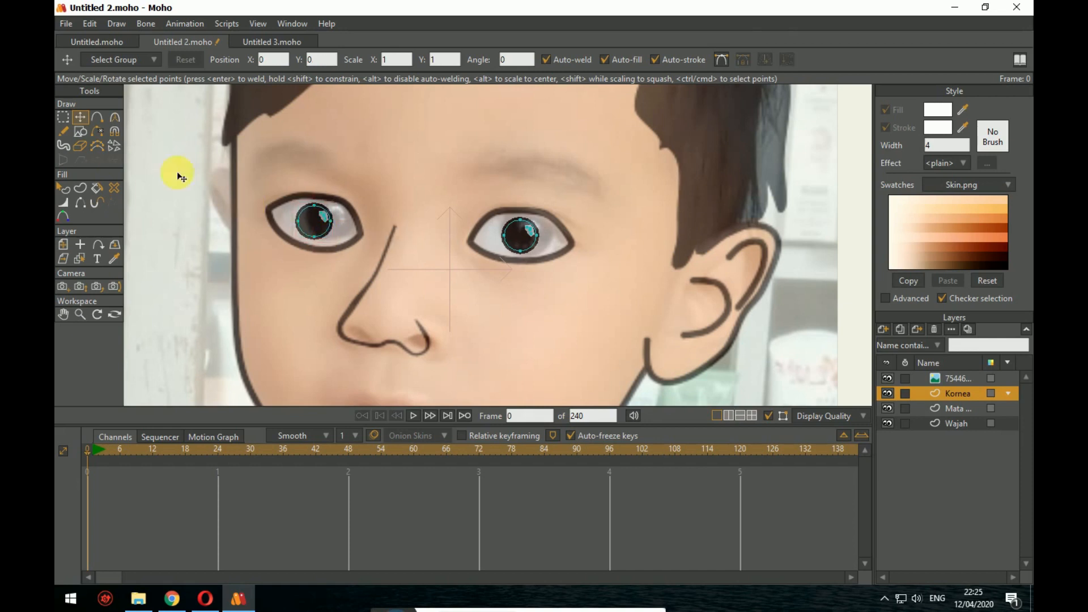
# Step: Select the second eye's iris and highlight and nudge them slightly into place within the eye outline
pyautogui.click(62, 117)
pyautogui.moveTo(456, 201); pyautogui.dragTo(610, 286)
pyautogui.moveTo(473, 204); pyautogui.dragTo(561, 289)
pyautogui.click(80, 116)
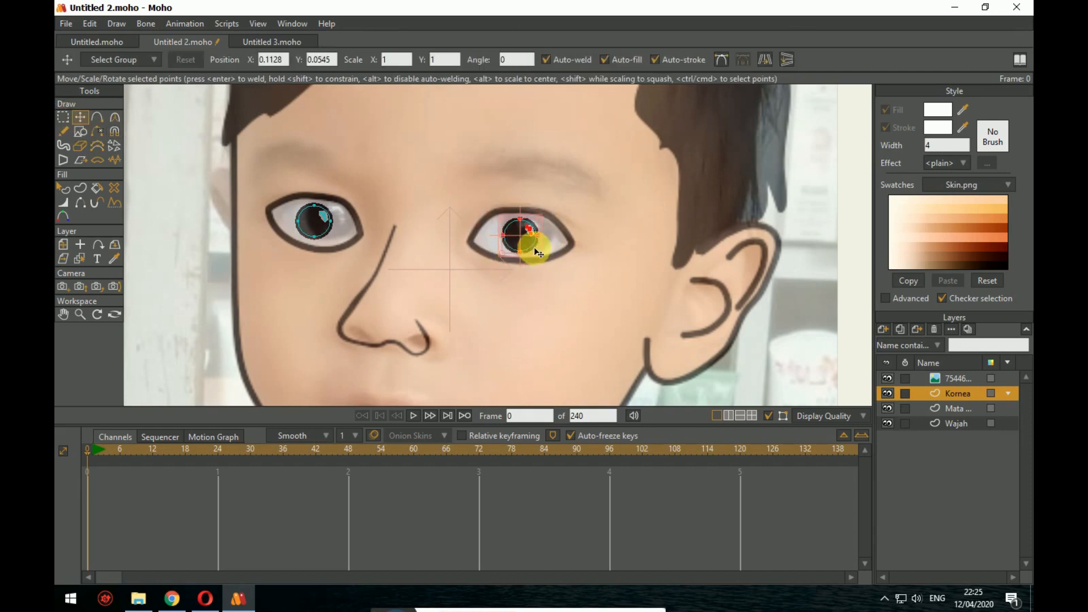
pyautogui.click(573, 305)
pyautogui.scroll(-5, 574, 308)
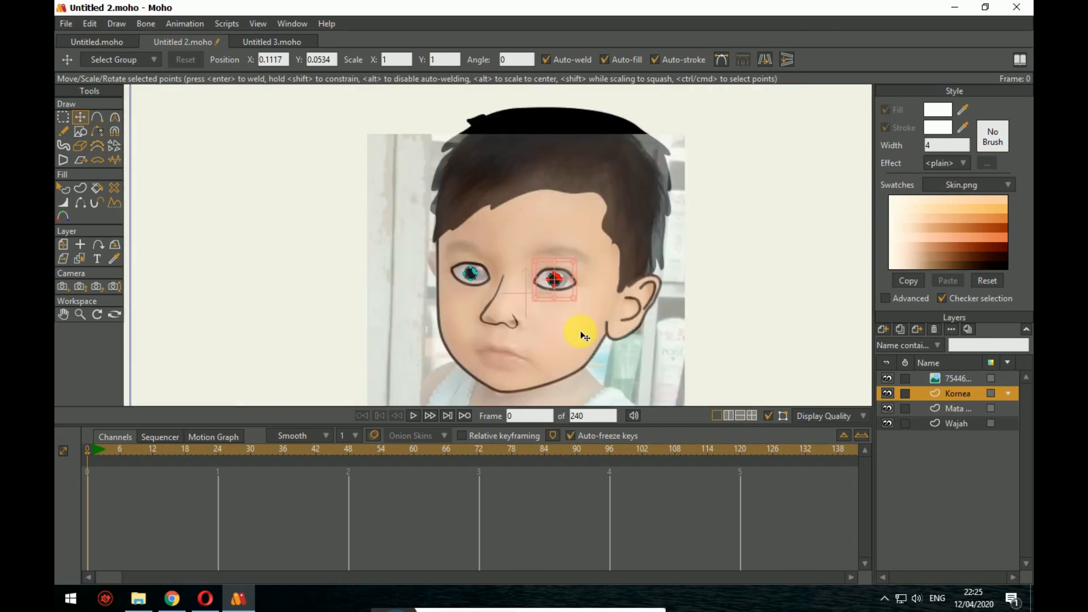
pyautogui.moveTo(580, 335); pyautogui.dragTo(557, 311)
pyautogui.click(717, 357)
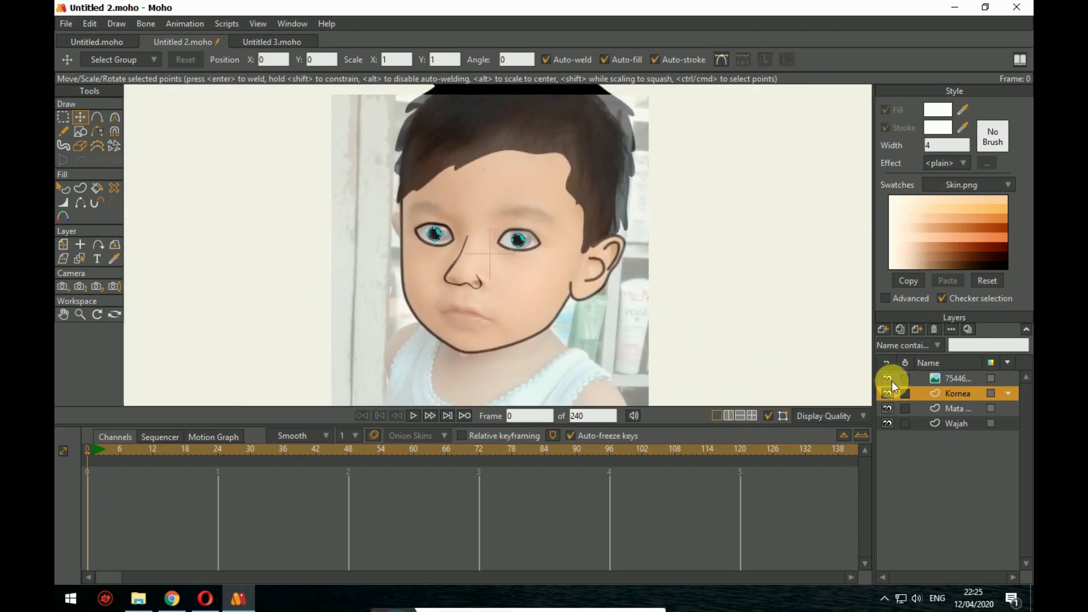
# Step: Hide the reference photo layer to check the drawn eyes on the face, and show the photo again
pyautogui.click(887, 378)
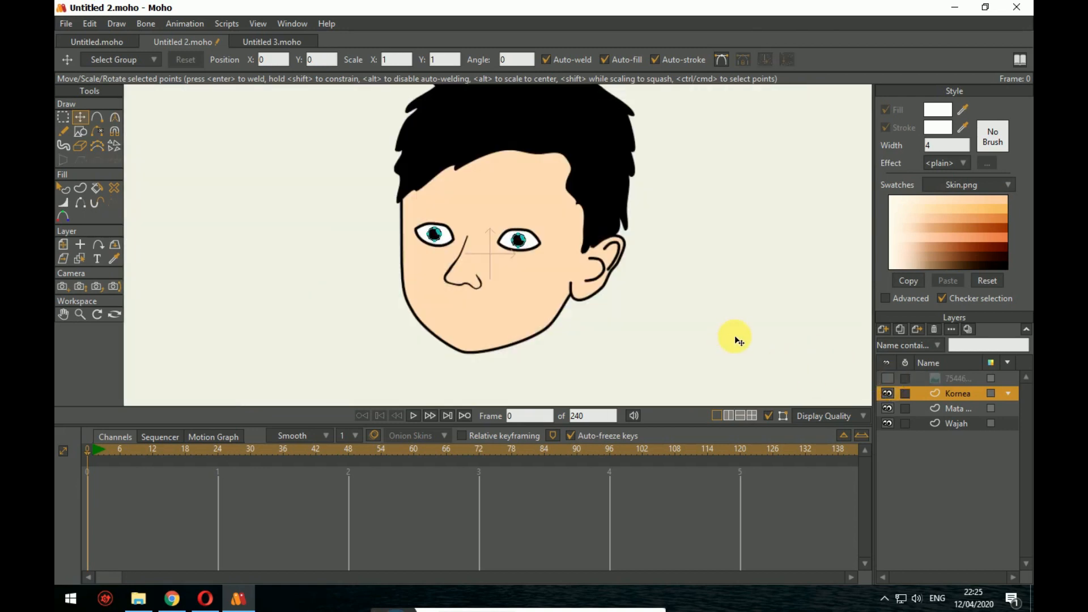
pyautogui.click(64, 187)
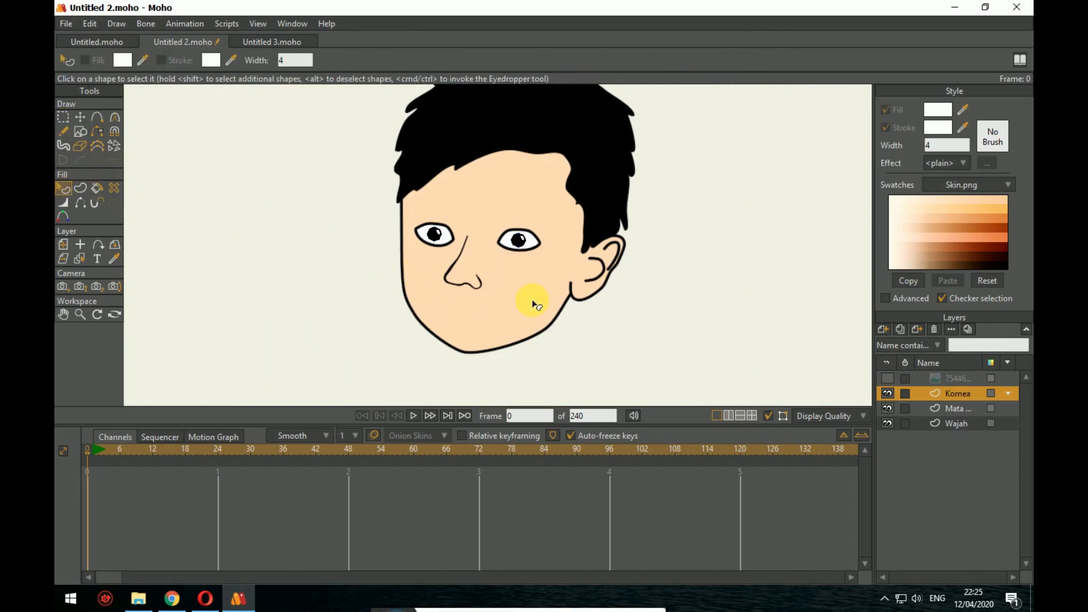
pyautogui.click(888, 378)
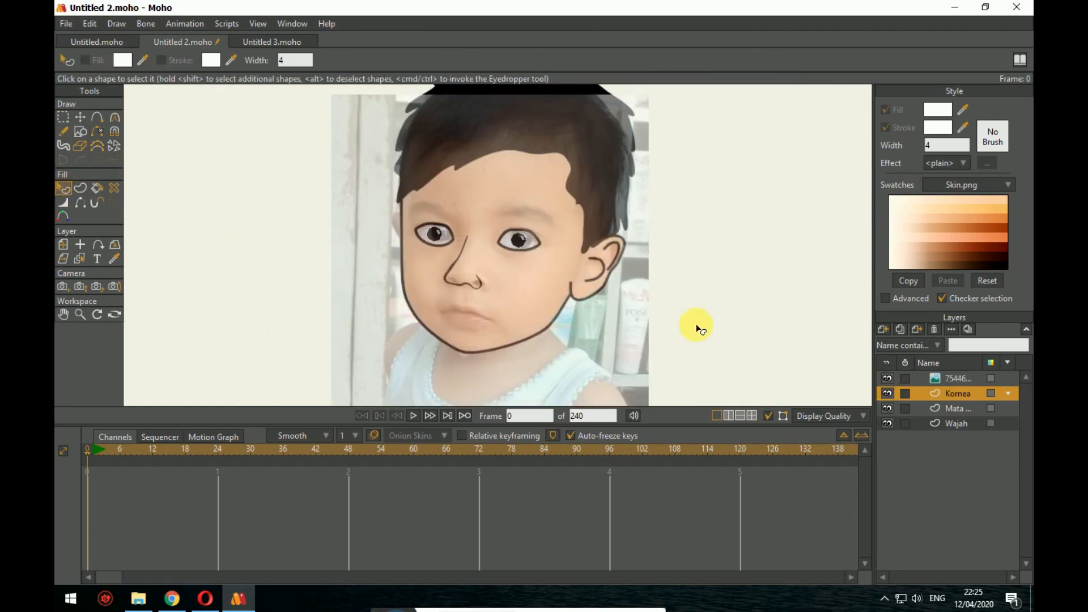
# Step: Draw a five-point curve along the photo's eyebrow above the first eye with the Add Point tool
pyautogui.scroll(3, 692, 328)
pyautogui.scroll(-3, 692, 327)
pyautogui.scroll(2, 668, 357)
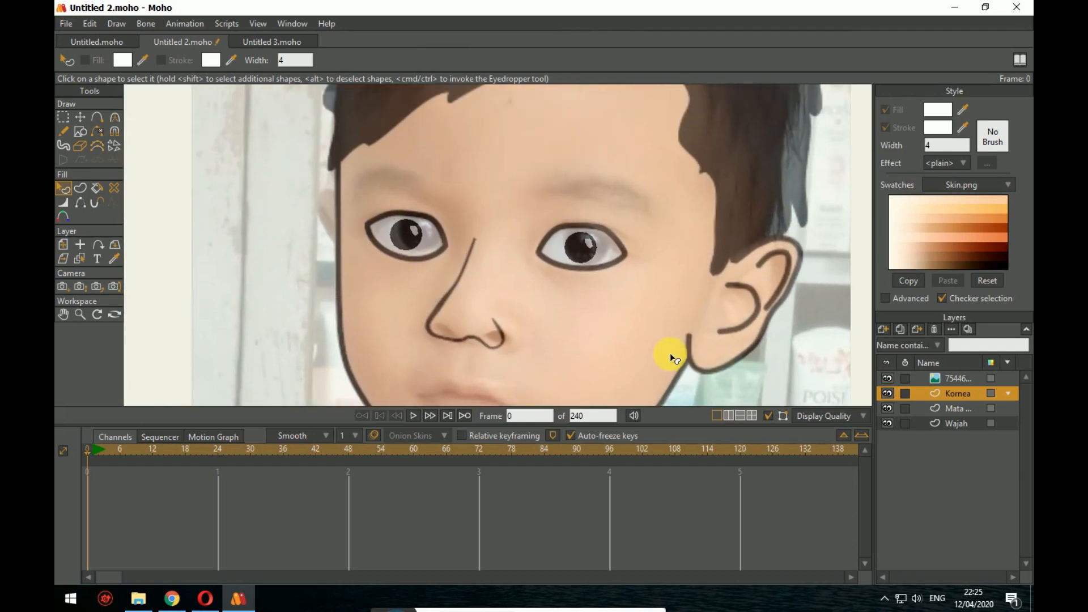
pyautogui.scroll(2, 527, 341)
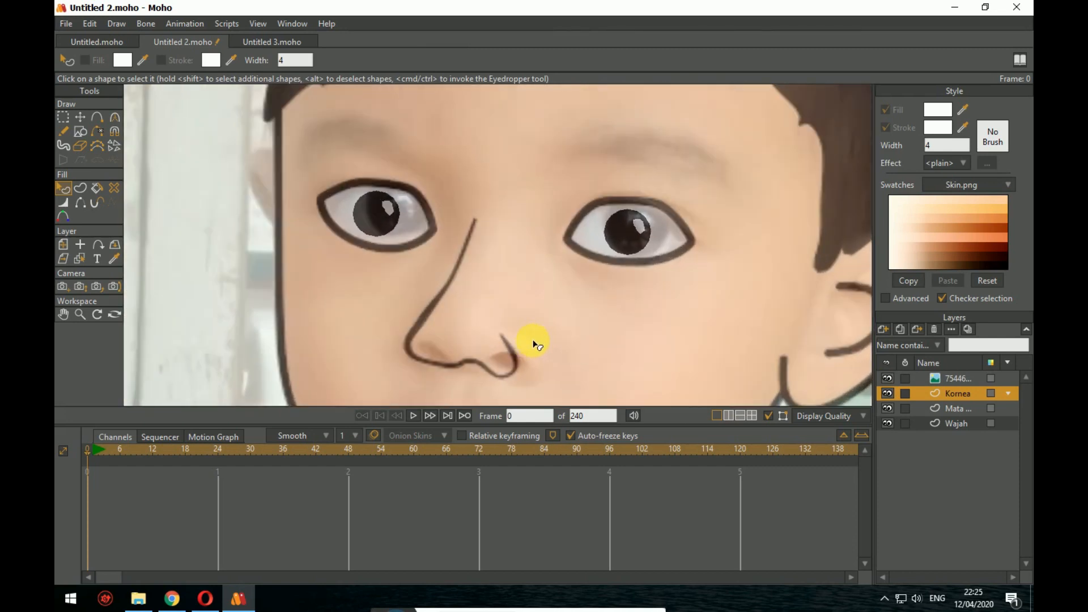
pyautogui.click(97, 118)
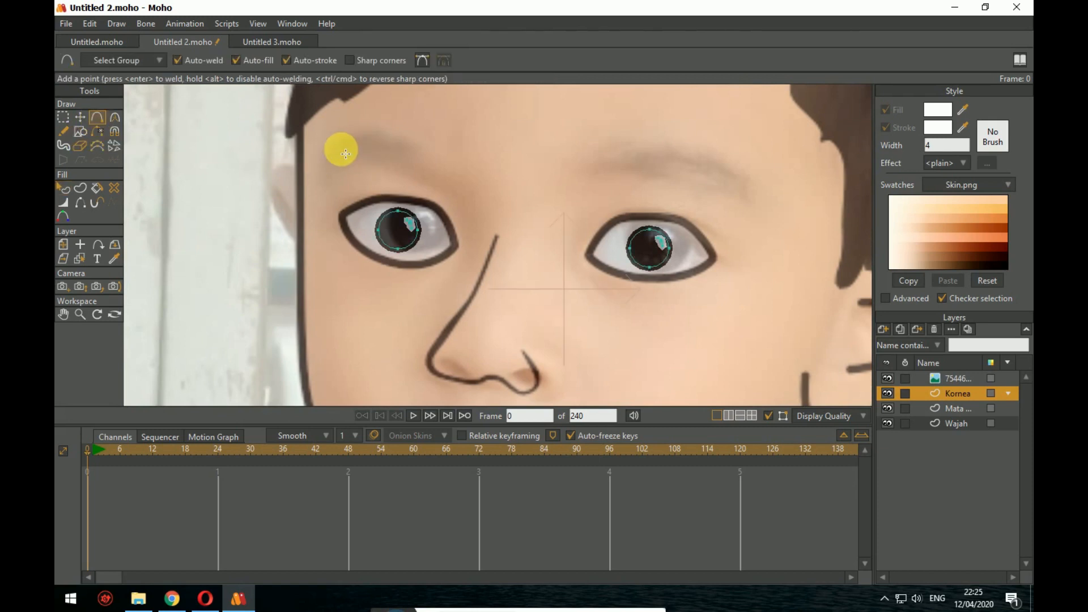
pyautogui.moveTo(344, 158); pyautogui.dragTo(454, 169)
pyautogui.moveTo(455, 168); pyautogui.dragTo(481, 182)
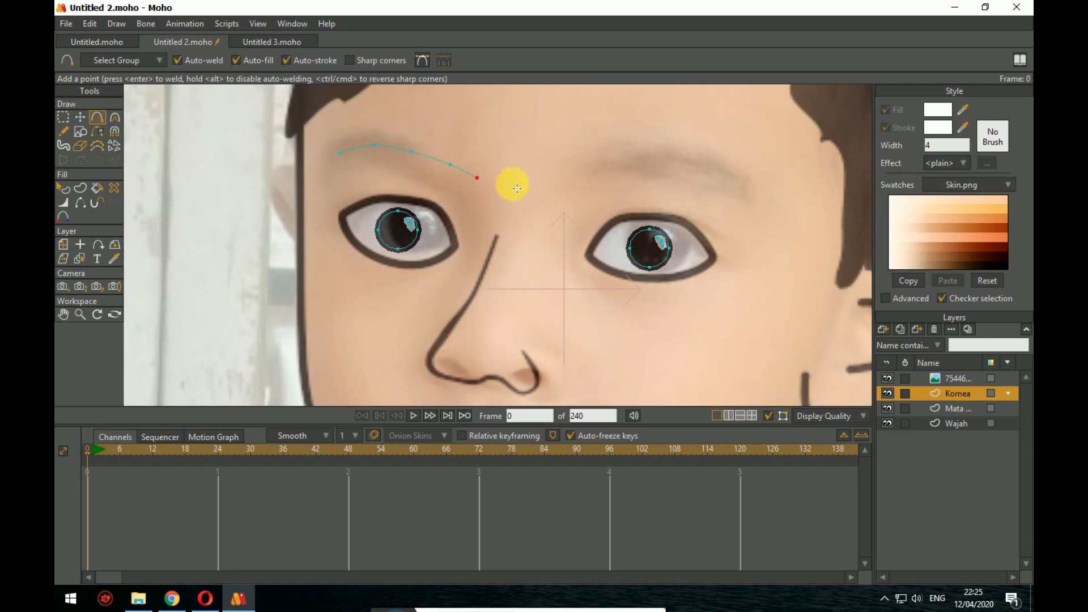
# Step: Select the eyebrow curve, set the stroke colour to black and create a shape from it
pyautogui.click(64, 124)
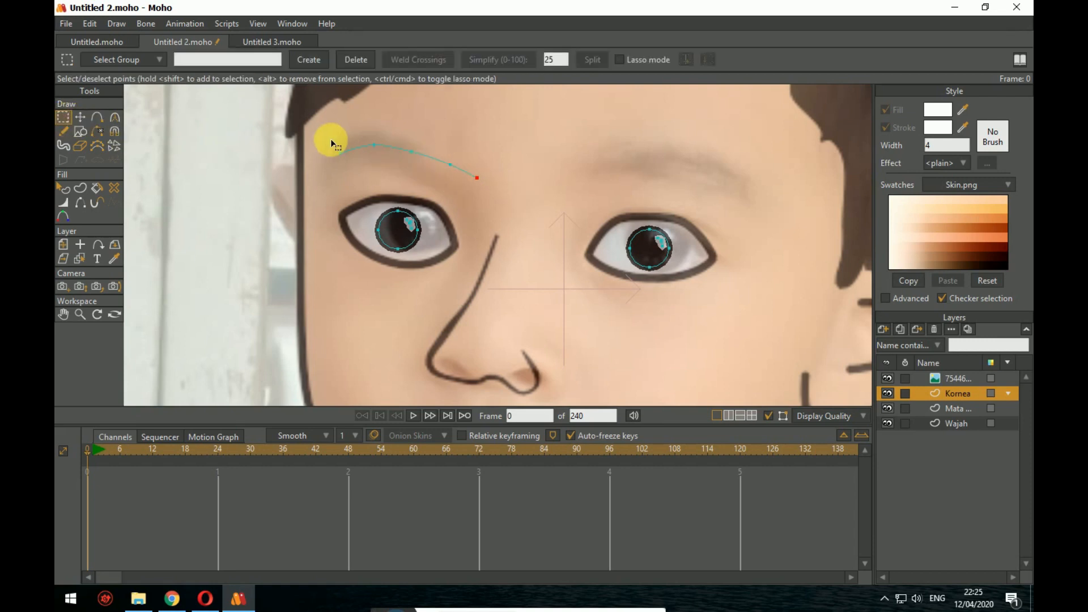
pyautogui.moveTo(311, 130); pyautogui.dragTo(528, 178)
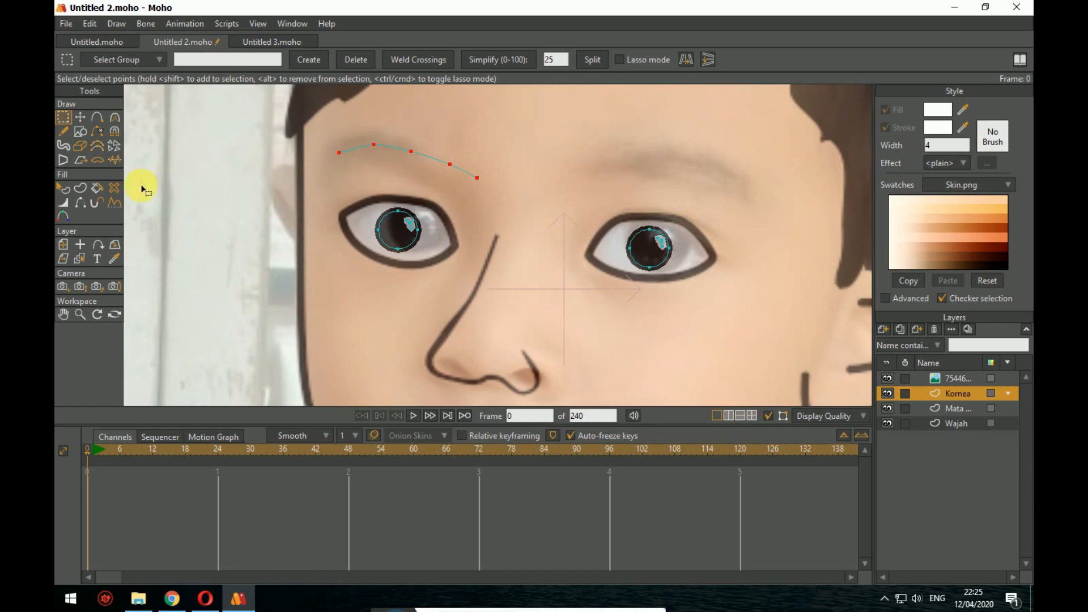
pyautogui.click(84, 192)
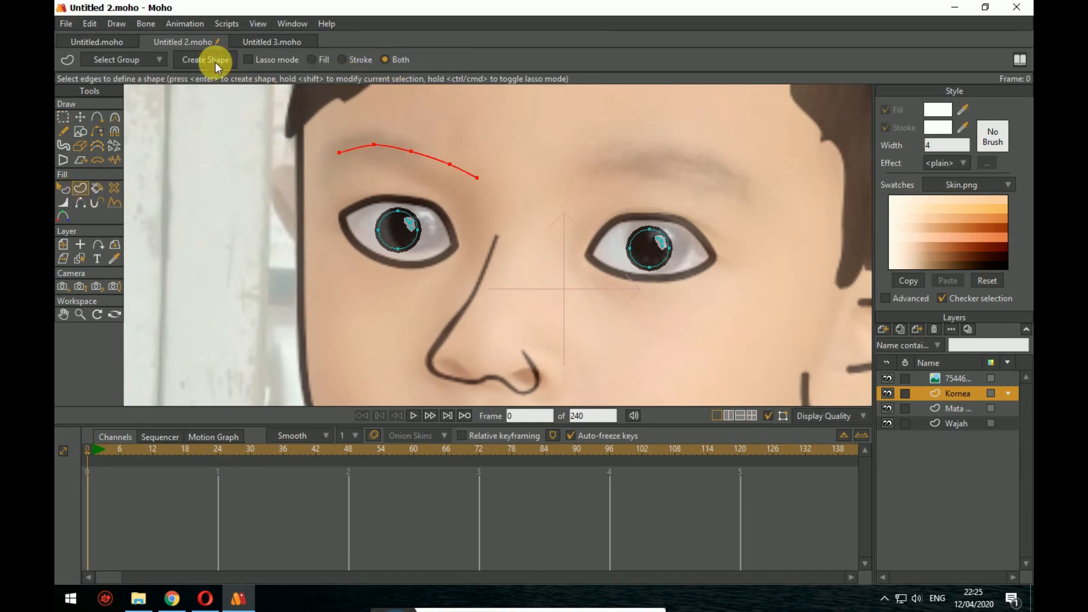
pyautogui.click(938, 127)
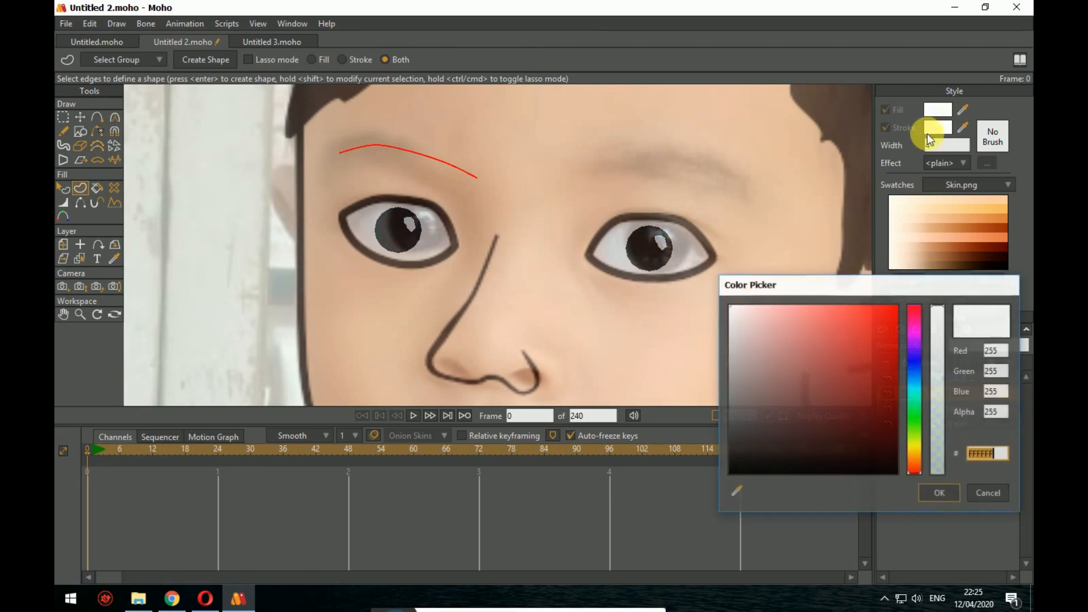
pyautogui.moveTo(770, 374); pyautogui.dragTo(730, 475)
pyautogui.click(939, 493)
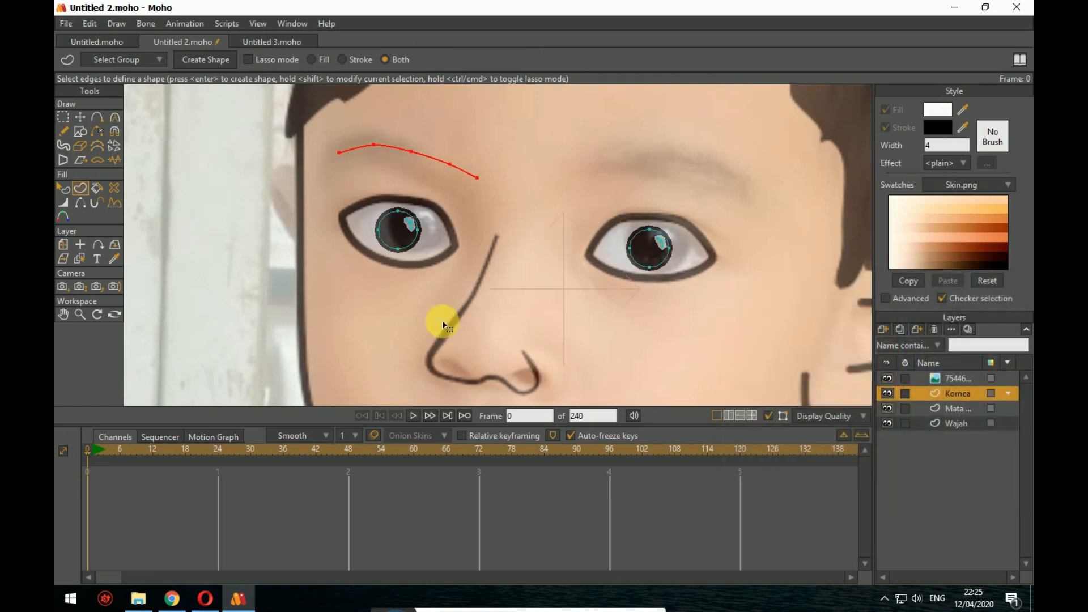
pyautogui.click(209, 59)
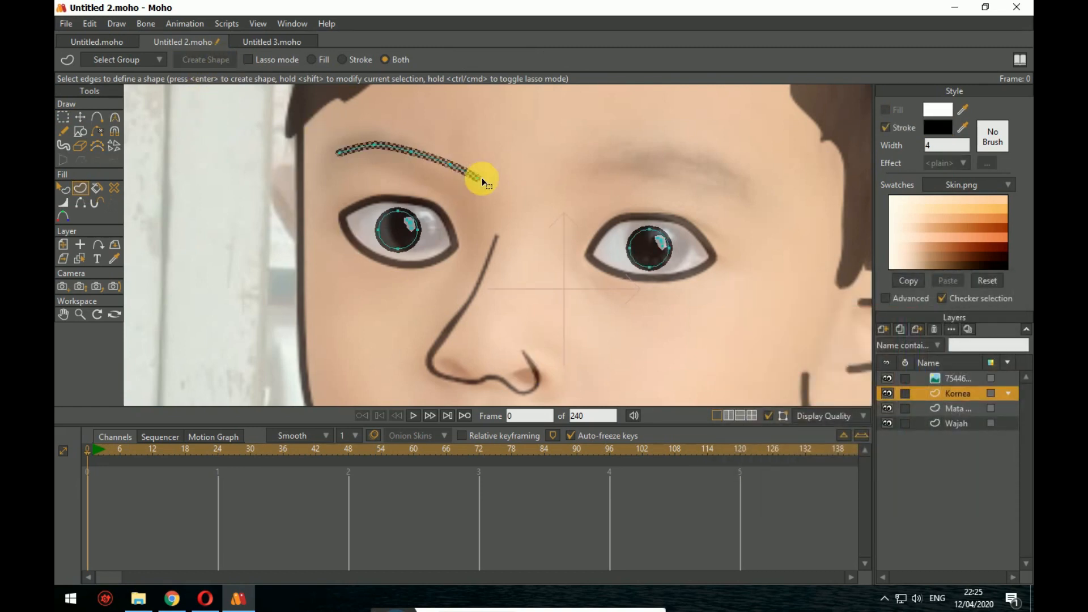
# Step: Vary the eyebrow's line width, tapering the end near the nose and thickening the outer end to 222 percent
pyautogui.moveTo(536, 228); pyautogui.dragTo(555, 249)
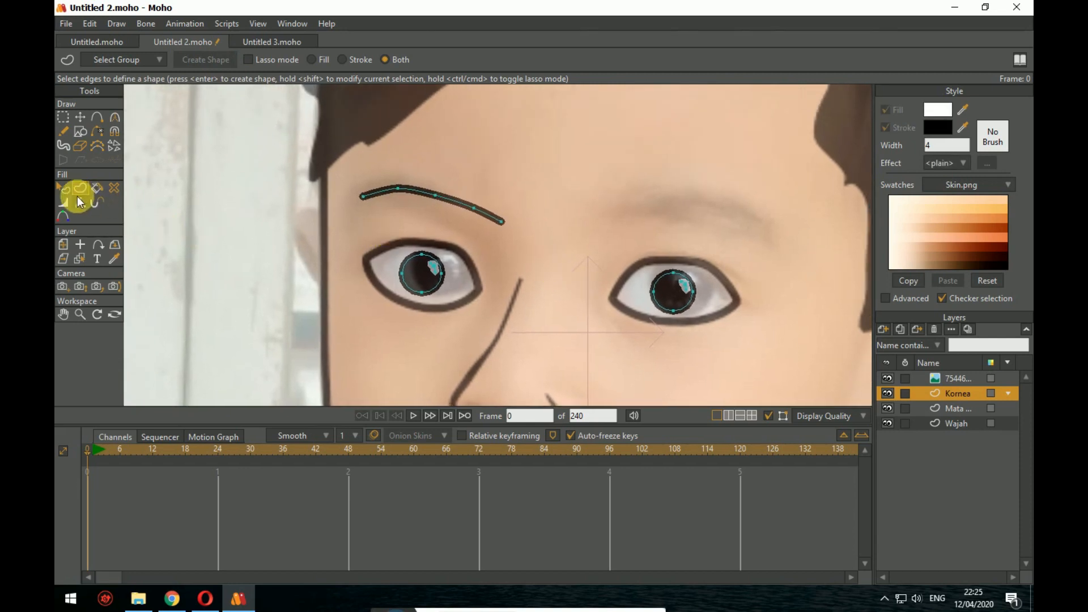
pyautogui.click(64, 202)
pyautogui.click(501, 220)
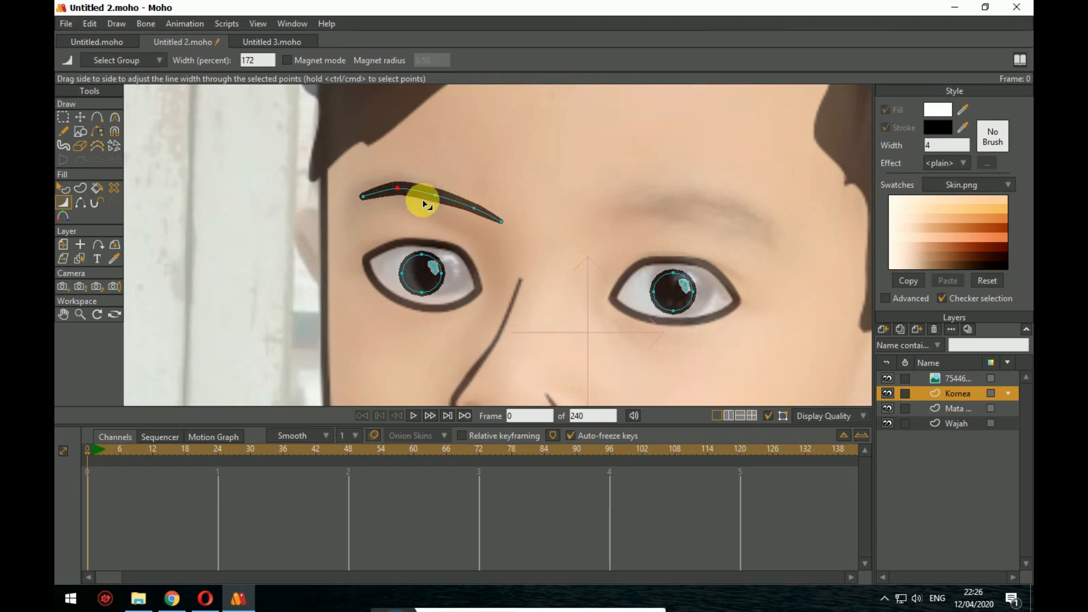
pyautogui.moveTo(423, 202)
pyautogui.mouseDown()
pyautogui.moveTo(364, 187)
pyautogui.moveTo(402, 207)
pyautogui.mouseUp()
pyautogui.moveTo(463, 238); pyautogui.dragTo(431, 214)
pyautogui.scroll(-1, 439, 211)
pyautogui.moveTo(507, 249); pyautogui.dragTo(470, 271)
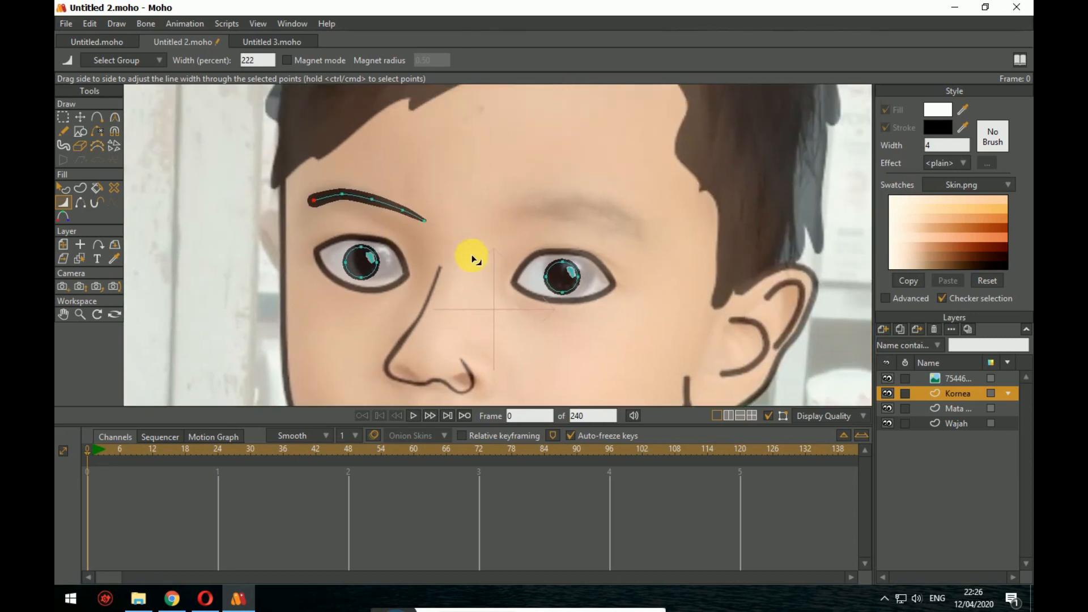
pyautogui.scroll(2, 471, 259)
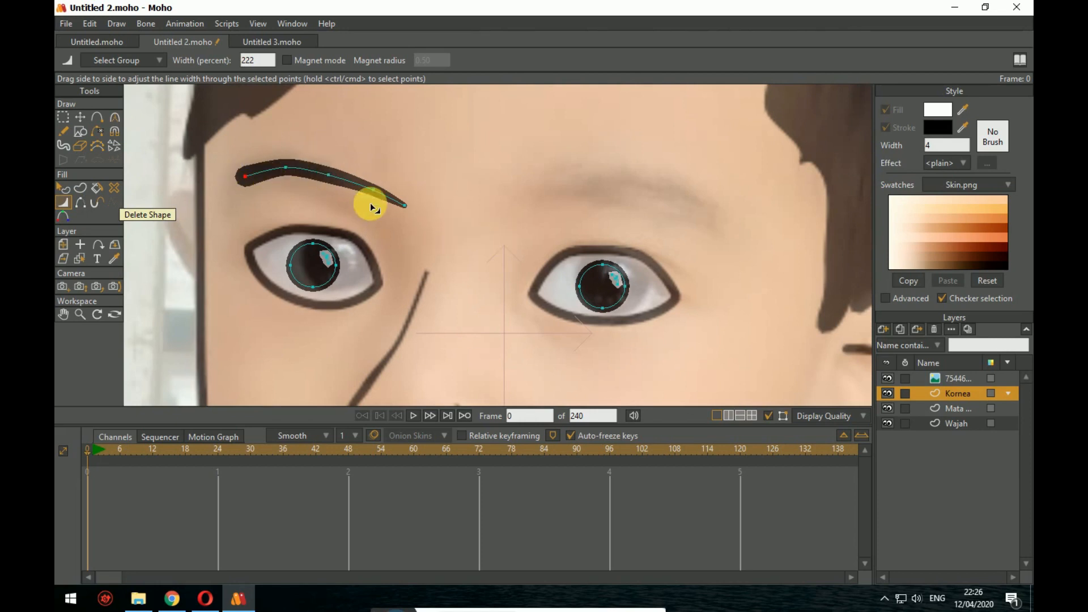
pyautogui.scroll(-2, 498, 244)
# Step: Cut the whole eyebrow from the Kornea layer and paste it into the Wajah layer
pyautogui.click(63, 117)
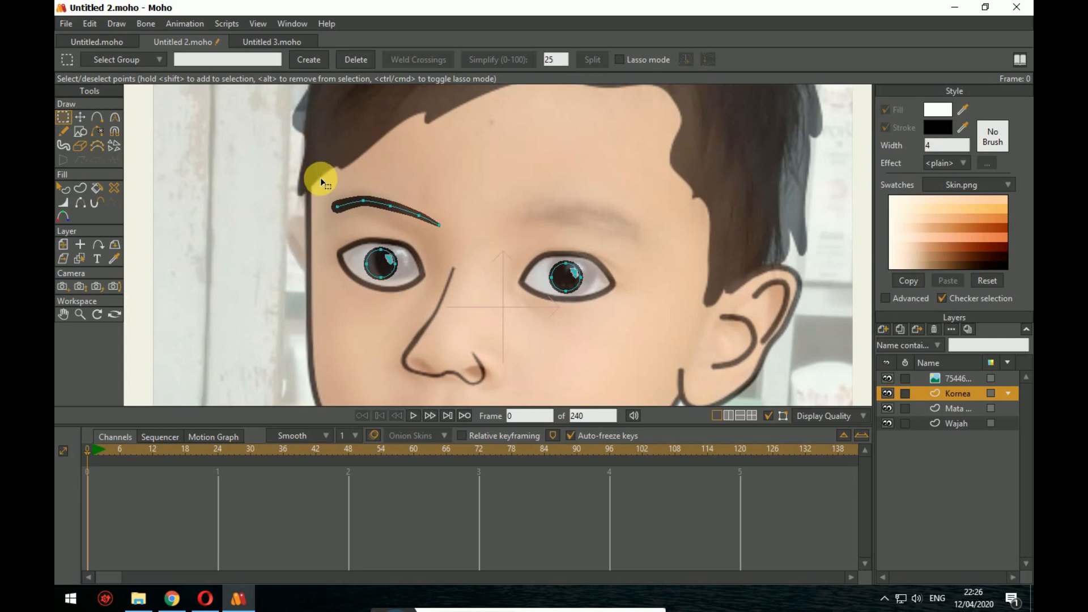
pyautogui.moveTo(317, 176); pyautogui.dragTo(452, 245)
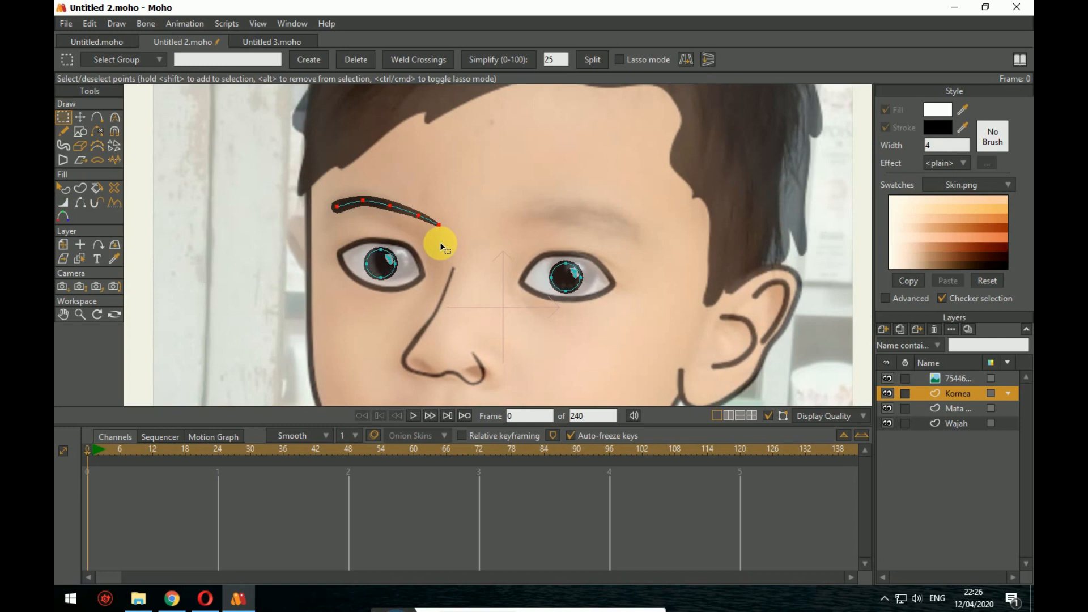
pyautogui.press('Delete')
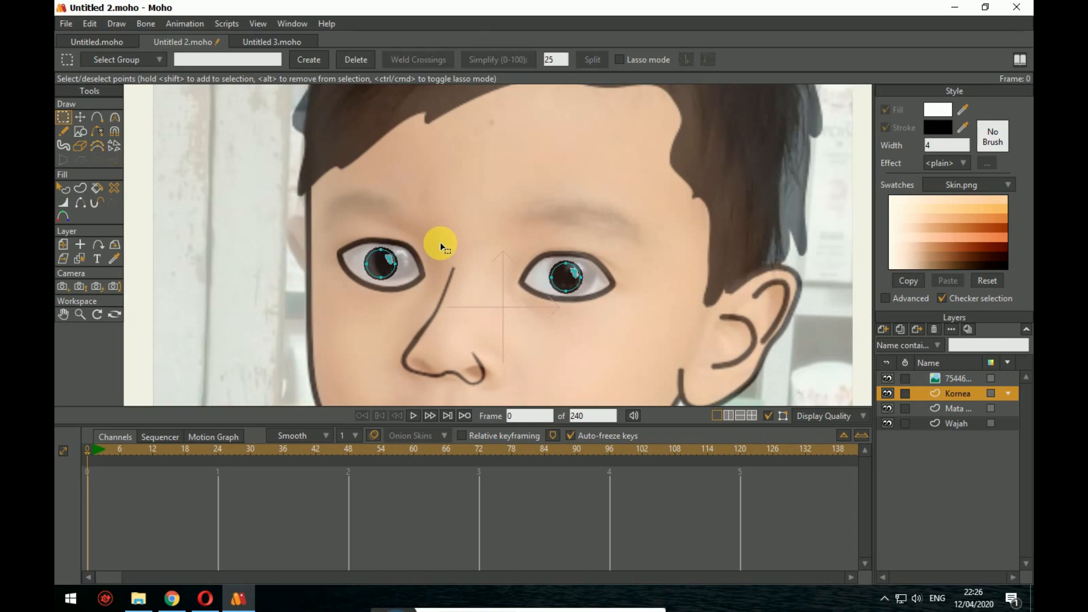
pyautogui.click(962, 427)
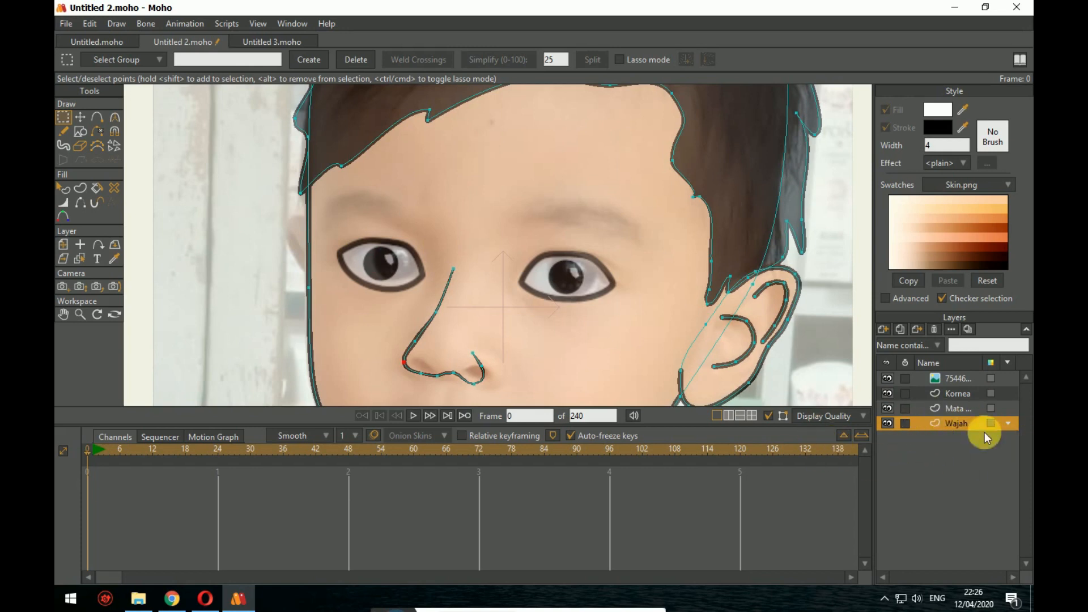
pyautogui.click(971, 390)
pyautogui.click(965, 426)
pyautogui.click(419, 209)
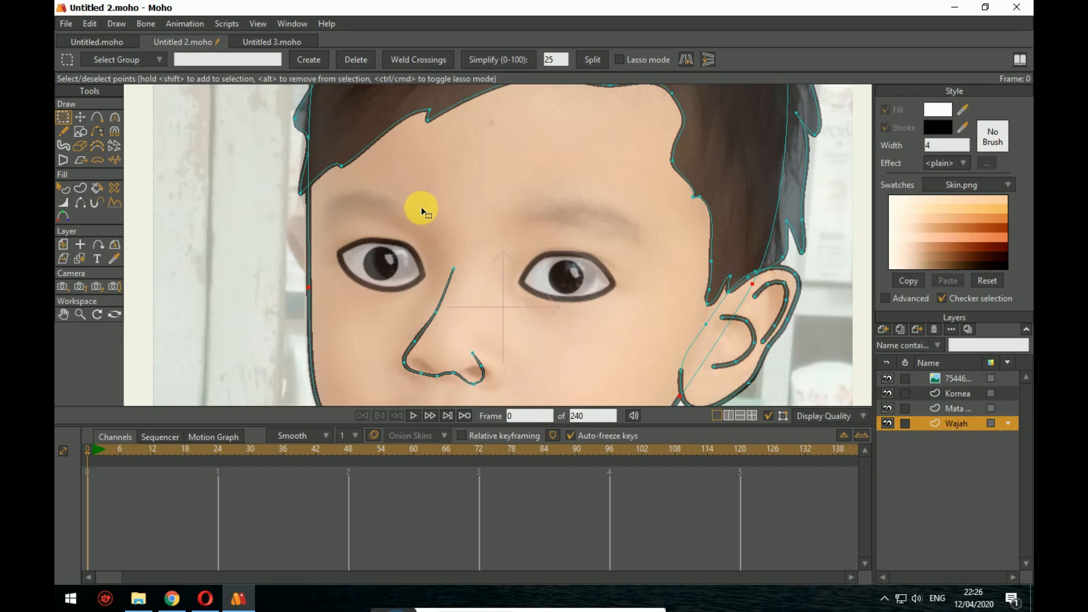
pyautogui.hotkey('ctrl', 'v')
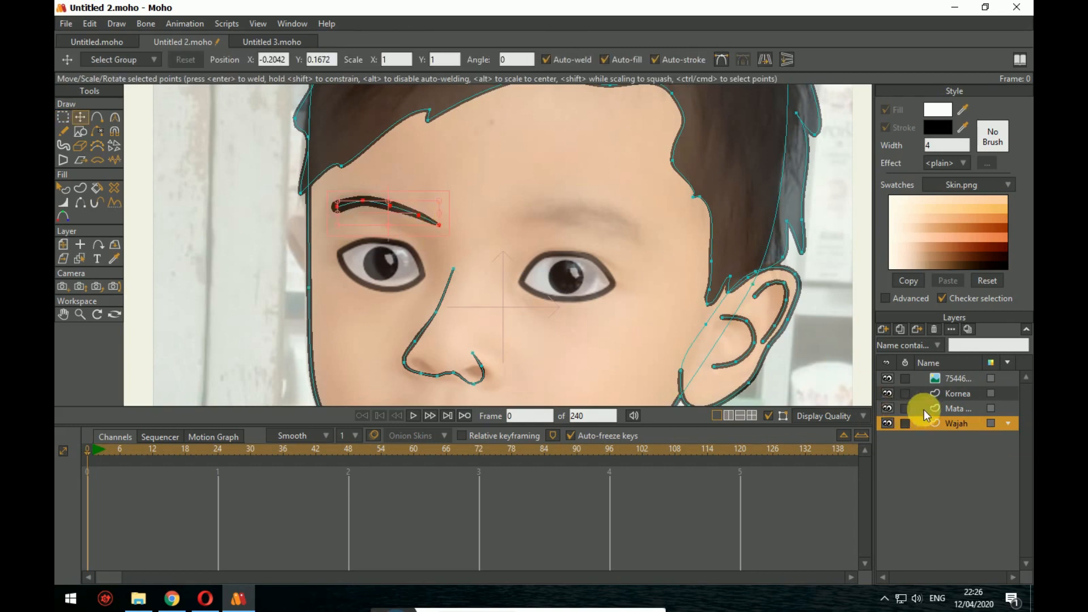
# Step: Copy the whole eyebrow curve above the first eye and paste a duplicate into the Wajah layer
pyautogui.click(957, 395)
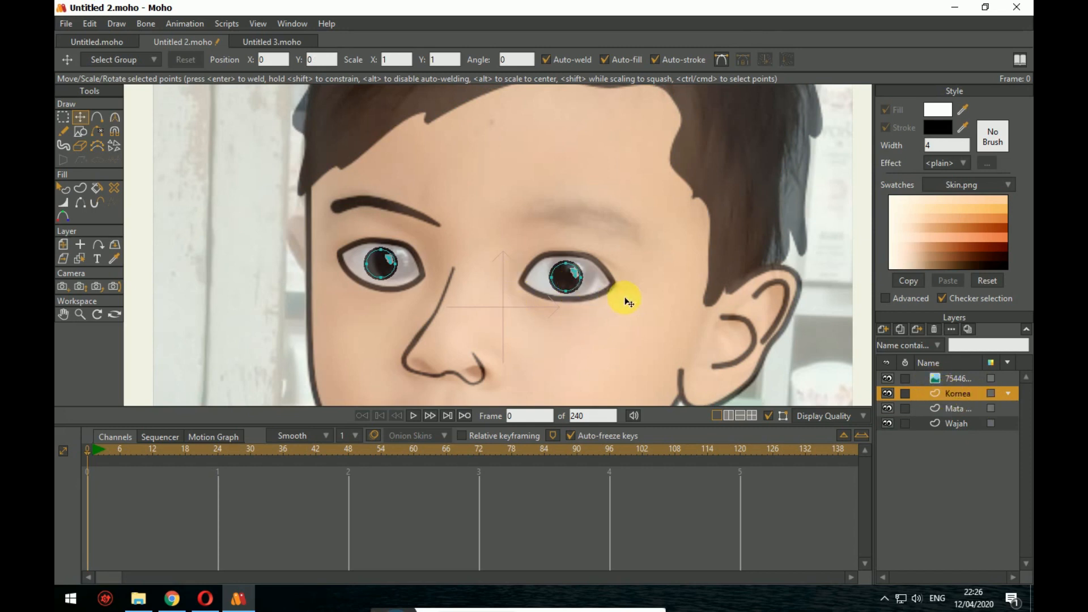
pyautogui.click(953, 423)
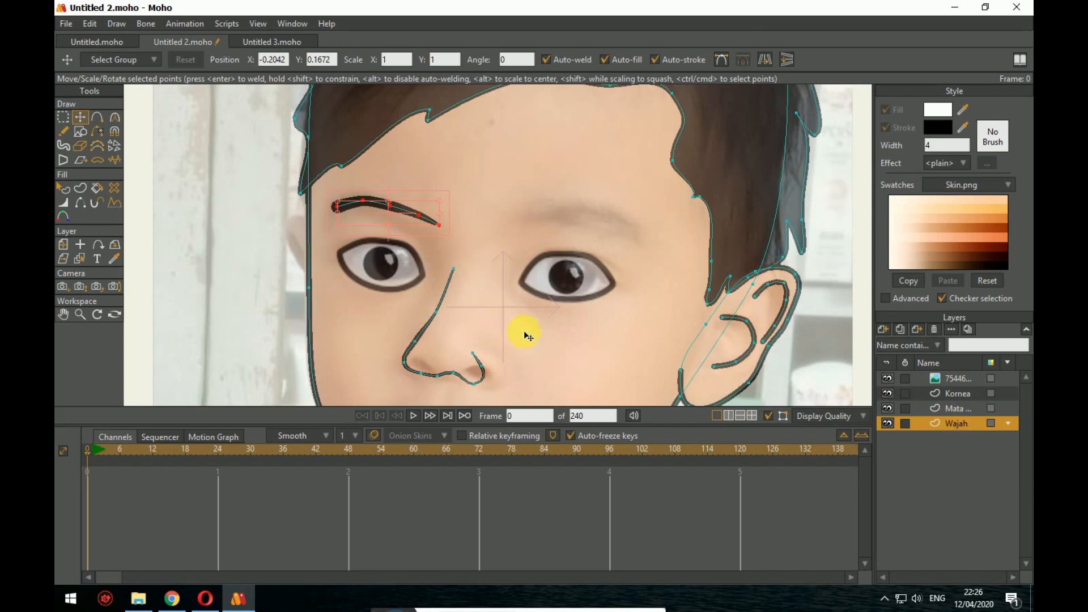
pyautogui.scroll(3, 525, 334)
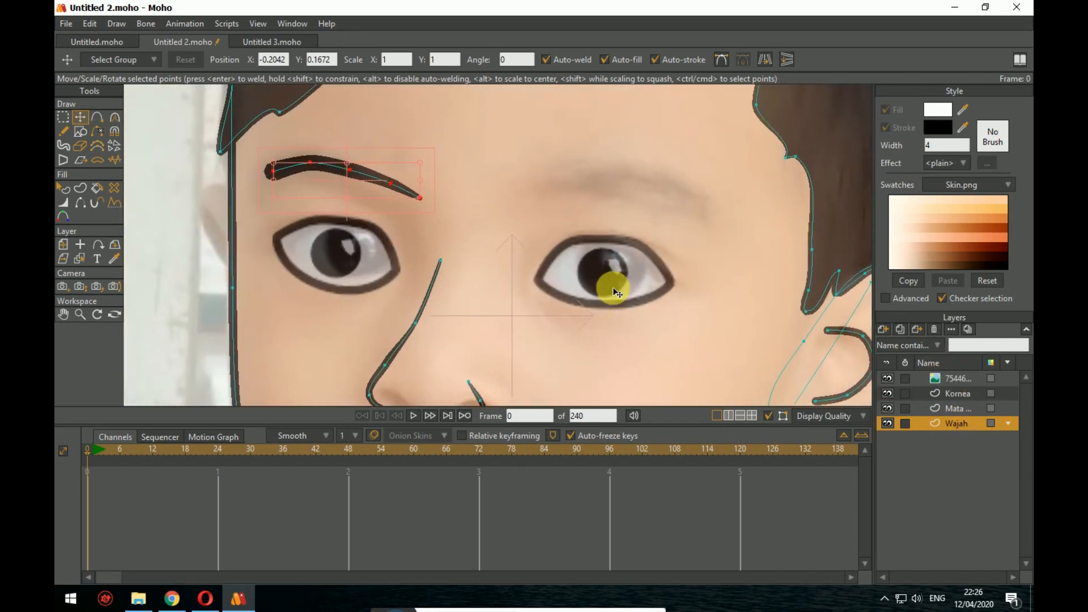
pyautogui.moveTo(514, 255); pyautogui.dragTo(531, 293)
pyautogui.click(405, 226)
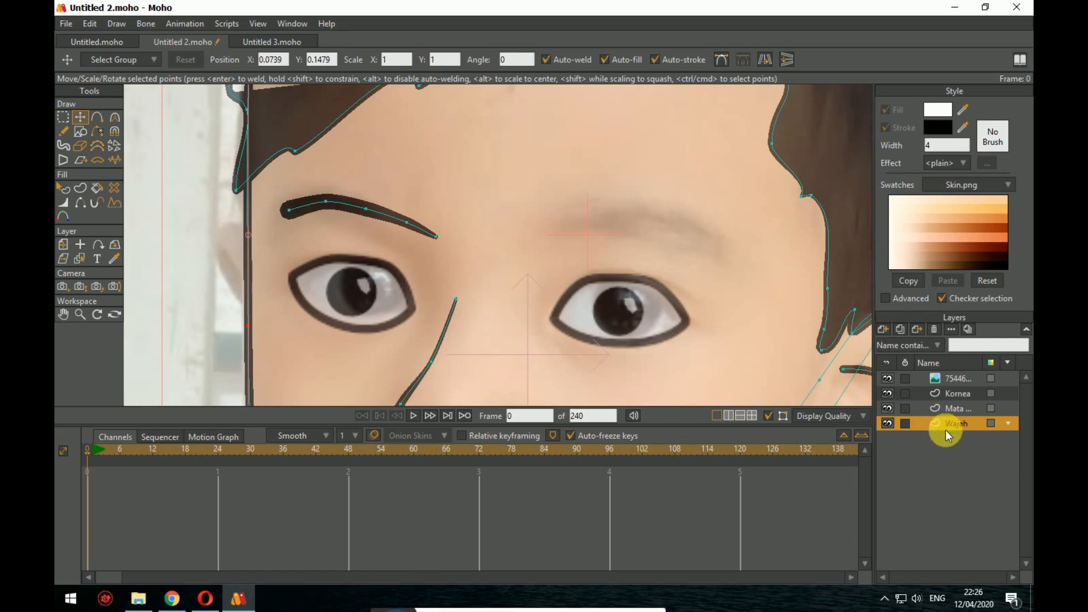
pyautogui.click(63, 117)
pyautogui.moveTo(272, 179); pyautogui.dragTo(469, 249)
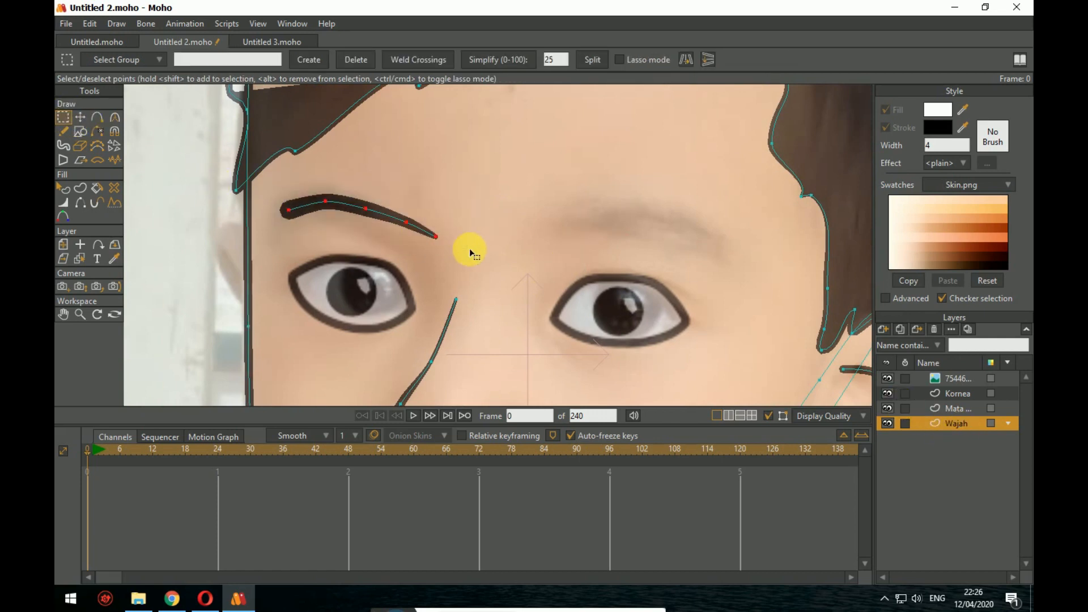
pyautogui.click(469, 250)
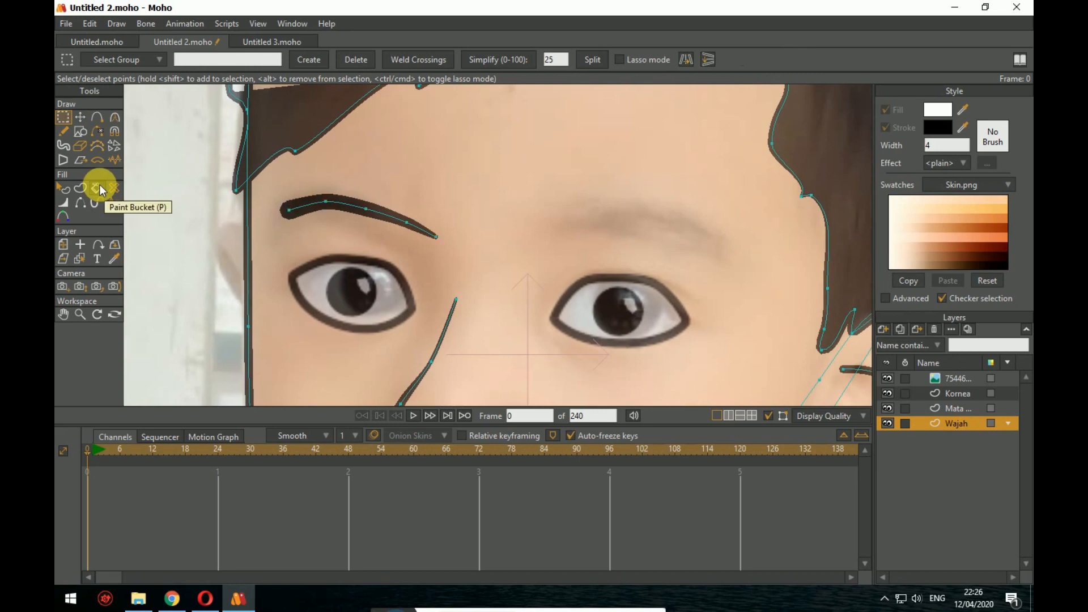
pyautogui.hotkey('ctrl', 'v')
# Step: Move the pasted eyebrow above the second eye and flip it horizontally
pyautogui.moveTo(389, 214); pyautogui.dragTo(666, 244)
pyautogui.click(764, 59)
pyautogui.click(693, 247)
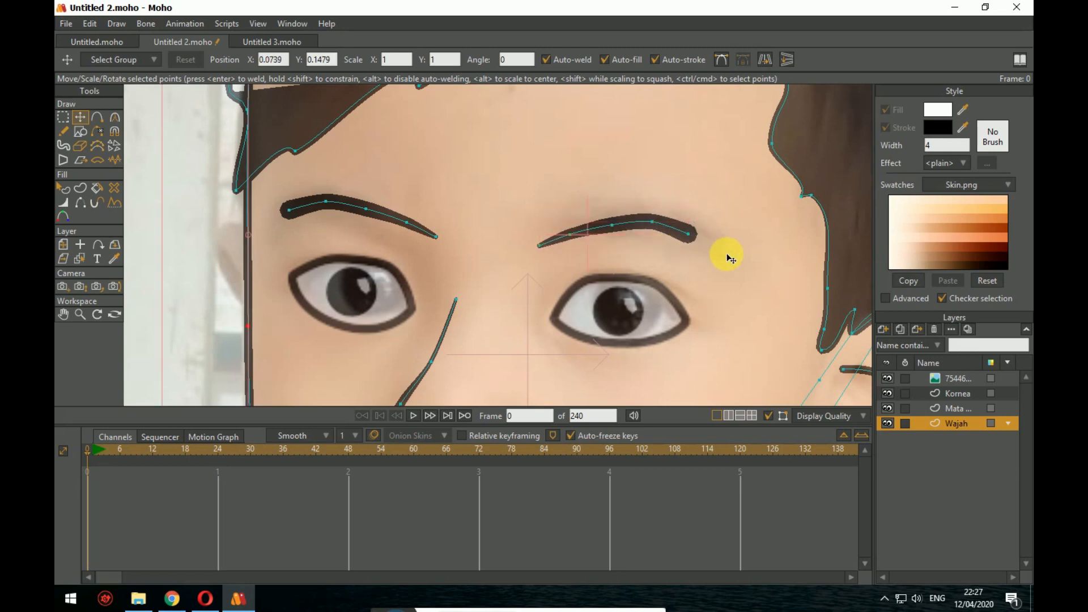
# Step: Select all points of the second eyebrow and nudge it slightly down toward the nose
pyautogui.scroll(-5, 739, 286)
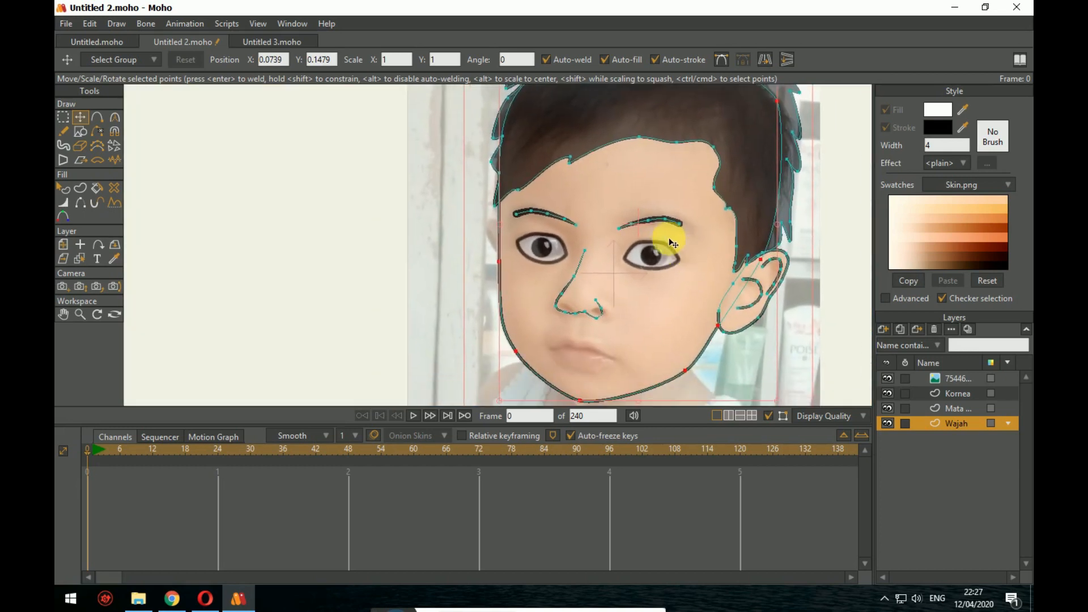
pyautogui.moveTo(663, 232); pyautogui.dragTo(665, 229)
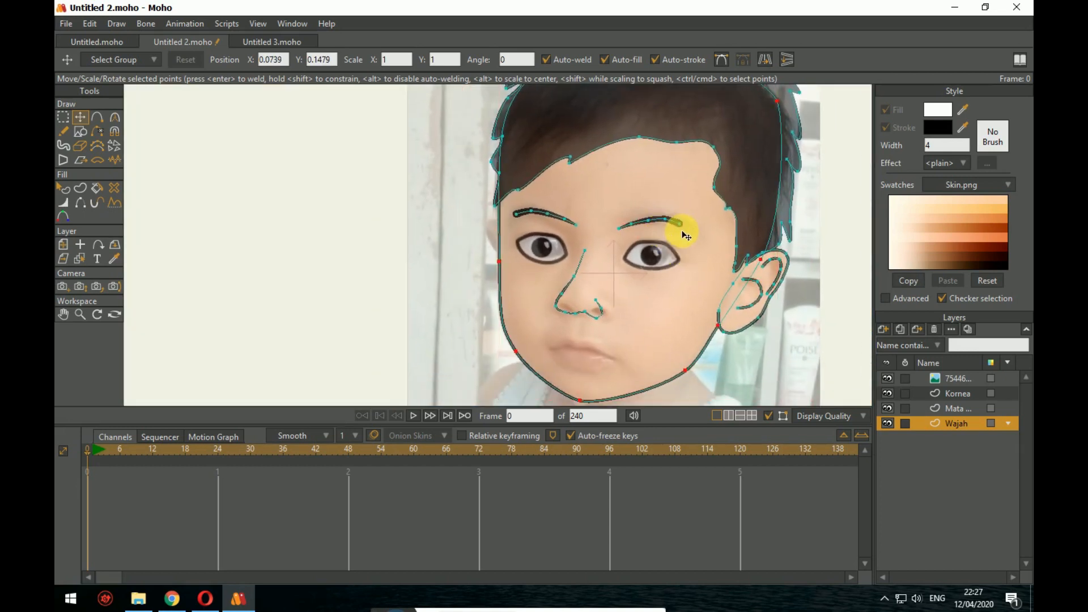
pyautogui.click(62, 117)
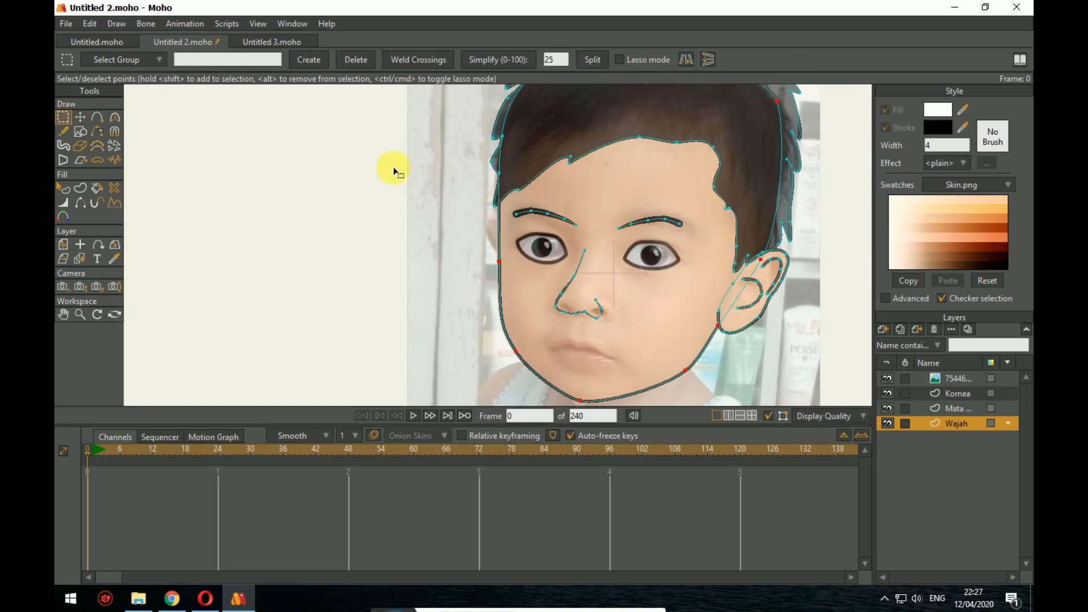
pyautogui.moveTo(609, 264); pyautogui.dragTo(665, 231)
pyautogui.click(80, 117)
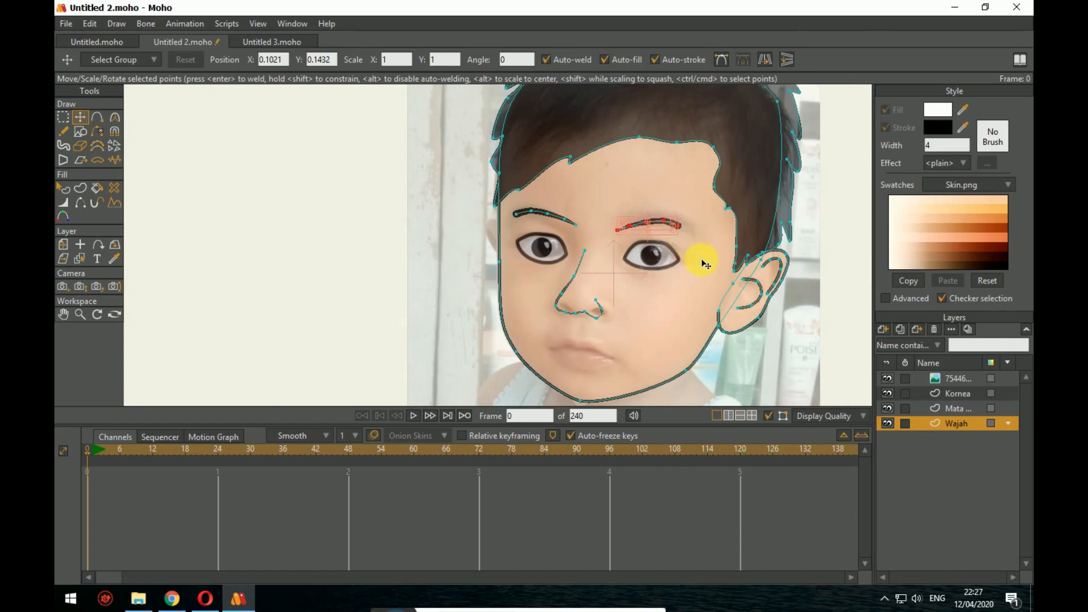
pyautogui.scroll(6, 700, 261)
pyautogui.moveTo(731, 279); pyautogui.dragTo(748, 304)
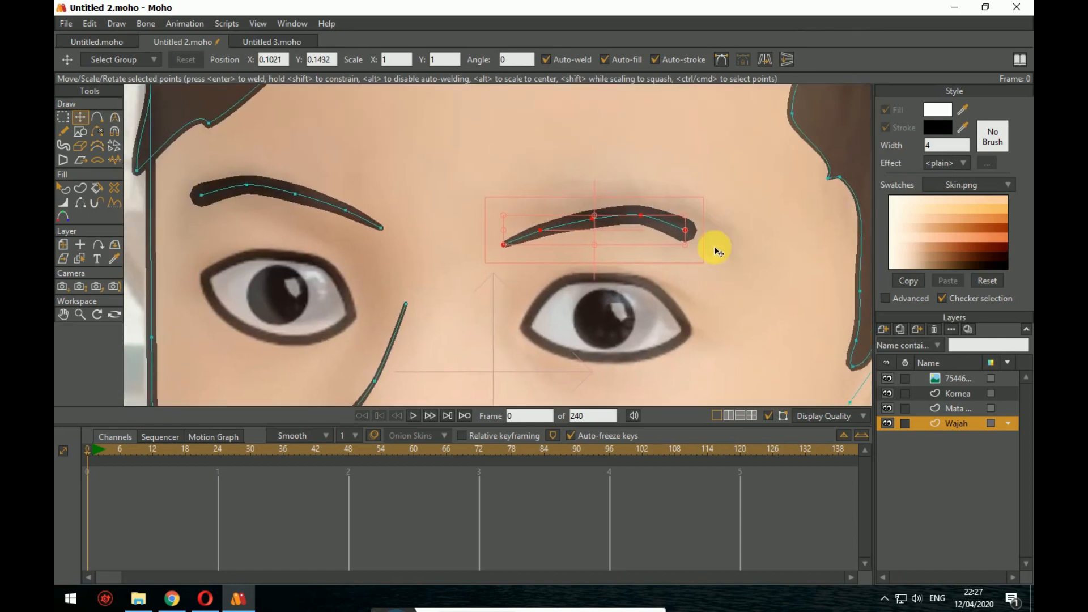
# Step: Extend the second eyebrow's outer end outward and adjust the neighbouring point to follow the photo's brow
pyautogui.click(691, 237)
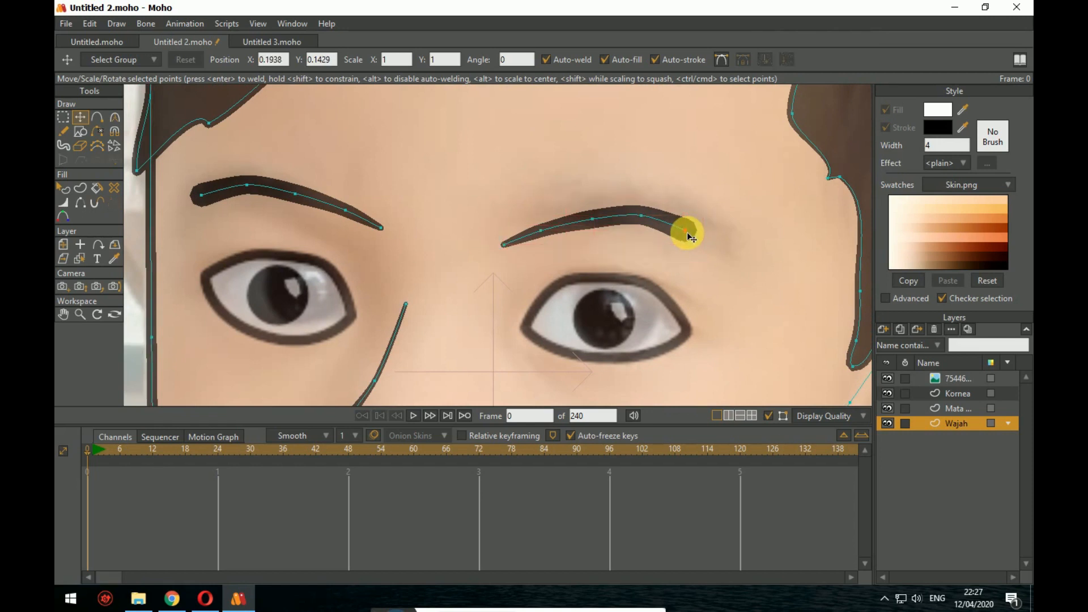
pyautogui.moveTo(691, 236); pyautogui.dragTo(709, 244)
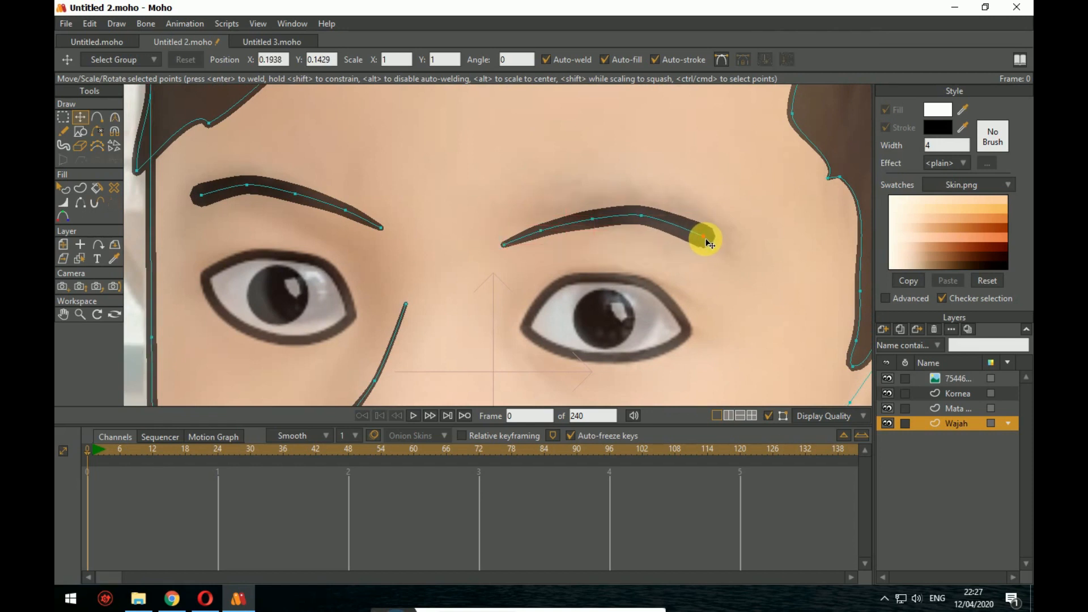
pyautogui.moveTo(646, 220); pyautogui.dragTo(650, 226)
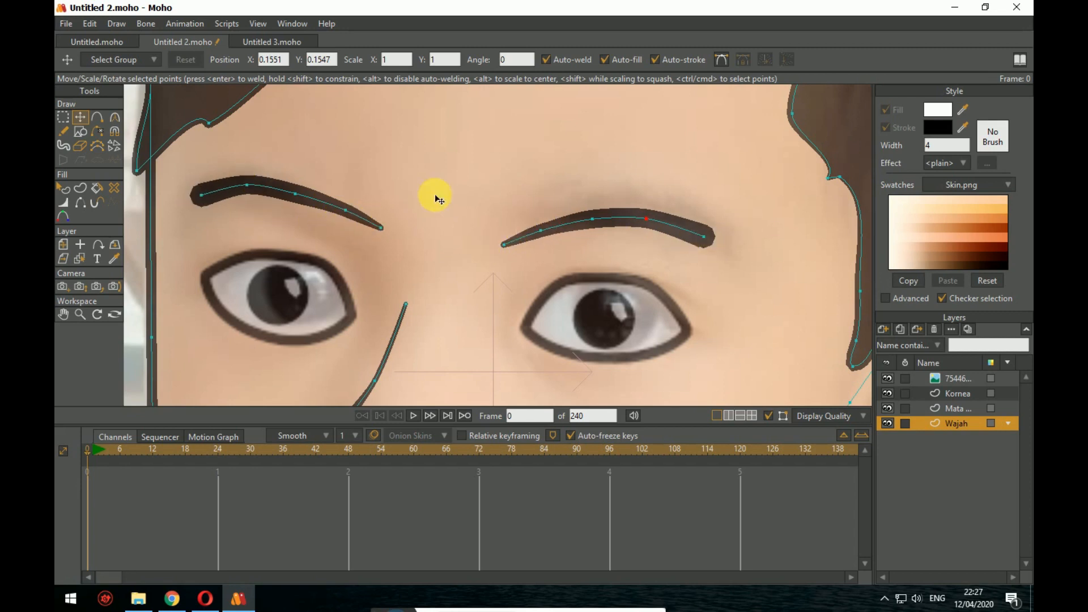
pyautogui.moveTo(658, 228); pyautogui.dragTo(699, 235)
pyautogui.scroll(-6, 699, 243)
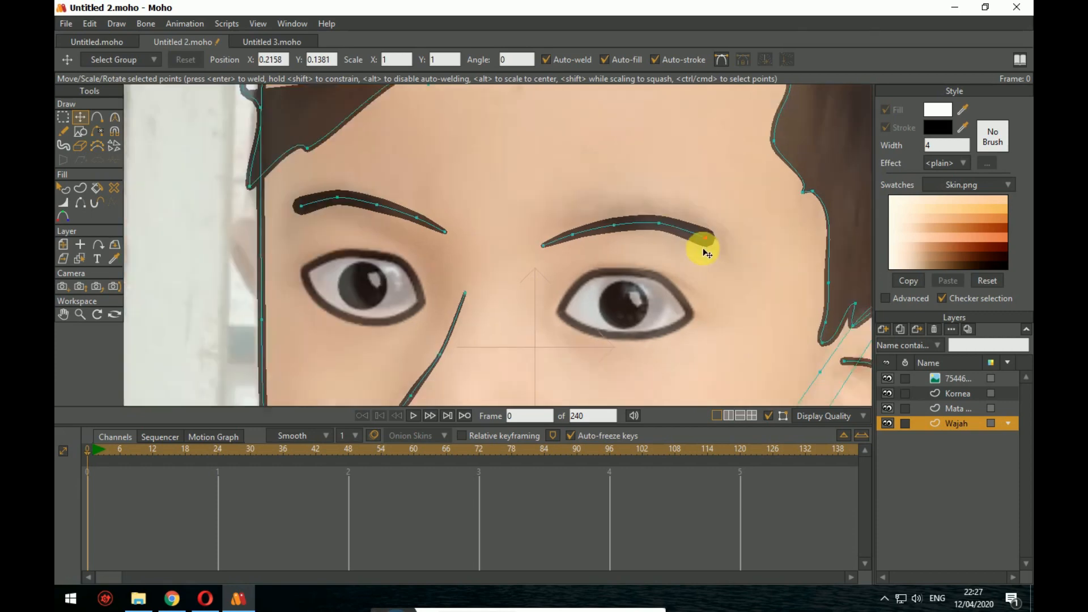
# Step: Hide the reference photo layer and check the whole cartoon head without its points displayed
pyautogui.click(888, 379)
pyautogui.scroll(-1, 748, 338)
pyautogui.moveTo(748, 339); pyautogui.dragTo(662, 304)
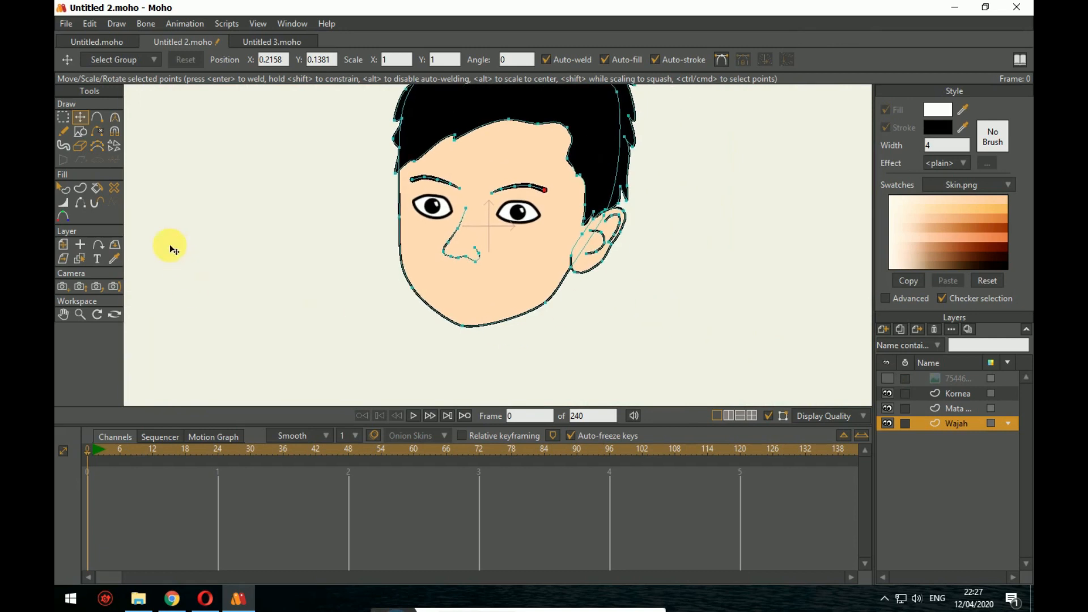
pyautogui.click(67, 191)
pyautogui.scroll(-1, 549, 247)
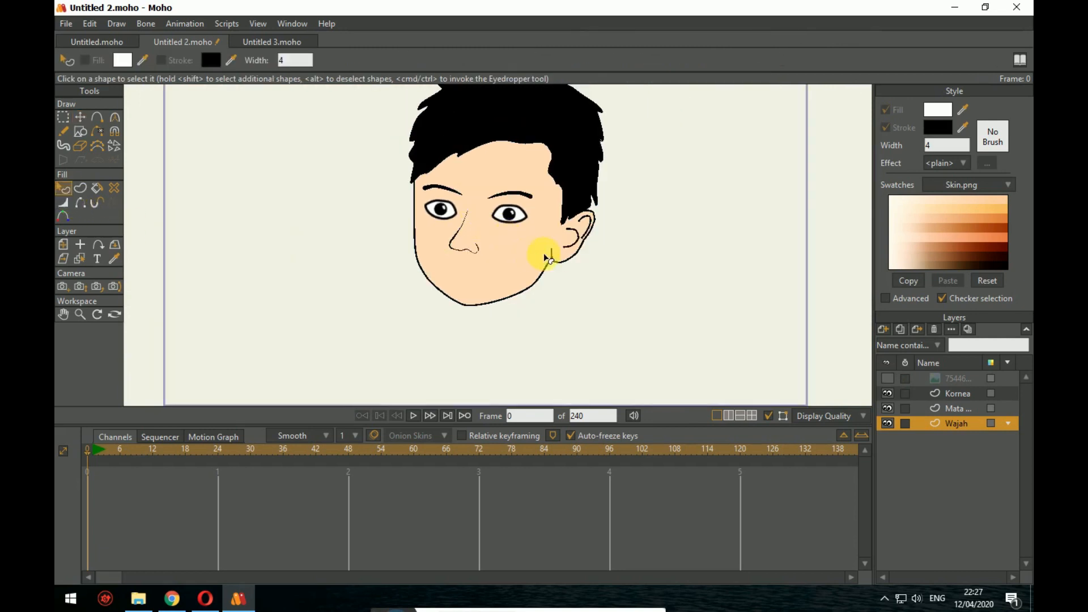
pyautogui.scroll(-1, 602, 278)
pyautogui.scroll(1, 602, 277)
pyautogui.scroll(1, 612, 242)
pyautogui.scroll(-1, 607, 238)
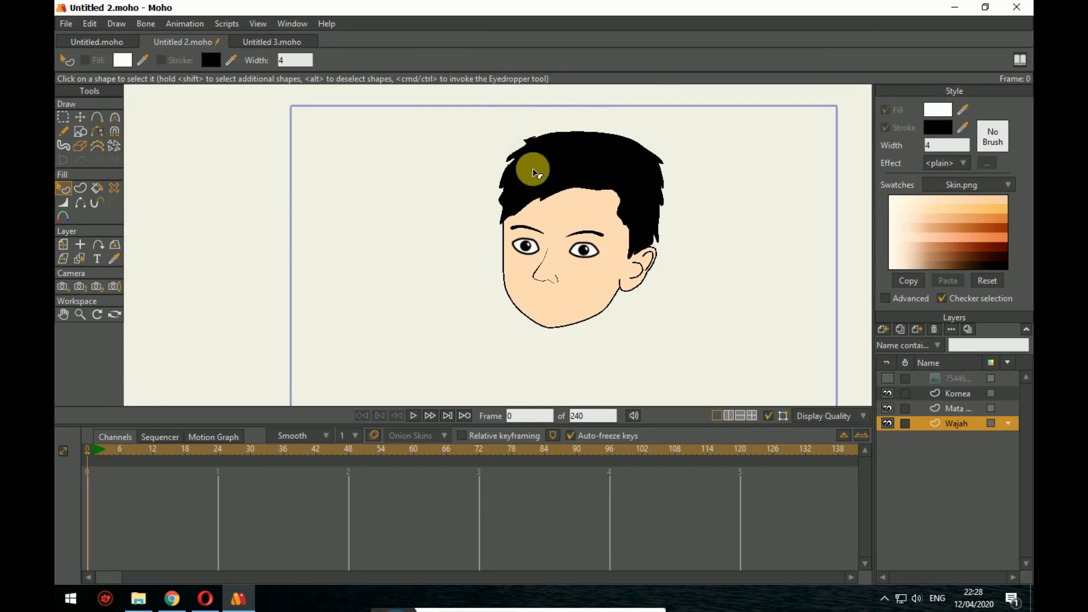
pyautogui.scroll(-1, 612, 216)
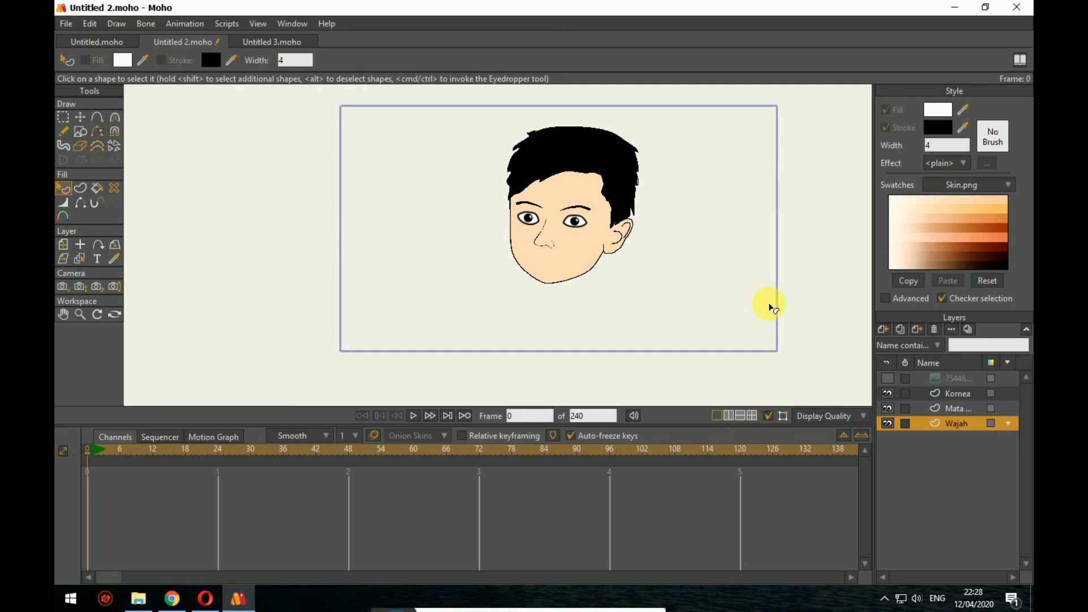
# Step: Select all points of the Wajah layer, flip them horizontally several times back to the original direction, and deselect them
pyautogui.click(63, 117)
pyautogui.moveTo(424, 116); pyautogui.dragTo(697, 300)
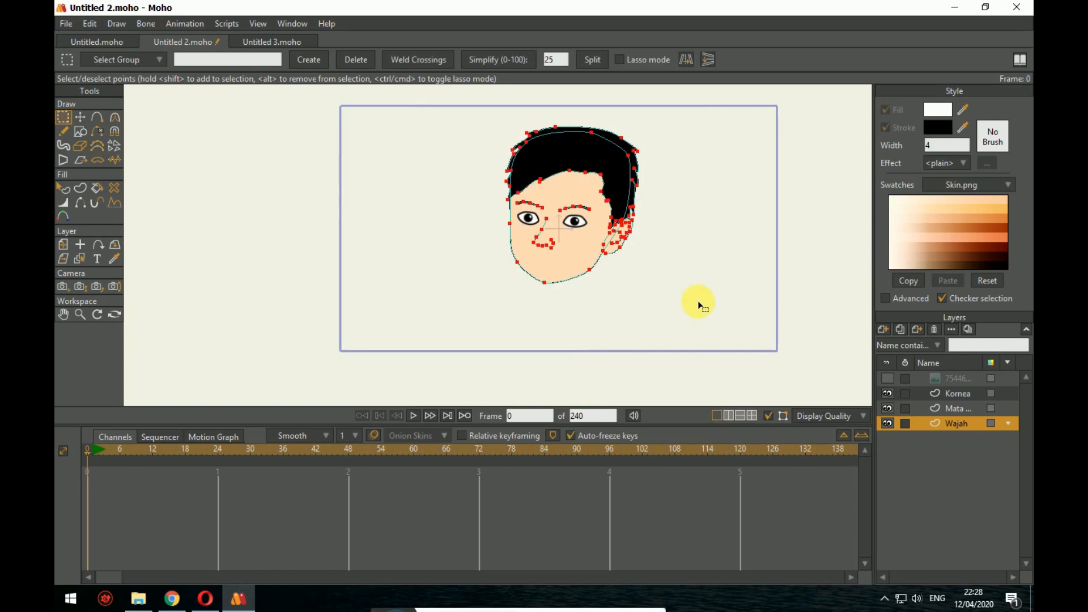
pyautogui.click(685, 63)
pyautogui.click(685, 62)
pyautogui.click(685, 62)
pyautogui.click(685, 63)
pyautogui.click(685, 62)
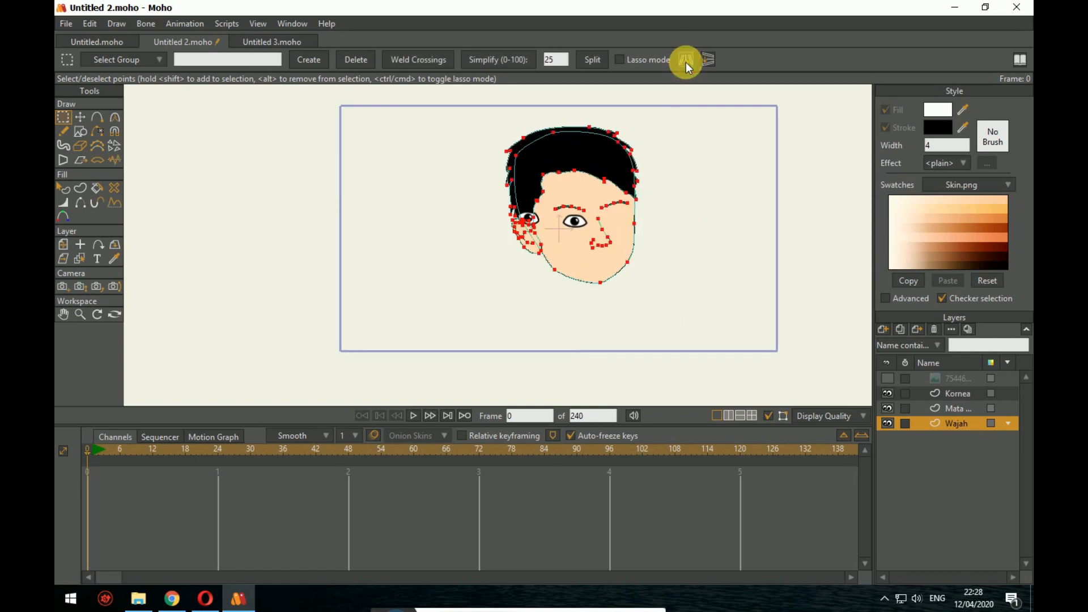
pyautogui.click(685, 63)
pyautogui.click(459, 160)
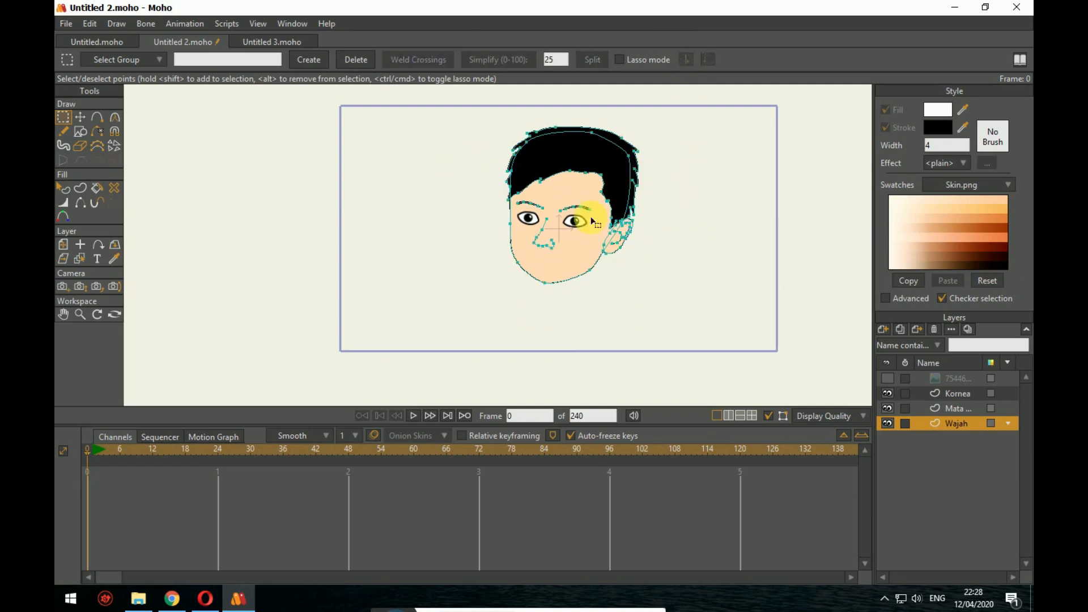
# Step: Examine the traced face's proportions, eyes, eyebrows and nose both close up and from a distance
pyautogui.scroll(3, 615, 229)
pyautogui.scroll(-4, 625, 249)
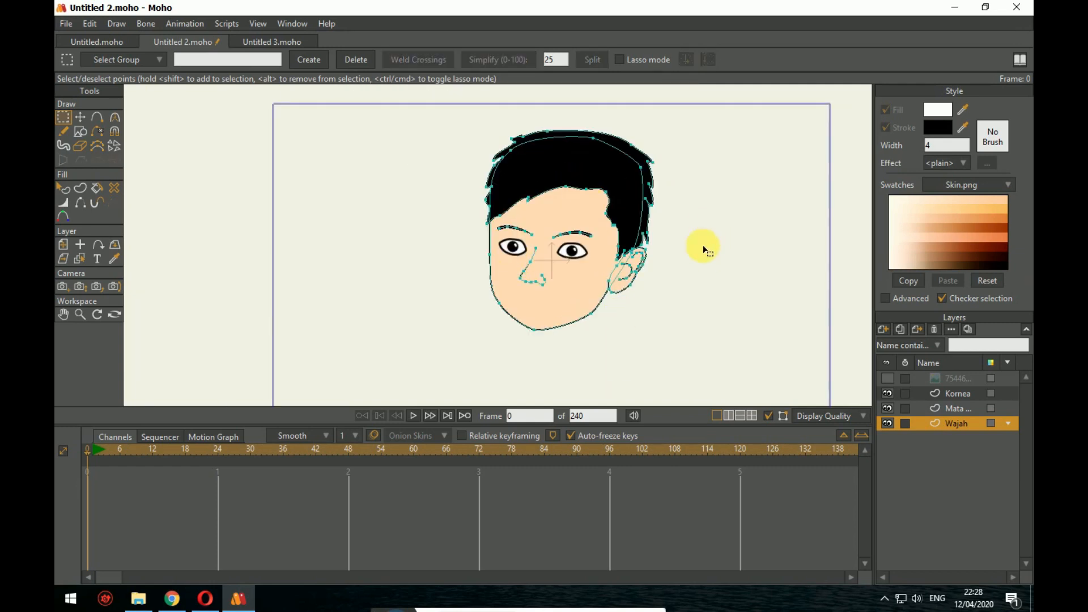
pyautogui.scroll(3, 697, 277)
pyautogui.scroll(-3, 721, 286)
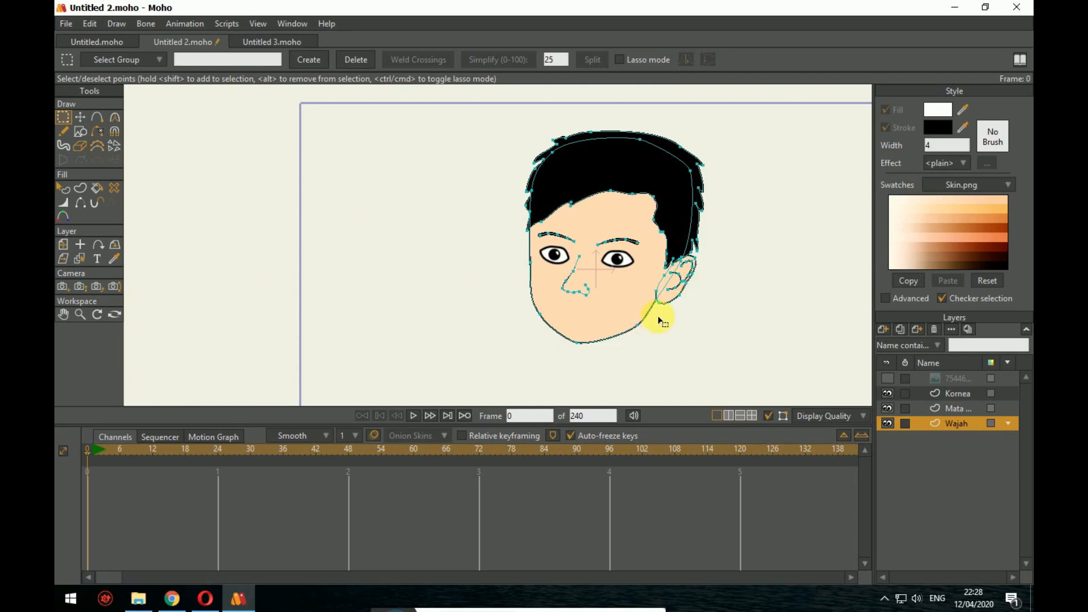
pyautogui.scroll(-1, 700, 311)
pyautogui.scroll(4, 707, 313)
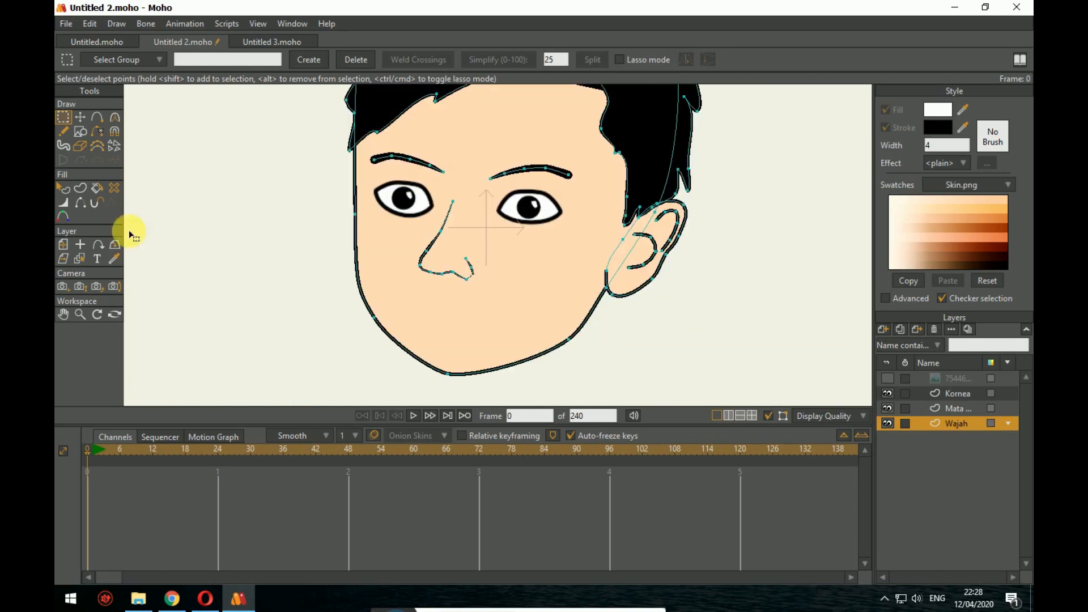
pyautogui.click(63, 188)
pyautogui.scroll(-3, 692, 306)
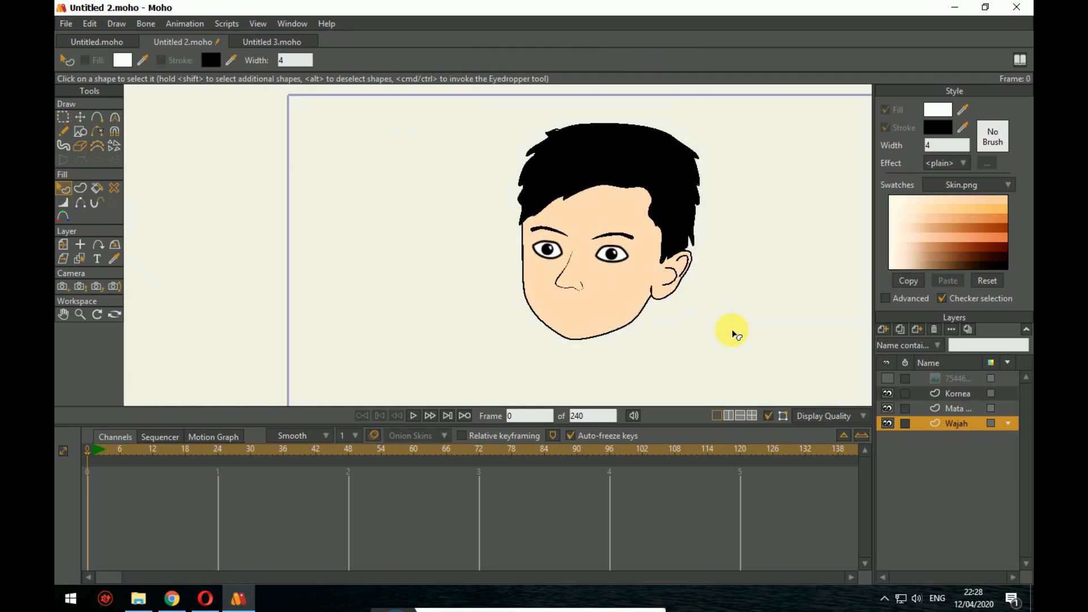
pyautogui.scroll(-2, 719, 334)
pyautogui.scroll(5, 719, 330)
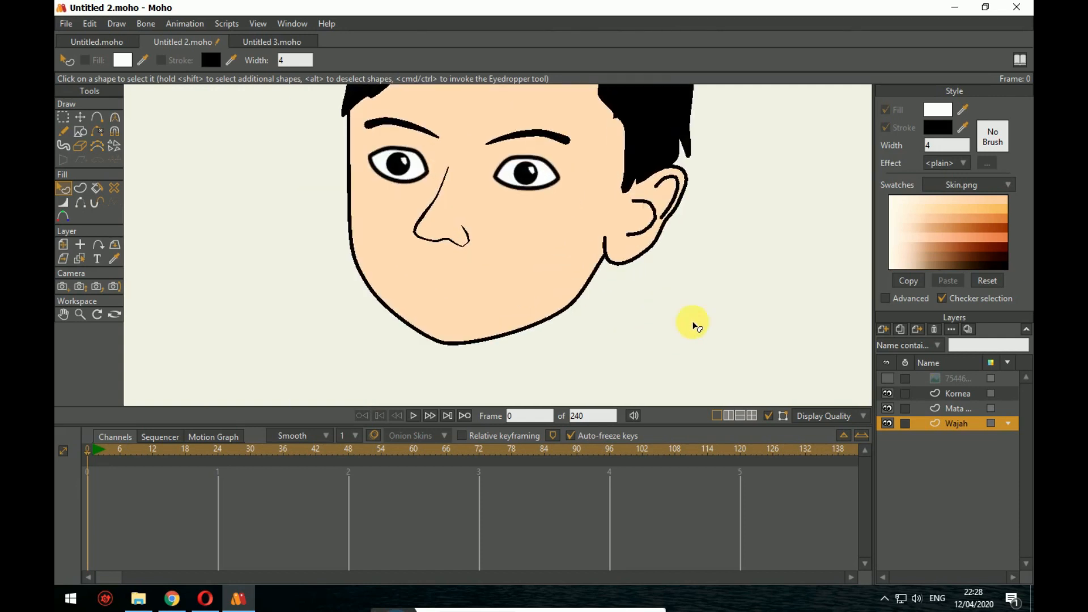
pyautogui.moveTo(704, 324); pyautogui.dragTo(727, 320)
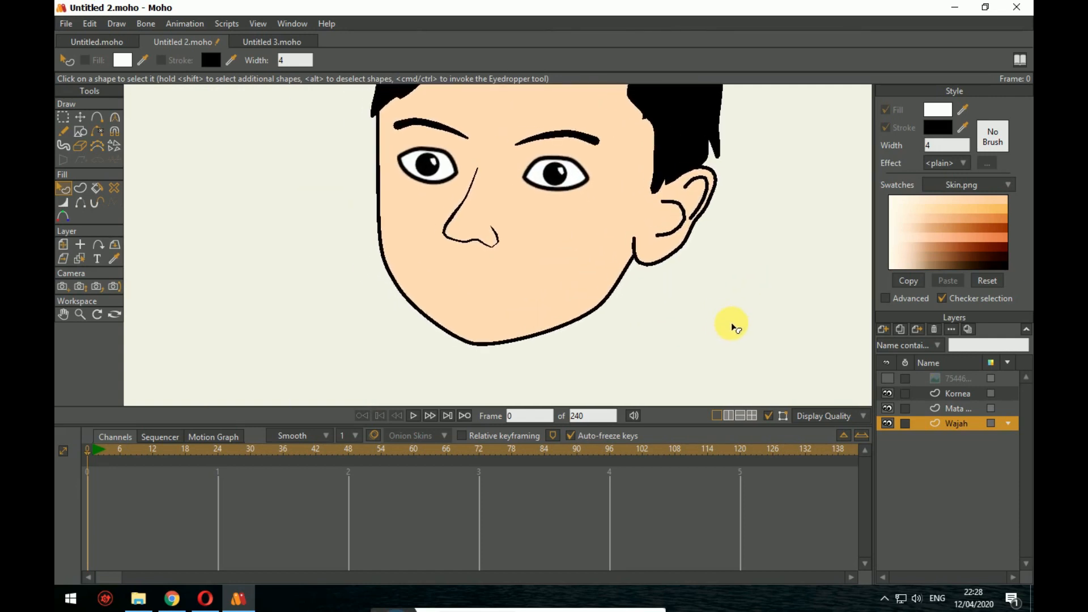
pyautogui.moveTo(849, 338); pyautogui.dragTo(855, 369)
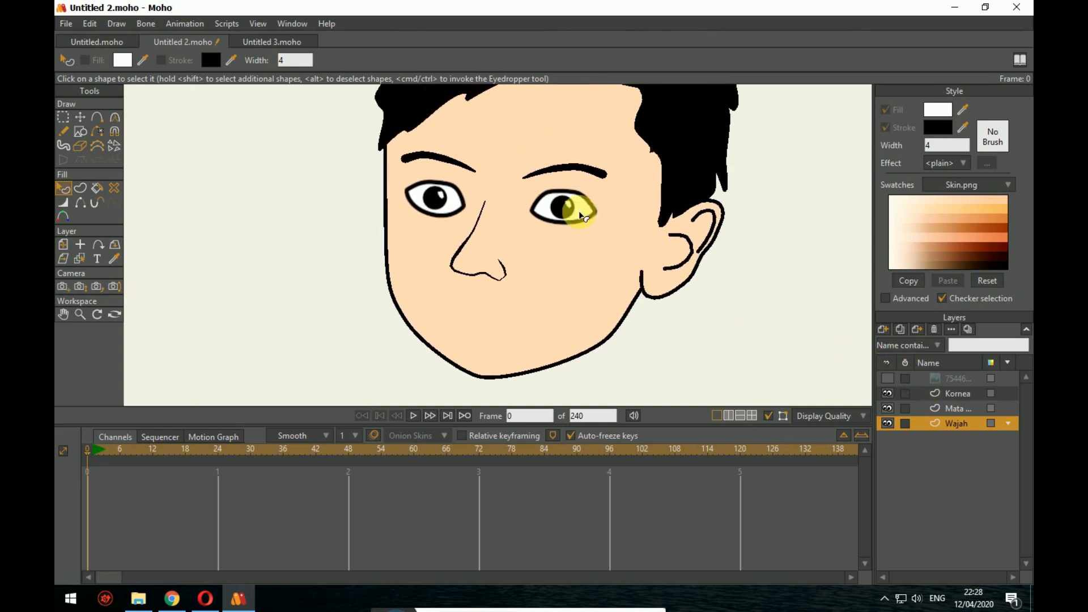
pyautogui.moveTo(620, 282); pyautogui.dragTo(610, 271)
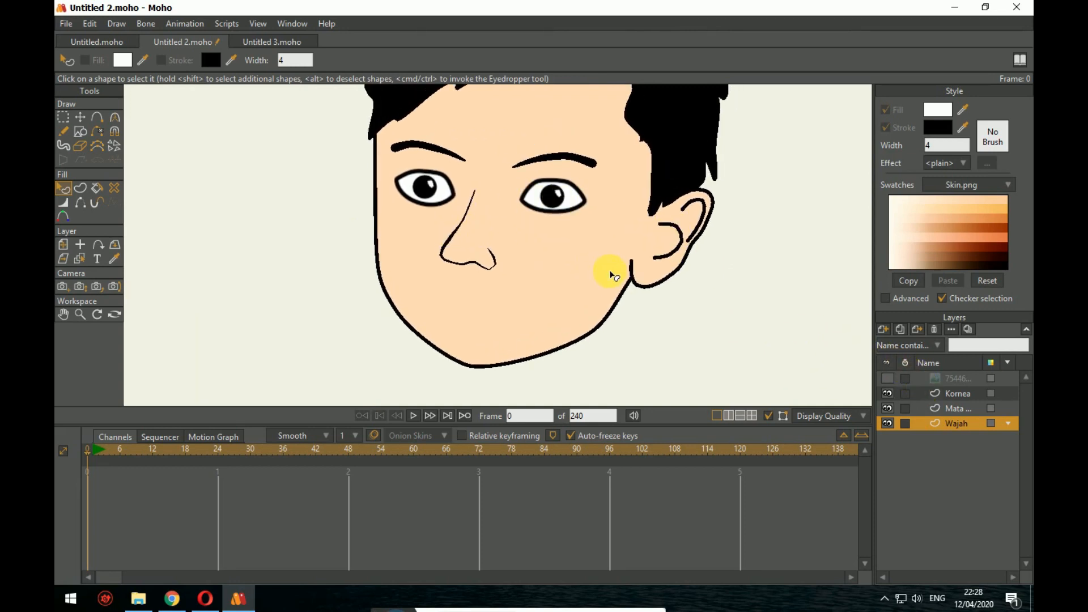
pyautogui.moveTo(704, 328); pyautogui.dragTo(682, 291)
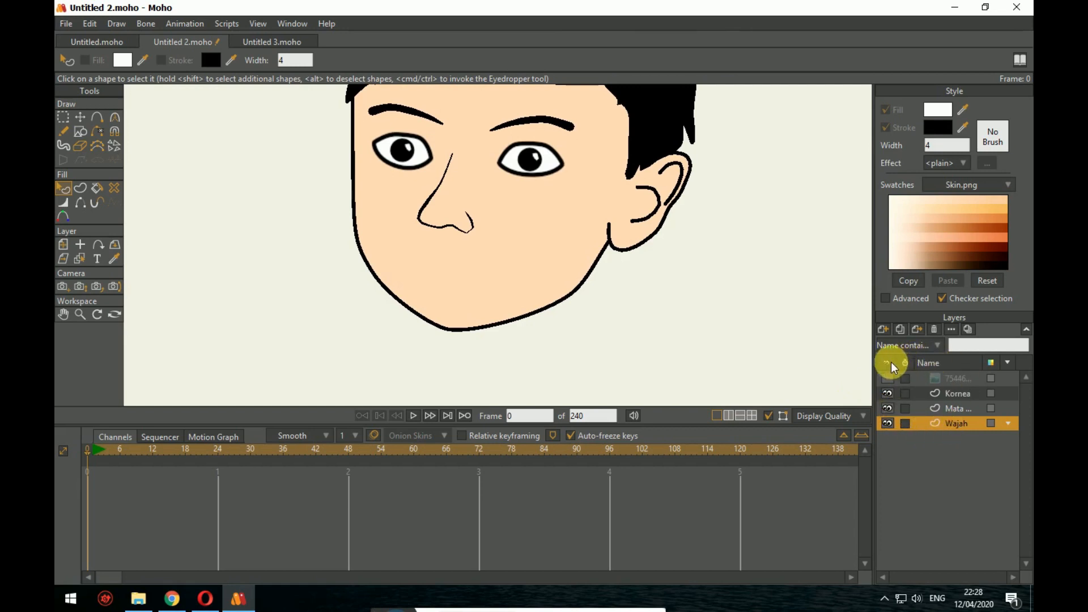
# Step: Add a vector layer above the Wajah layer and name it Senyum
pyautogui.click(882, 330)
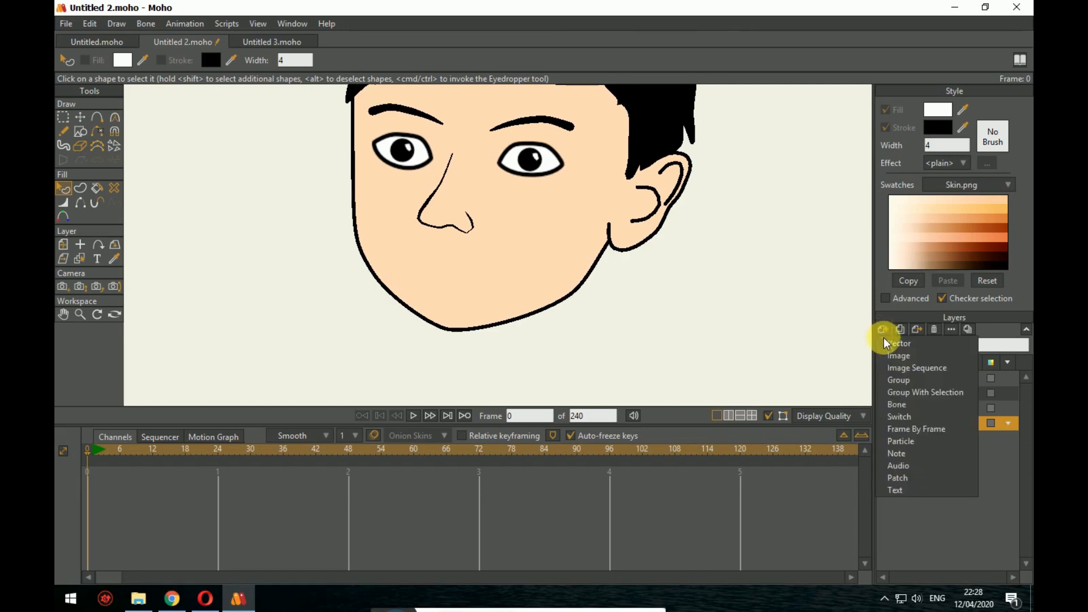
pyautogui.click(890, 343)
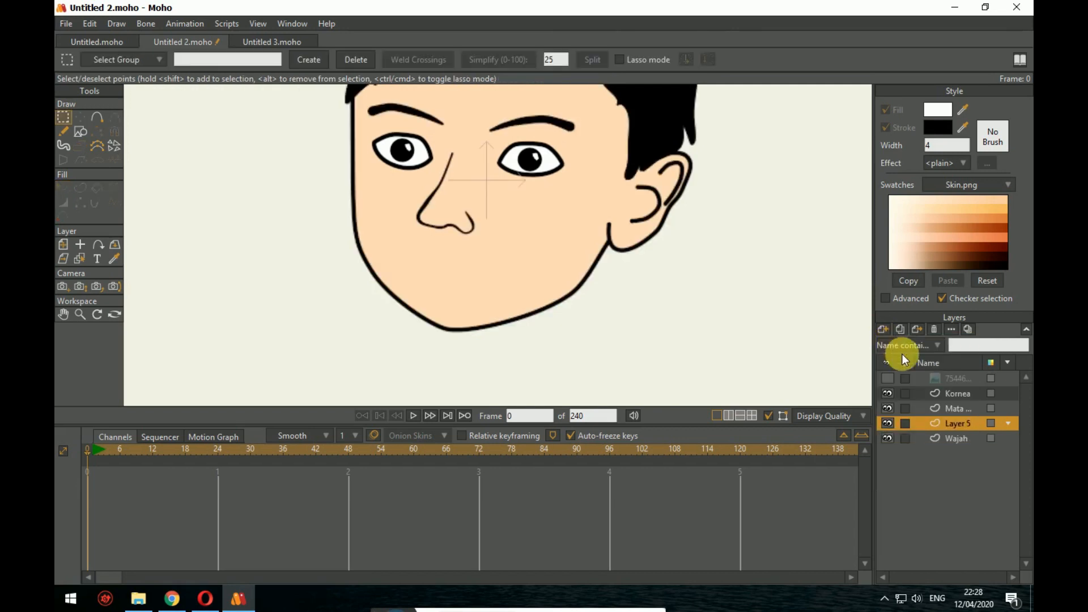
pyautogui.doubleClick(984, 425)
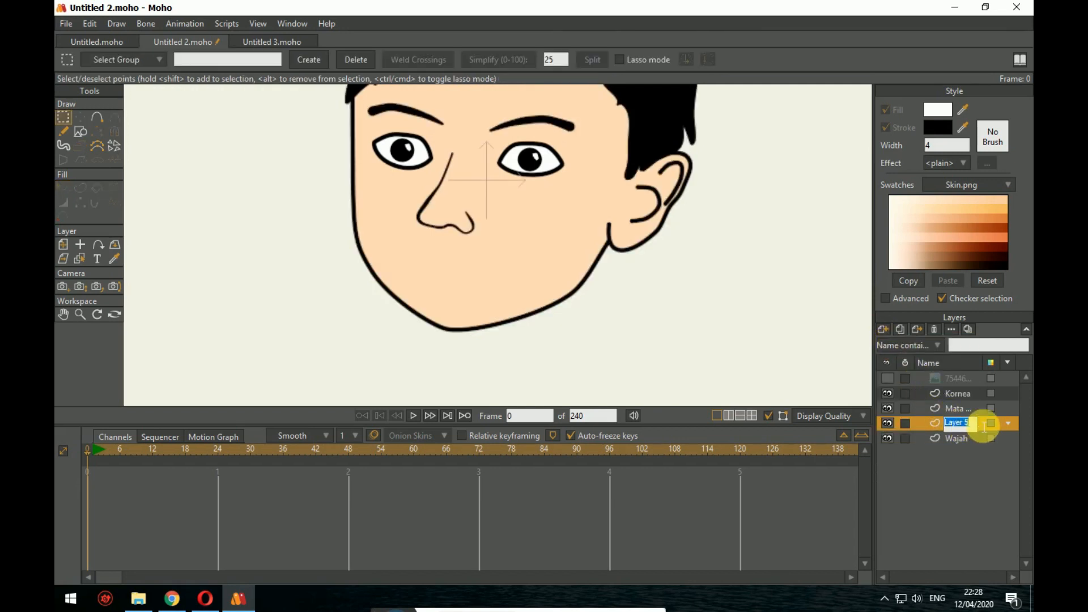
pyautogui.write('Senyum')
pyautogui.click(924, 420)
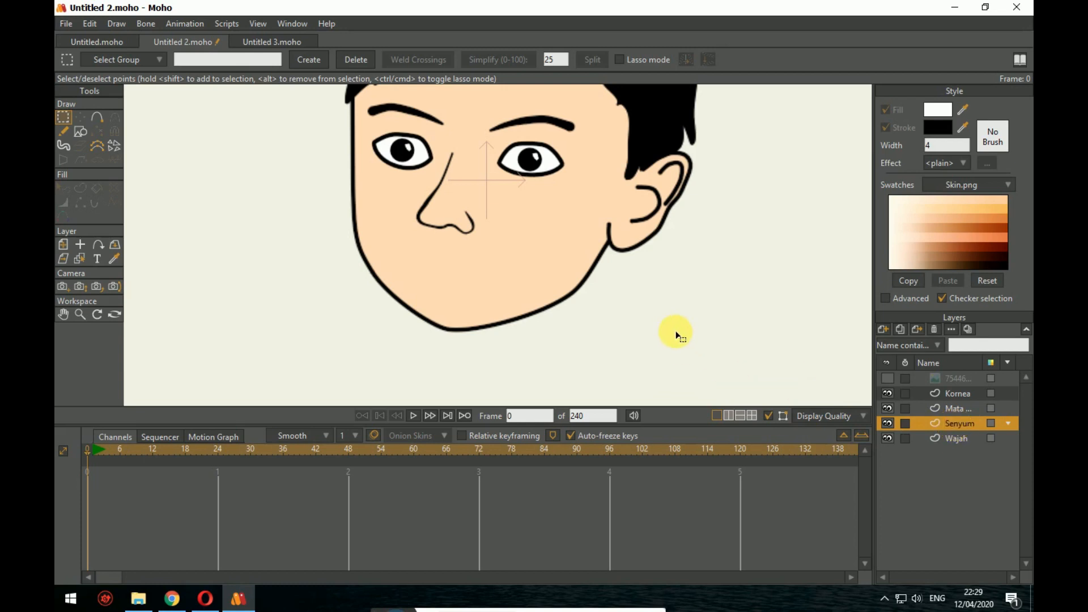
# Step: Draw a four-point upturned smile curve beneath the nose and a short three-point lower lip curve under it
pyautogui.moveTo(678, 334); pyautogui.dragTo(692, 334)
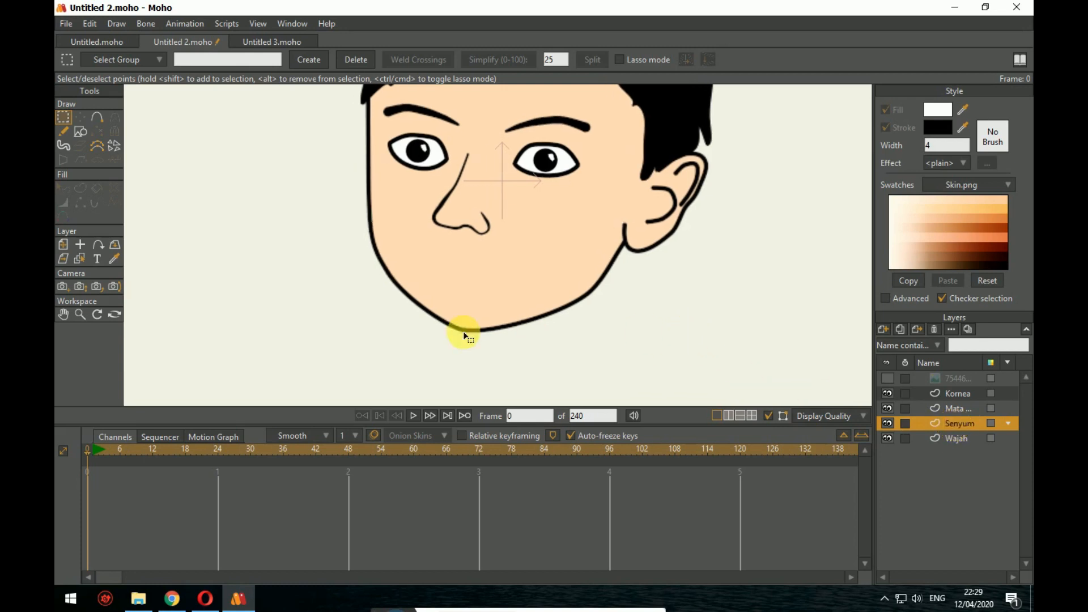
pyautogui.click(77, 131)
pyautogui.click(96, 118)
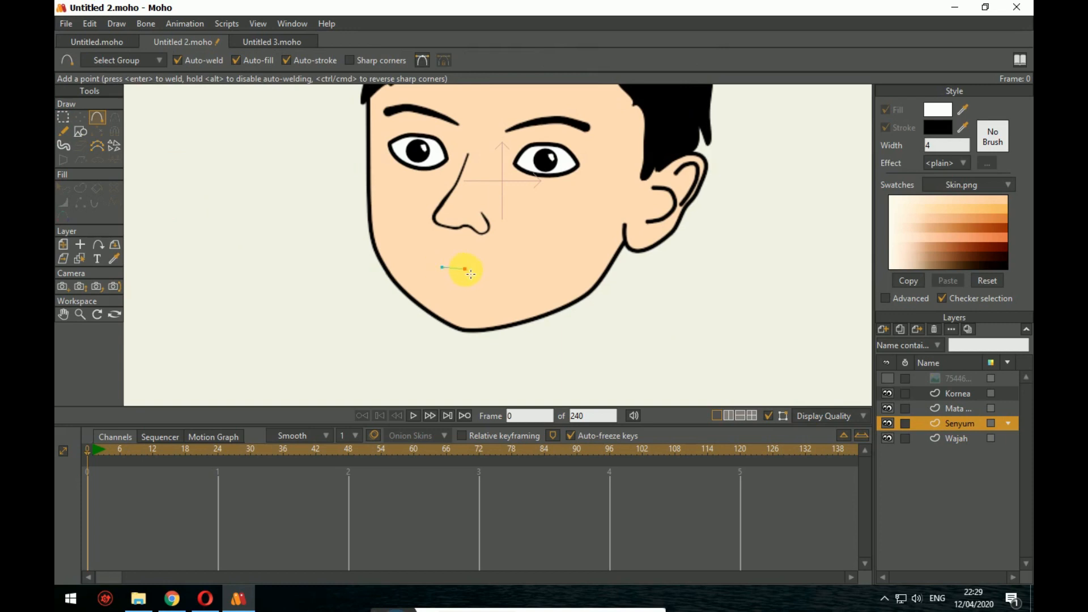
pyautogui.hotkey('ctrl', 'z')
pyautogui.click(469, 270)
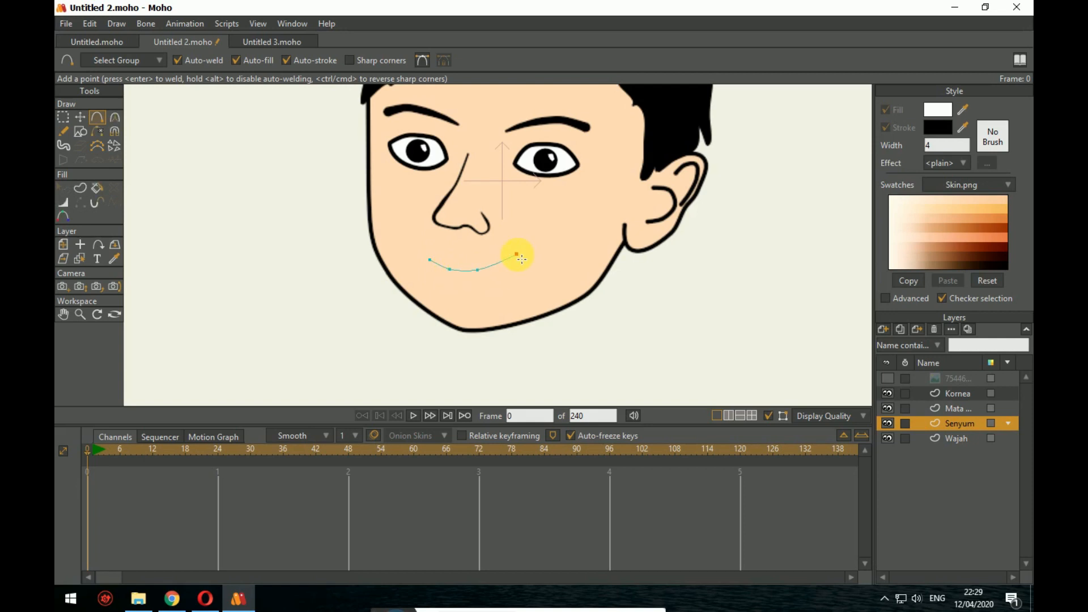
pyautogui.moveTo(566, 285); pyautogui.dragTo(605, 294)
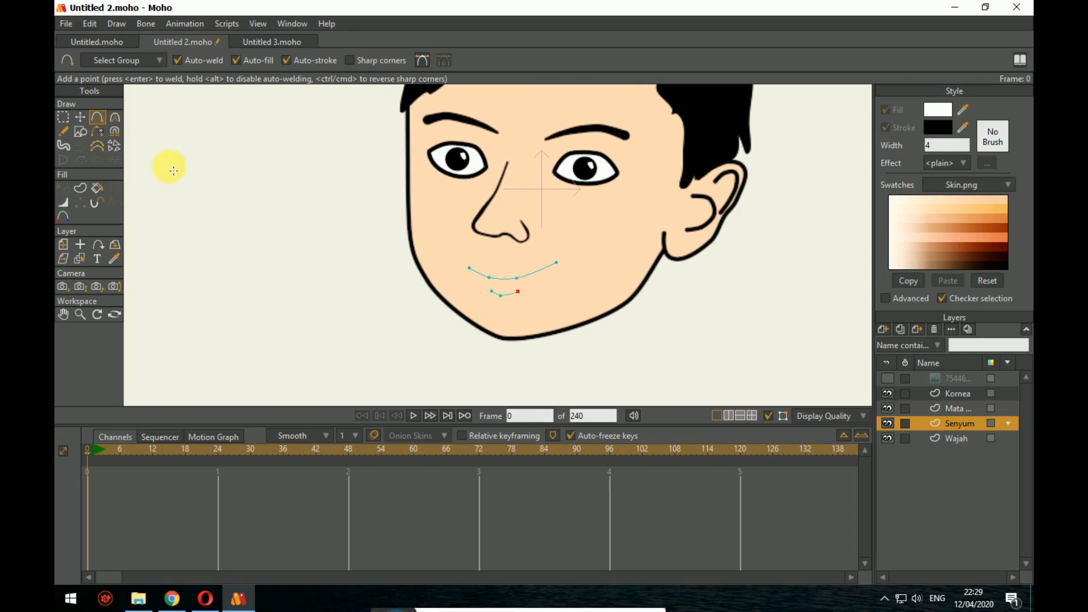
# Step: Select all points of both mouth curves and create a black stroke shape from them
pyautogui.click(63, 116)
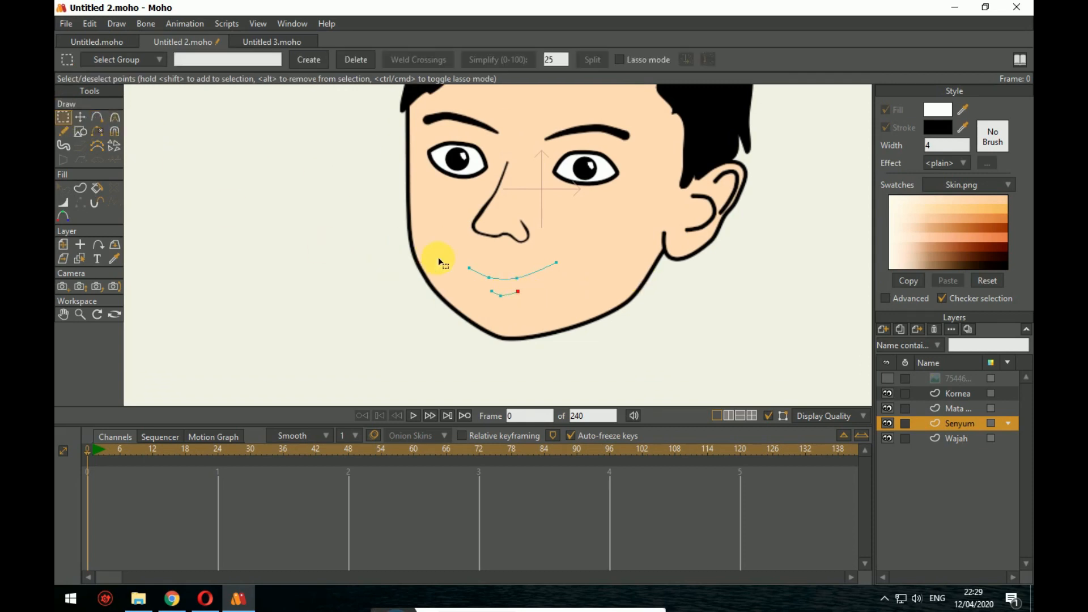
pyautogui.moveTo(437, 257); pyautogui.dragTo(569, 307)
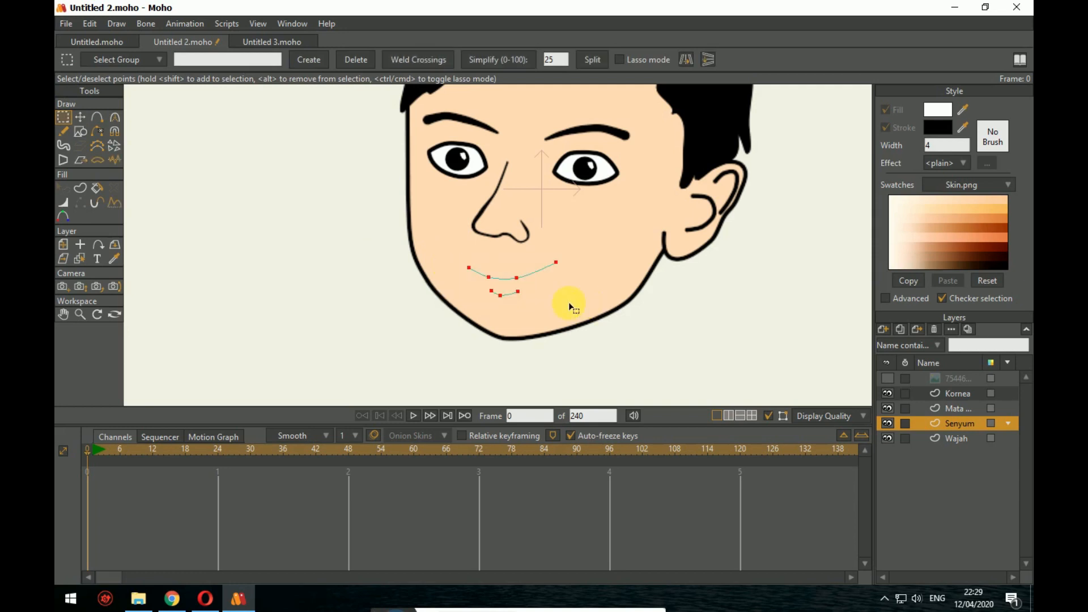
pyautogui.click(82, 185)
pyautogui.click(193, 55)
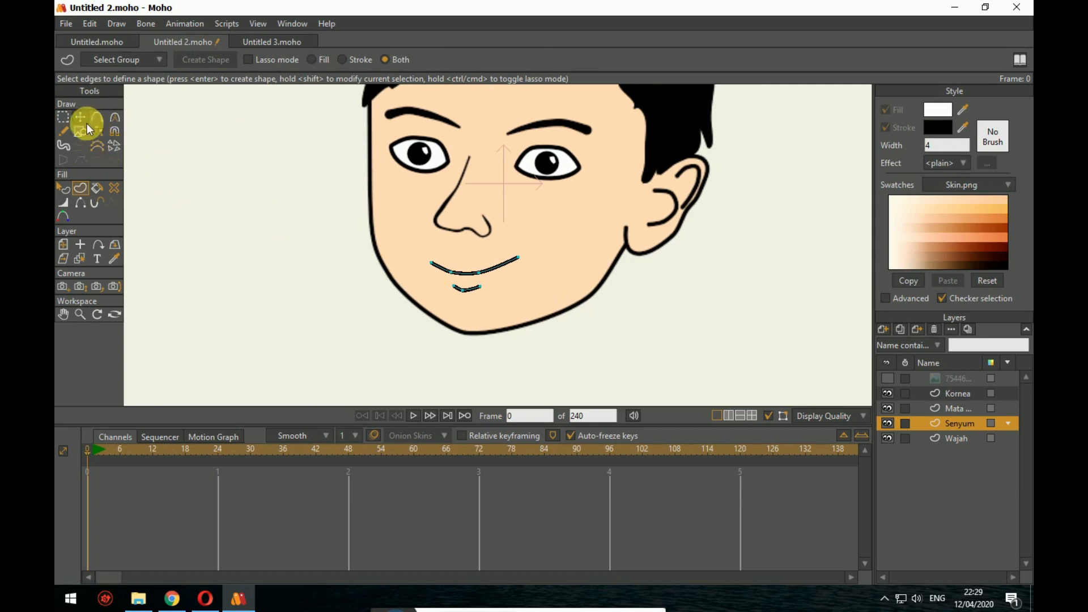
pyautogui.scroll(-1, 758, 366)
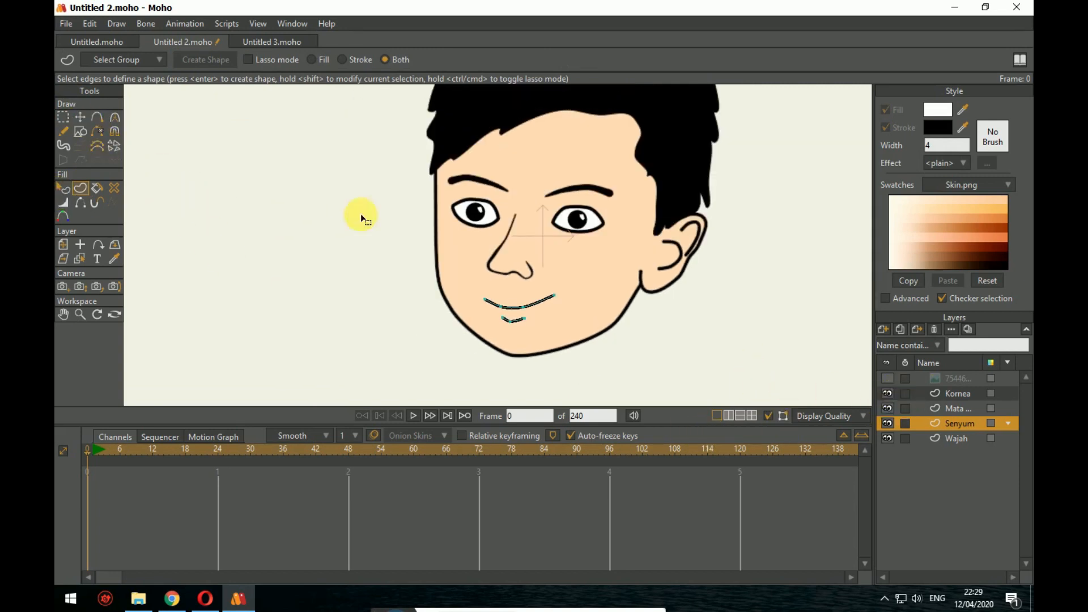
pyautogui.click(64, 189)
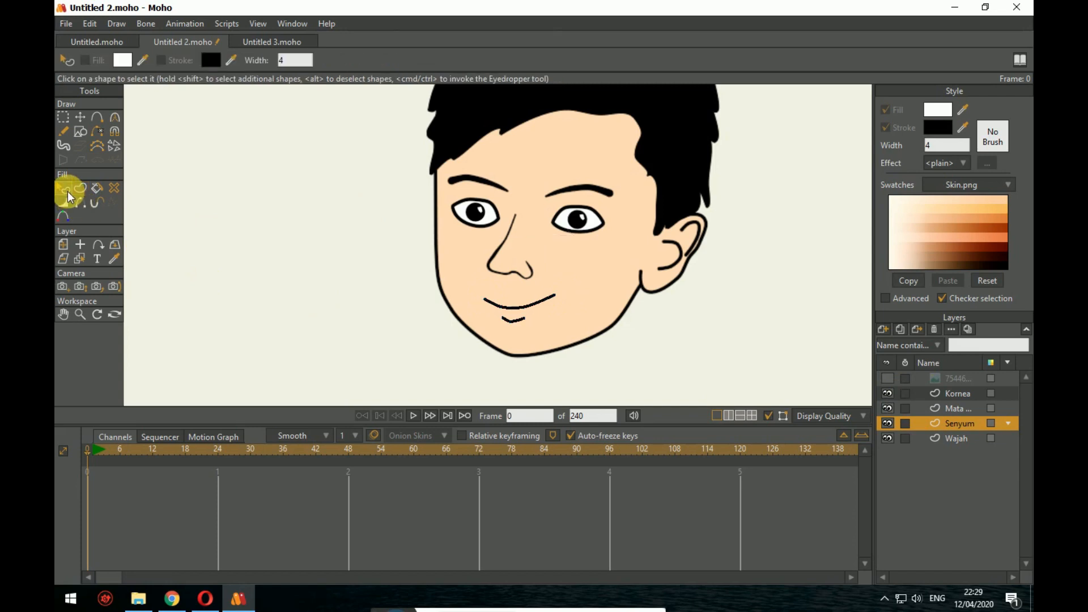
pyautogui.scroll(3, 571, 342)
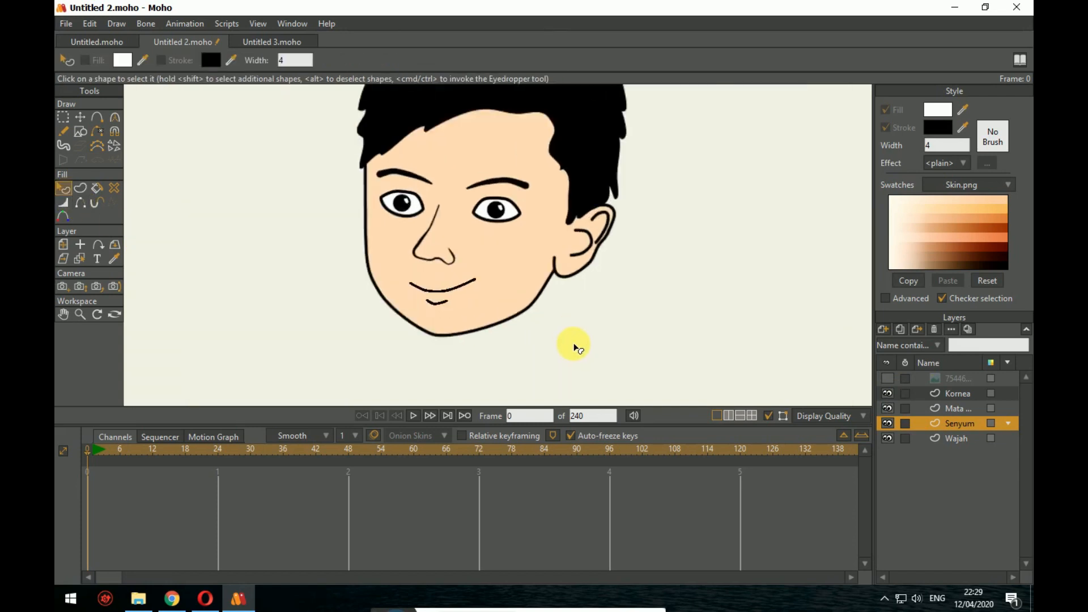
# Step: Taper the smile's left end and both lower lip ends, widening the smile's right end to 146% and the lip's centre to 114%
pyautogui.scroll(2, 466, 322)
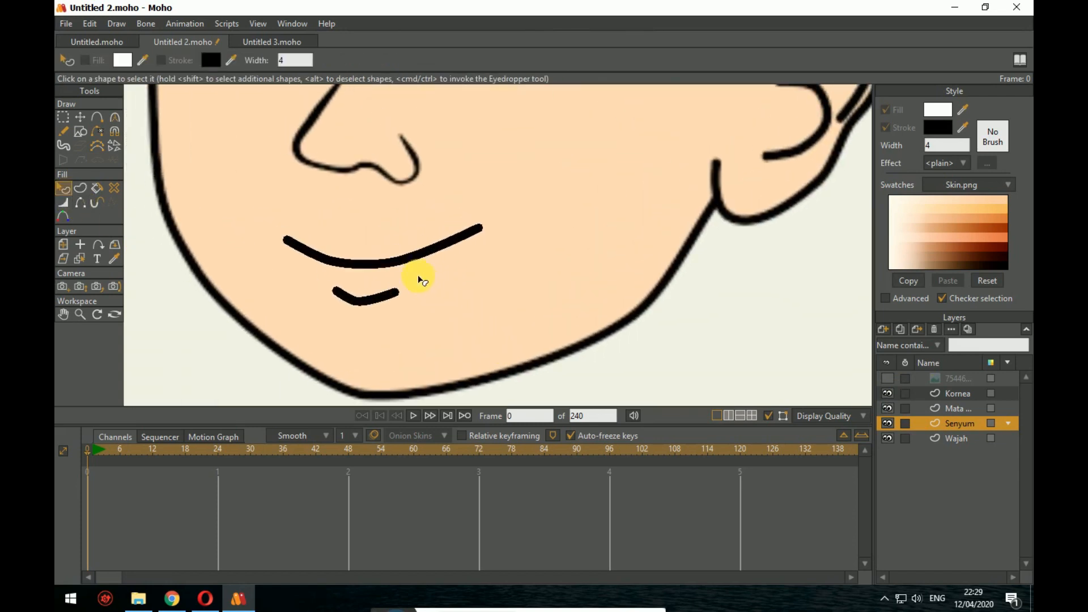
pyautogui.click(326, 271)
pyautogui.click(64, 202)
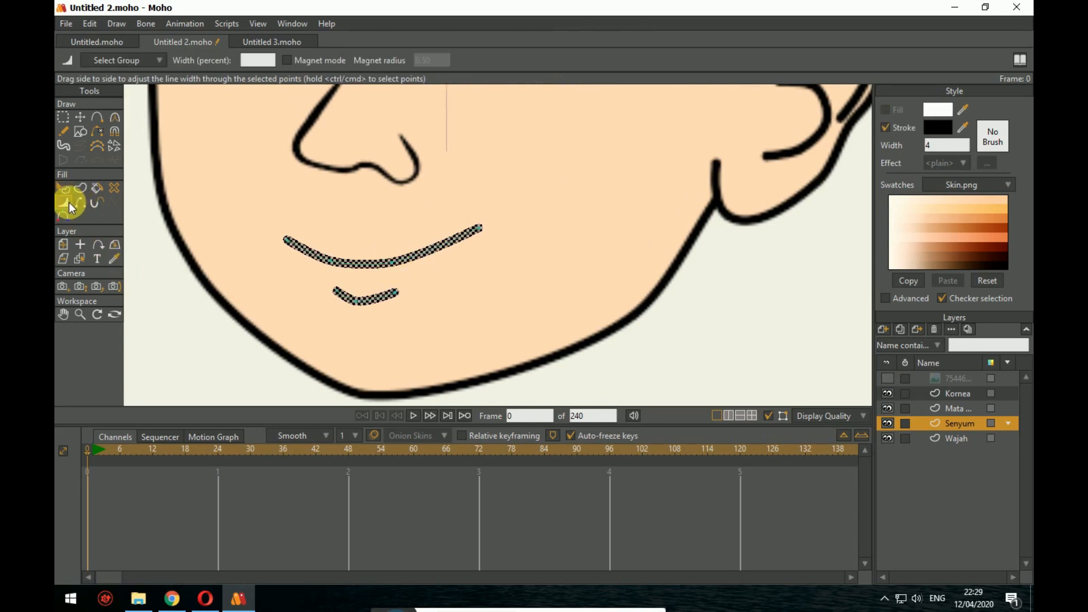
pyautogui.moveTo(288, 241)
pyautogui.mouseDown()
pyautogui.moveTo(296, 250)
pyautogui.moveTo(270, 219)
pyautogui.mouseUp()
pyautogui.moveTo(480, 232)
pyautogui.mouseDown()
pyautogui.moveTo(466, 216)
pyautogui.moveTo(497, 251)
pyautogui.mouseUp()
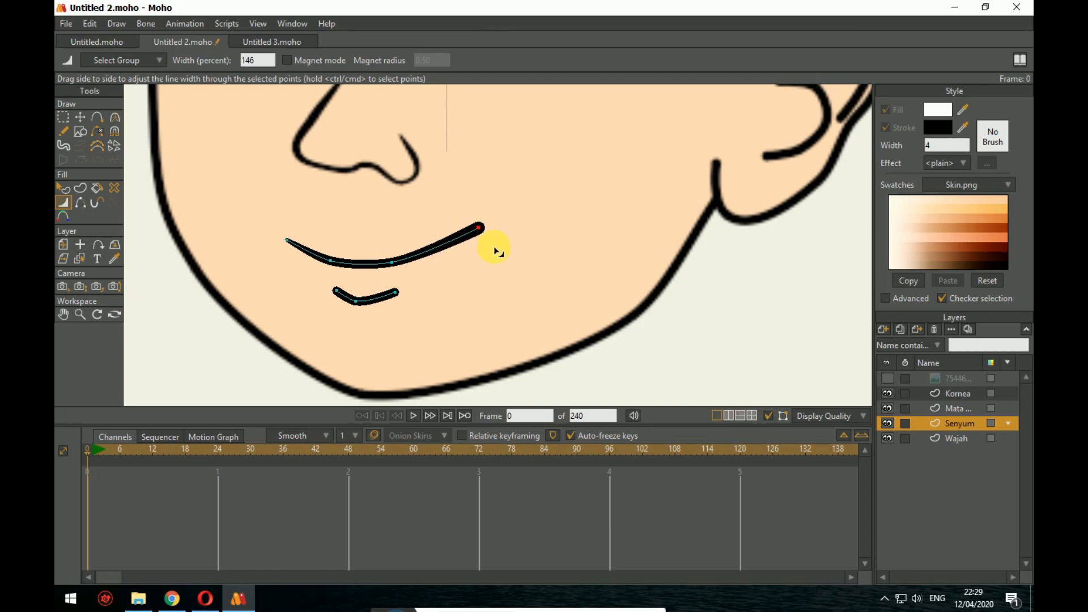
pyautogui.moveTo(323, 260)
pyautogui.mouseDown()
pyautogui.moveTo(337, 266)
pyautogui.moveTo(327, 258)
pyautogui.moveTo(340, 331)
pyautogui.moveTo(208, 183)
pyautogui.mouseUp()
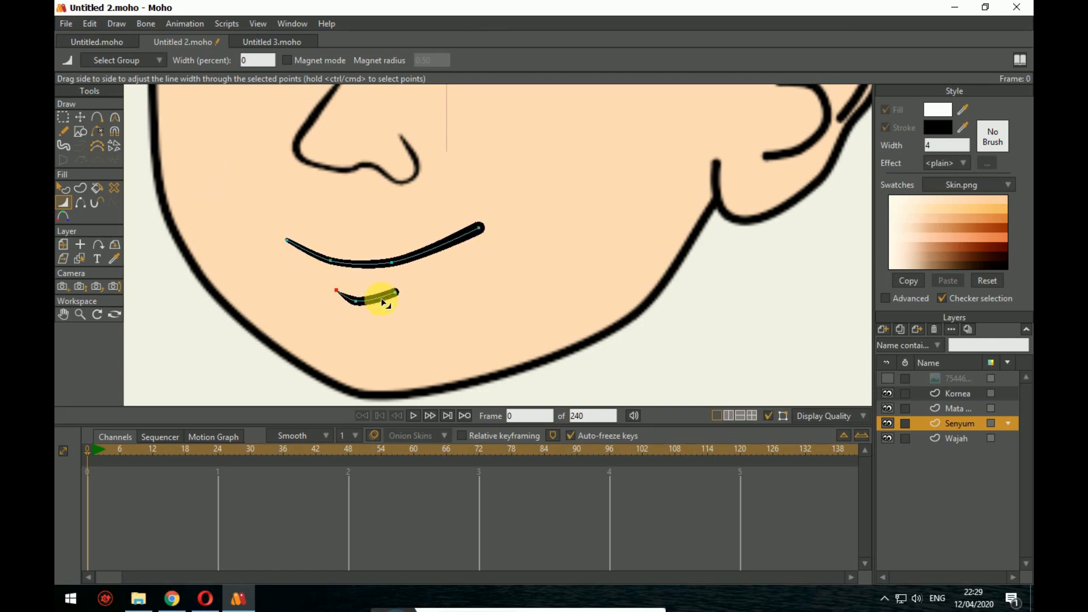
pyautogui.moveTo(395, 295)
pyautogui.mouseDown()
pyautogui.moveTo(384, 310)
pyautogui.moveTo(347, 284)
pyautogui.moveTo(359, 318)
pyautogui.mouseUp()
# Step: Adjust the line width at the smile's inner left point and check the mouth against the whole face
pyautogui.scroll(-4, 424, 322)
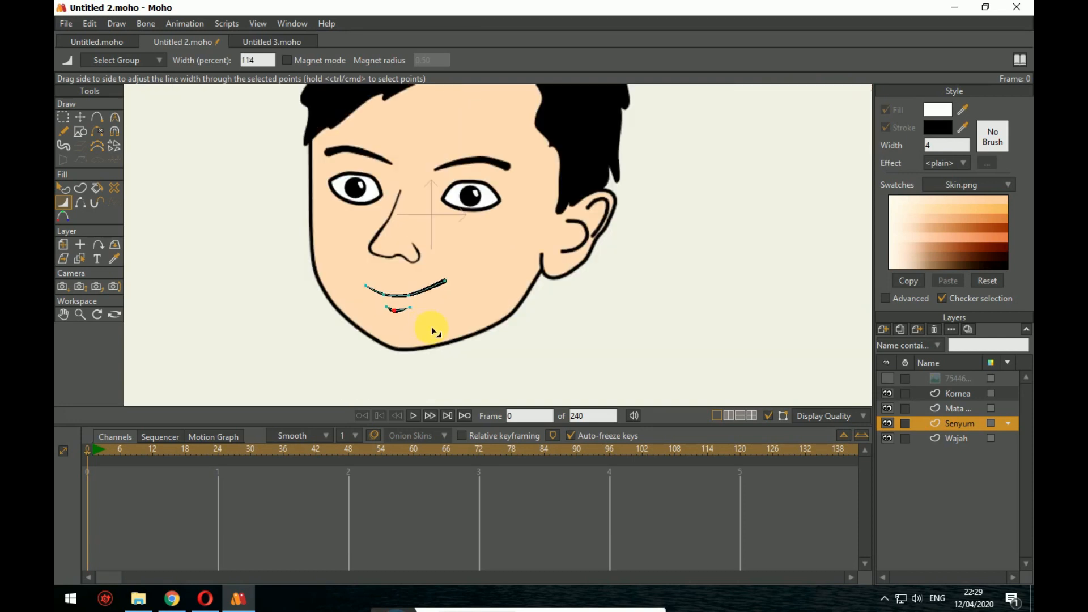
pyautogui.scroll(2, 432, 328)
pyautogui.moveTo(364, 280)
pyautogui.mouseDown()
pyautogui.moveTo(357, 276)
pyautogui.moveTo(363, 286)
pyautogui.moveTo(456, 266)
pyautogui.mouseUp()
pyautogui.click(64, 116)
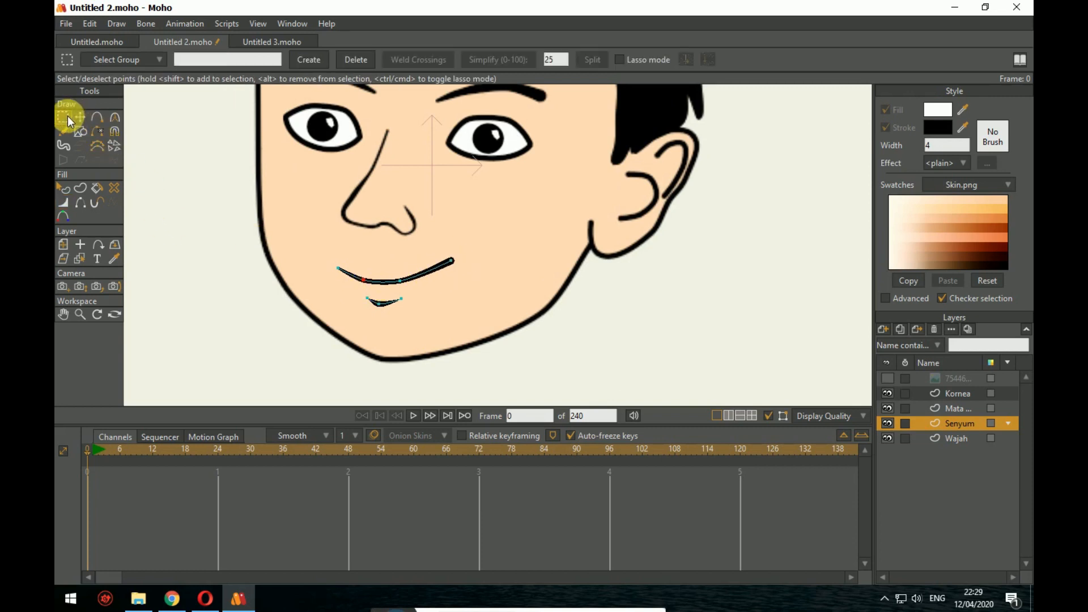
pyautogui.click(64, 188)
pyautogui.scroll(-2, 340, 345)
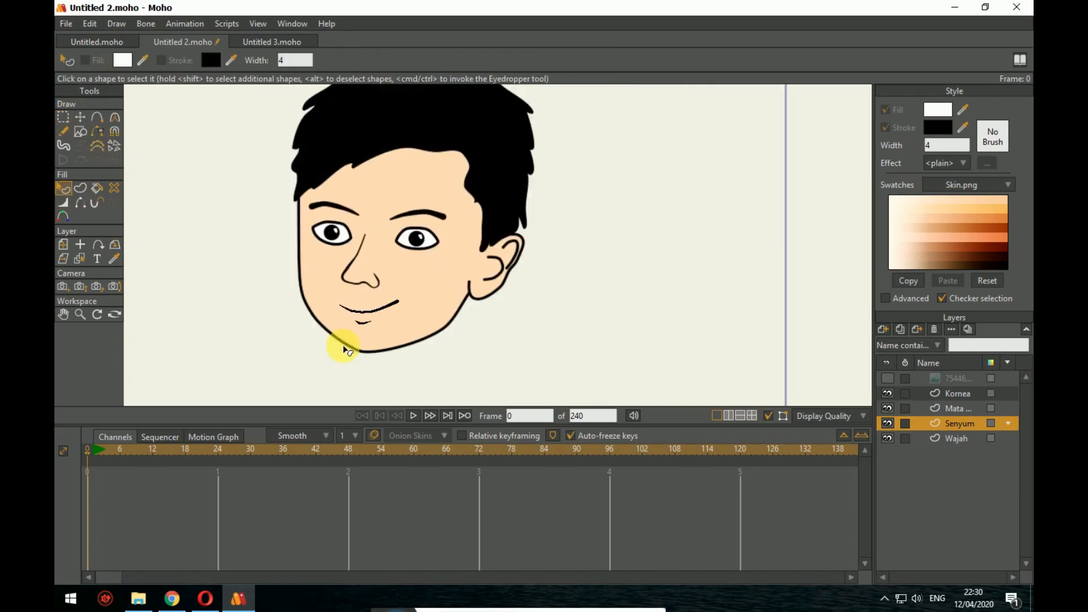
pyautogui.scroll(3, 394, 340)
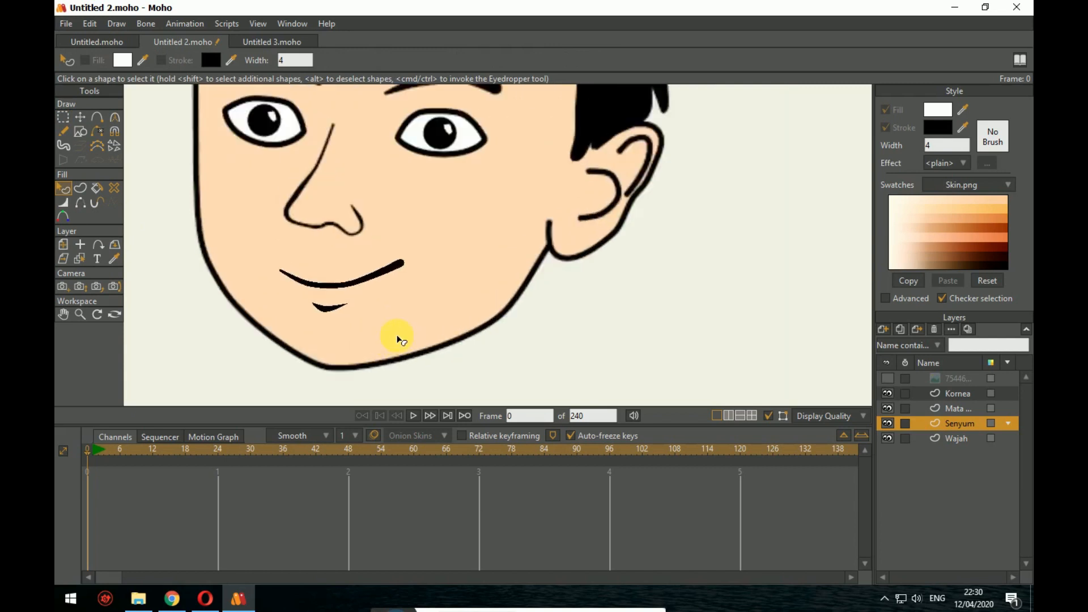
# Step: Move the smile's thick right end slightly inward and down, to about X 0.024, Y -0.198
pyautogui.click(419, 245)
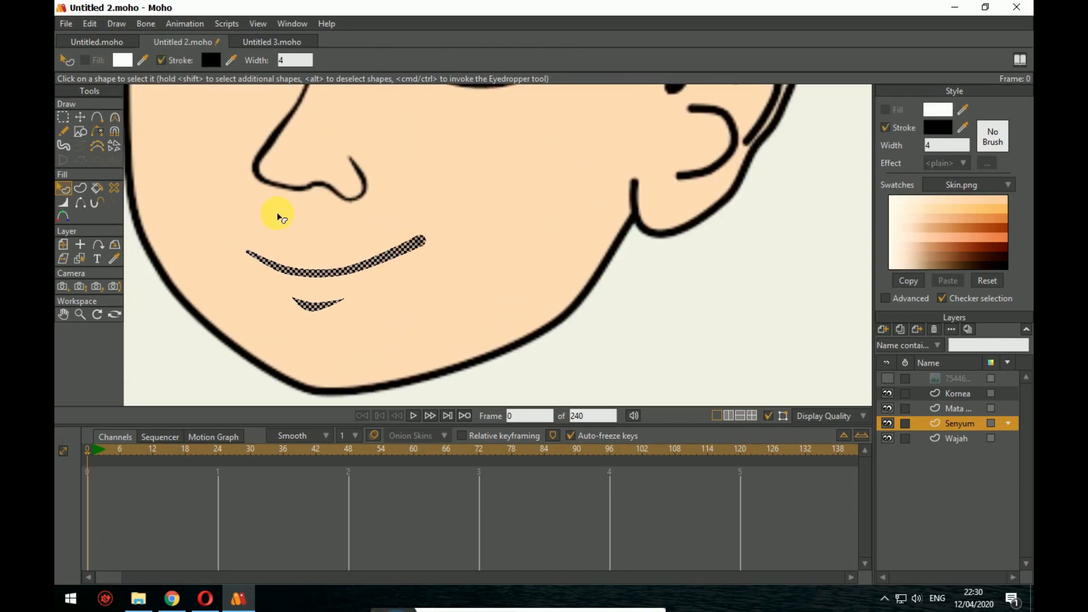
pyautogui.click(79, 117)
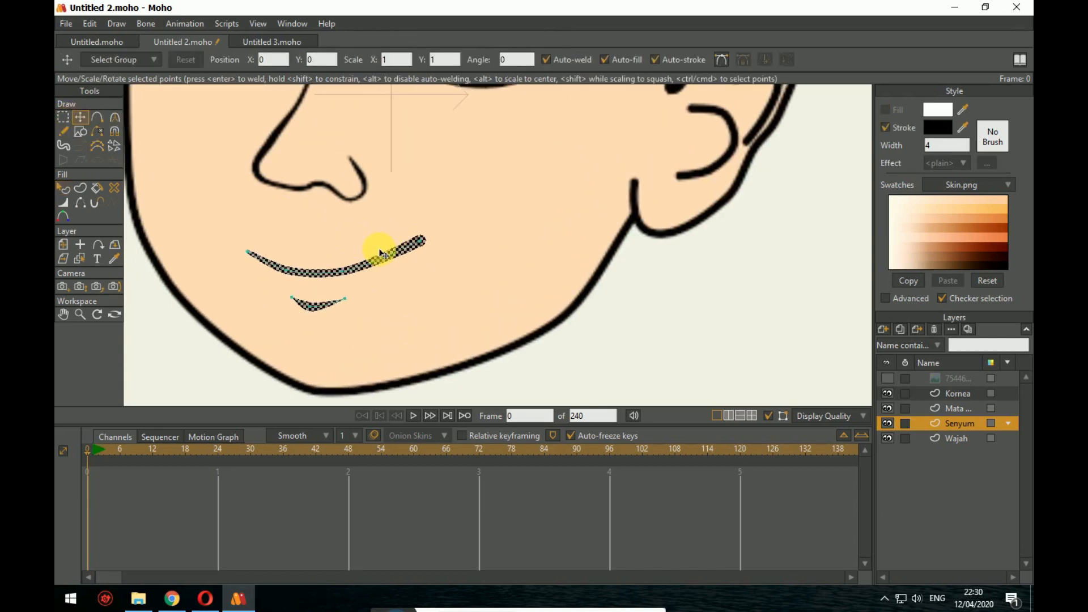
pyautogui.click(418, 244)
pyautogui.moveTo(417, 245); pyautogui.dragTo(410, 250)
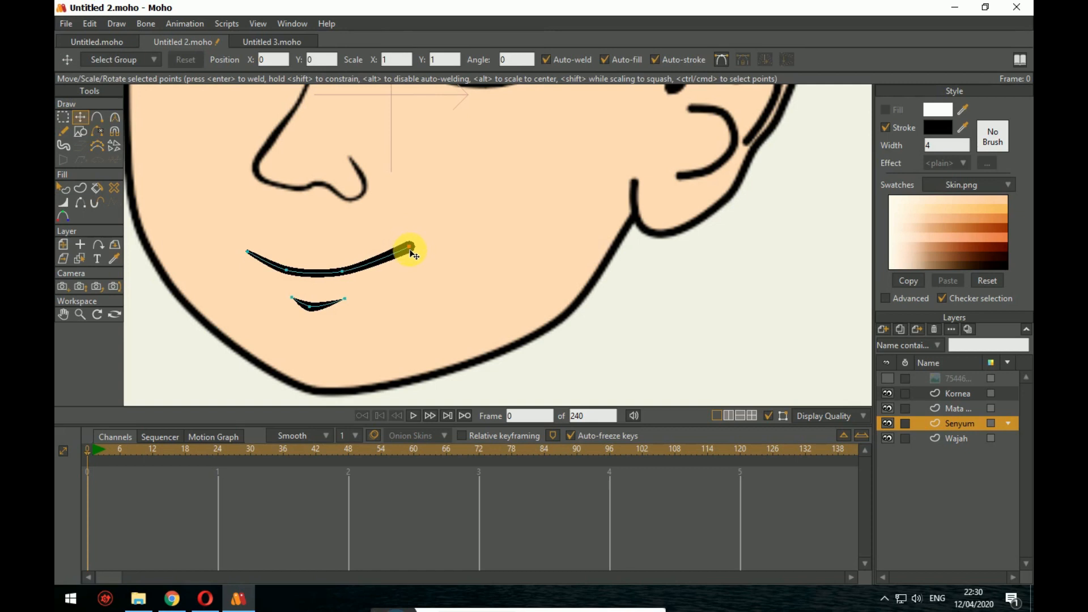
pyautogui.scroll(-4, 637, 338)
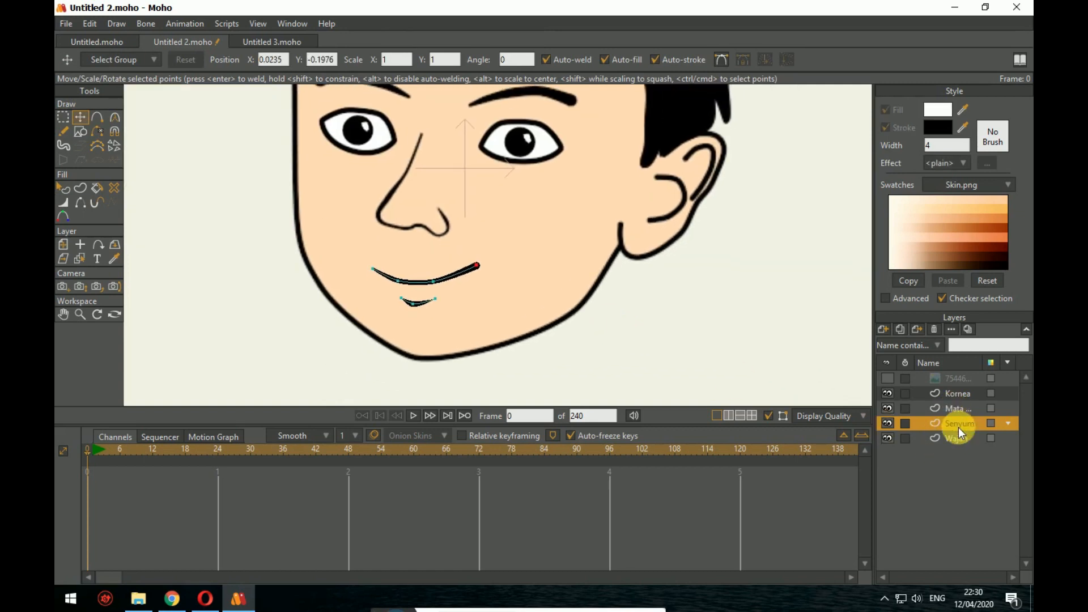
# Step: Add a vector layer named Sedih above Senyum, and briefly hide the Senyum layer to compare the face without the smile
pyautogui.click(882, 331)
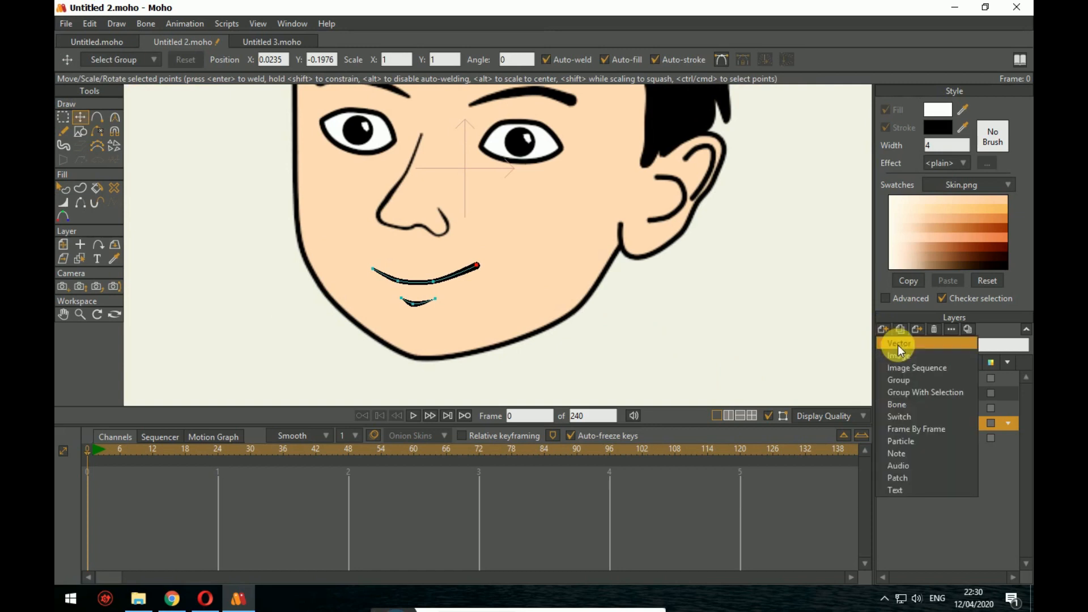
pyautogui.click(906, 355)
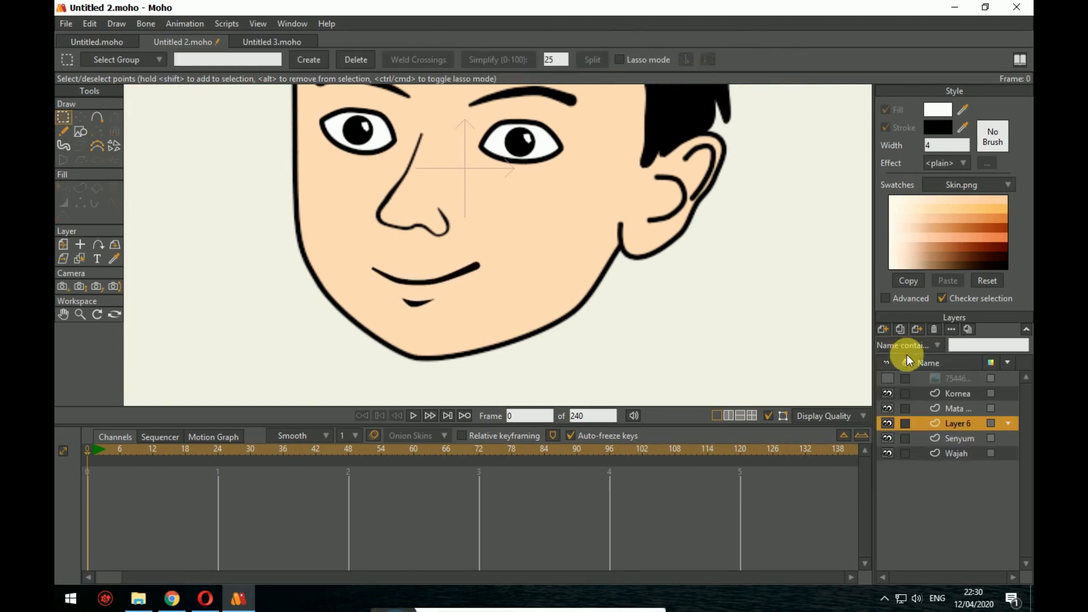
pyautogui.doubleClick(966, 424)
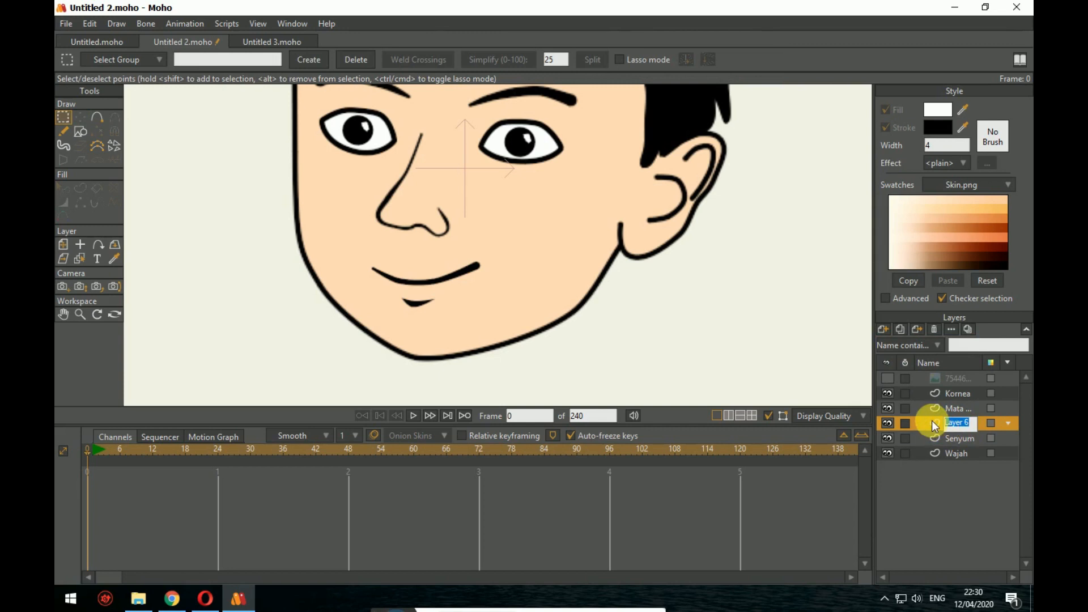
pyautogui.write('S')
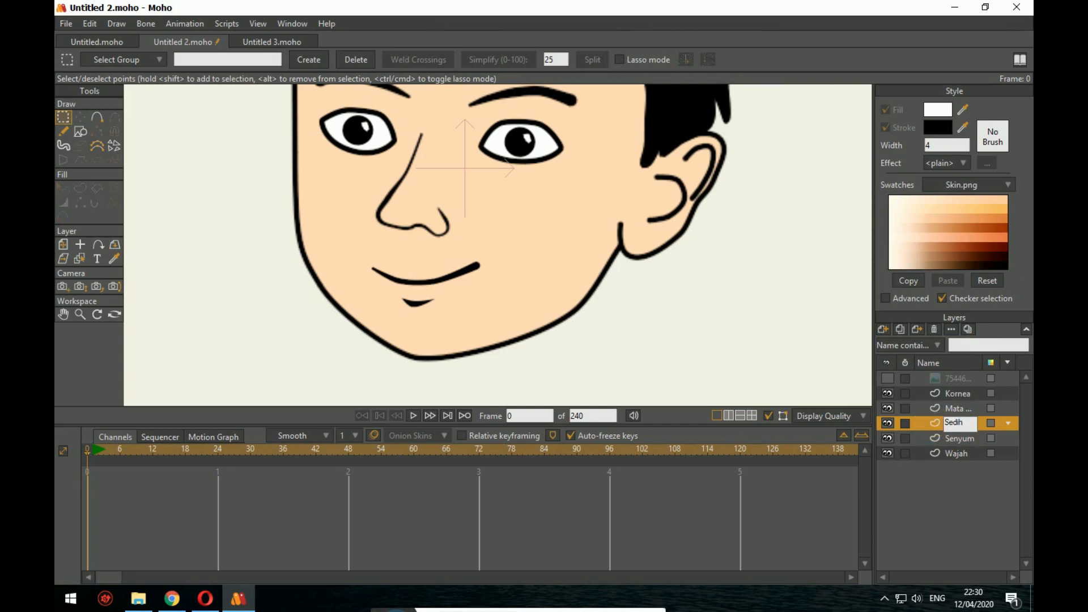
pyautogui.write('edih')
pyautogui.click(888, 438)
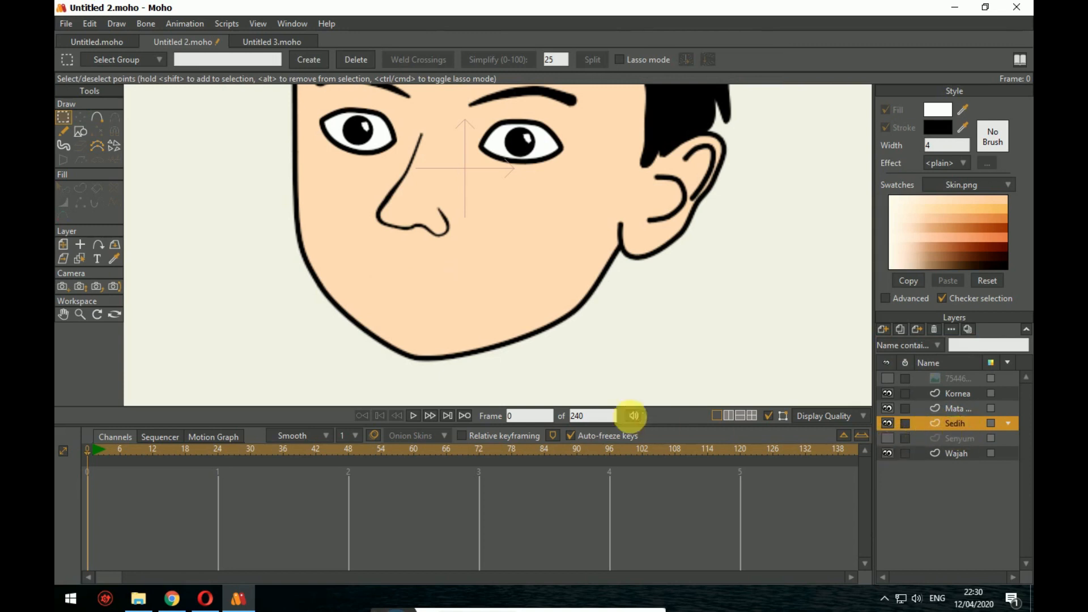
pyautogui.click(888, 439)
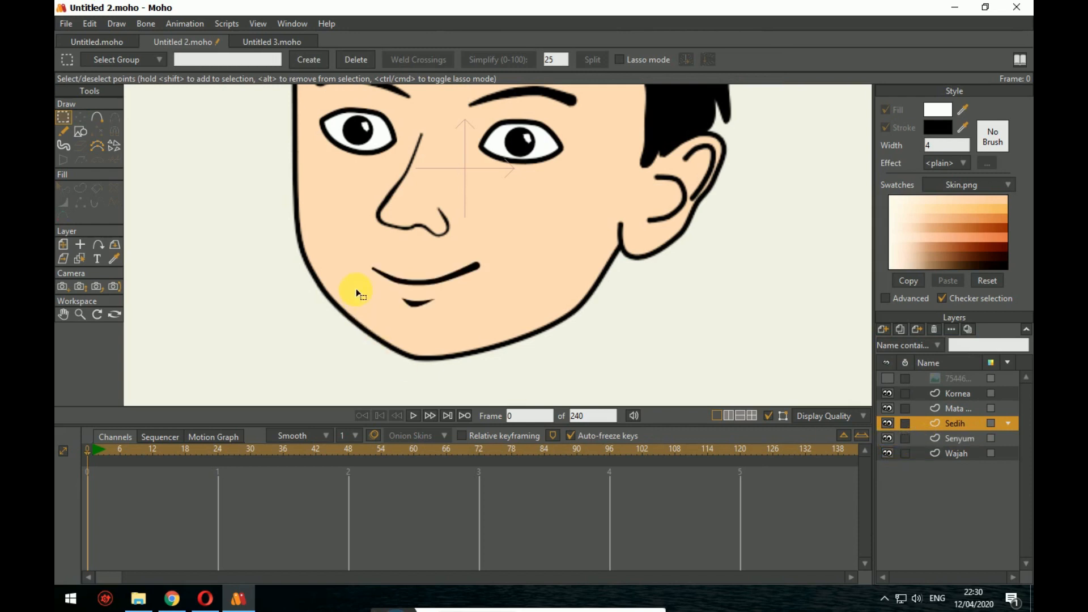
# Step: Try to draw a four-point downturned mouth curve across the smile on the Sedih layer, and undo it
pyautogui.click(100, 118)
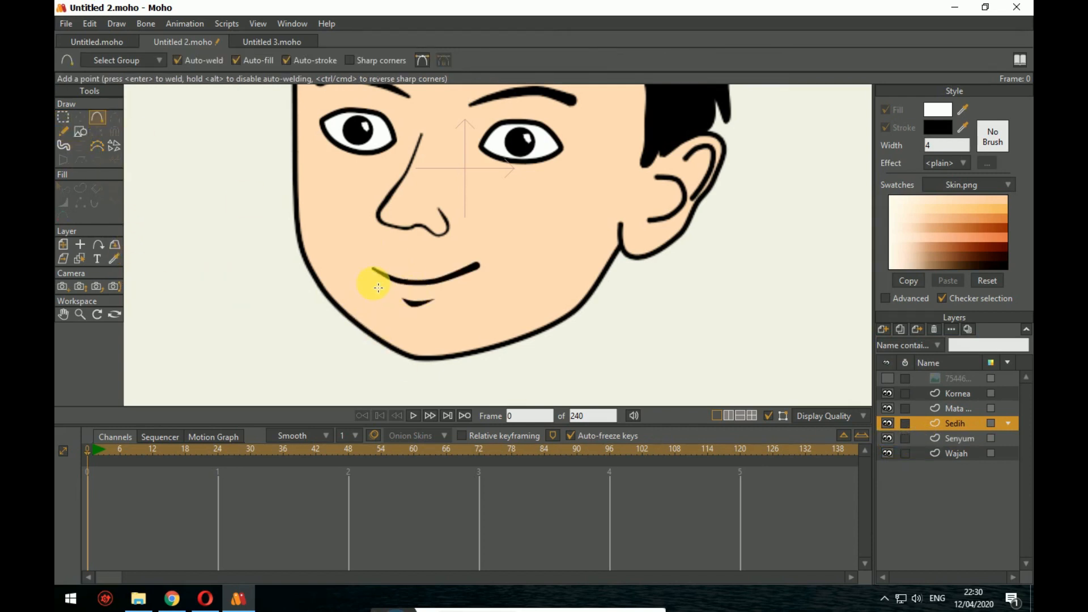
pyautogui.moveTo(378, 288); pyautogui.dragTo(479, 301)
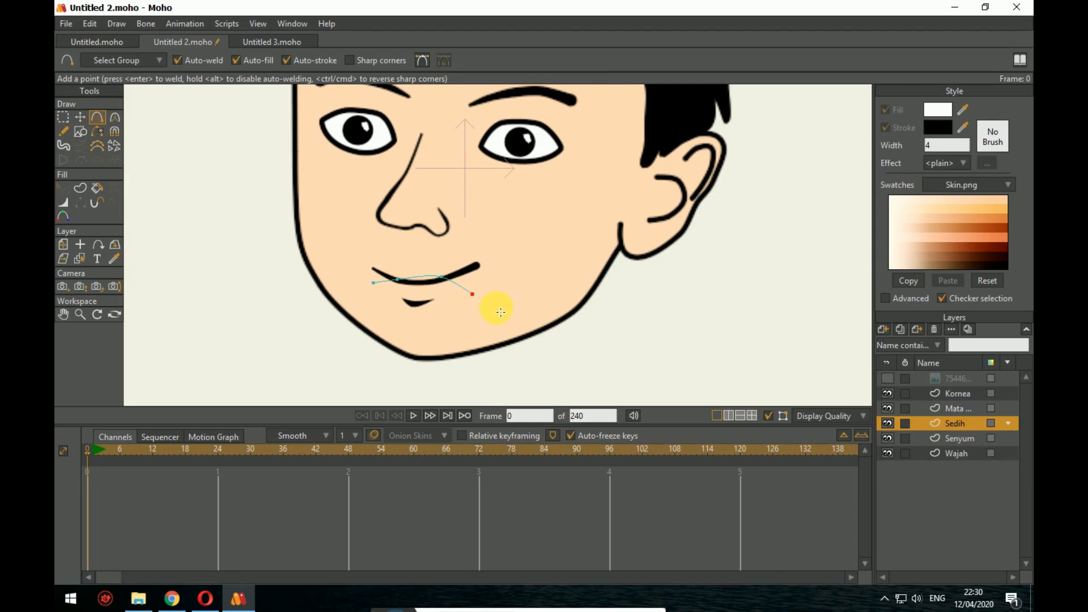
pyautogui.hotkey('ctrl', 'z')
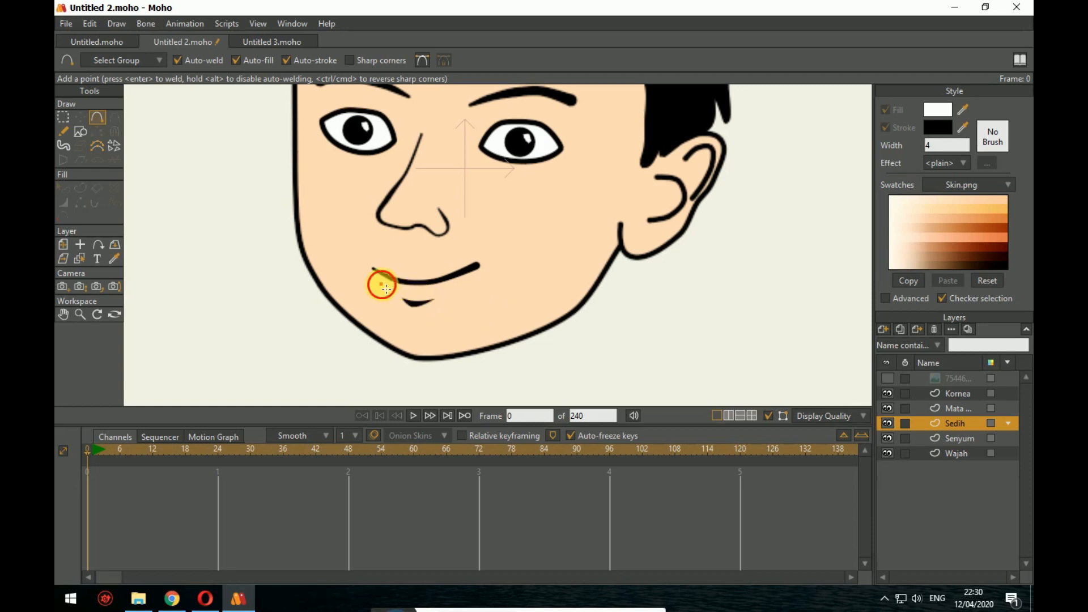
# Step: Draw a three-point mouth curve and a short lower-lip curve over the smile on the Sedih layer, and hide the Senyum layer
pyautogui.moveTo(382, 283); pyautogui.dragTo(457, 290)
pyautogui.click(454, 288)
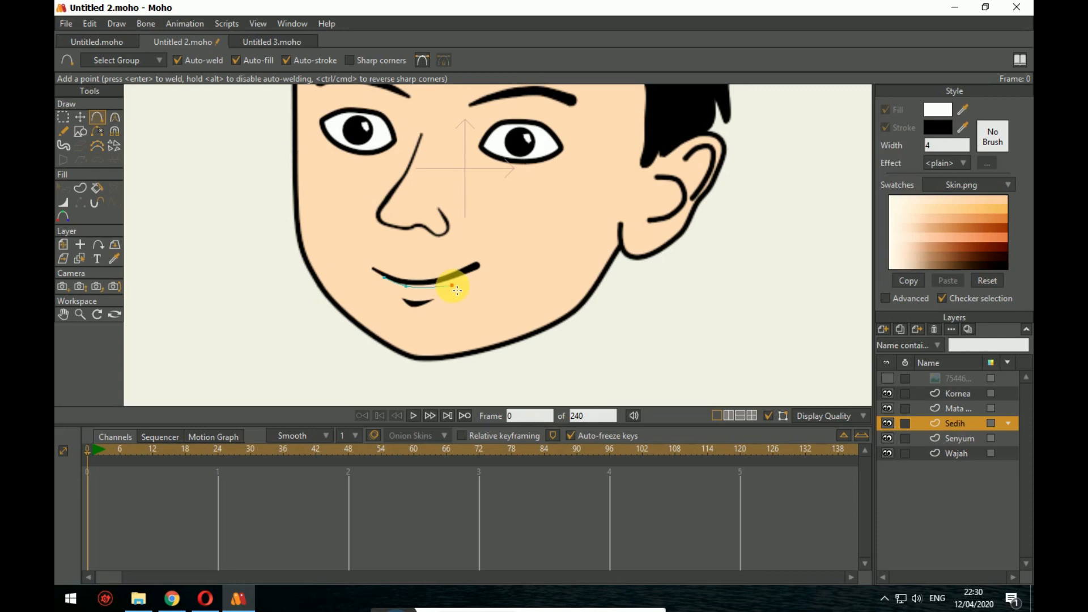
pyautogui.click(410, 307)
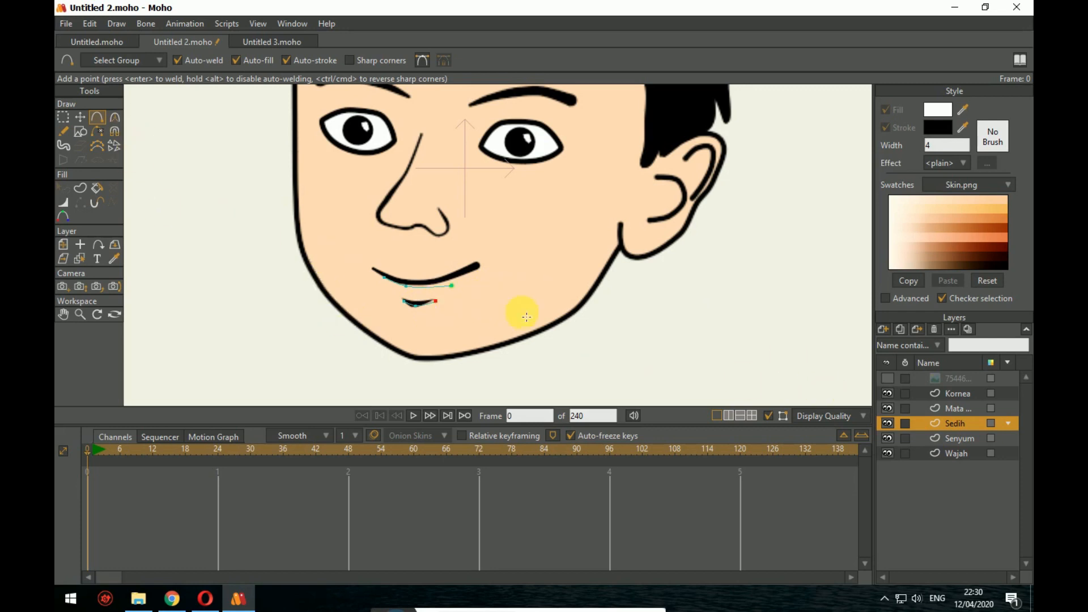
pyautogui.click(888, 438)
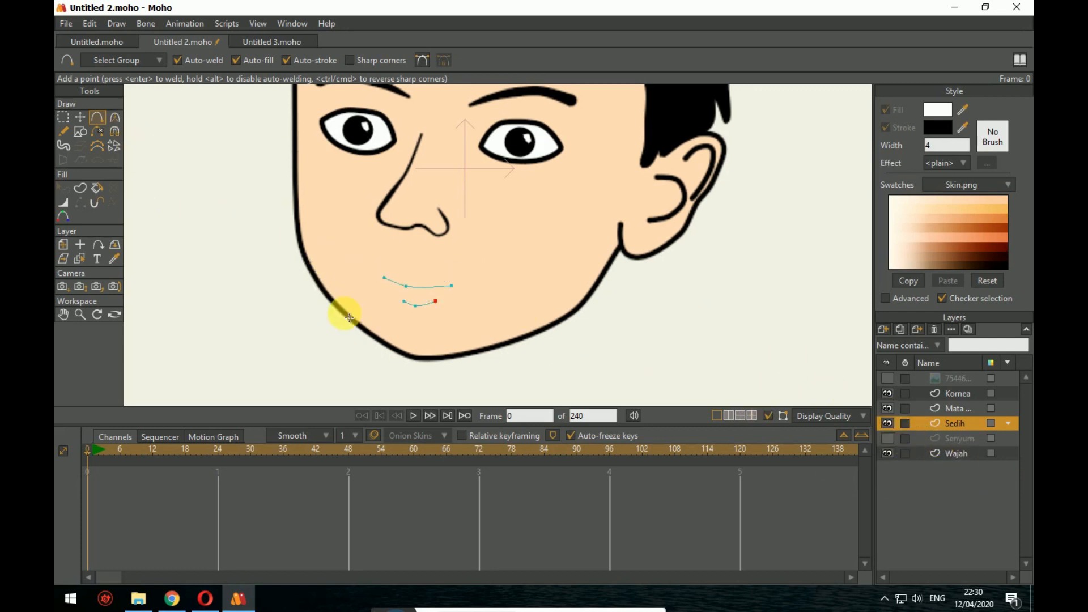
# Step: Level the mouth curve into a straight, evenly spaced three-point line, and move the lower-lip curve's middle point beneath its centre
pyautogui.click(75, 121)
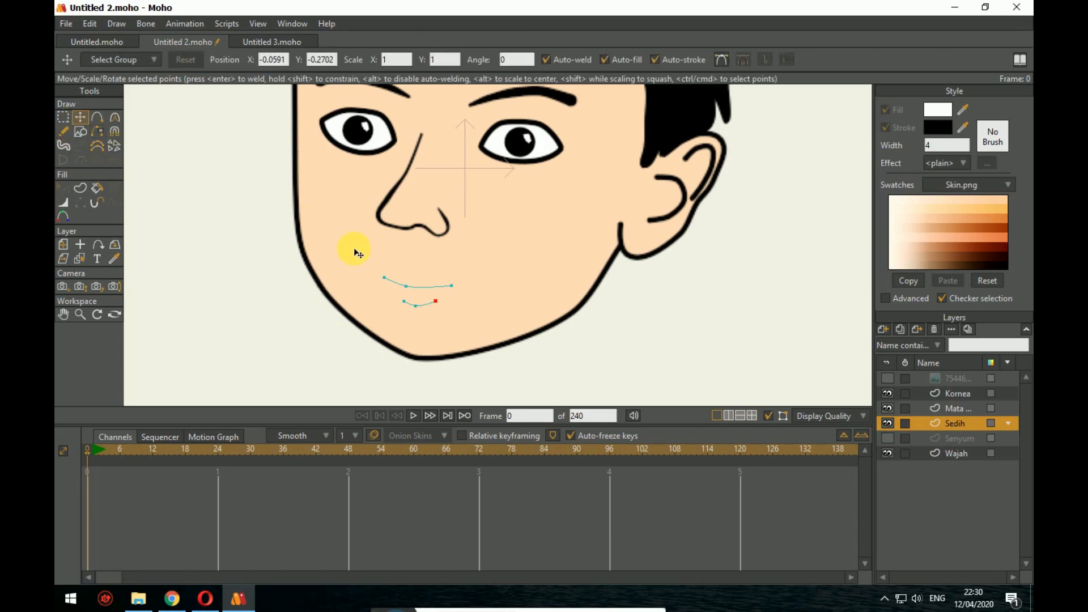
pyautogui.moveTo(383, 283); pyautogui.dragTo(384, 286)
pyautogui.click(395, 287)
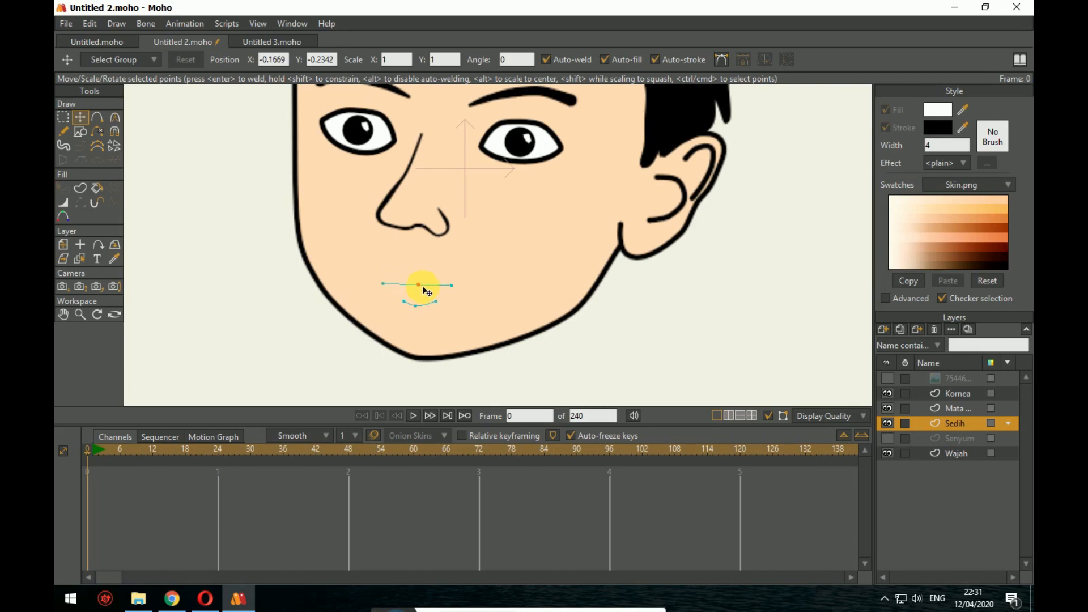
pyautogui.click(462, 287)
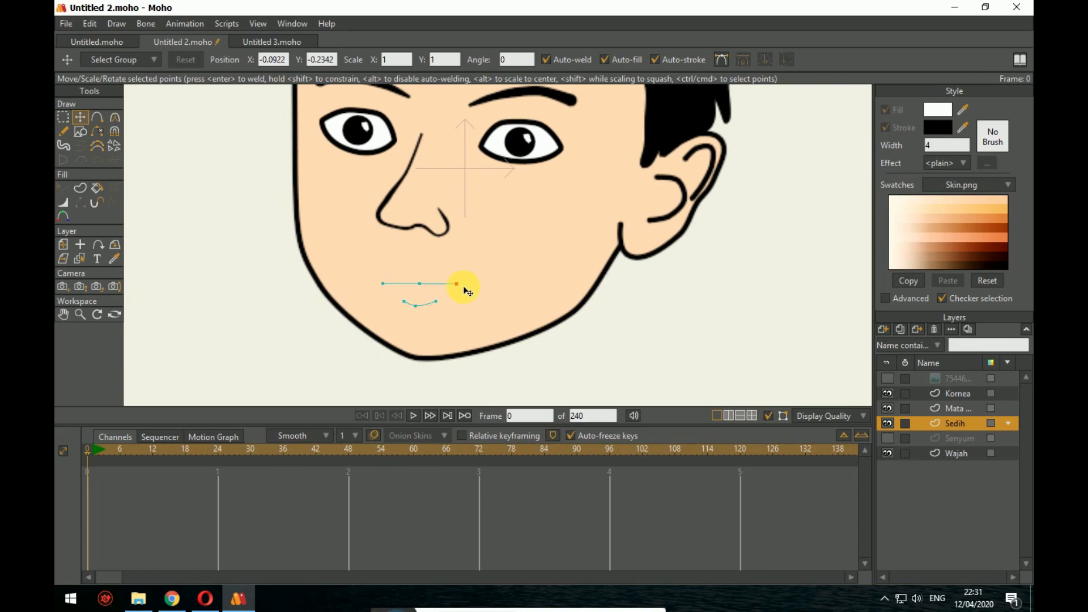
pyautogui.moveTo(464, 288); pyautogui.dragTo(467, 285)
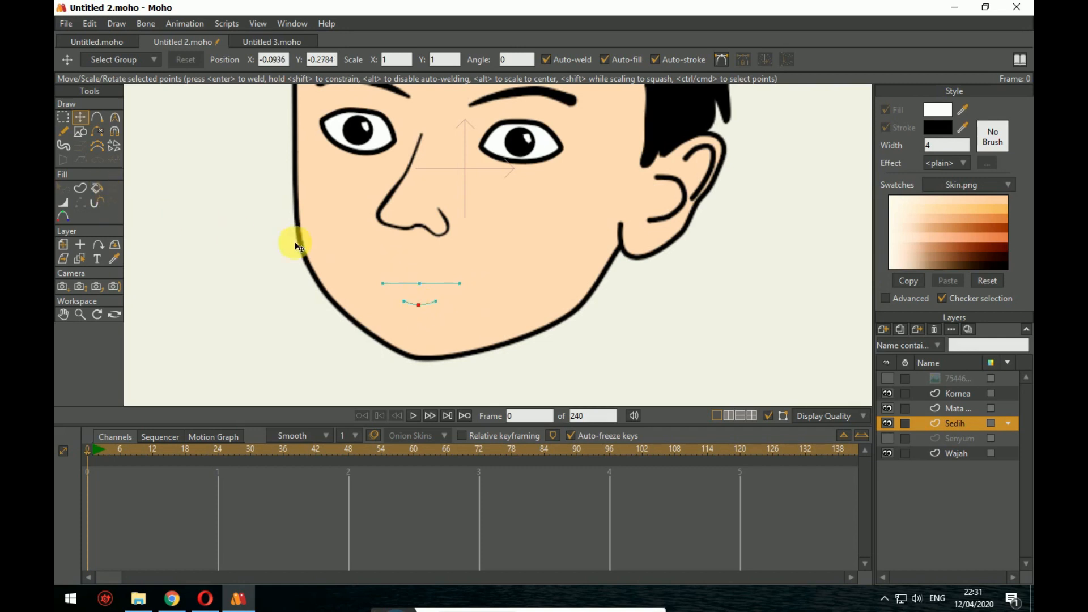
# Step: Select all points of the mouth line and lower-lip curve, and create a shape from them with both fill and stroke
pyautogui.click(63, 117)
pyautogui.moveTo(375, 275); pyautogui.dragTo(504, 348)
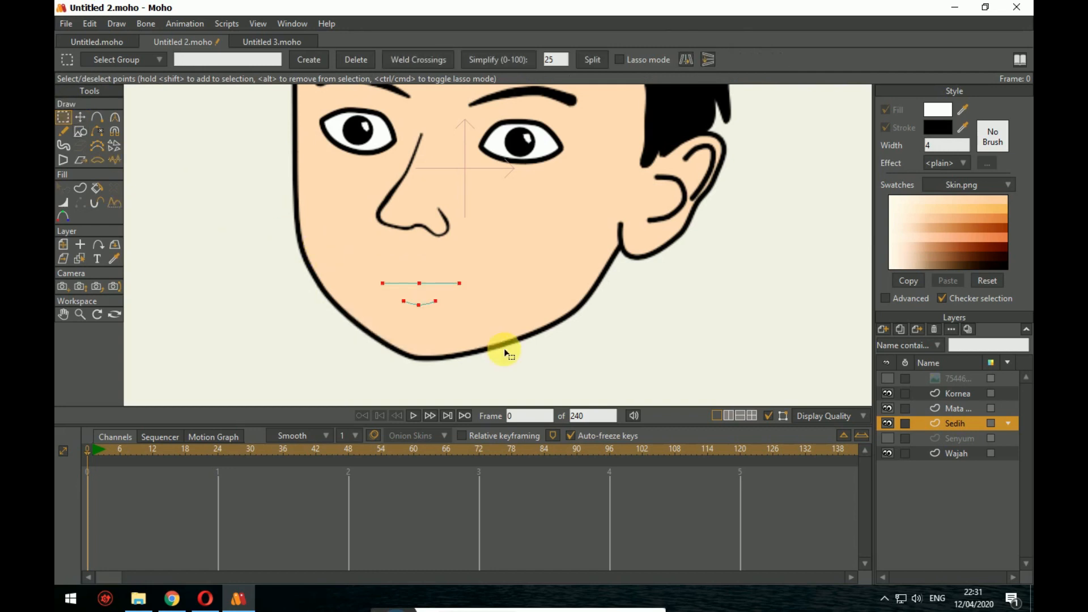
pyautogui.click(80, 190)
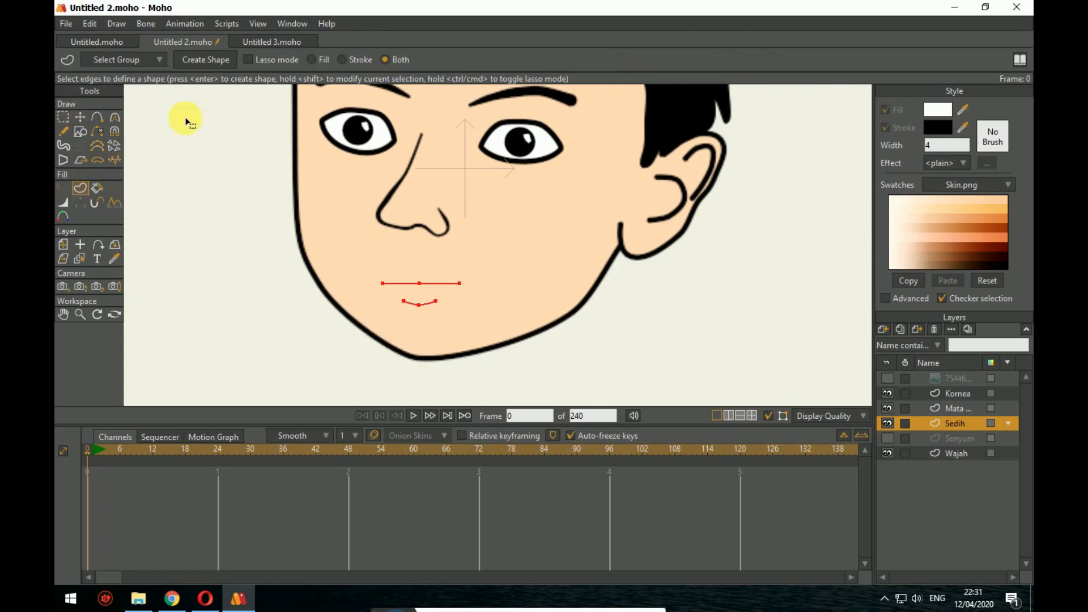
pyautogui.click(212, 61)
pyautogui.click(395, 285)
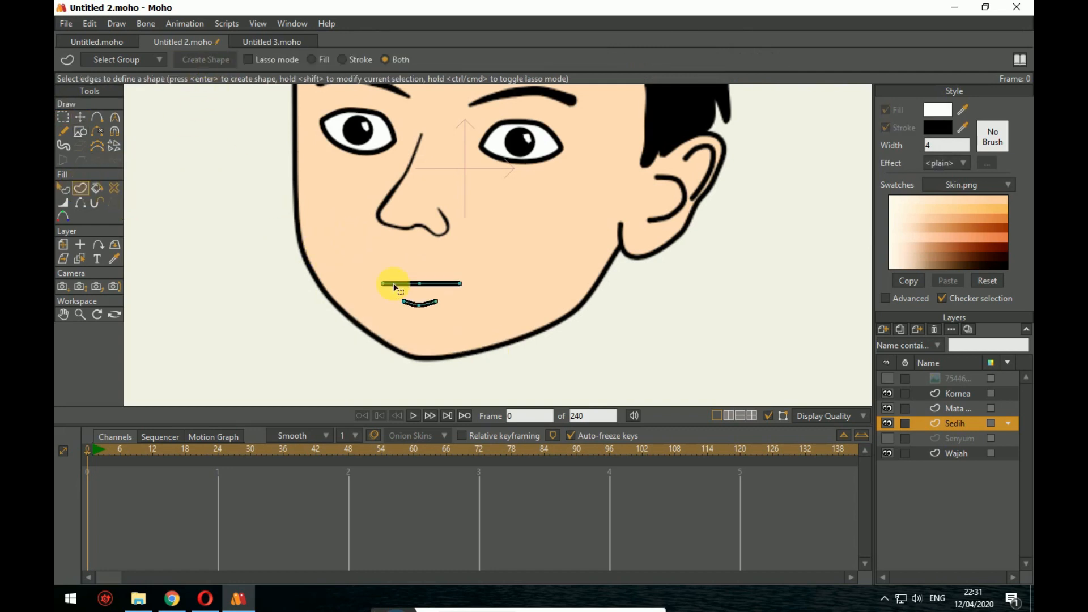
# Step: Adjust the line width at the points of the mouth line and lower-lip curve so their strokes taper toward the ends
pyautogui.click(63, 203)
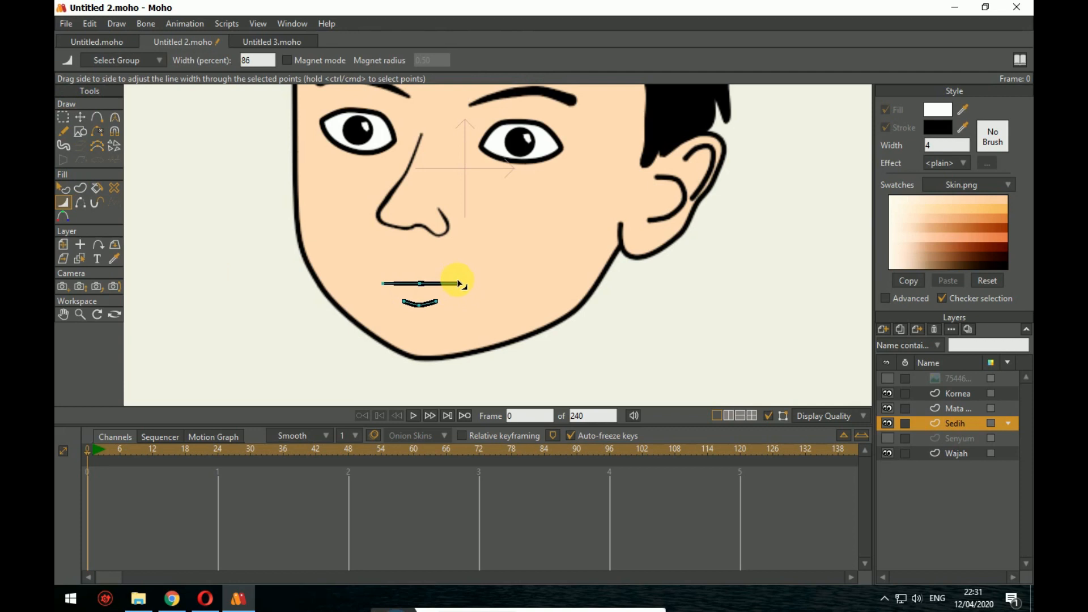
pyautogui.moveTo(422, 285)
pyautogui.mouseDown()
pyautogui.moveTo(429, 294)
pyautogui.moveTo(407, 304)
pyautogui.moveTo(433, 299)
pyautogui.moveTo(408, 271)
pyautogui.mouseUp()
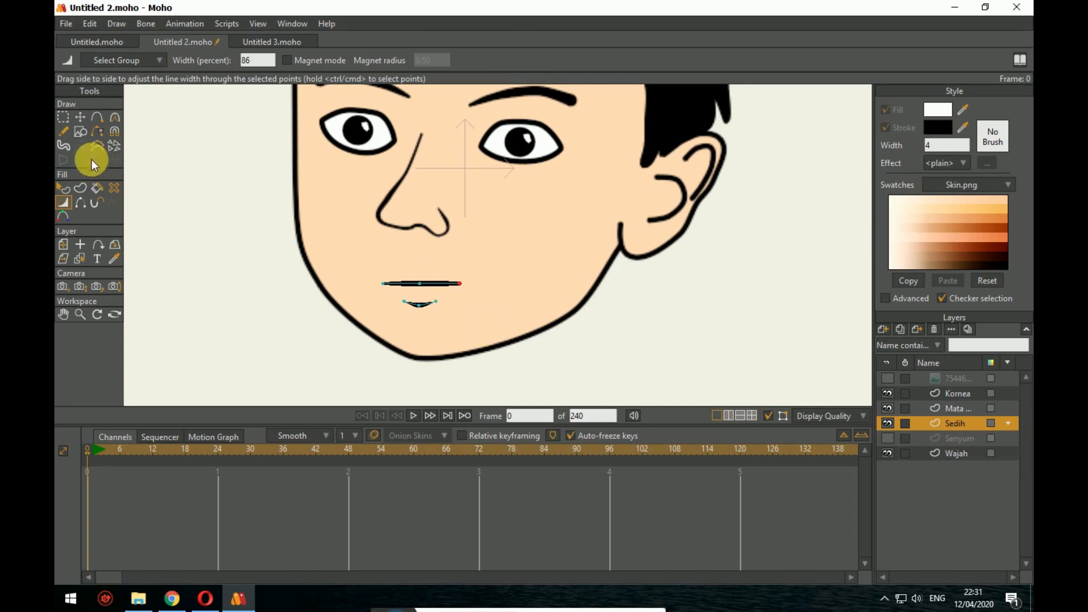
pyautogui.click(63, 117)
pyautogui.click(80, 117)
pyautogui.click(64, 187)
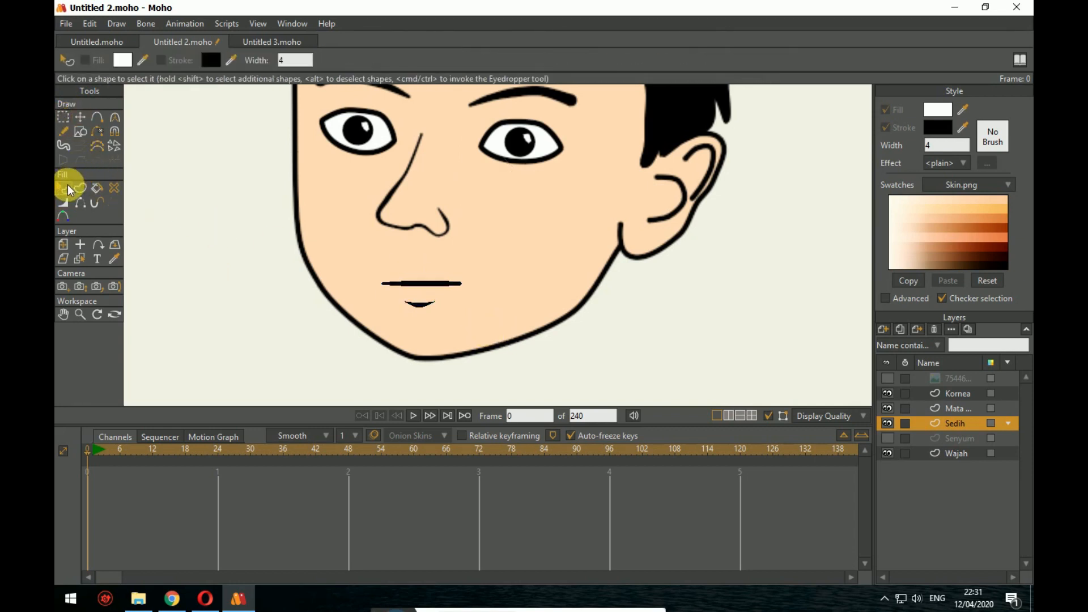
# Step: Check the straight mouth against the whole face and rename the Sedih layer as Datar
pyautogui.scroll(-2, 251, 257)
pyautogui.moveTo(527, 325); pyautogui.dragTo(539, 368)
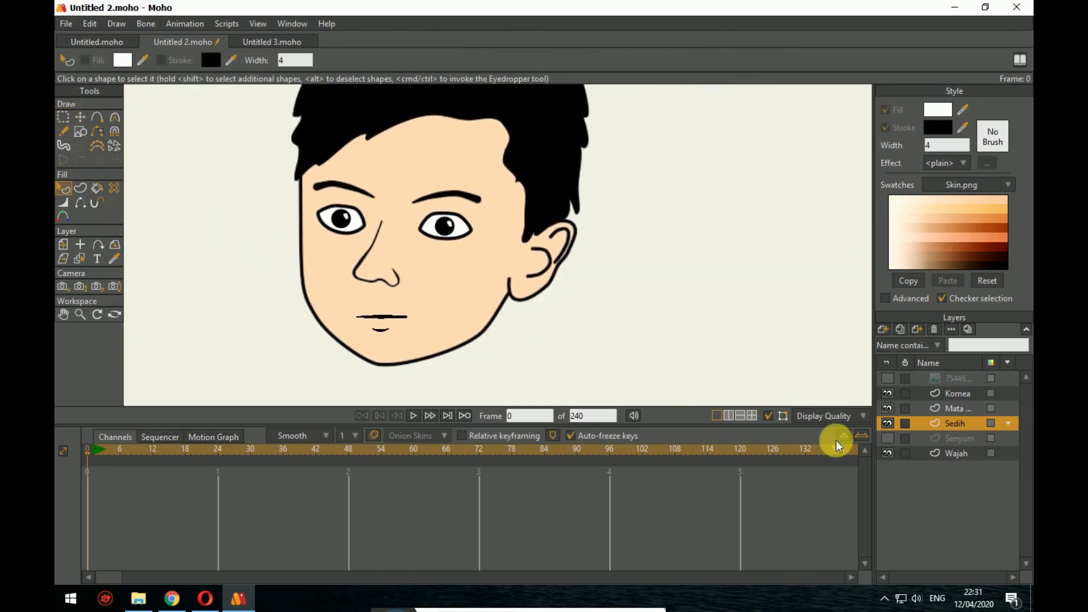
pyautogui.doubleClick(954, 423)
pyautogui.write('Datar')
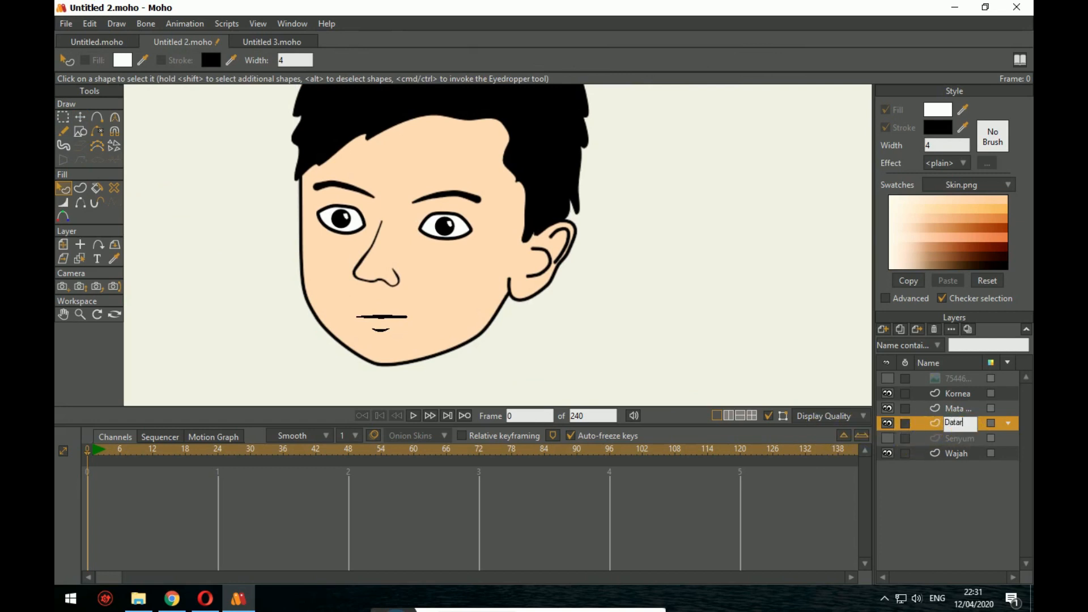
pyautogui.click(962, 426)
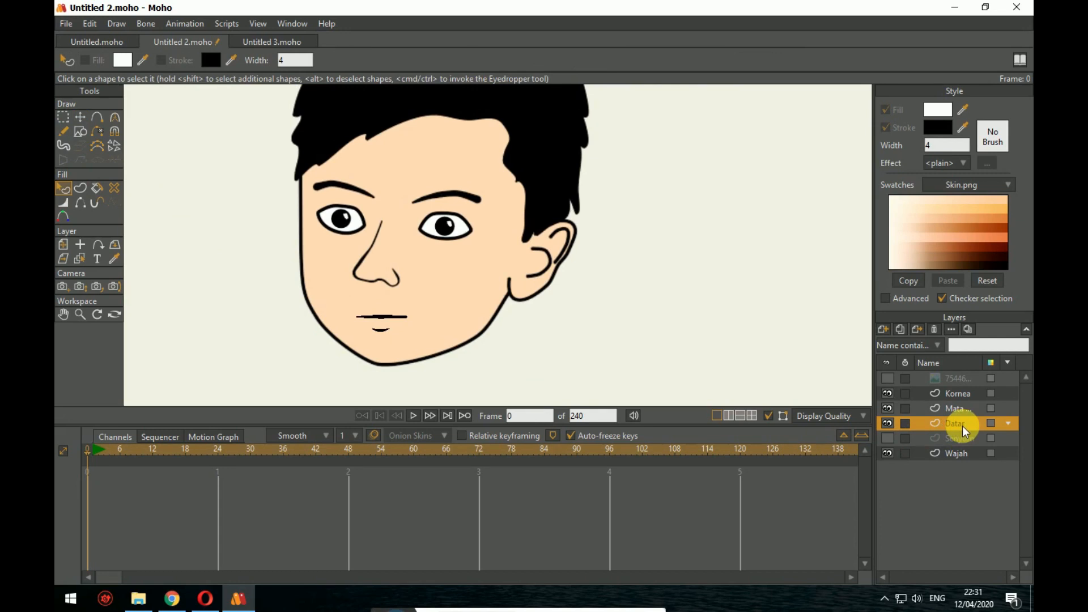
# Step: Try to draw a white oval mouth over the flat mouth on the Datar layer, and undo it
pyautogui.scroll(2, 522, 340)
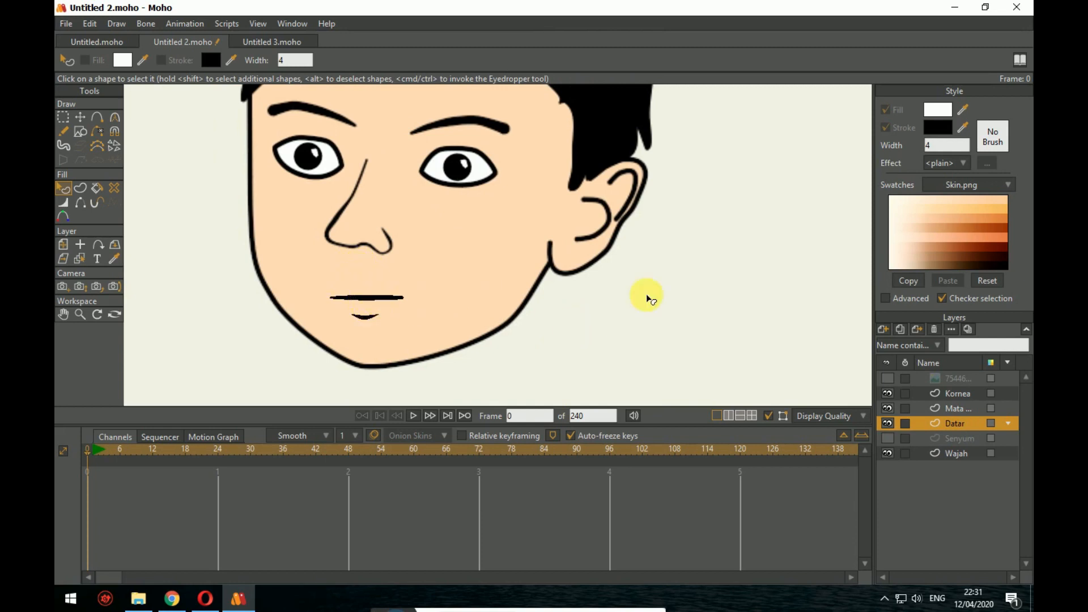
pyautogui.moveTo(626, 346)
pyautogui.mouseDown()
pyautogui.moveTo(668, 365)
pyautogui.moveTo(660, 345)
pyautogui.mouseUp()
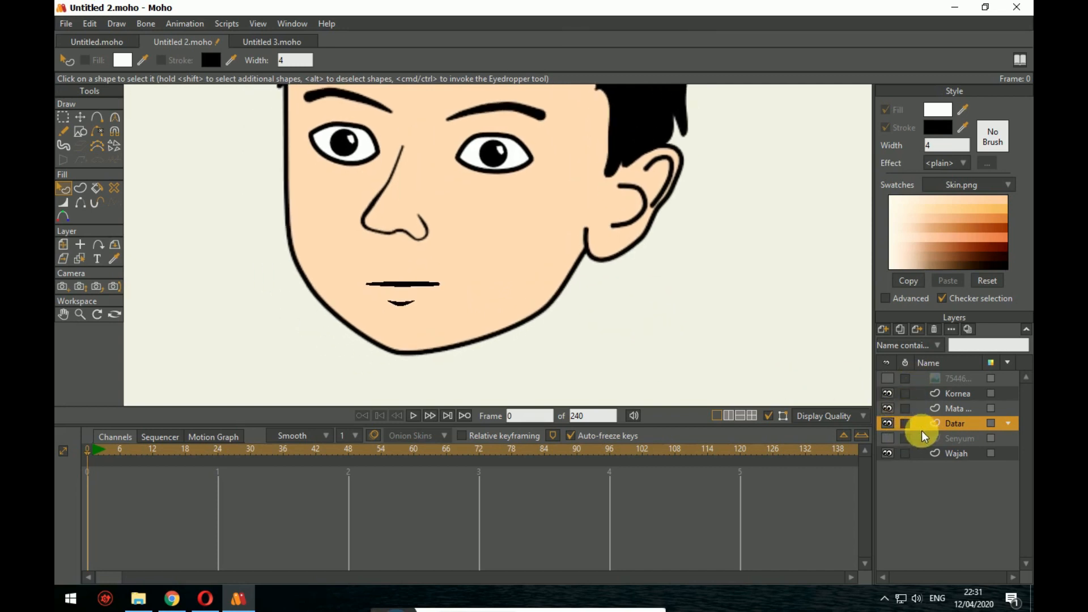
pyautogui.moveTo(758, 363); pyautogui.dragTo(766, 364)
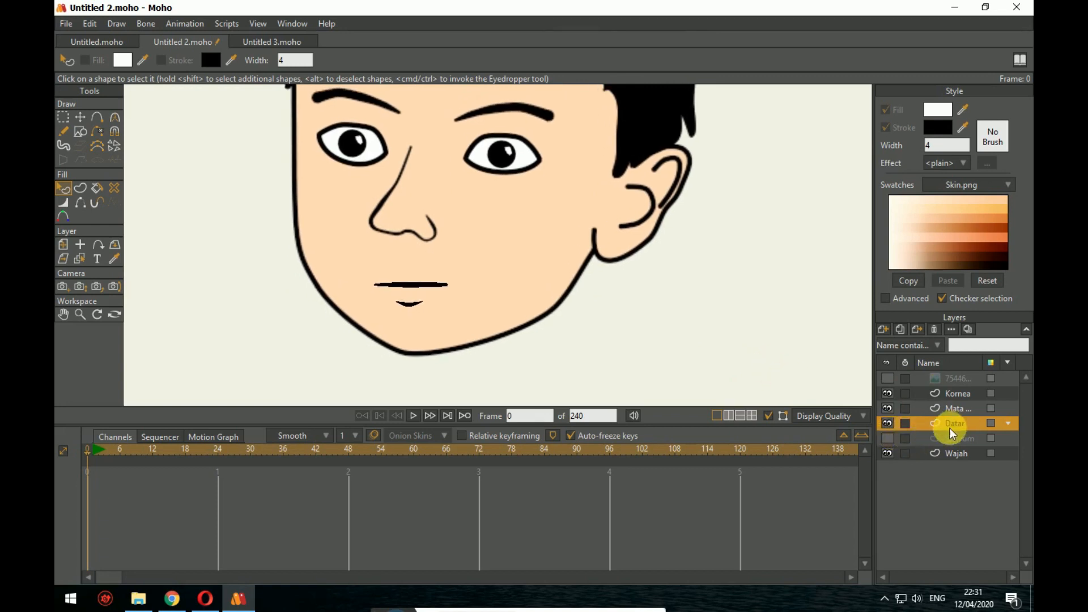
pyautogui.click(888, 423)
pyautogui.click(79, 131)
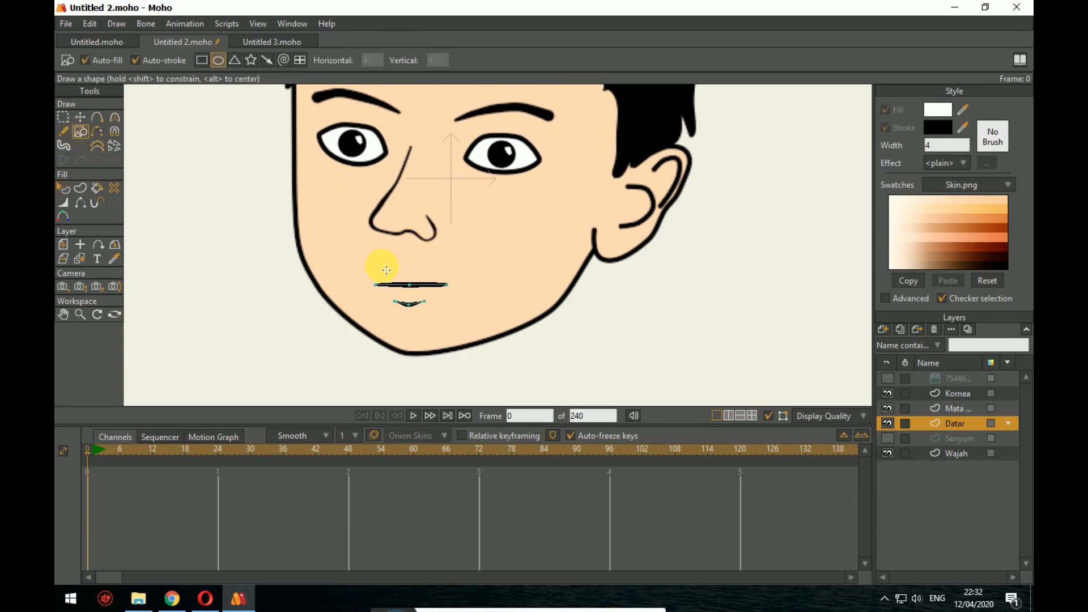
pyautogui.moveTo(370, 266); pyautogui.dragTo(474, 318)
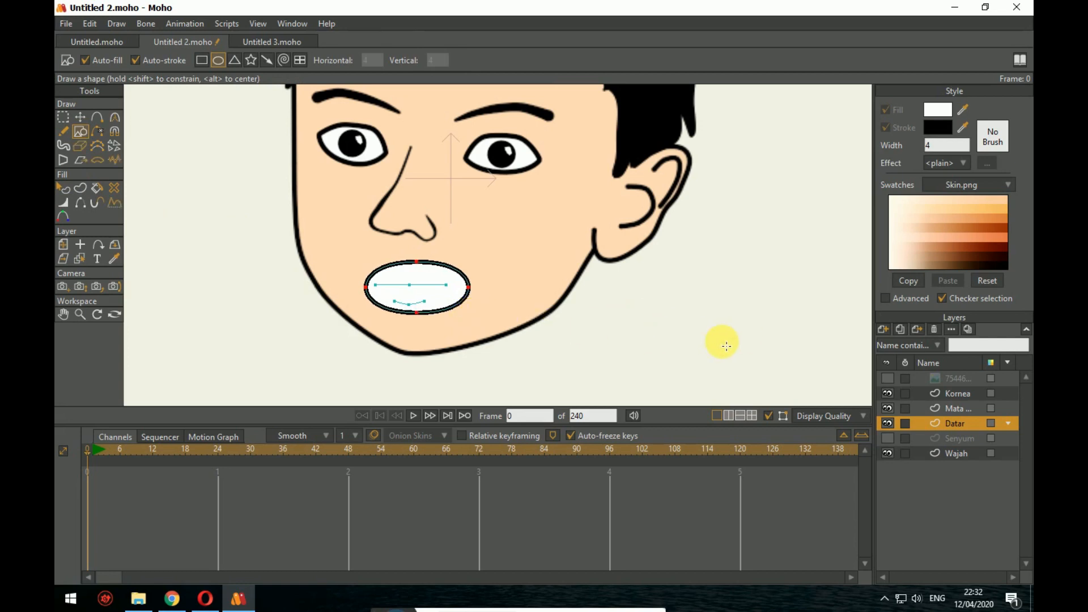
pyautogui.hotkey('ctrl', 'z')
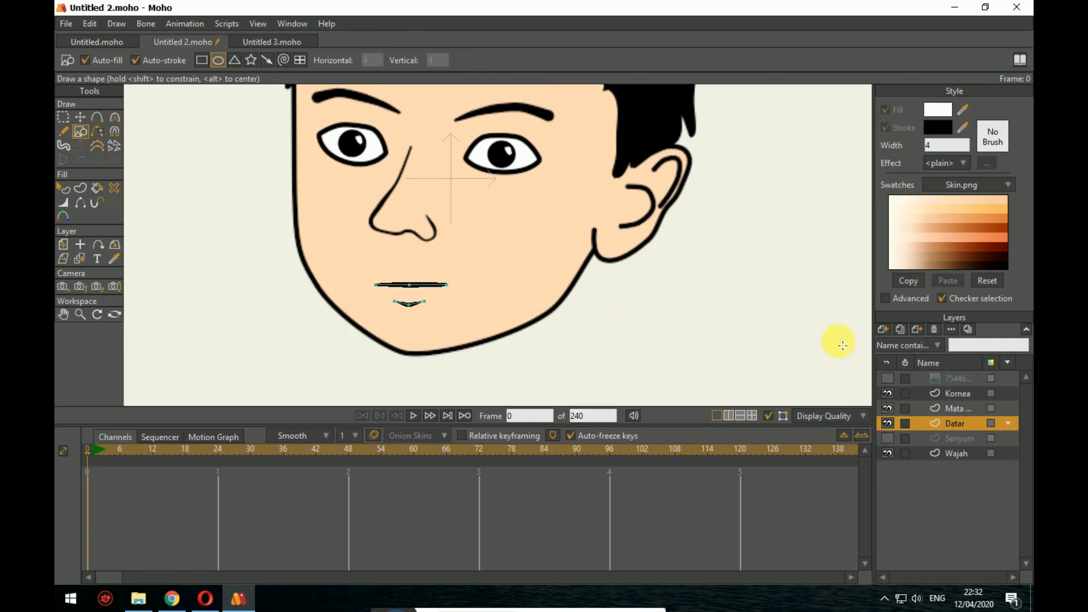
# Step: Add a vector layer named A above the Datar layer
pyautogui.click(885, 329)
pyautogui.click(922, 343)
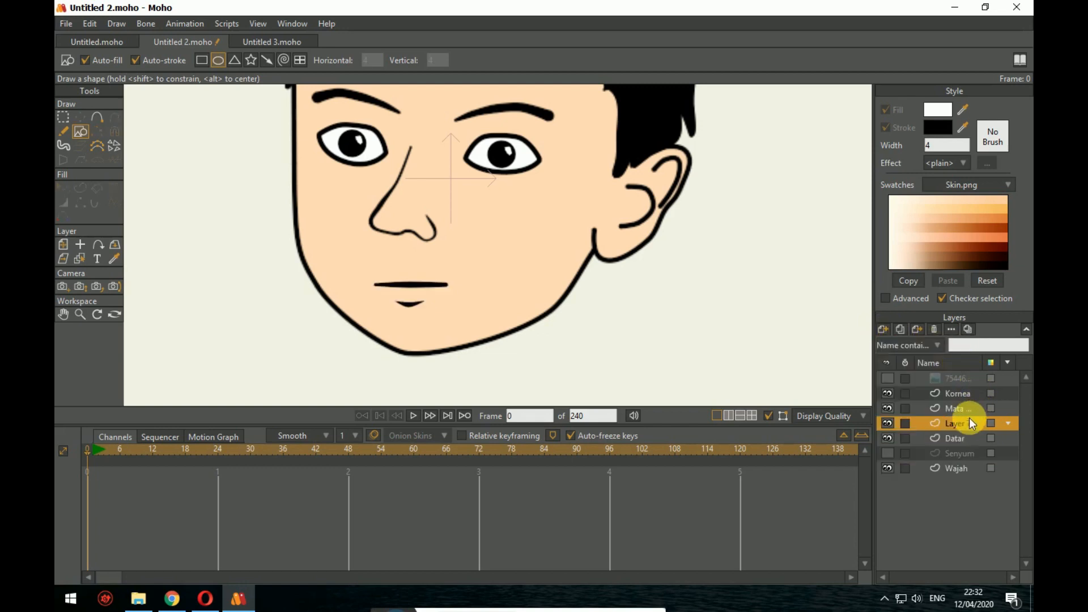
pyautogui.doubleClick(955, 423)
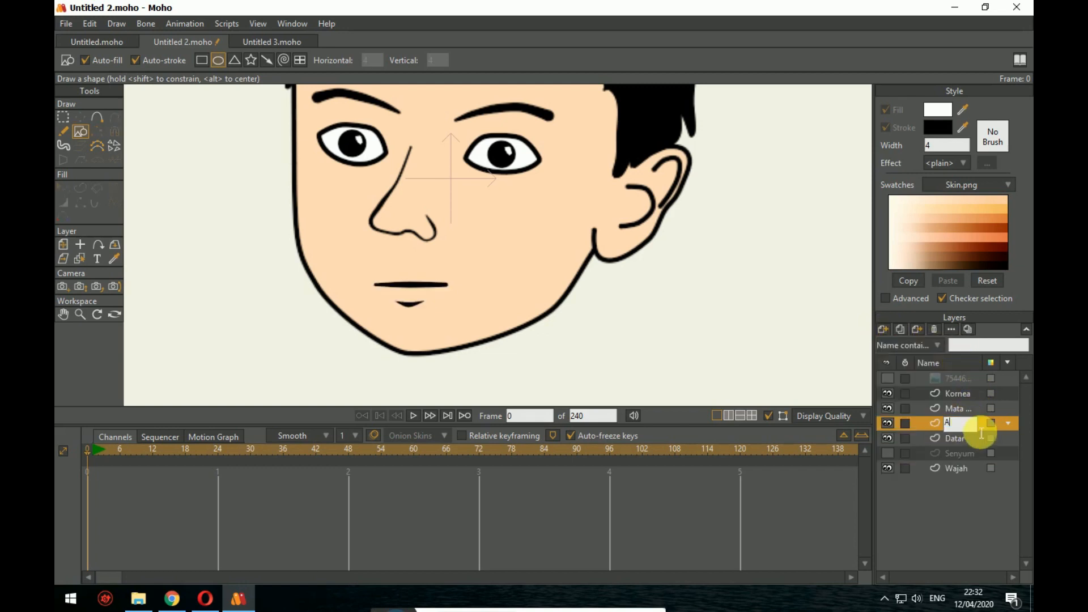
pyautogui.write('A')
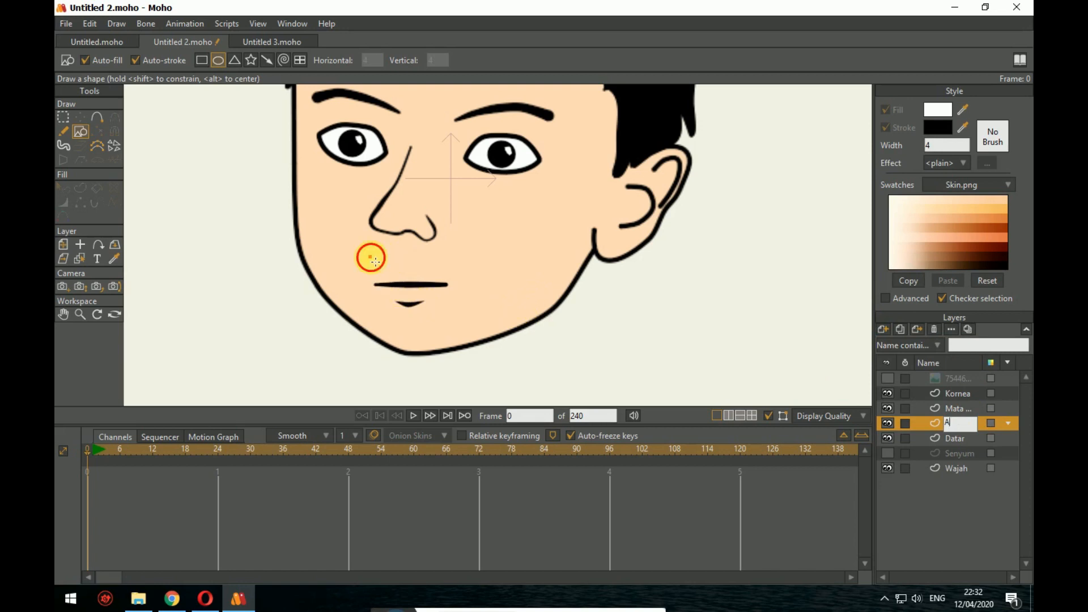
# Step: Draw a white, black-outlined oval mouth below the nose on layer A, and reduce the curvature of its two side points into pointed corners
pyautogui.moveTo(369, 255); pyautogui.dragTo(474, 315)
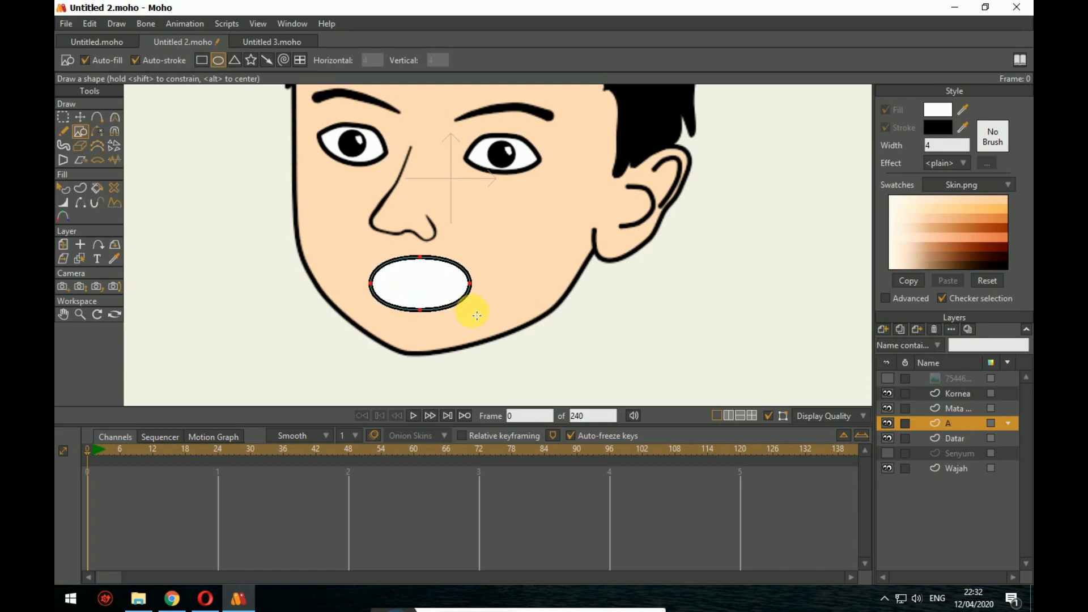
pyautogui.moveTo(552, 315); pyautogui.dragTo(608, 337)
pyautogui.click(81, 117)
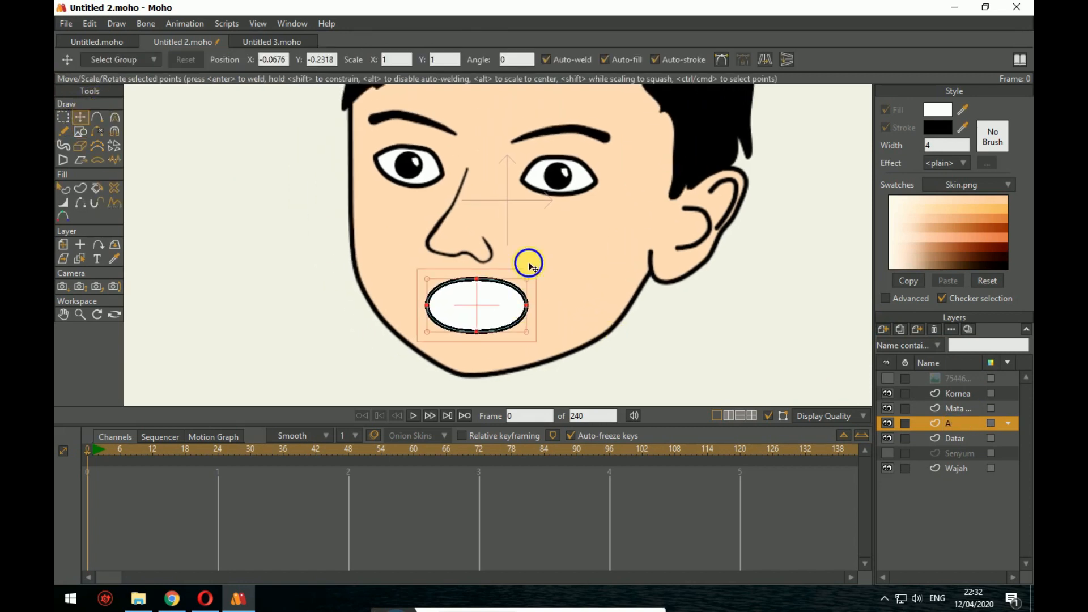
pyautogui.scroll(5, 535, 255)
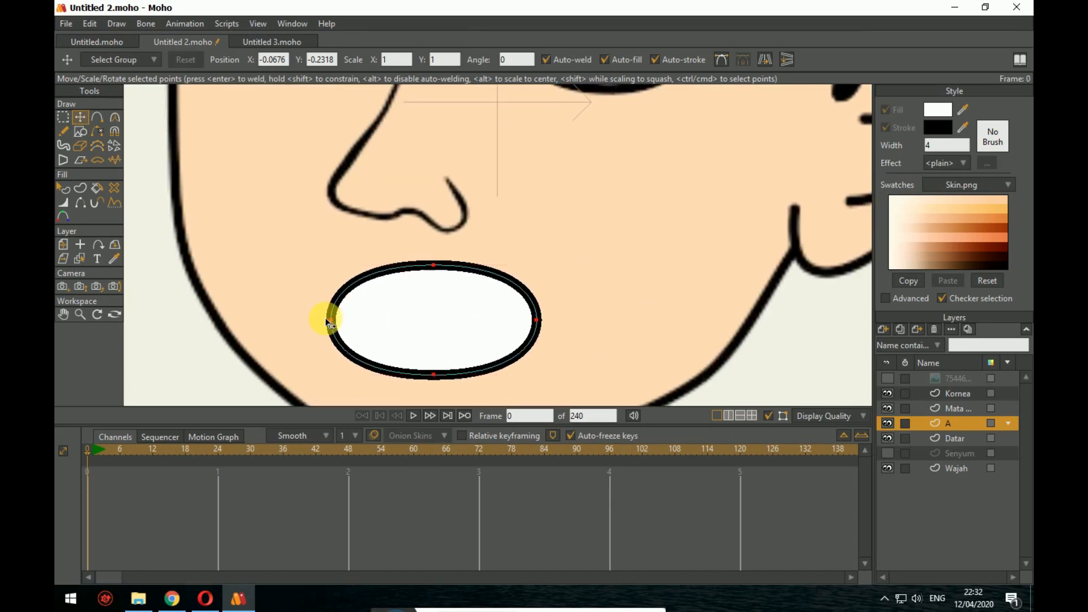
pyautogui.click(113, 118)
pyautogui.moveTo(333, 311); pyautogui.dragTo(232, 289)
pyautogui.moveTo(530, 318); pyautogui.dragTo(520, 314)
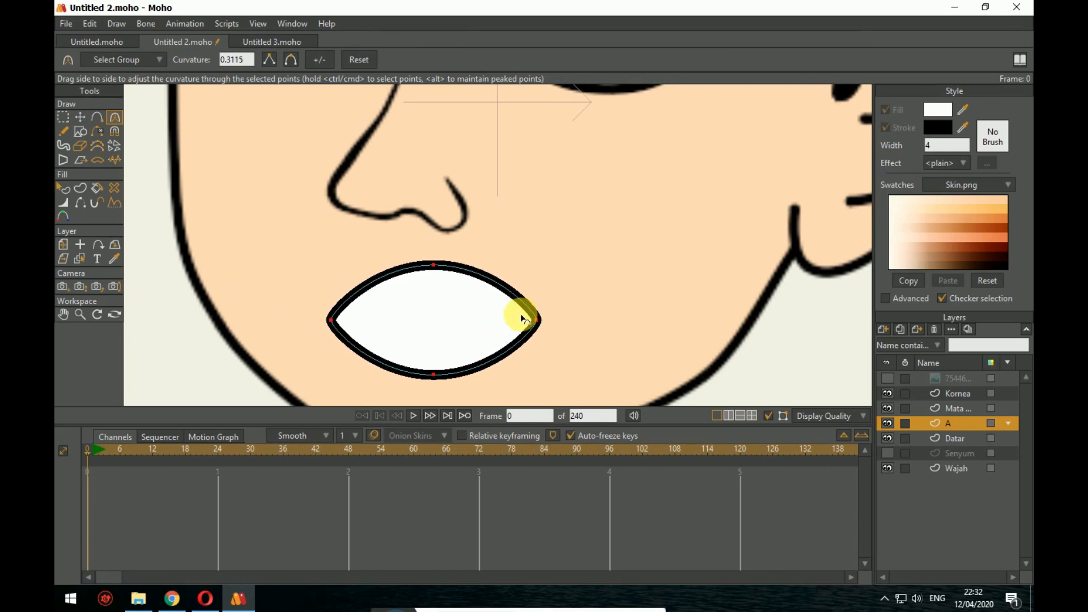
# Step: Move the whole open mouth slightly up to about X -0.075, Y -0.221, and hide the Datar layer
pyautogui.click(80, 117)
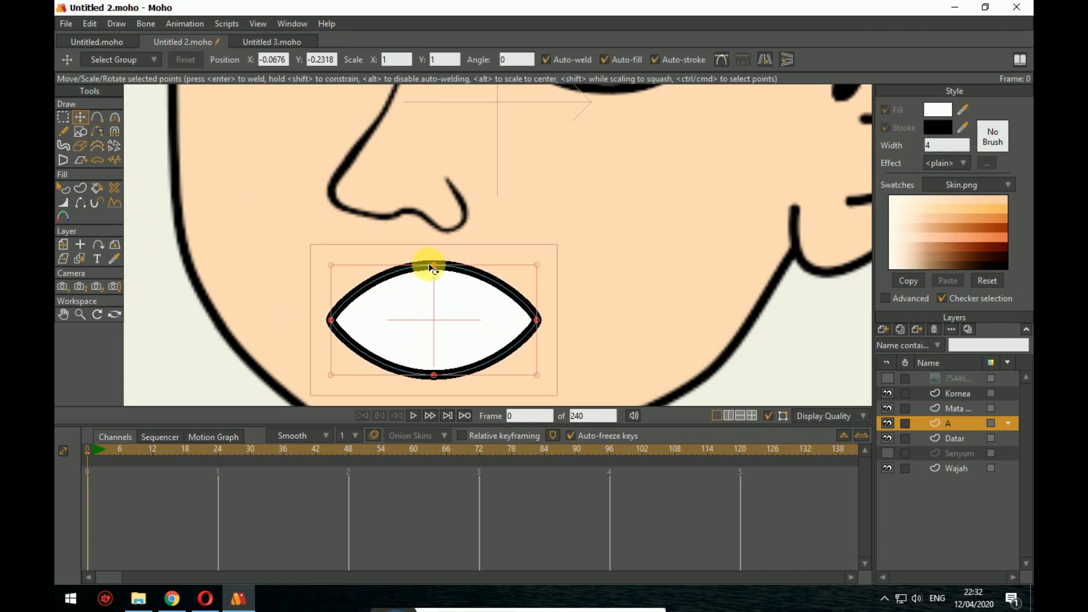
pyautogui.moveTo(426, 267)
pyautogui.mouseDown()
pyautogui.moveTo(563, 248)
pyautogui.moveTo(429, 261)
pyautogui.mouseUp()
pyautogui.click(887, 438)
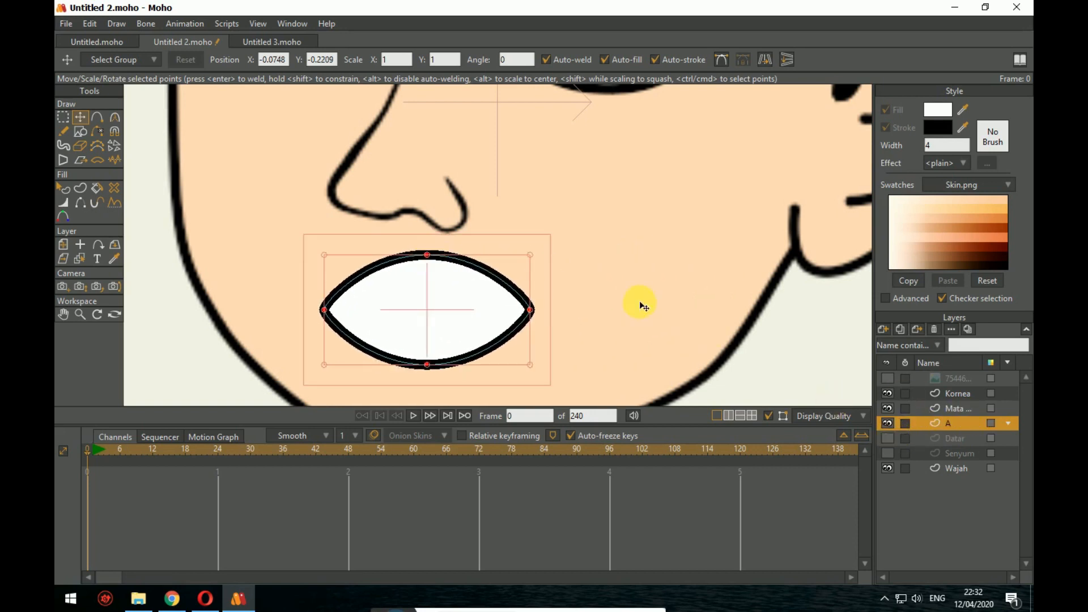
# Step: Try to add a point on the upper-left edge of the open mouth's outline, and undo it
pyautogui.scroll(-3, 640, 301)
pyautogui.scroll(1, 652, 301)
pyautogui.scroll(4, 646, 301)
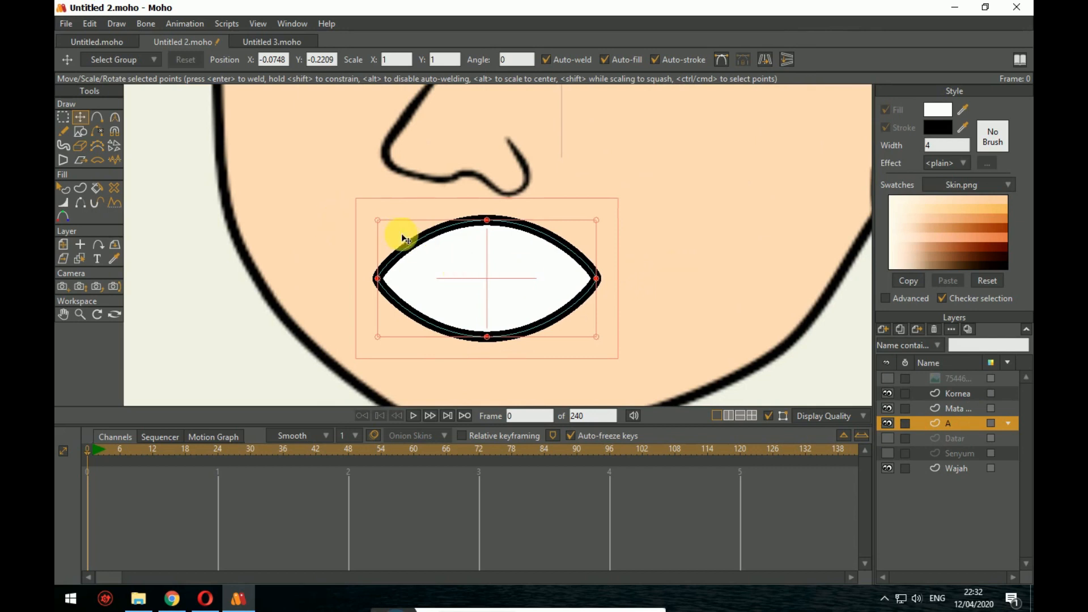
pyautogui.click(97, 117)
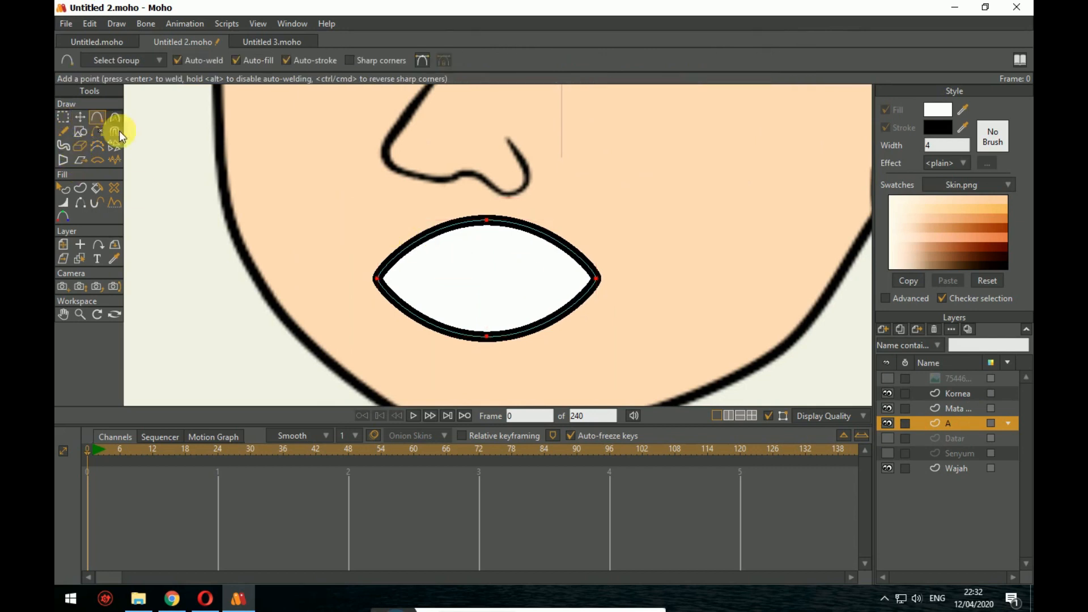
pyautogui.click(410, 246)
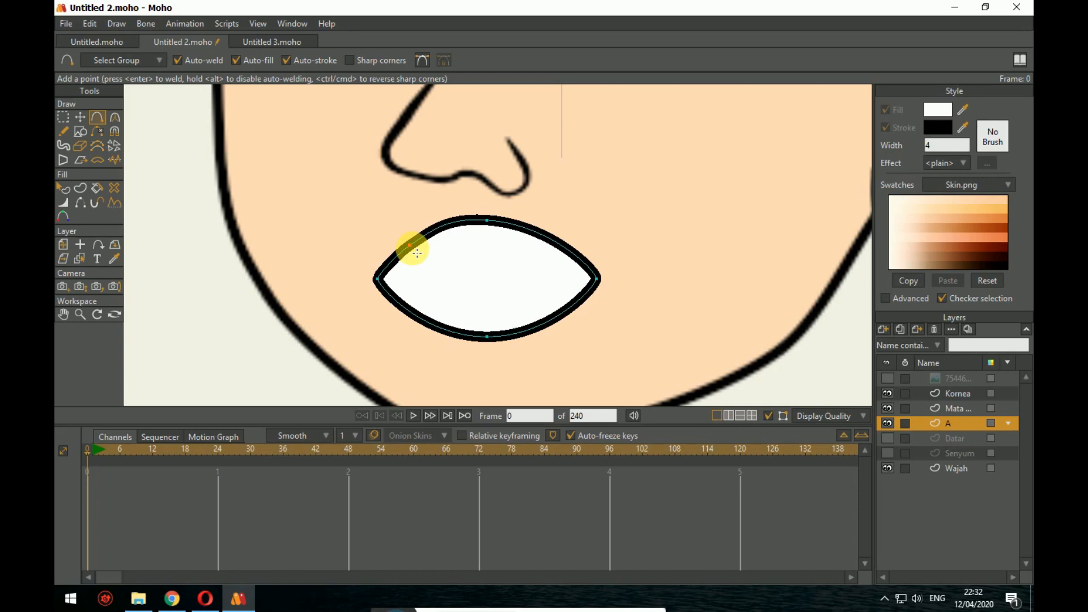
pyautogui.moveTo(415, 251); pyautogui.dragTo(426, 259)
pyautogui.hotkey('ctrl', 'z')
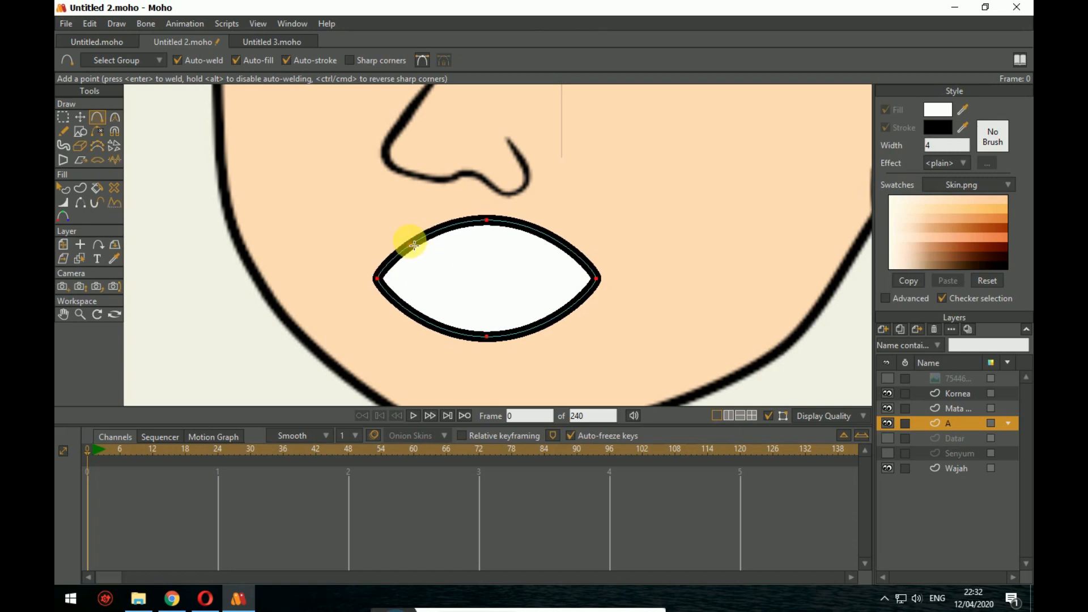
# Step: Add four points along the open mouth's outline, and draw one inner curve joining the lower pair and another joining the upper pair
pyautogui.click(414, 244)
pyautogui.click(554, 242)
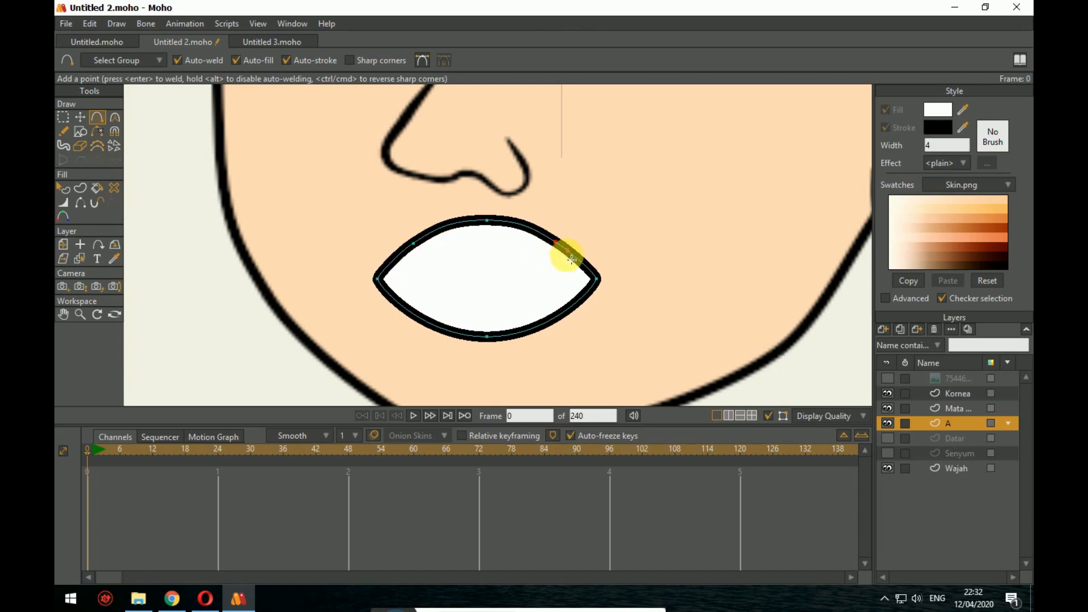
pyautogui.click(410, 311)
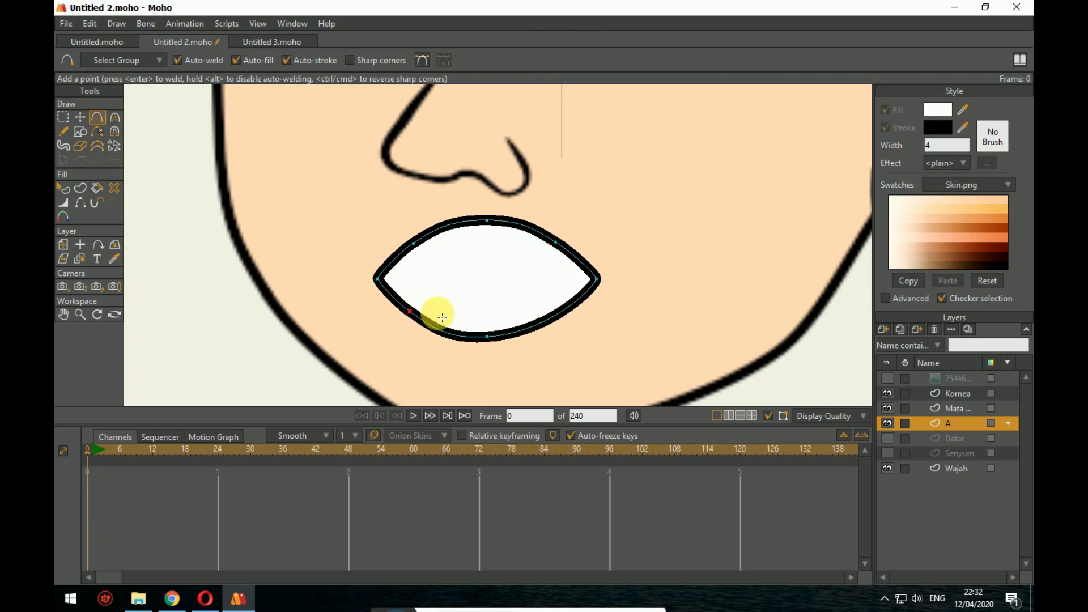
pyautogui.click(558, 312)
pyautogui.moveTo(412, 311); pyautogui.dragTo(561, 315)
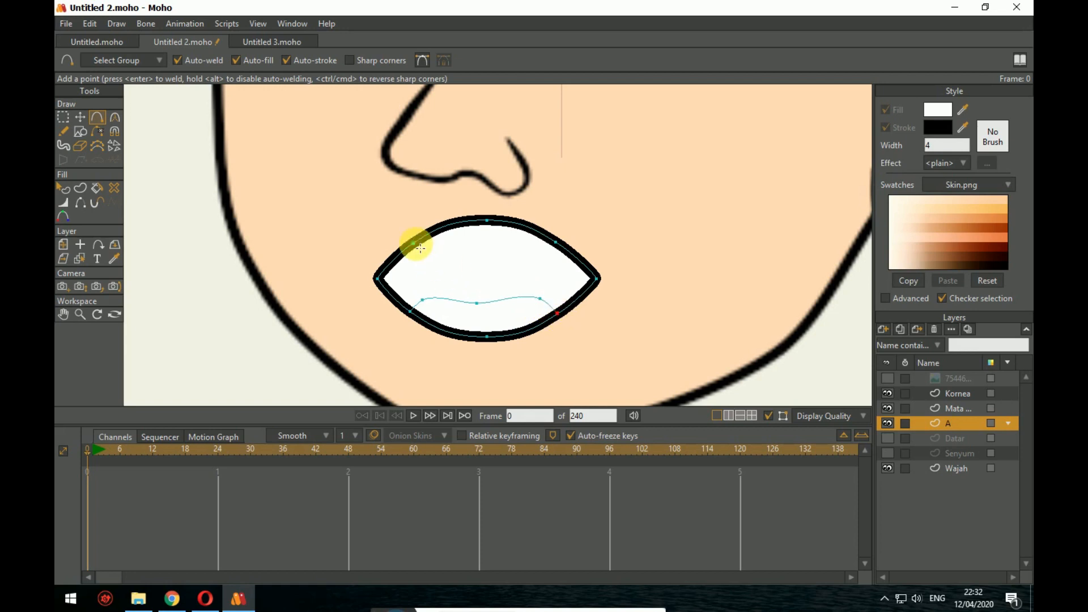
pyautogui.moveTo(413, 243); pyautogui.dragTo(557, 244)
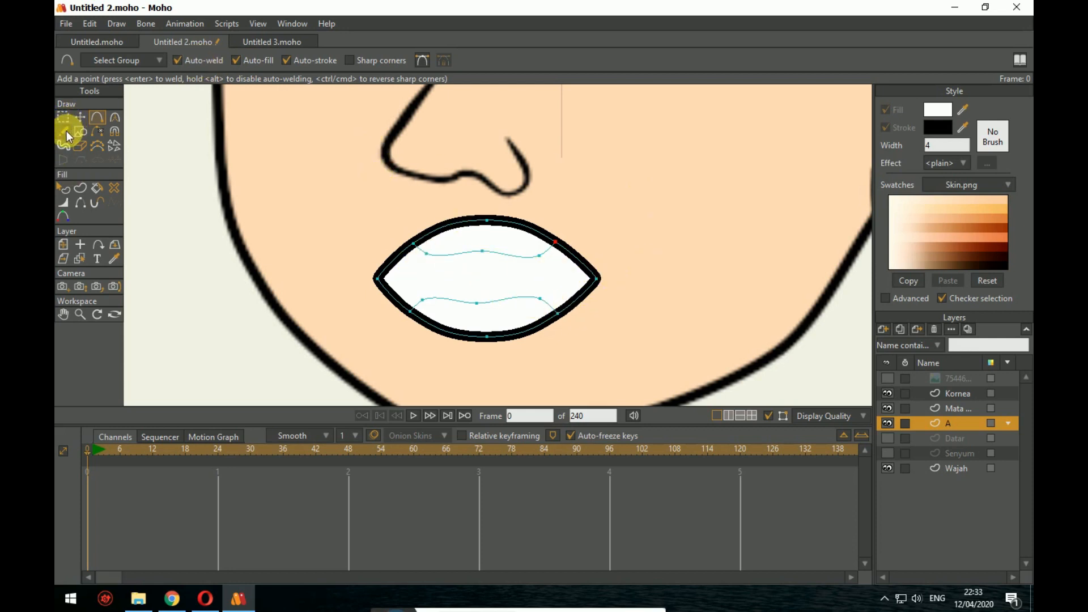
# Step: Change the mouth shape's fill colour to black, 000000
pyautogui.click(63, 188)
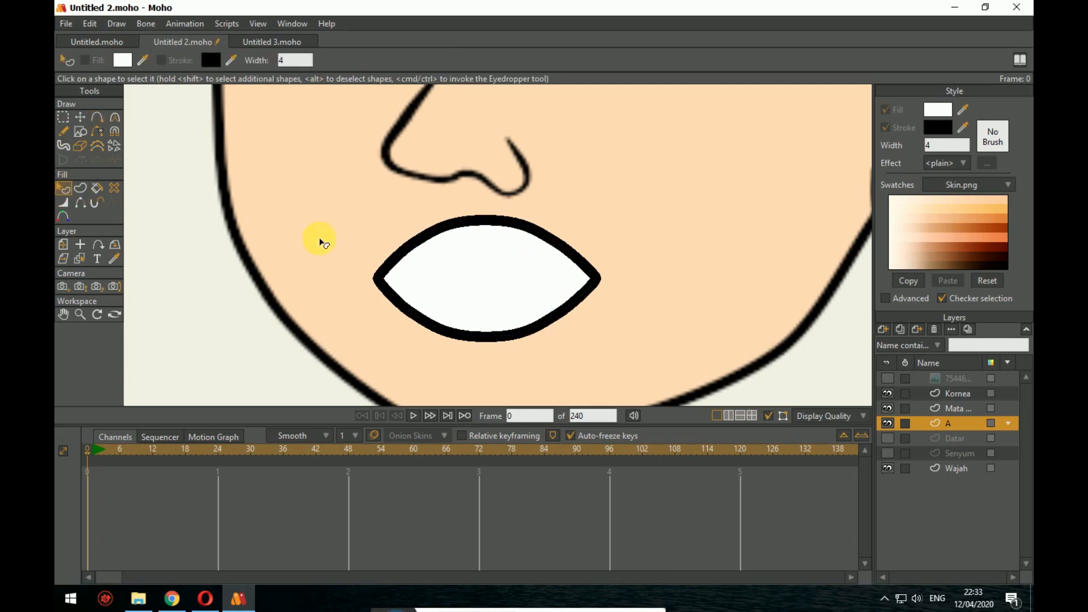
pyautogui.click(465, 261)
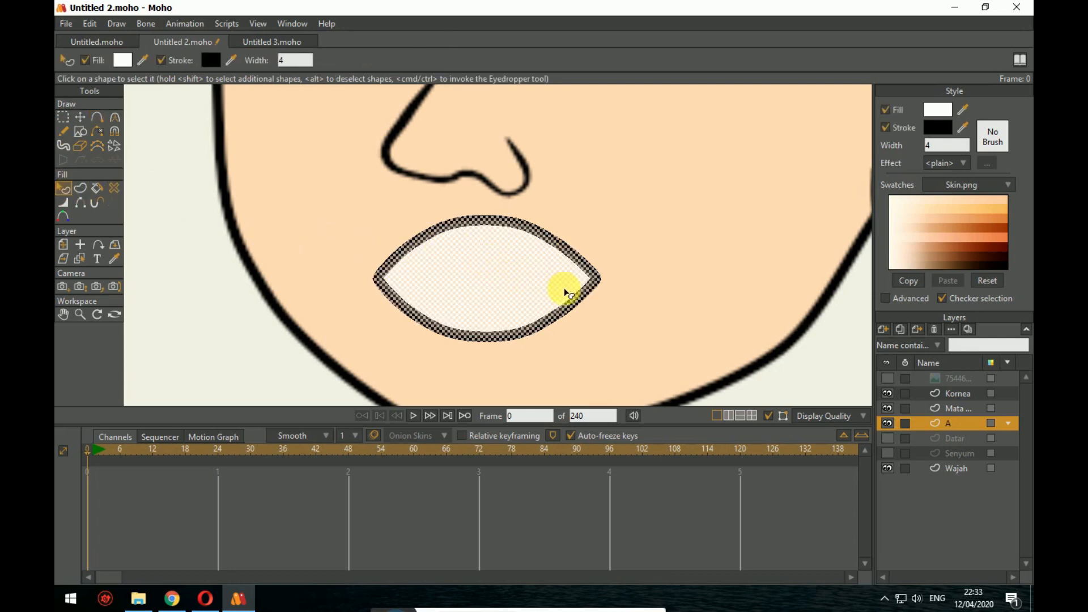
pyautogui.click(938, 110)
pyautogui.click(781, 422)
pyautogui.click(759, 462)
pyautogui.click(944, 495)
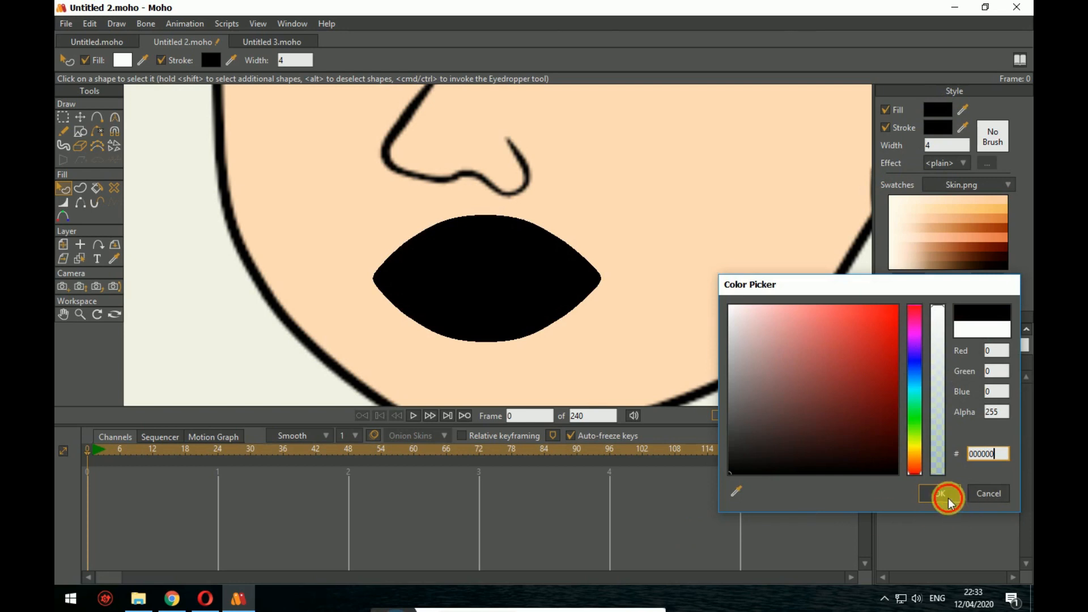
# Step: Reshape the black mouth's outline by flattening its upper edge, lowering the upper-left point, and moving both corners outward with the right one raised
pyautogui.click(80, 118)
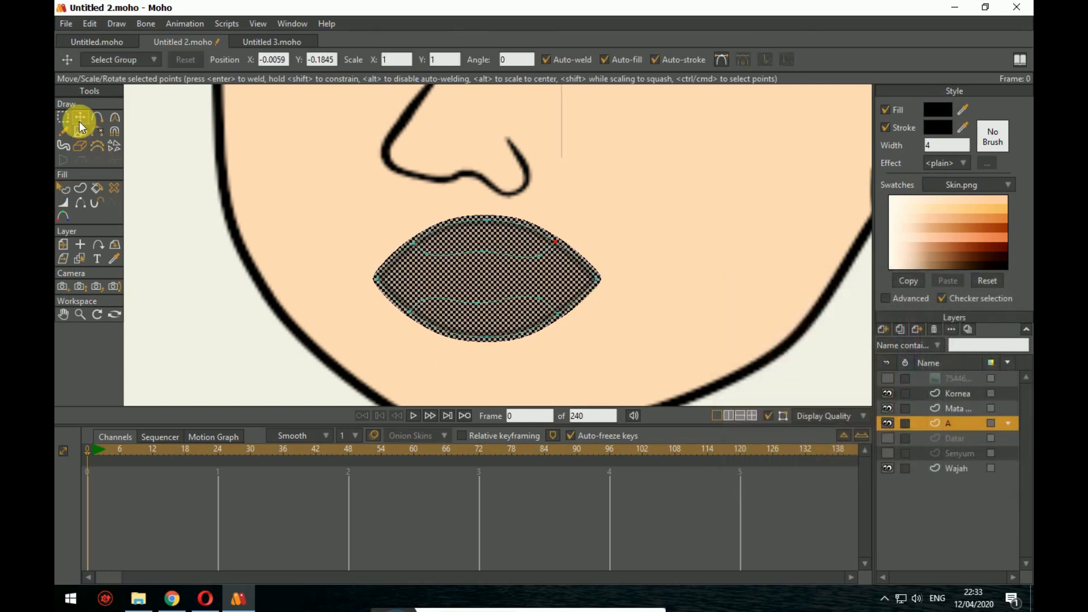
pyautogui.doubleClick(510, 270)
pyautogui.moveTo(597, 252); pyautogui.dragTo(615, 255)
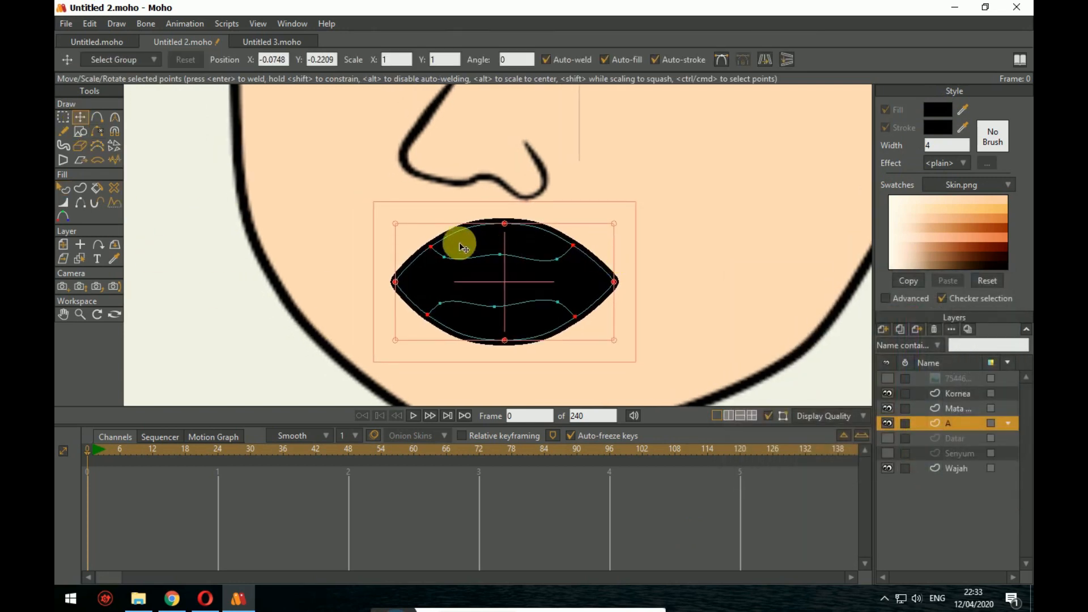
pyautogui.moveTo(435, 244); pyautogui.dragTo(426, 248)
pyautogui.moveTo(503, 224); pyautogui.dragTo(520, 235)
pyautogui.click(617, 281)
pyautogui.moveTo(617, 280); pyautogui.dragTo(627, 262)
pyautogui.click(399, 281)
pyautogui.moveTo(390, 276); pyautogui.dragTo(426, 249)
pyautogui.moveTo(517, 231); pyautogui.dragTo(493, 248)
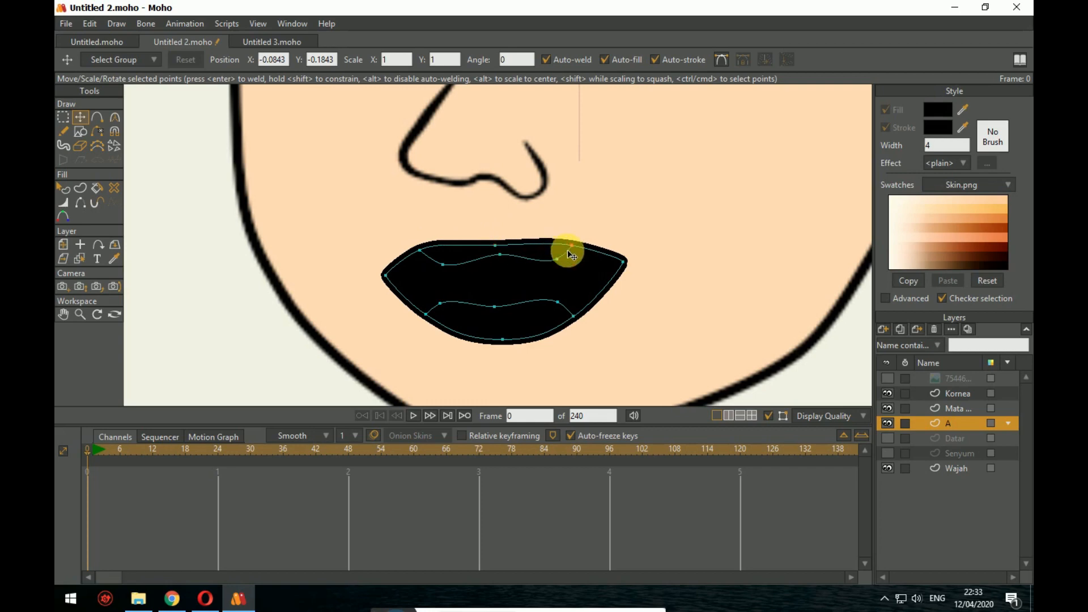
pyautogui.moveTo(571, 244); pyautogui.dragTo(577, 243)
# Step: Switch to Chrome and examine the facial expressions and mouth shapes in the "Animasi mulut aiueo" image results
pyautogui.click(220, 596)
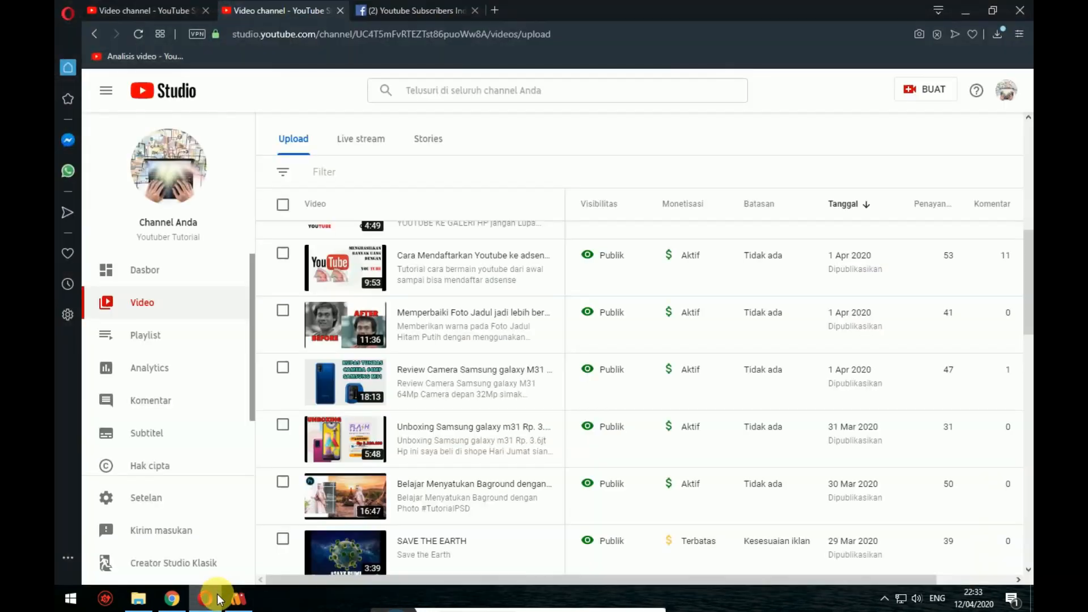
pyautogui.click(217, 598)
pyautogui.click(171, 597)
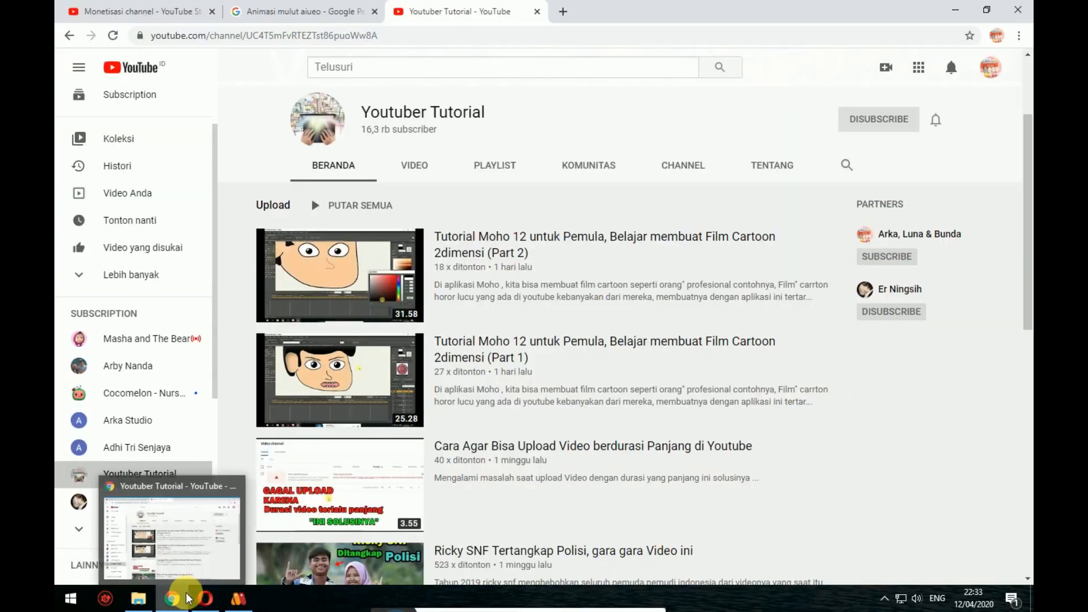
pyautogui.click(328, 12)
pyautogui.scroll(4, 260, 113)
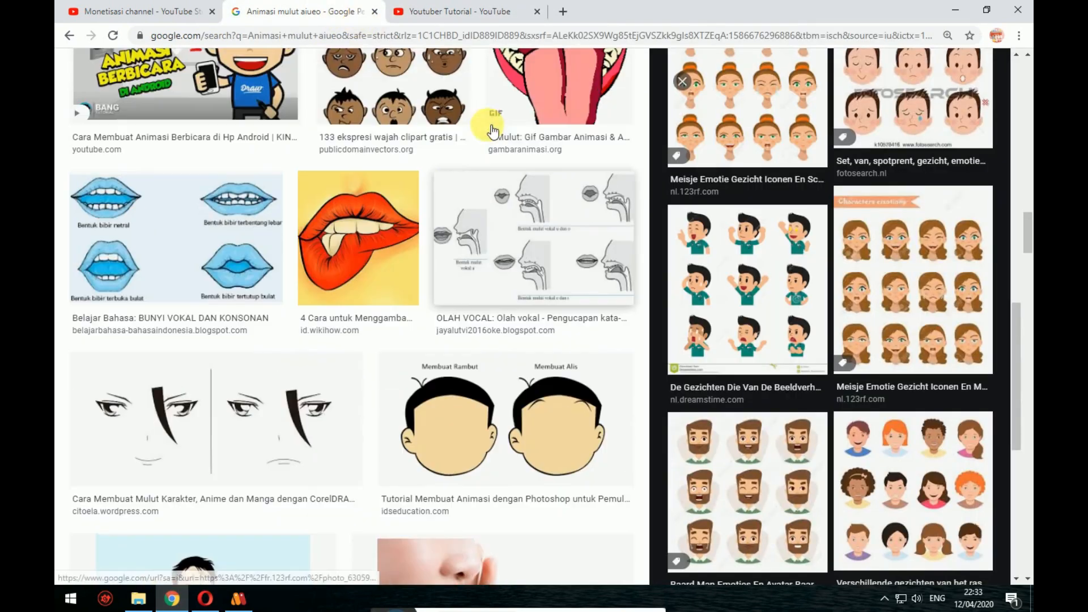
pyautogui.scroll(-4, 889, 407)
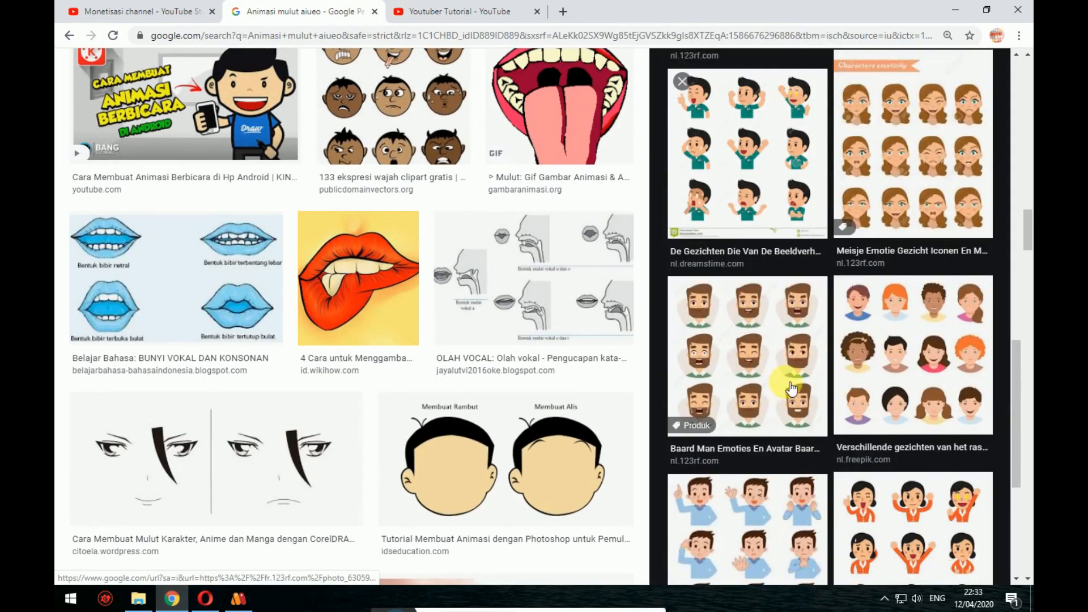
pyautogui.scroll(6, 888, 407)
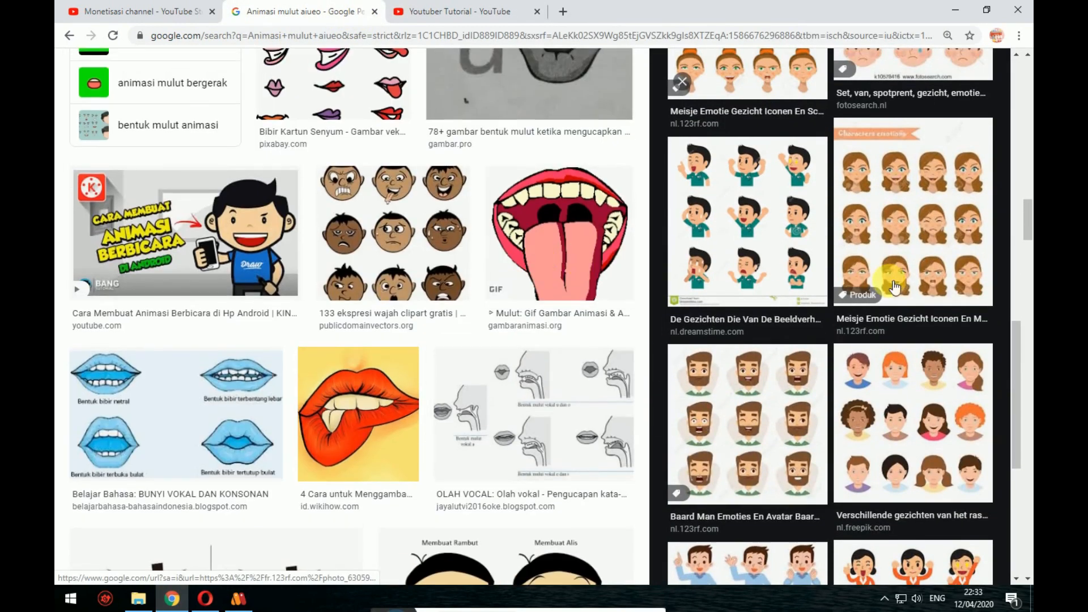
pyautogui.scroll(-9, 933, 283)
pyautogui.scroll(11, 795, 365)
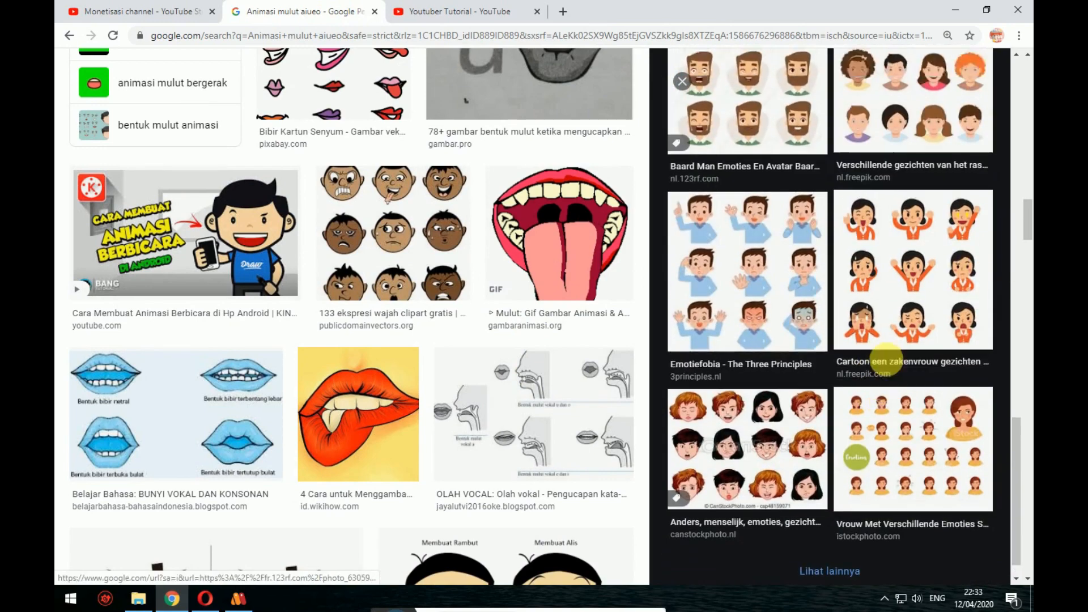
pyautogui.scroll(15, 795, 365)
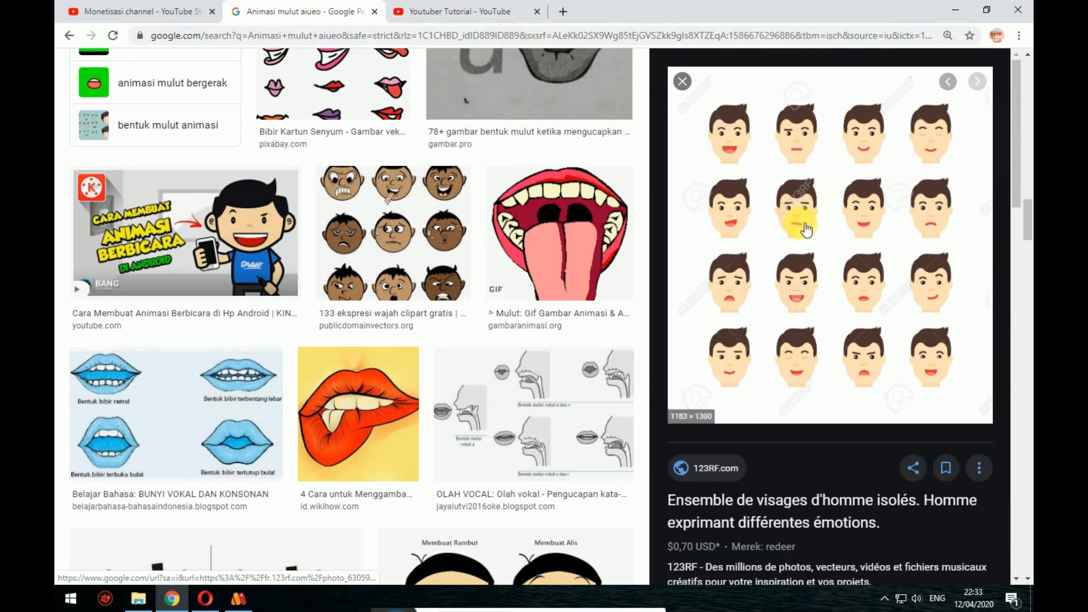
# Step: Return to Moho, raise the mouth's bottom edge and move its right corner to about X 0.055, Y -0.192, postponing the recorder update
pyautogui.click(239, 598)
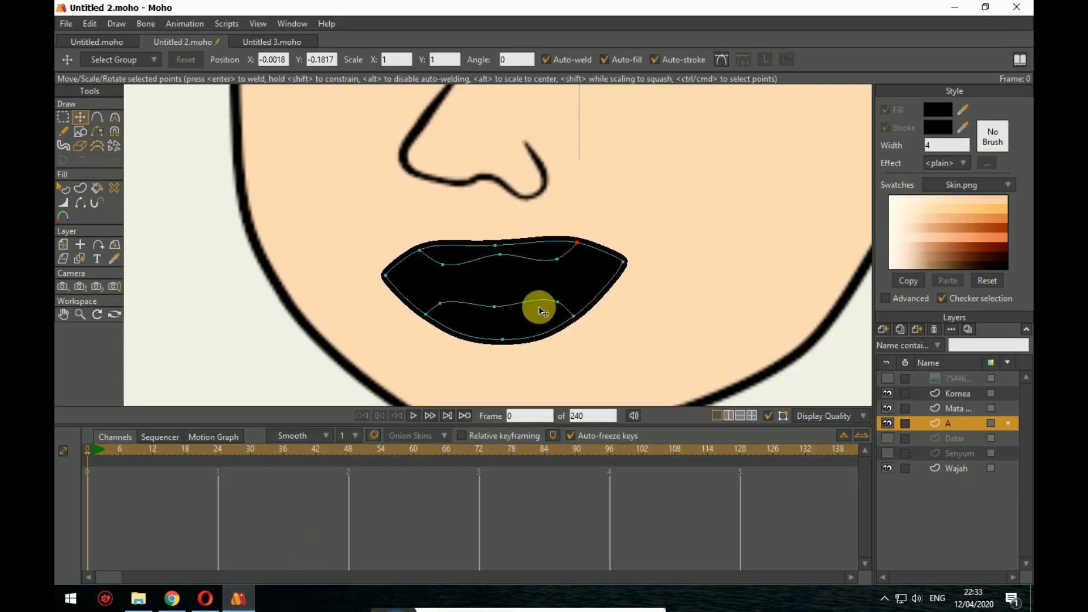
pyautogui.moveTo(437, 302); pyautogui.dragTo(496, 331)
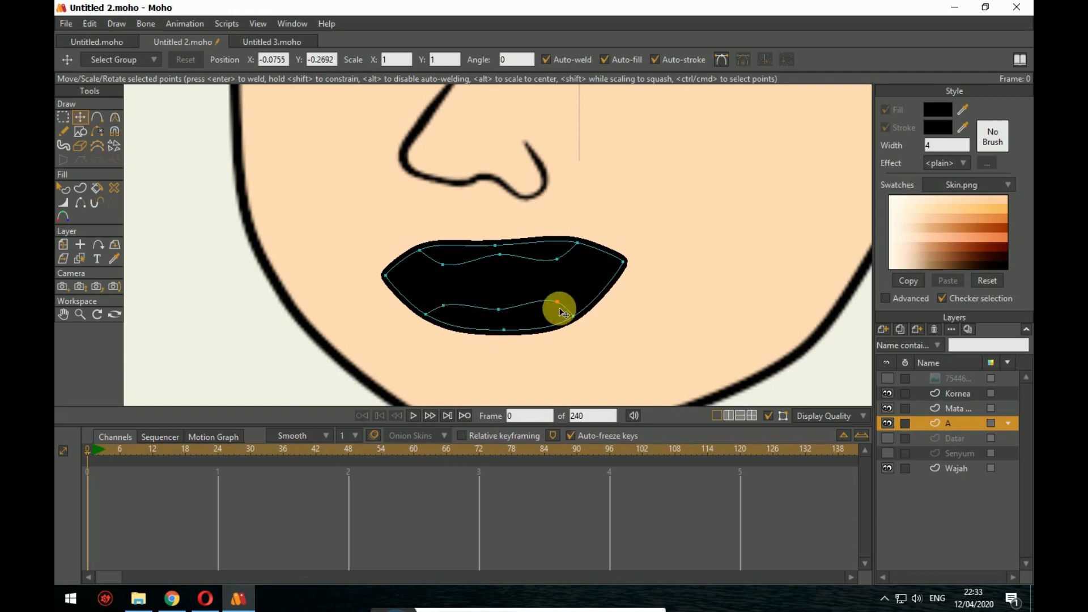
pyautogui.moveTo(561, 312); pyautogui.dragTo(614, 272)
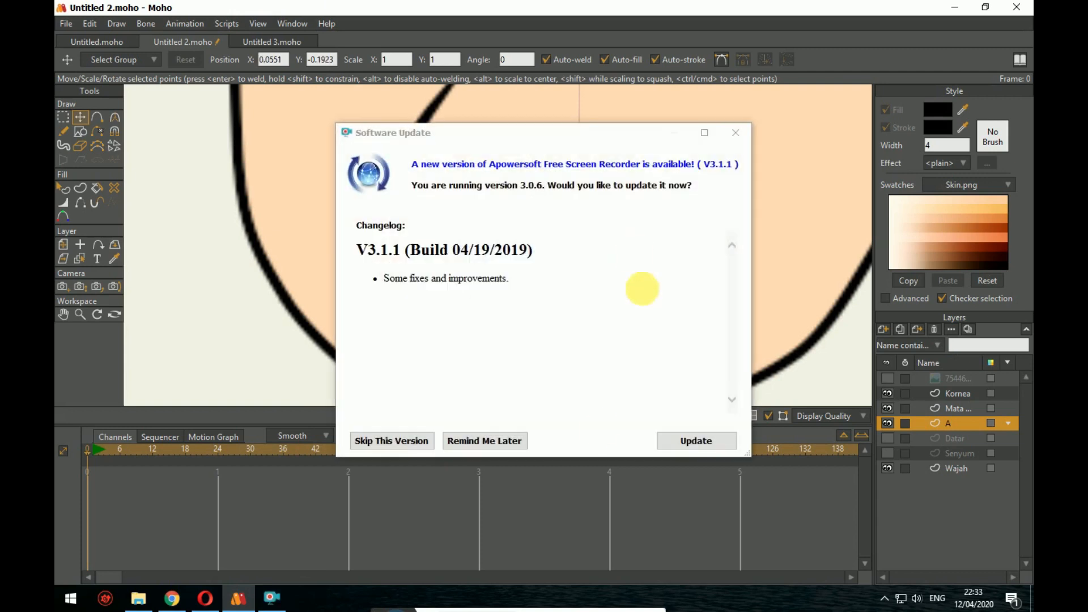
pyautogui.click(499, 440)
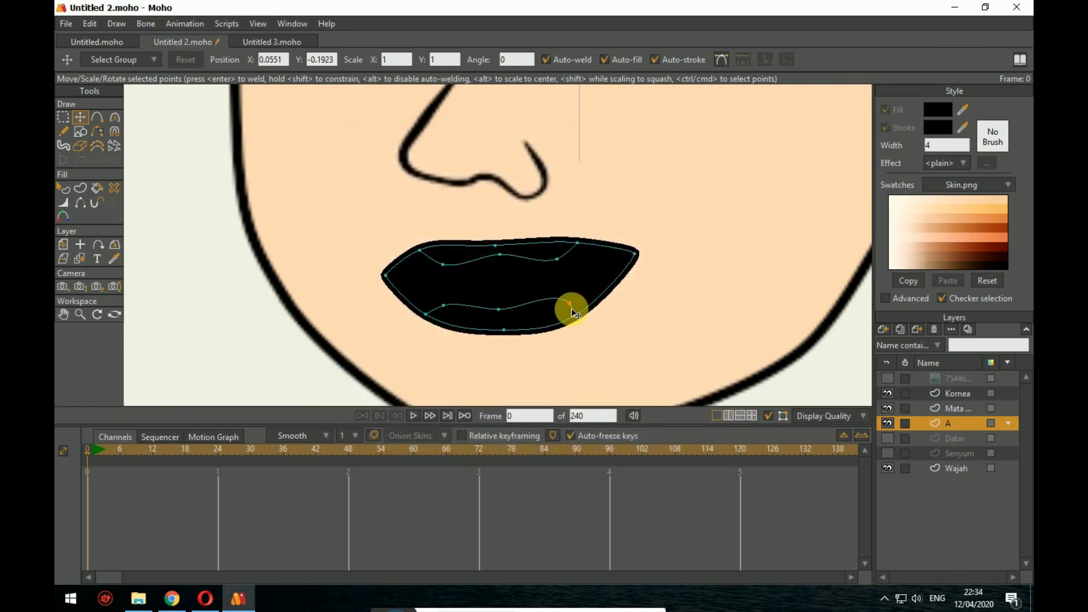
# Step: Reduce the curvature to 0 at the points of the mouth's two inner lines so that their segments become straight
pyautogui.click(114, 117)
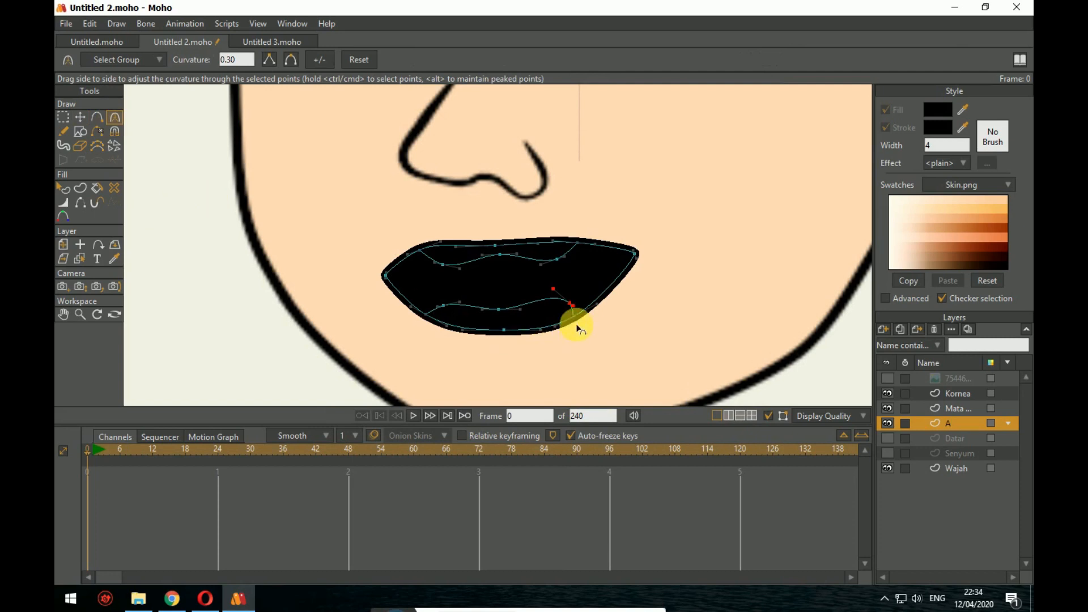
pyautogui.moveTo(557, 315); pyautogui.dragTo(311, 413)
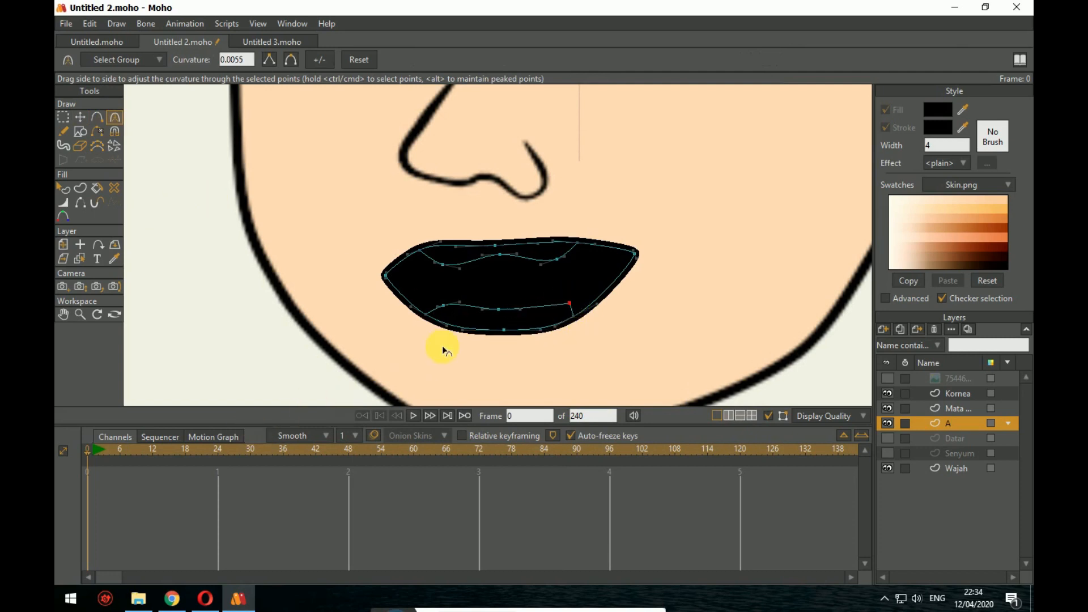
pyautogui.click(444, 305)
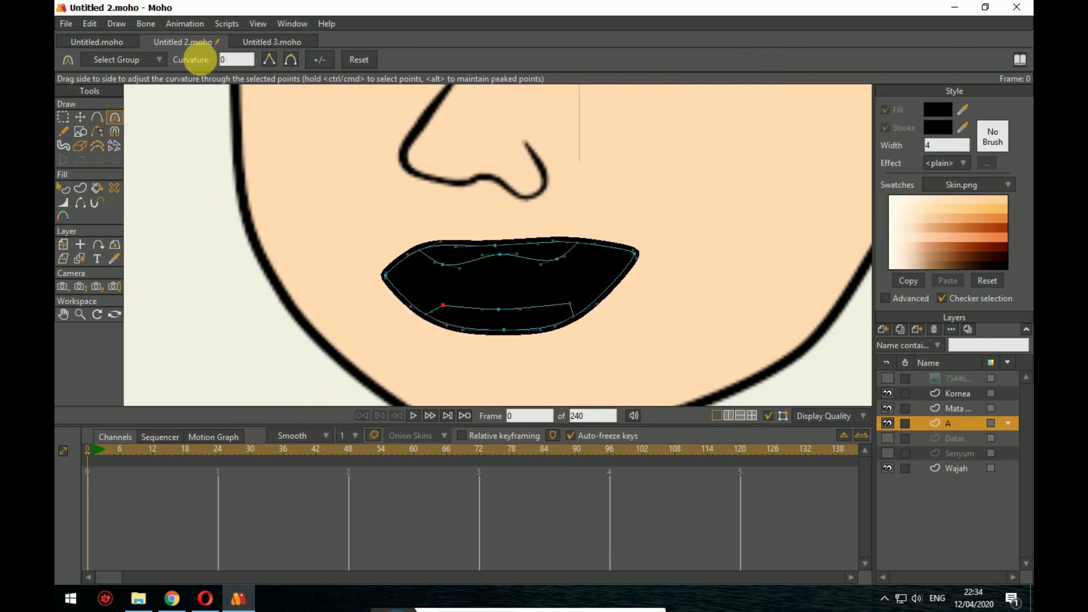
pyautogui.click(443, 265)
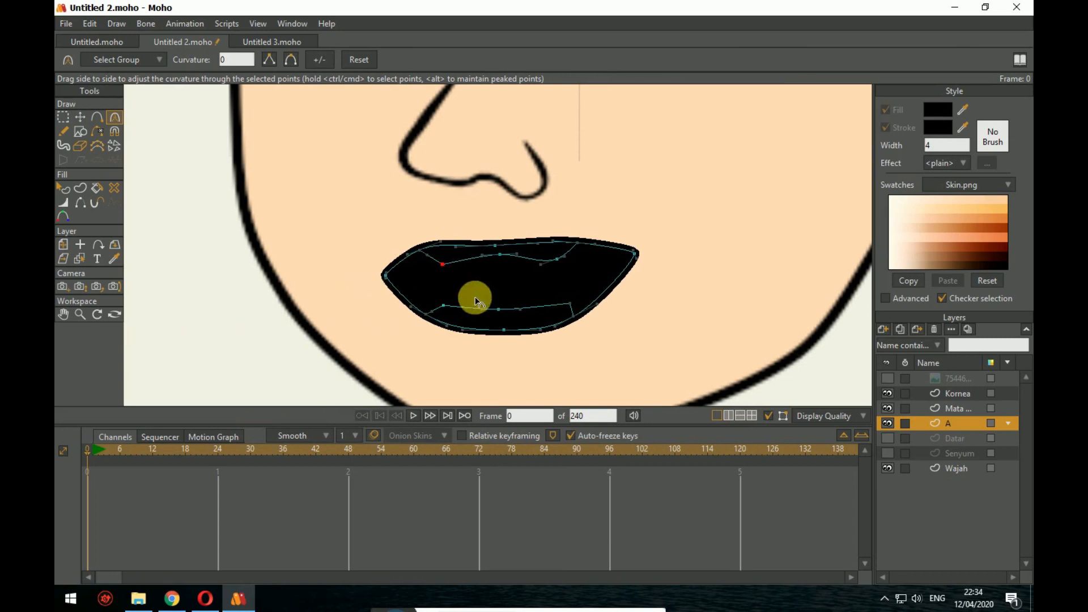
pyautogui.click(557, 259)
pyautogui.moveTo(424, 47); pyautogui.dragTo(334, 19)
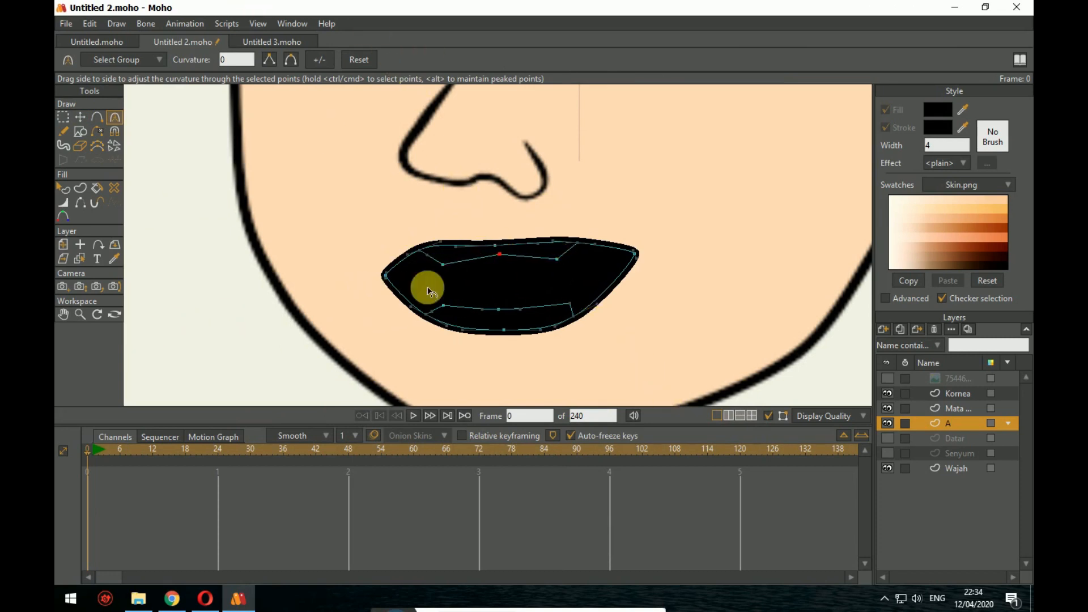
pyautogui.click(498, 309)
pyautogui.moveTo(434, 195); pyautogui.dragTo(320, 53)
# Step: Move the points of the mouth's two inner lines to level them and widen them toward the outline, forming upper and lower tooth bands
pyautogui.click(76, 118)
pyautogui.moveTo(498, 311); pyautogui.dragTo(425, 311)
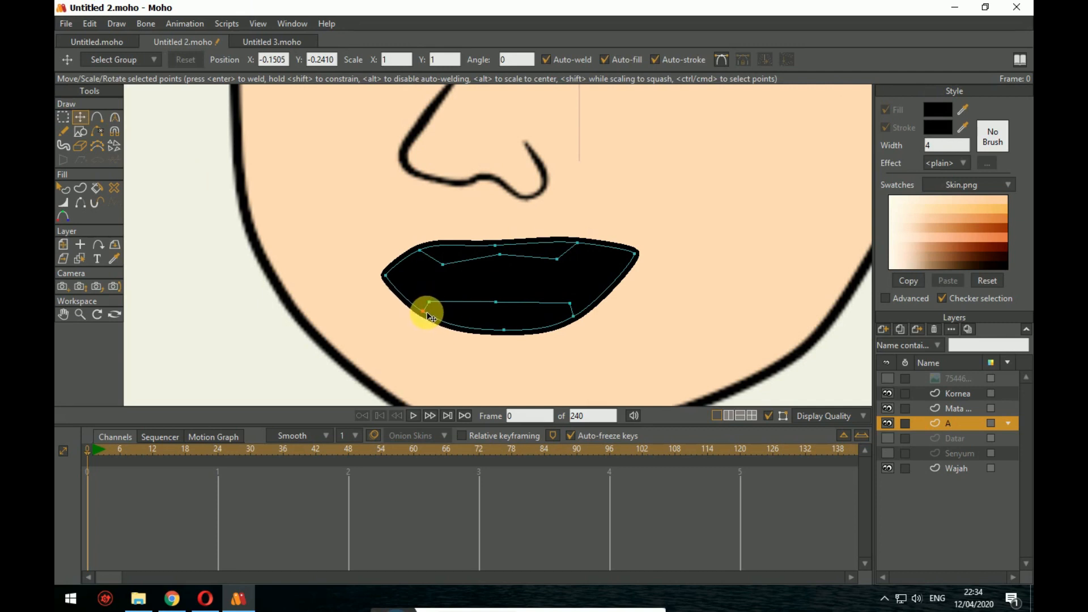
pyautogui.moveTo(564, 305)
pyautogui.mouseDown()
pyautogui.moveTo(579, 315)
pyautogui.moveTo(575, 303)
pyautogui.mouseUp()
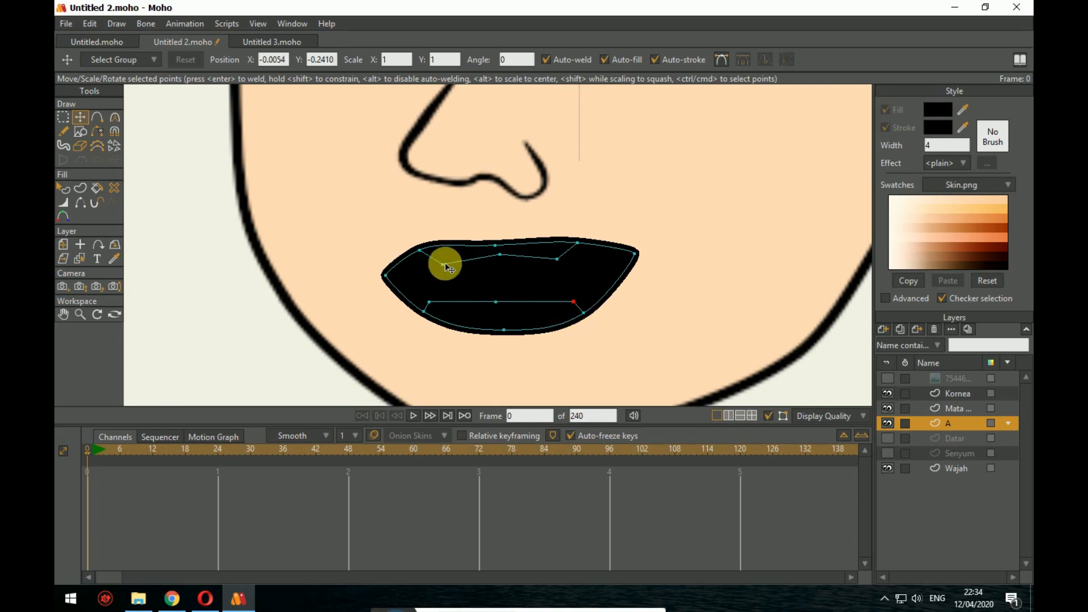
pyautogui.moveTo(507, 259); pyautogui.dragTo(503, 270)
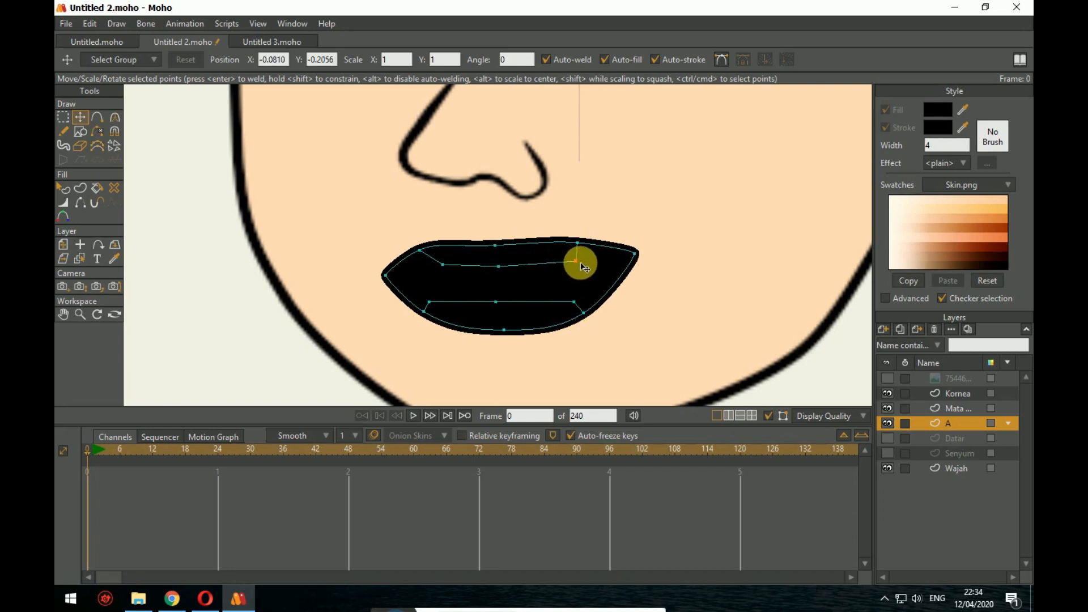
pyautogui.click(576, 261)
pyautogui.moveTo(429, 265); pyautogui.dragTo(426, 265)
# Step: Create a fill-only white shape from the upper and lower tooth bands of the open mouth
pyautogui.scroll(-2, 641, 311)
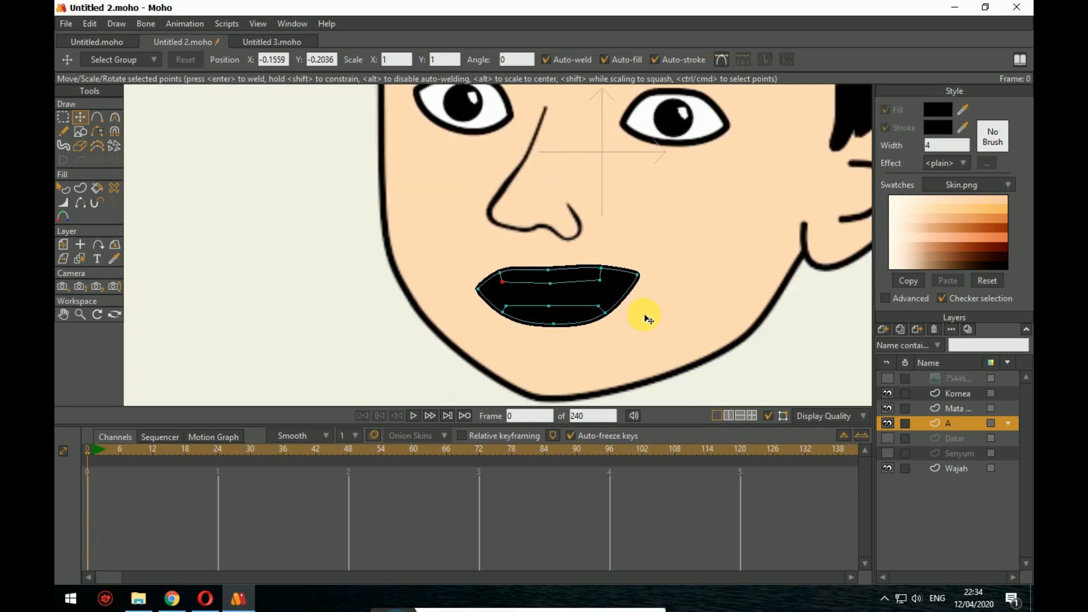
pyautogui.scroll(3, 641, 311)
pyautogui.scroll(2, 680, 340)
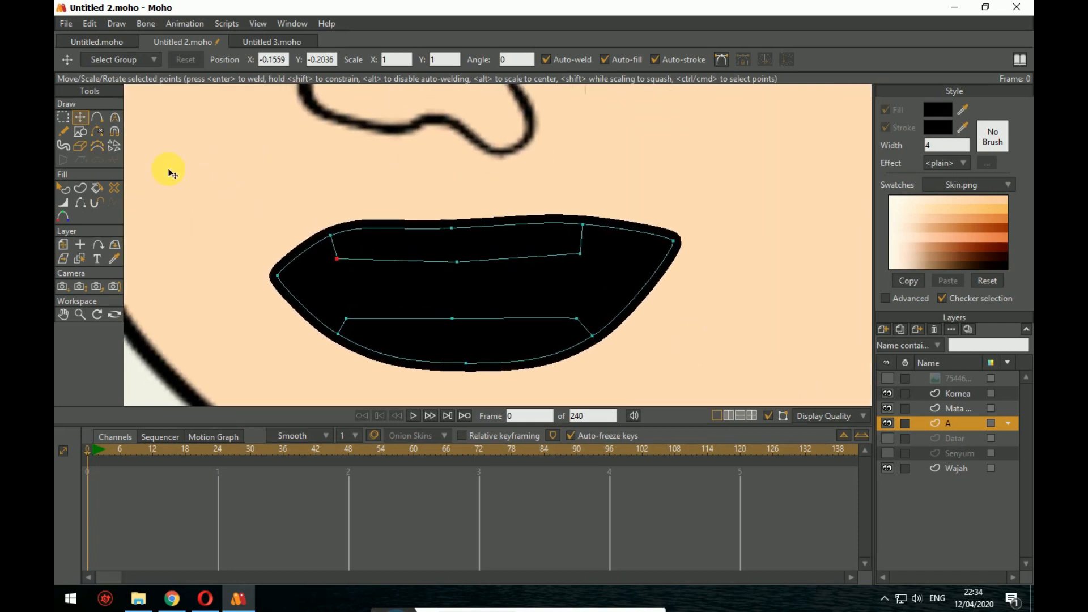
pyautogui.click(64, 118)
pyautogui.moveTo(307, 209); pyautogui.dragTo(601, 381)
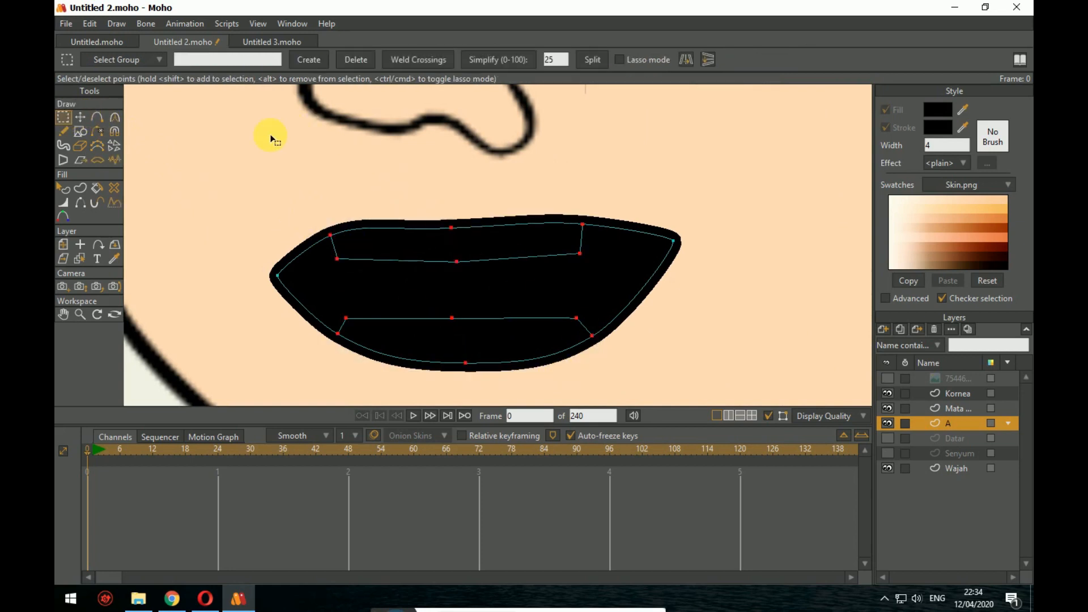
pyautogui.click(80, 188)
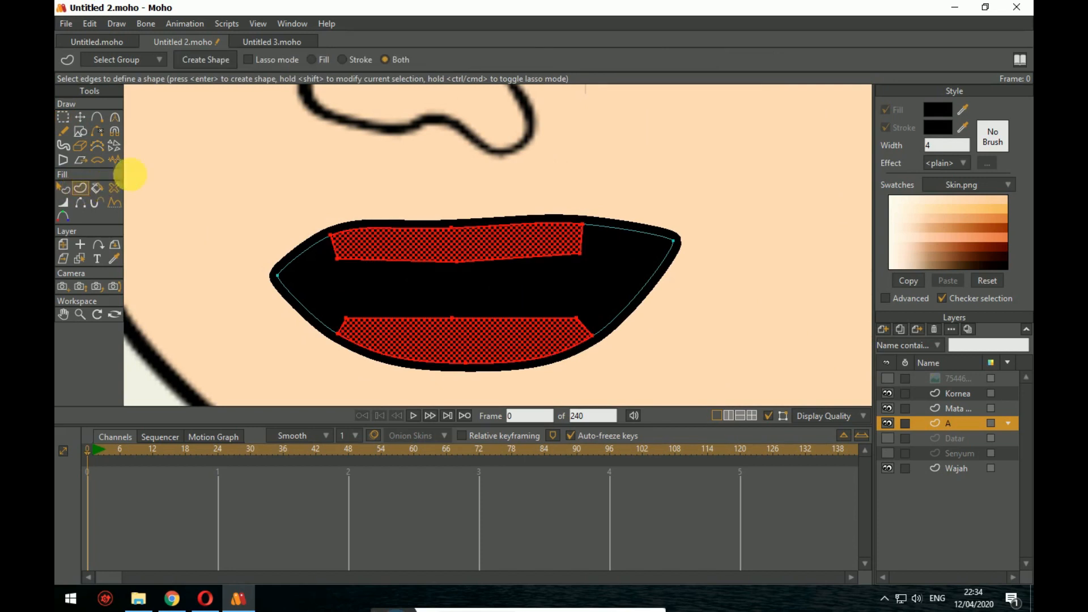
pyautogui.click(314, 59)
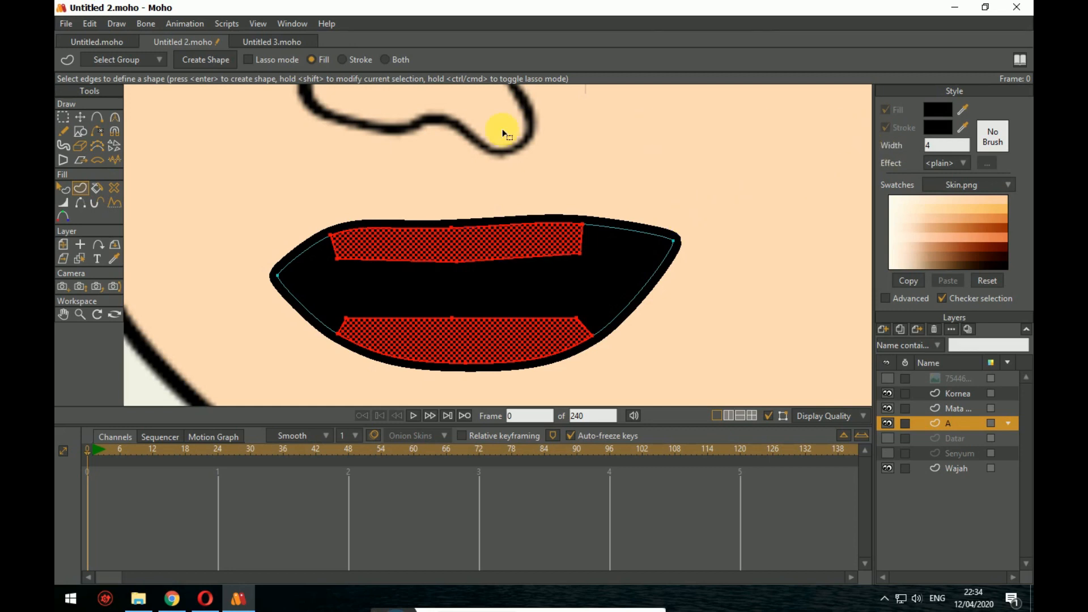
pyautogui.click(937, 111)
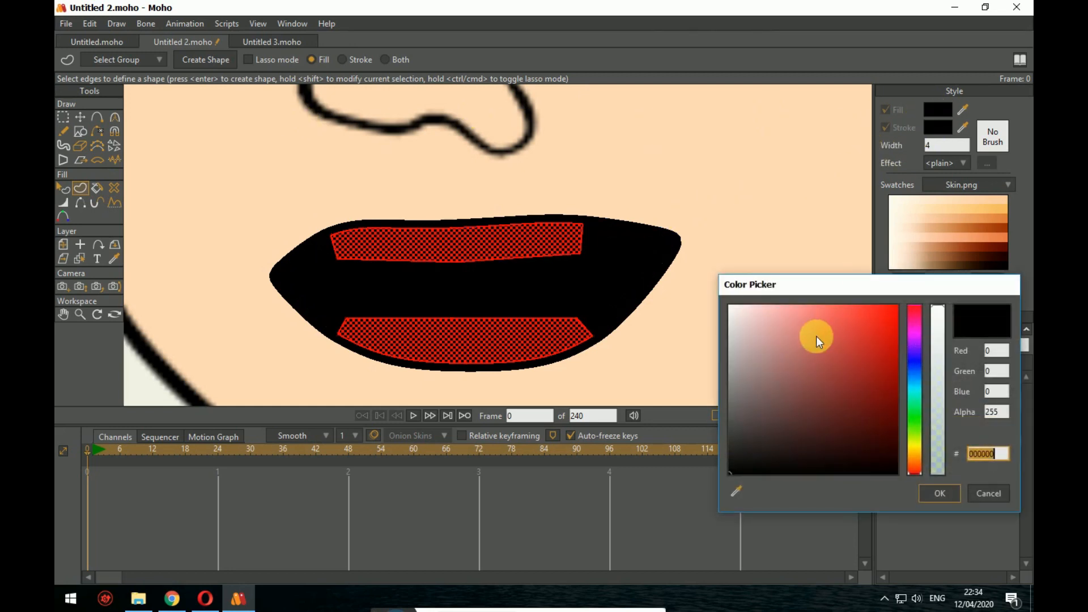
pyautogui.moveTo(816, 336); pyautogui.dragTo(723, 306)
pyautogui.click(930, 492)
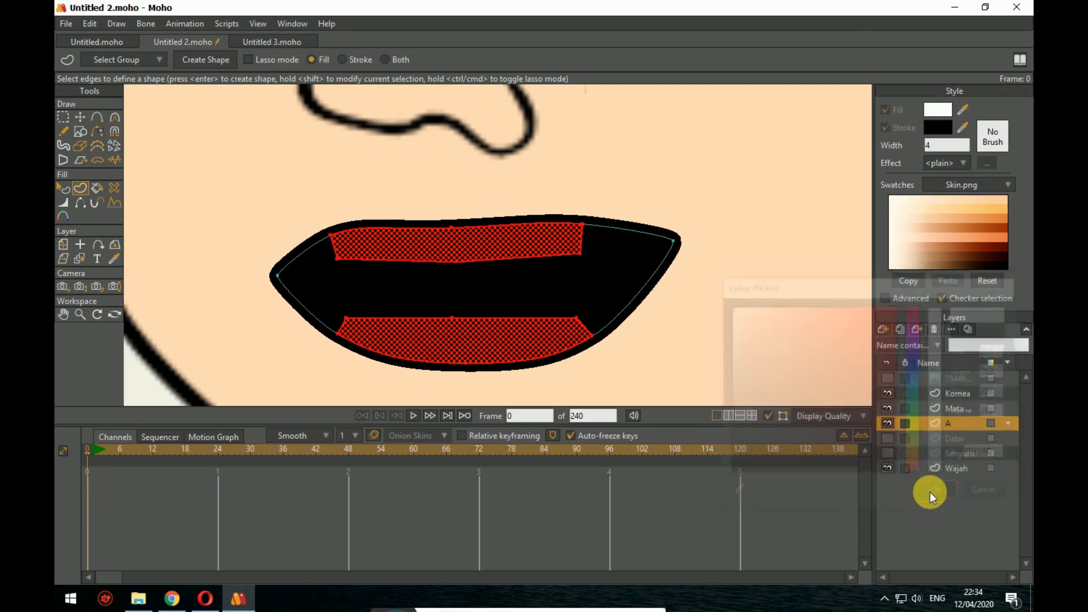
pyautogui.click(196, 57)
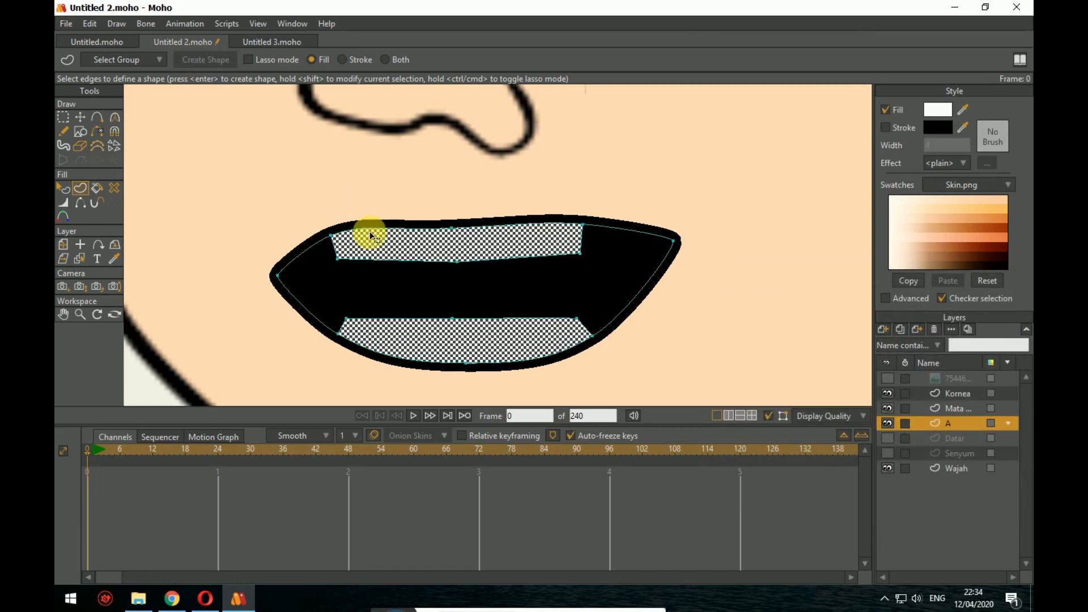
pyautogui.click(62, 114)
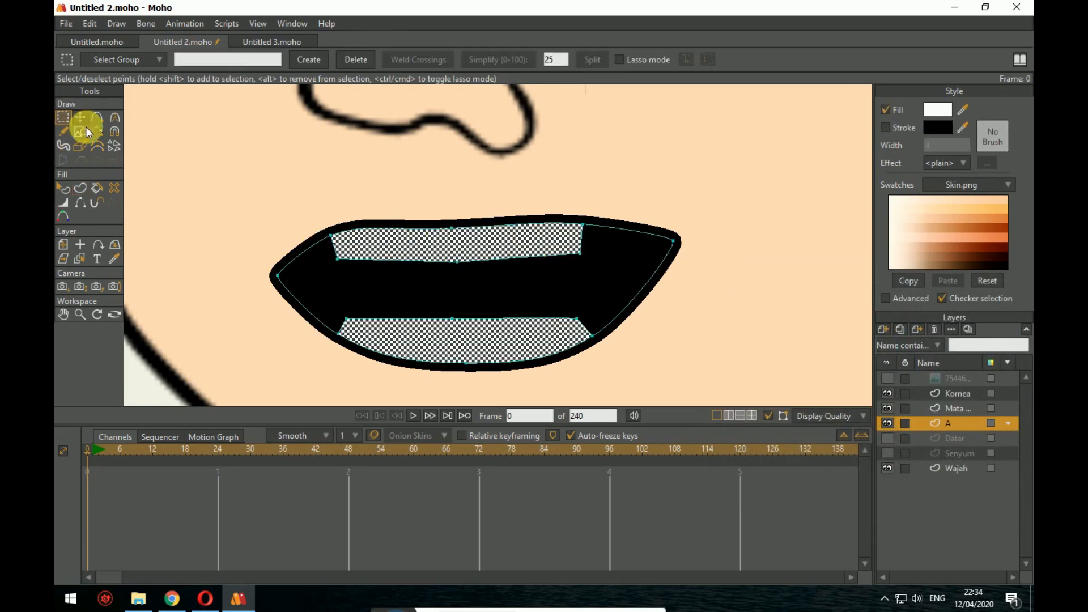
pyautogui.click(248, 181)
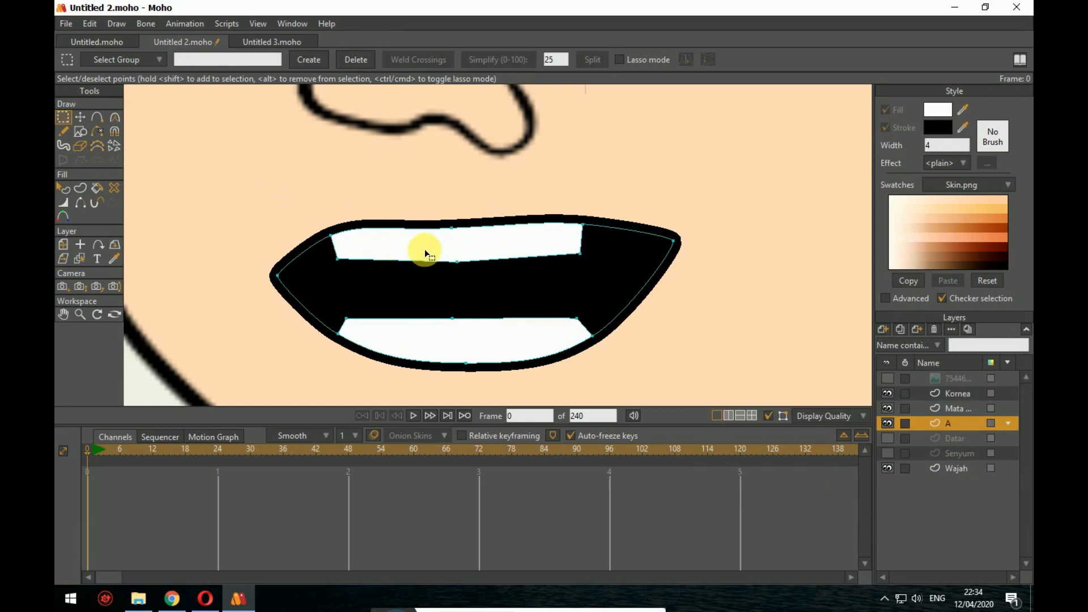
# Step: Draw a wavy tongue line with Add Point from the mouth outline's right side to the upper edge of the lower teeth
pyautogui.scroll(-1, 642, 232)
pyautogui.scroll(-5, 647, 249)
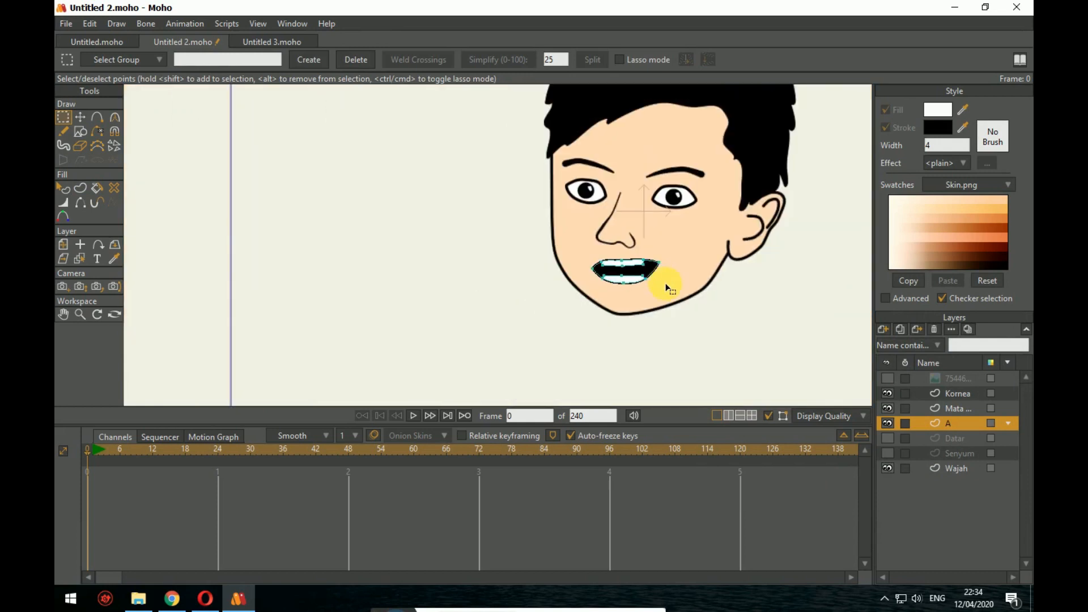
pyautogui.scroll(1, 666, 280)
pyautogui.scroll(-1, 668, 286)
pyautogui.scroll(-1, 669, 286)
pyautogui.scroll(5, 699, 309)
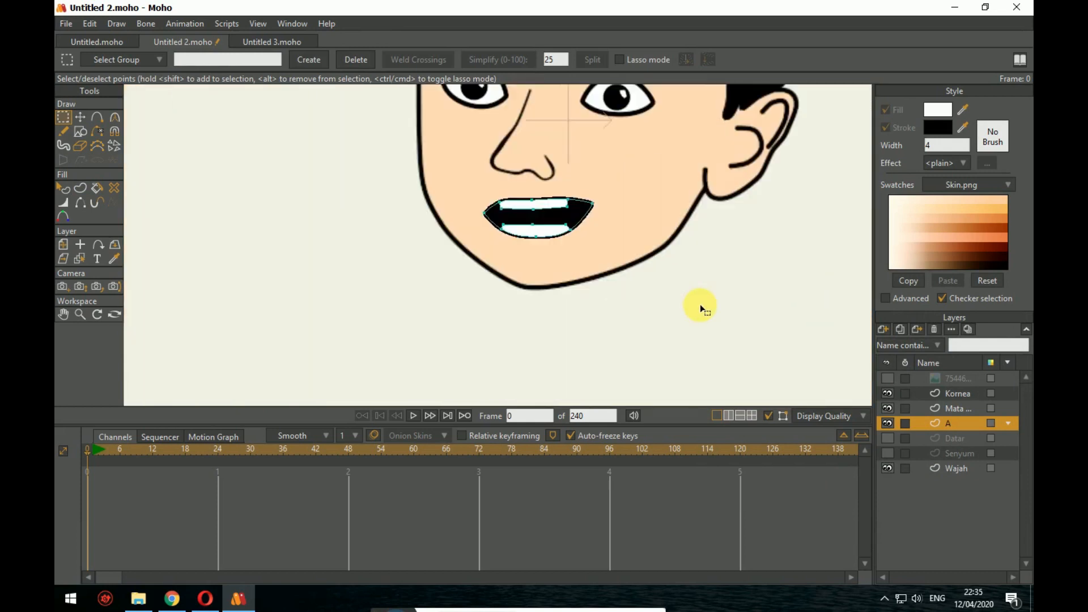
pyautogui.moveTo(483, 259); pyautogui.dragTo(516, 303)
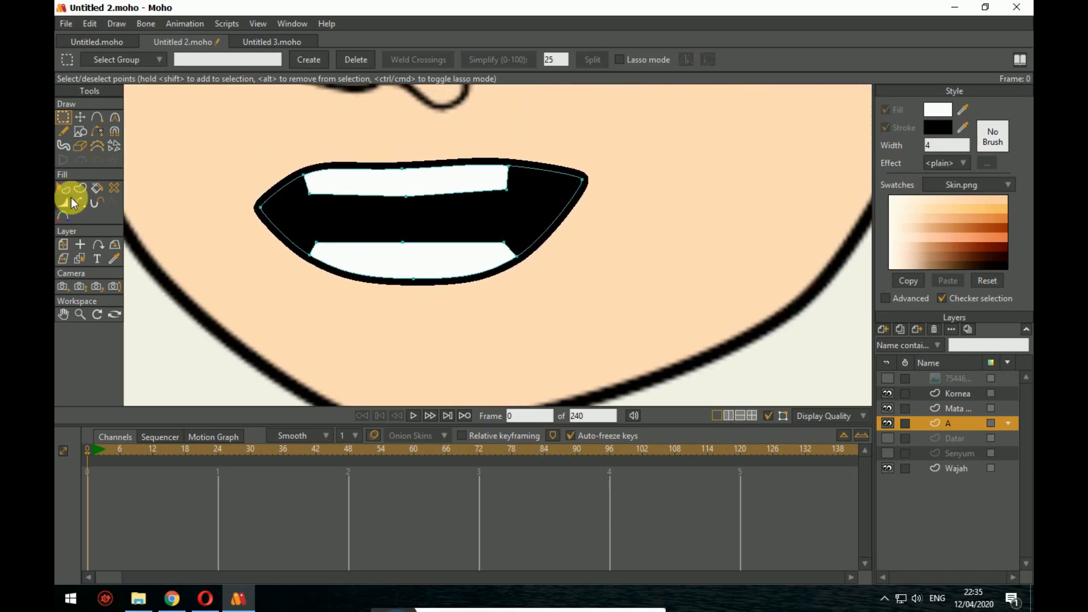
pyautogui.click(92, 120)
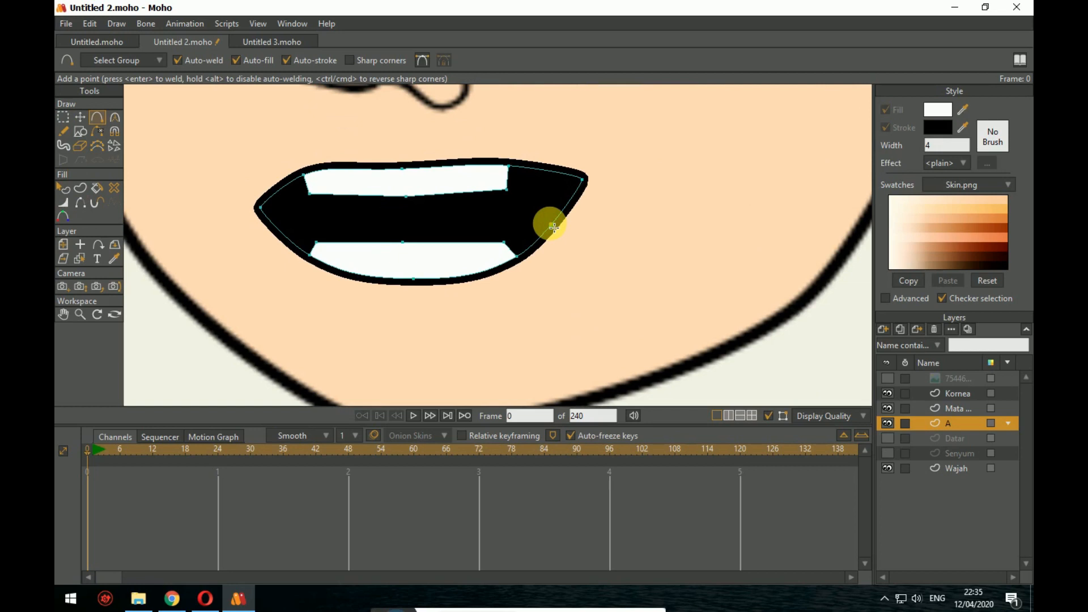
pyautogui.moveTo(553, 227); pyautogui.dragTo(421, 242)
pyautogui.scroll(-5, 562, 306)
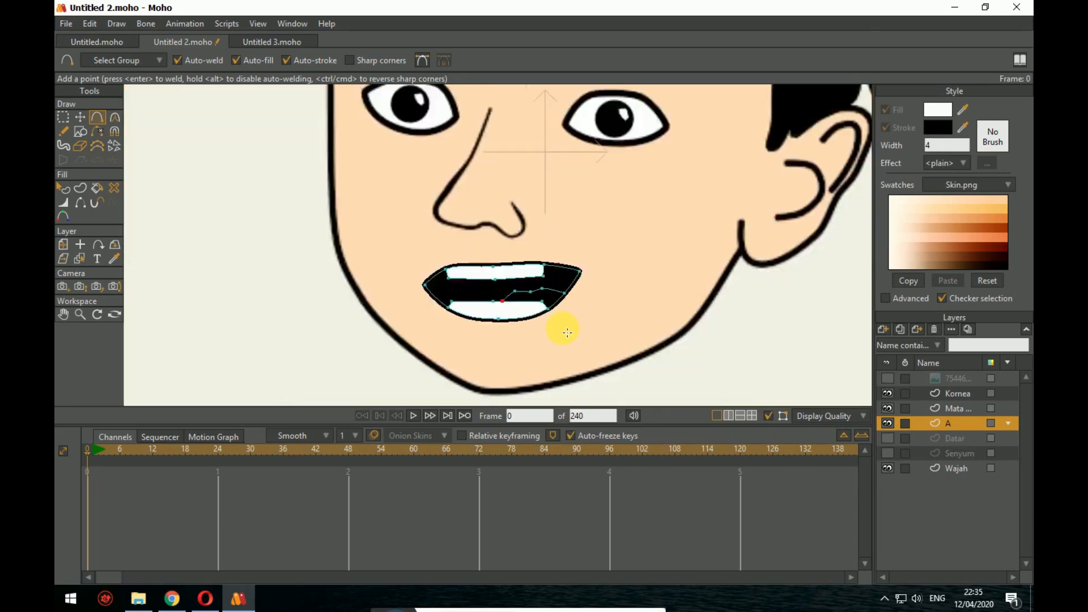
pyautogui.scroll(6, 567, 332)
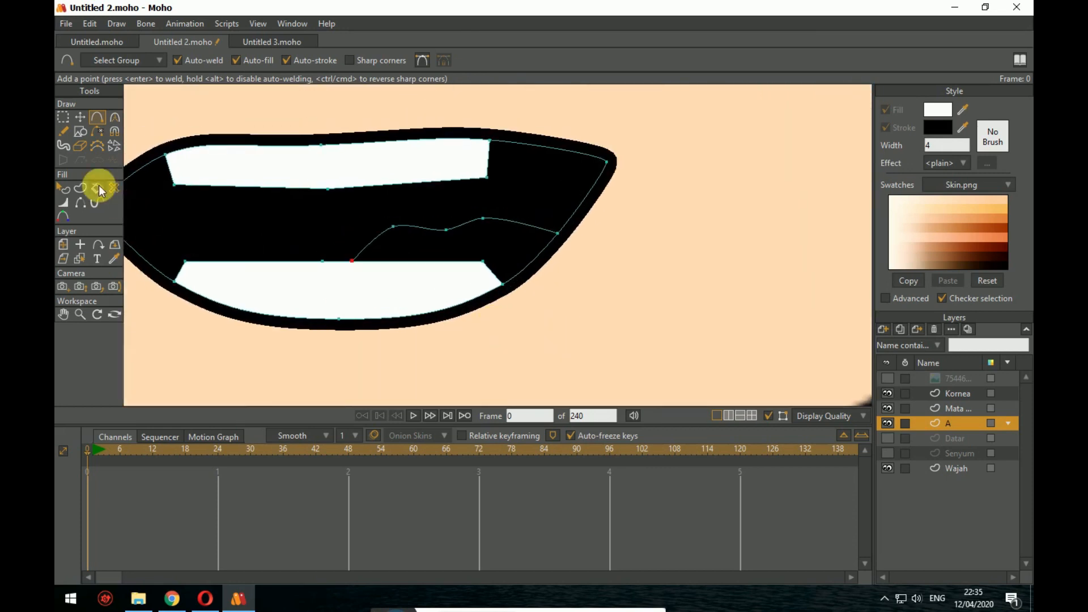
# Step: Create a fill-only tongue shape in red F03F3F from the area enclosed by the wavy line, lower teeth and mouth outline
pyautogui.click(63, 117)
pyautogui.moveTo(340, 217); pyautogui.dragTo(595, 299)
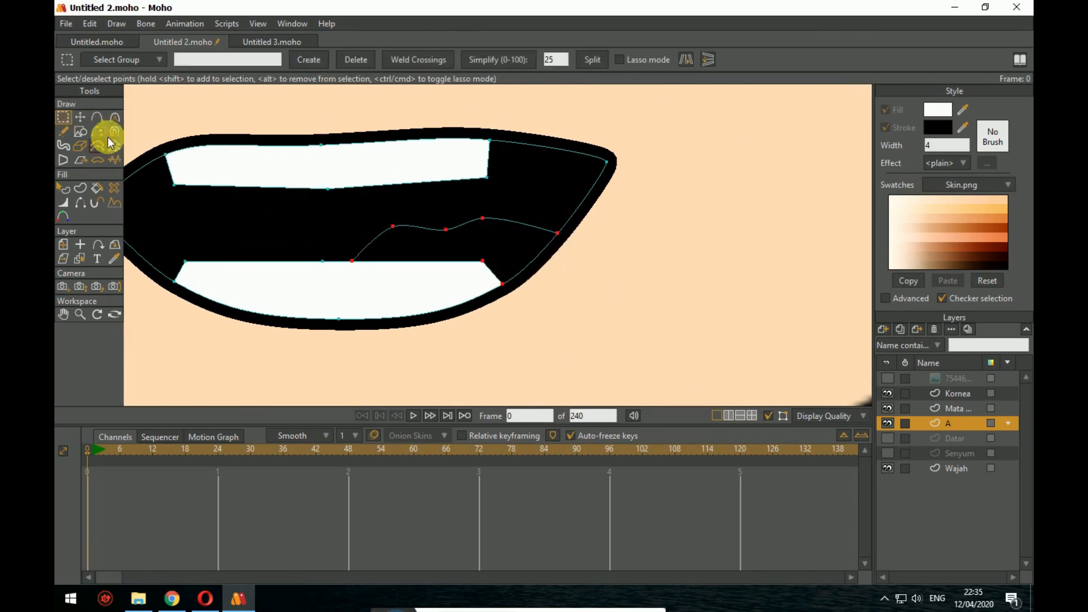
pyautogui.click(80, 188)
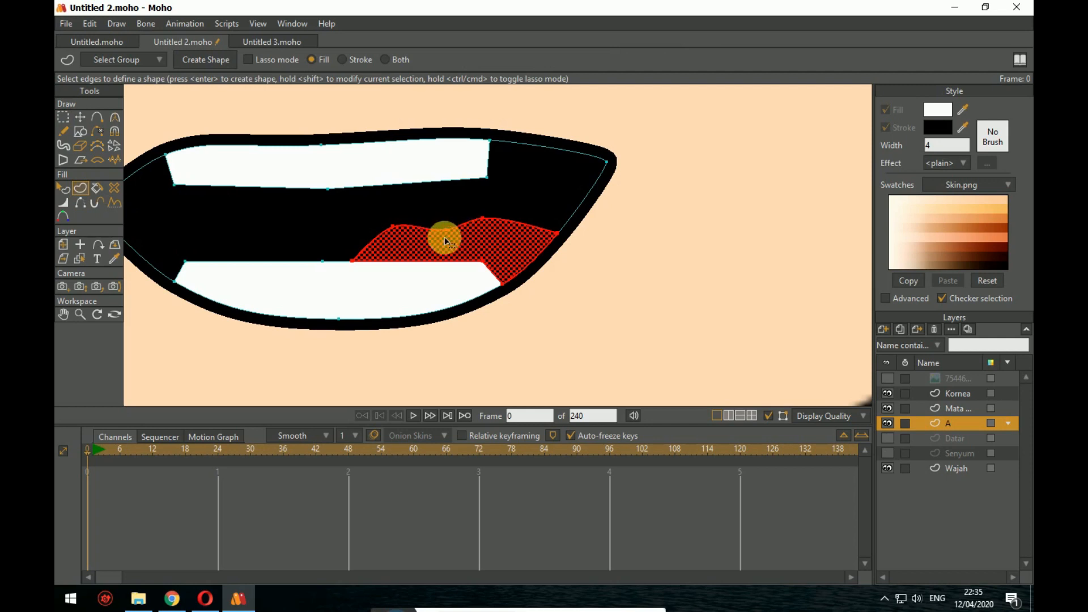
pyautogui.click(939, 108)
pyautogui.click(852, 315)
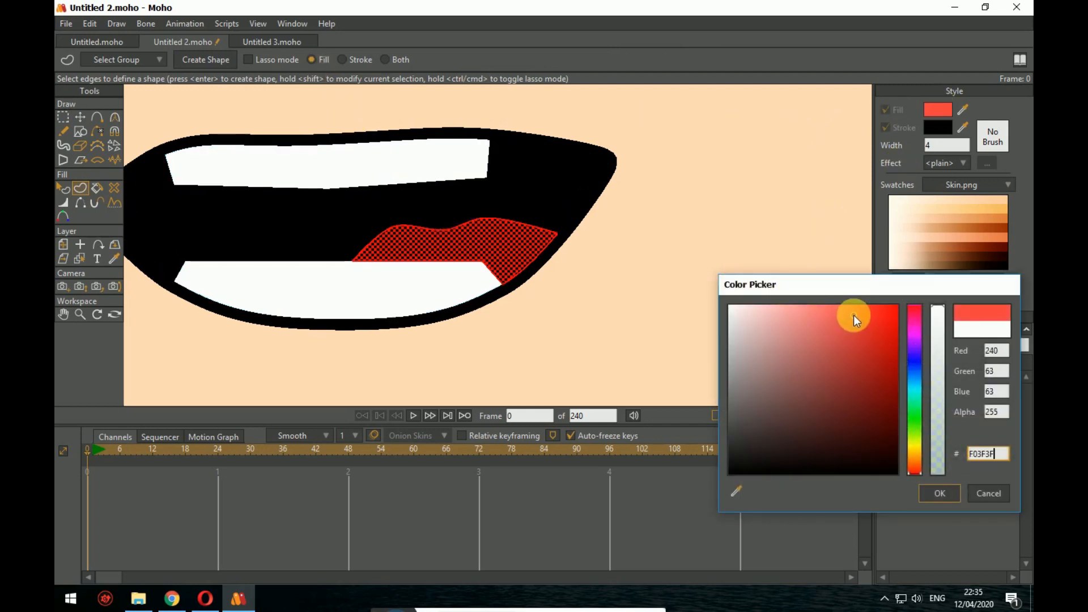
pyautogui.click(939, 493)
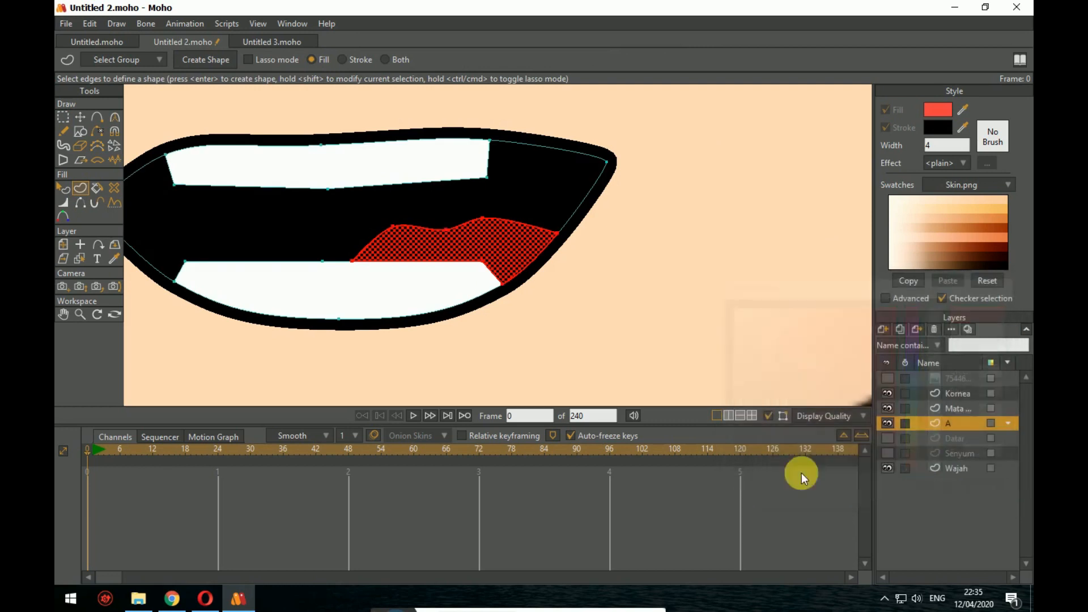
pyautogui.click(216, 60)
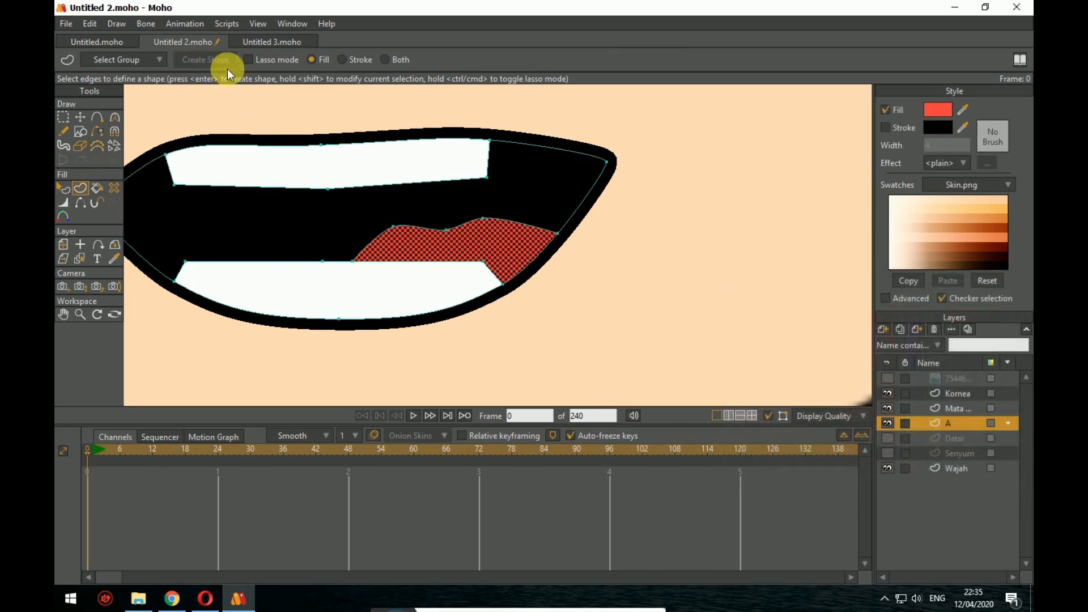
pyautogui.click(527, 342)
pyautogui.click(64, 202)
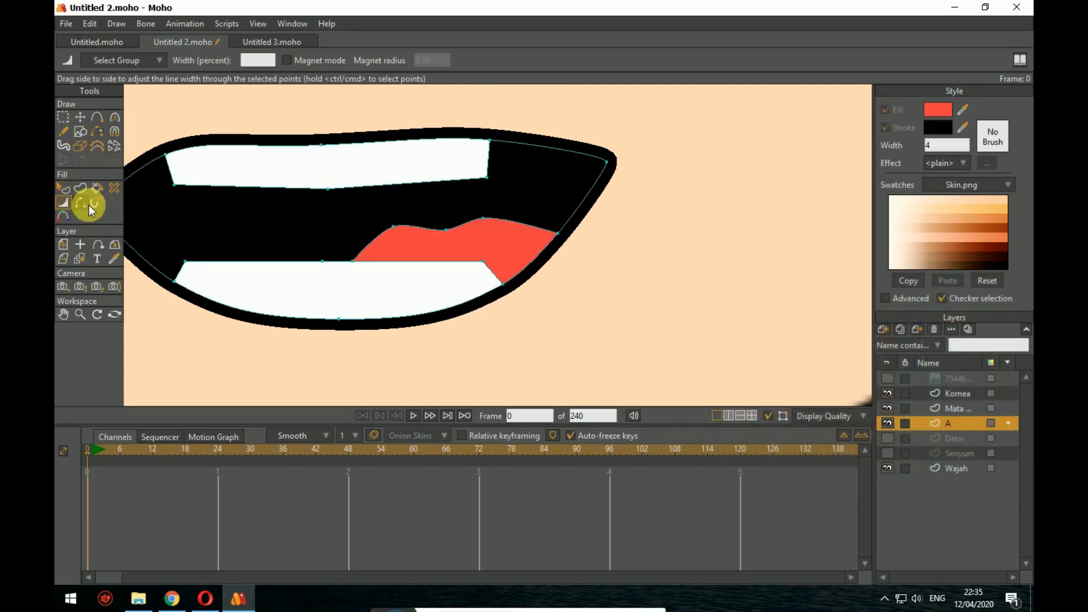
pyautogui.click(63, 188)
# Step: Preview the Datar and Senyum mouths on the face and leave the A, Datar and Senyum layers hidden
pyautogui.scroll(-5, 606, 327)
pyautogui.scroll(-3, 607, 330)
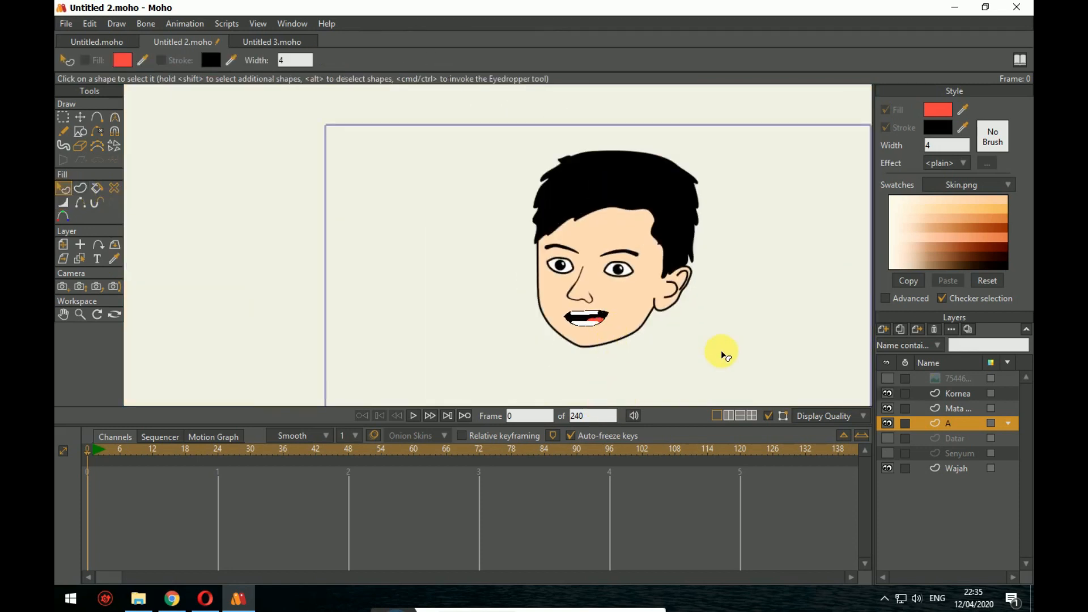
pyautogui.scroll(8, 723, 356)
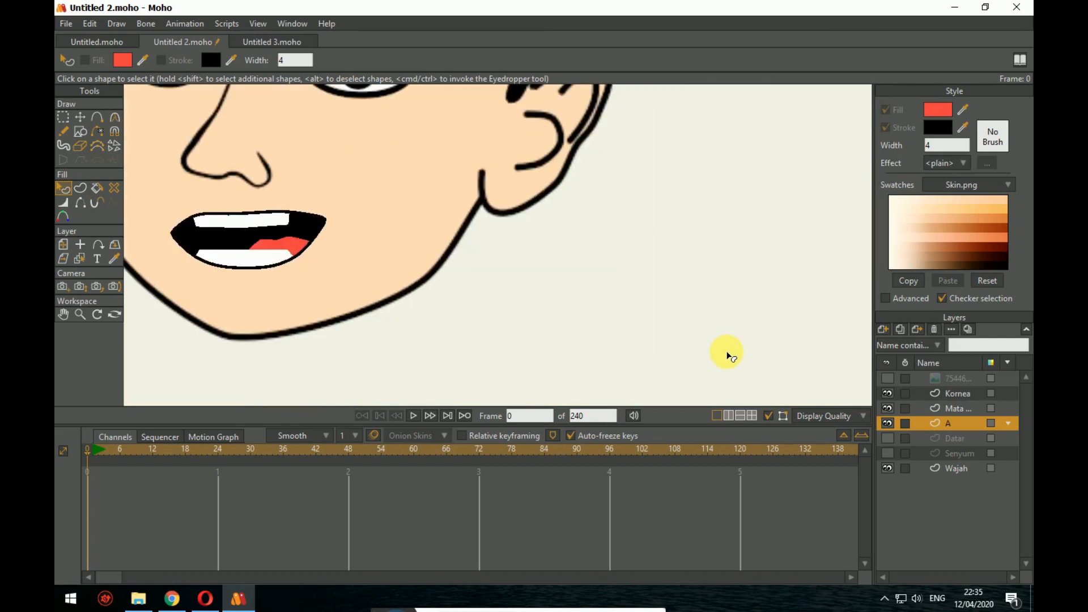
pyautogui.scroll(-3, 765, 321)
pyautogui.scroll(-3, 590, 352)
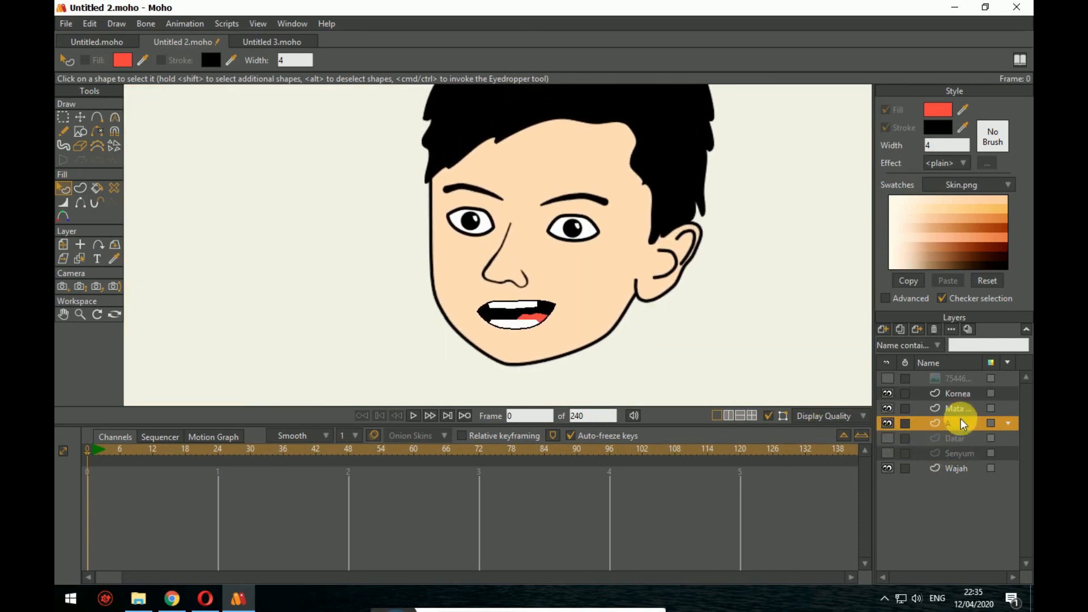
pyautogui.click(890, 437)
pyautogui.click(890, 438)
pyautogui.click(890, 438)
pyautogui.click(889, 438)
pyautogui.click(884, 427)
pyautogui.click(886, 438)
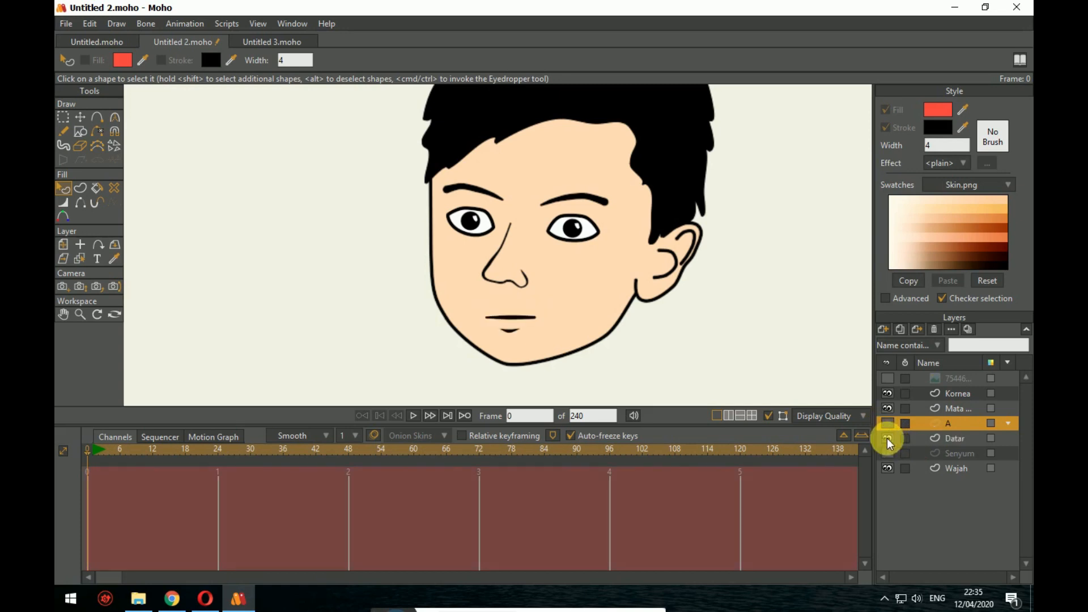
pyautogui.click(886, 454)
pyautogui.click(888, 438)
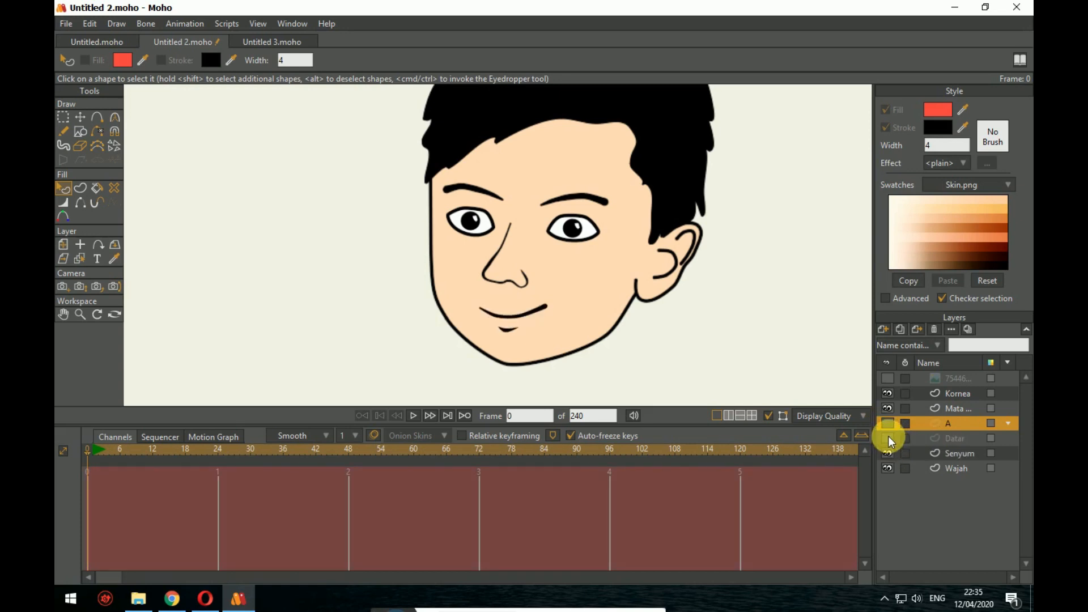
pyautogui.click(888, 451)
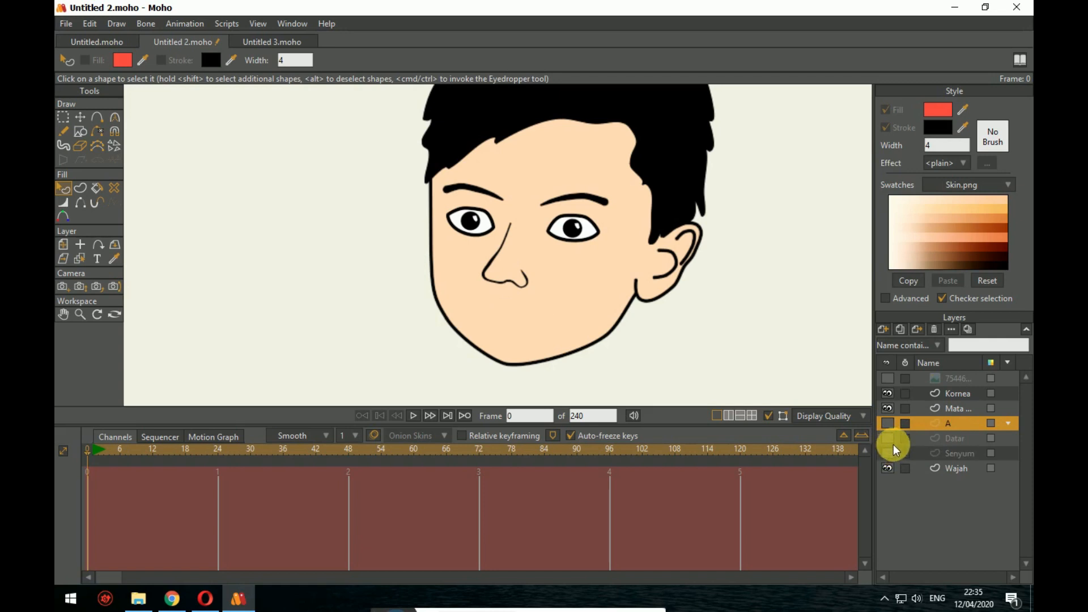
# Step: Add a new vector layer above layer A and name it Sedih
pyautogui.click(883, 331)
pyautogui.click(896, 345)
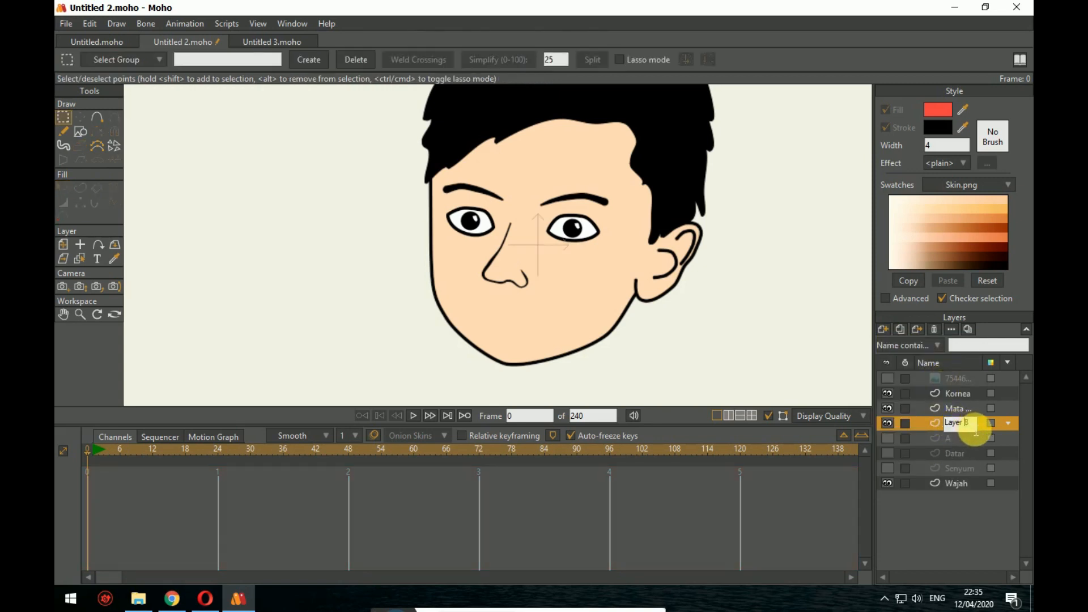
pyautogui.doubleClick(956, 423)
pyautogui.write('Sedi')
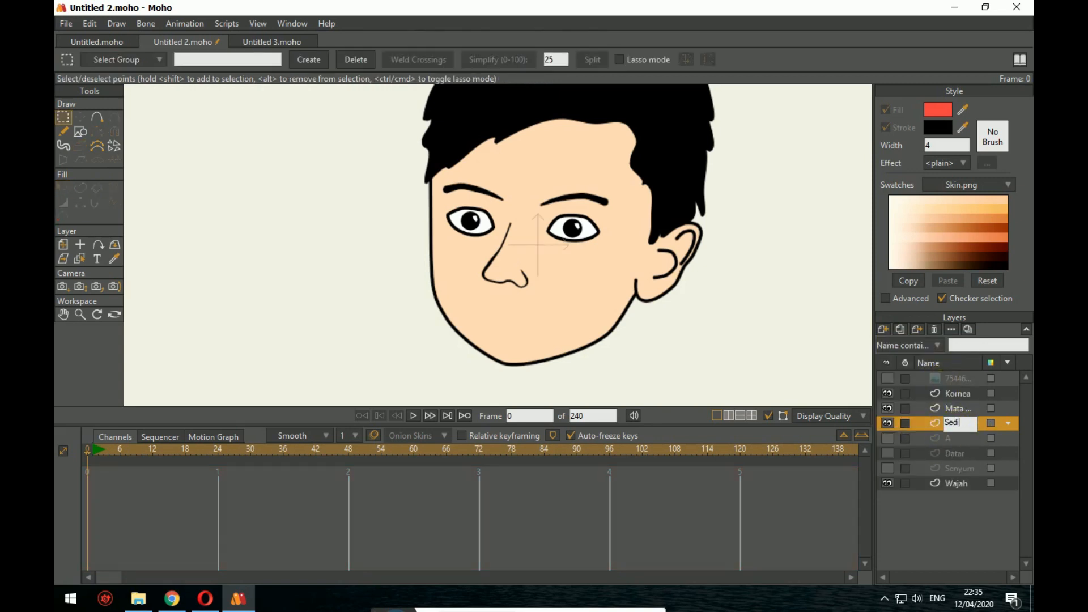
pyautogui.write('h')
pyautogui.press('Return')
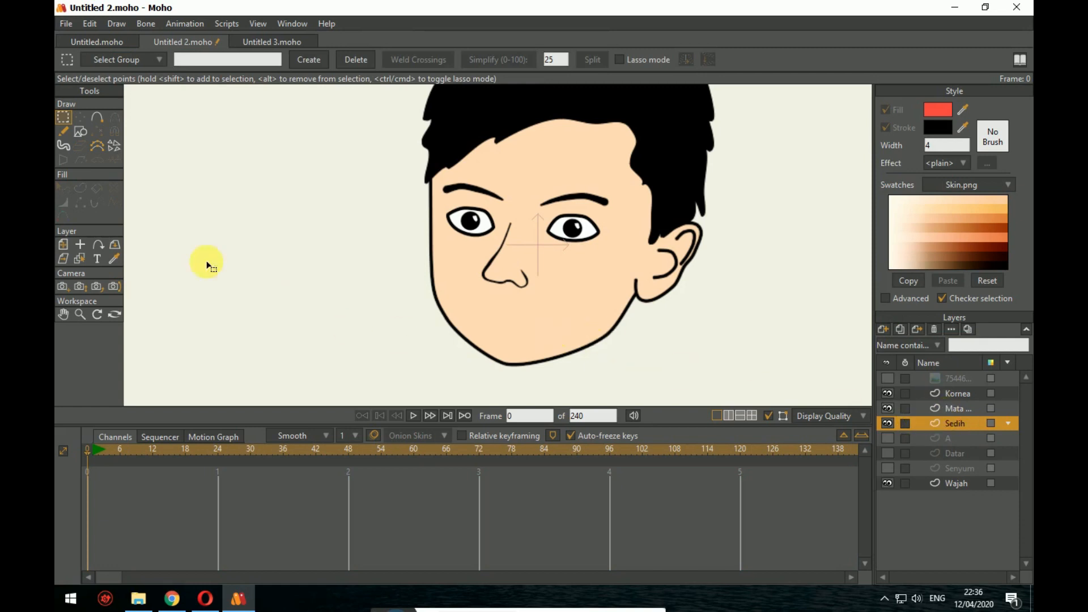
# Step: Draw a downturned mouth curve below the nose and a short arched line under it with Add Point on the Sedih layer
pyautogui.click(95, 118)
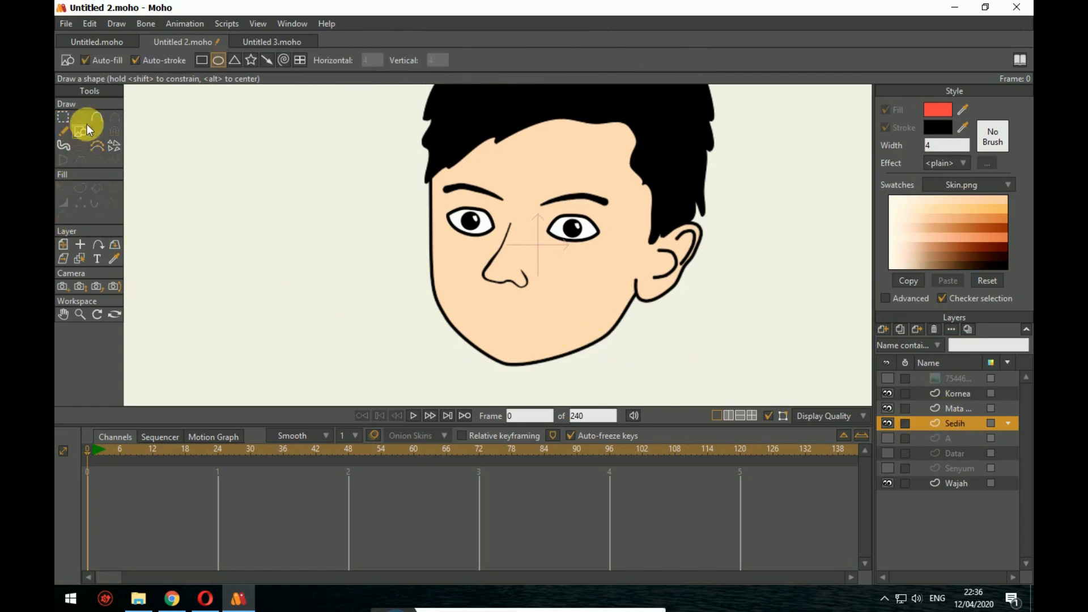
pyautogui.click(481, 326)
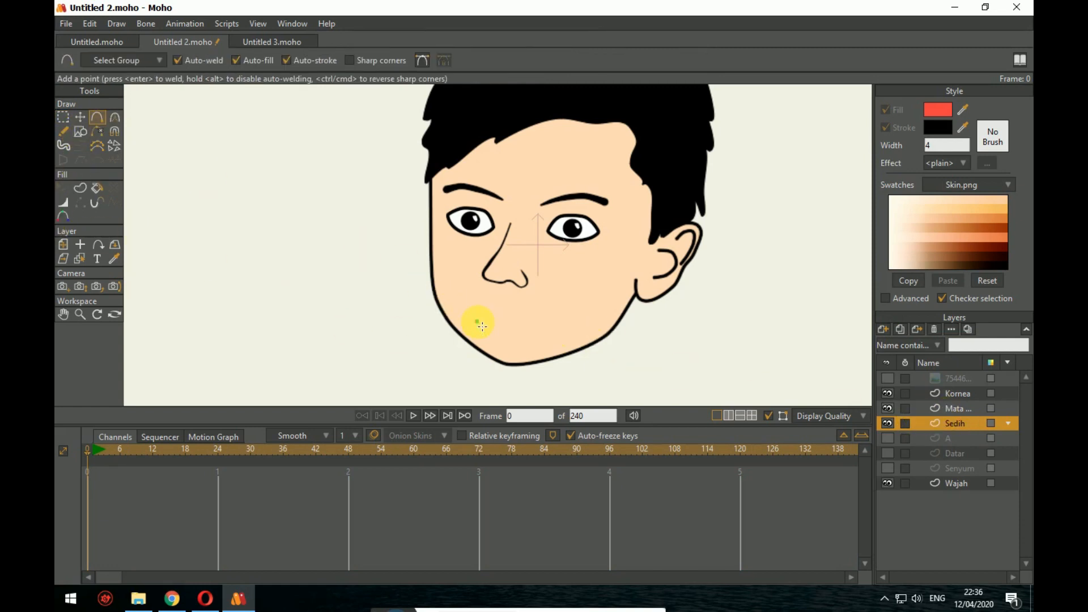
pyautogui.click(518, 314)
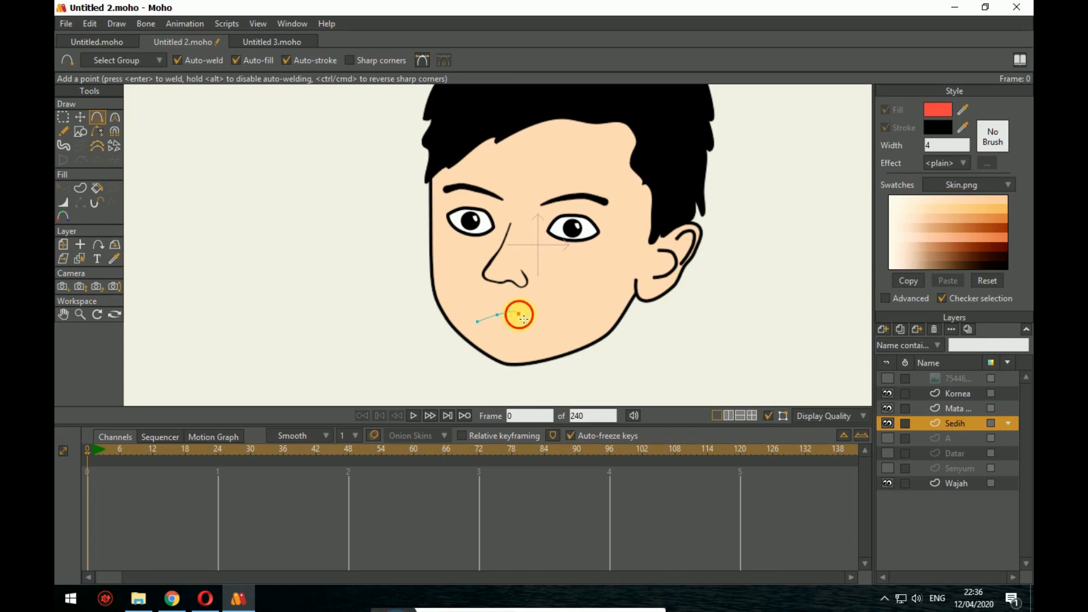
pyautogui.click(544, 327)
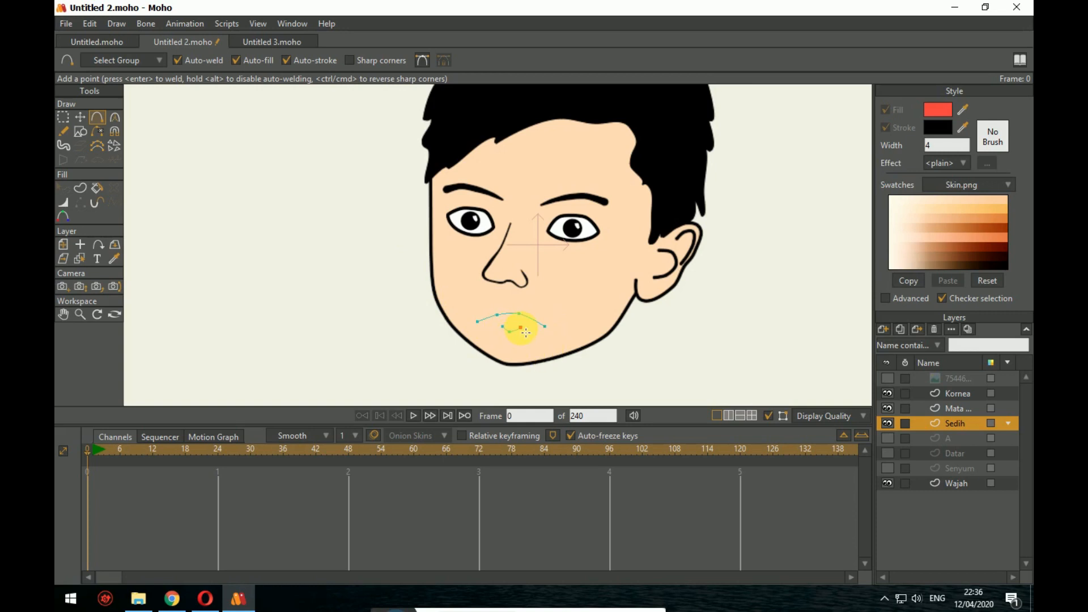
pyautogui.scroll(5, 544, 322)
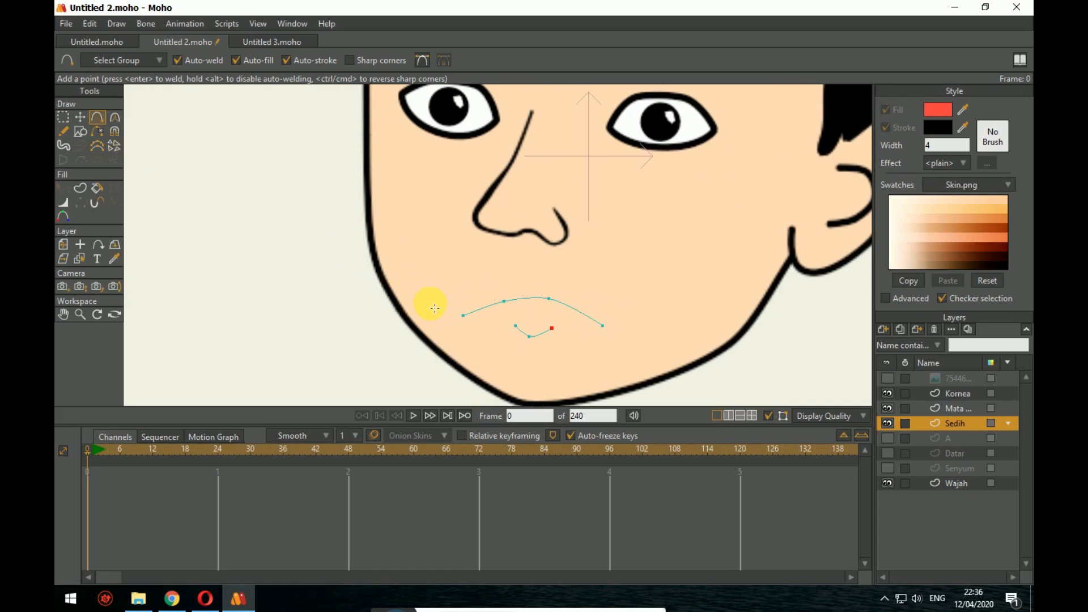
pyautogui.moveTo(515, 334); pyautogui.dragTo(526, 331)
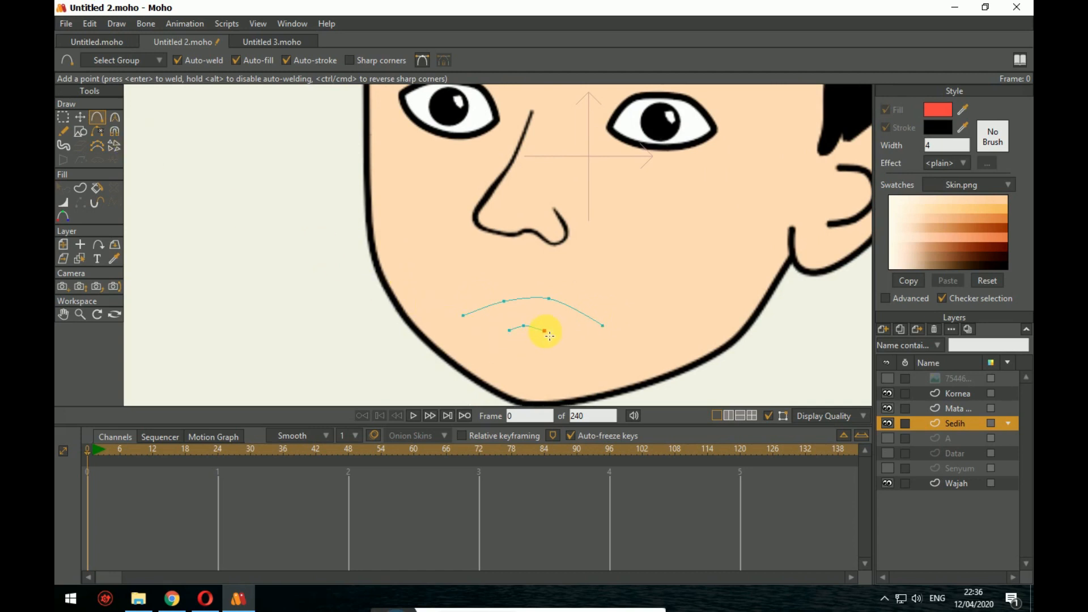
# Step: Refine both Sedih mouth curves with Transform Points, shifting the left end point of each slightly inward
pyautogui.click(80, 117)
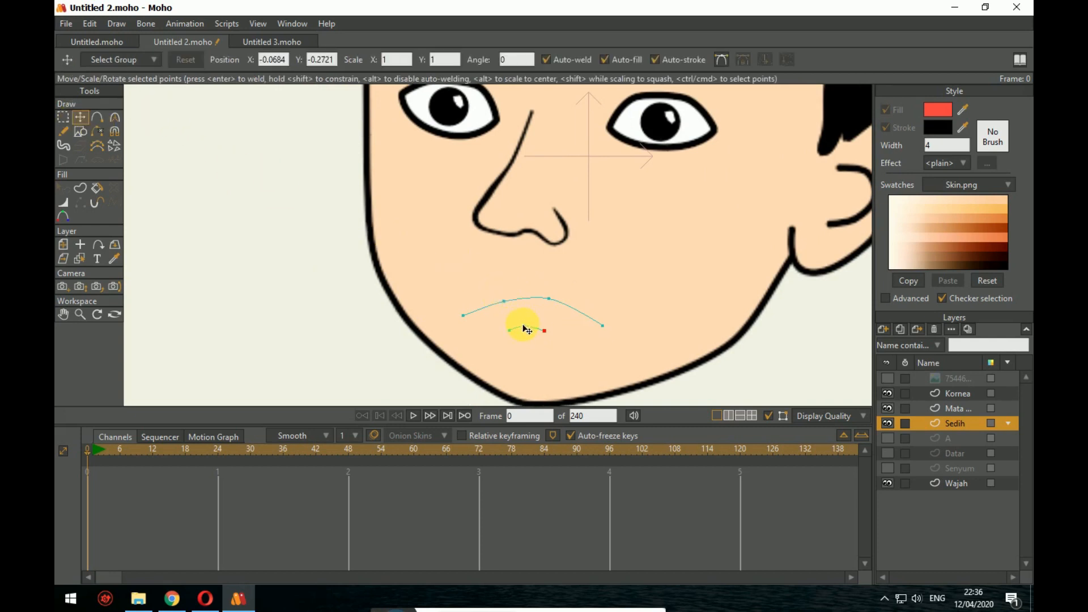
pyautogui.moveTo(522, 325); pyautogui.dragTo(506, 296)
pyautogui.moveTo(462, 318); pyautogui.dragTo(471, 312)
pyautogui.moveTo(463, 317)
pyautogui.mouseDown()
pyautogui.moveTo(478, 311)
pyautogui.moveTo(463, 321)
pyautogui.mouseUp()
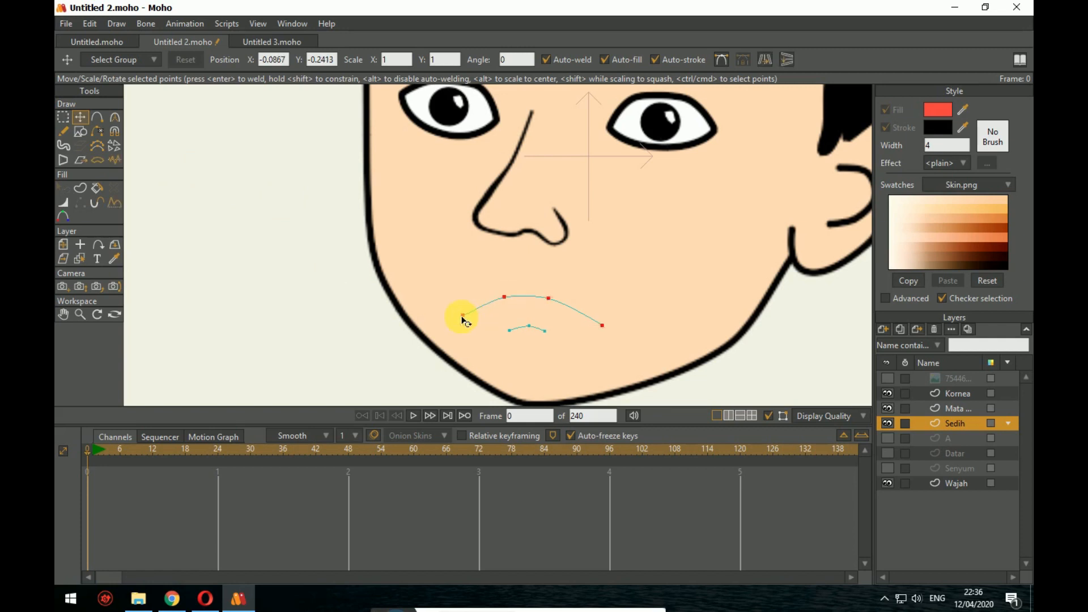
pyautogui.moveTo(463, 315); pyautogui.dragTo(476, 311)
pyautogui.press('Delete')
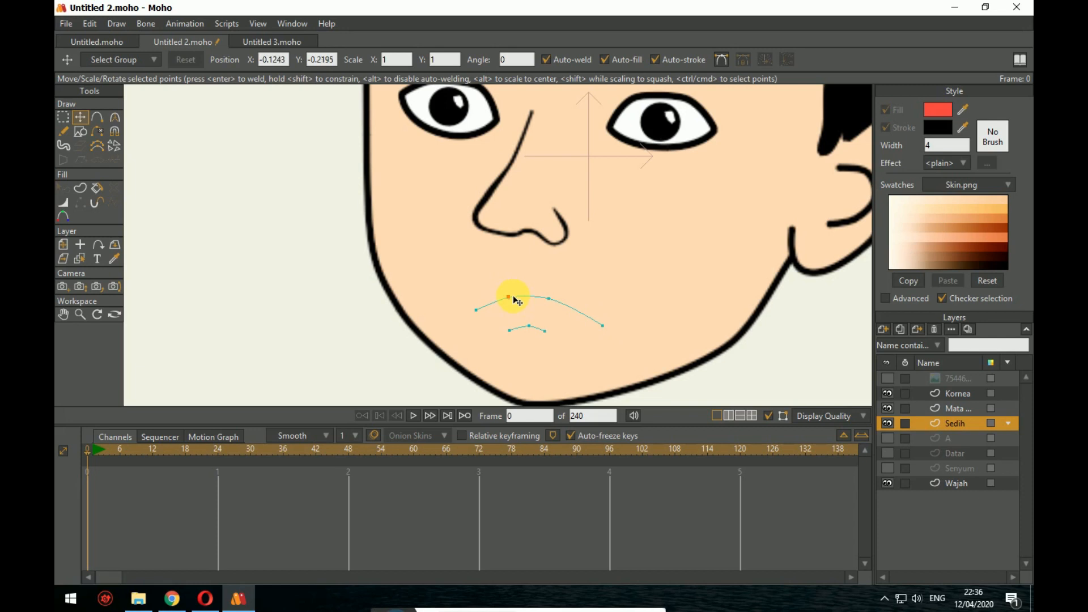
pyautogui.moveTo(529, 327); pyautogui.dragTo(516, 329)
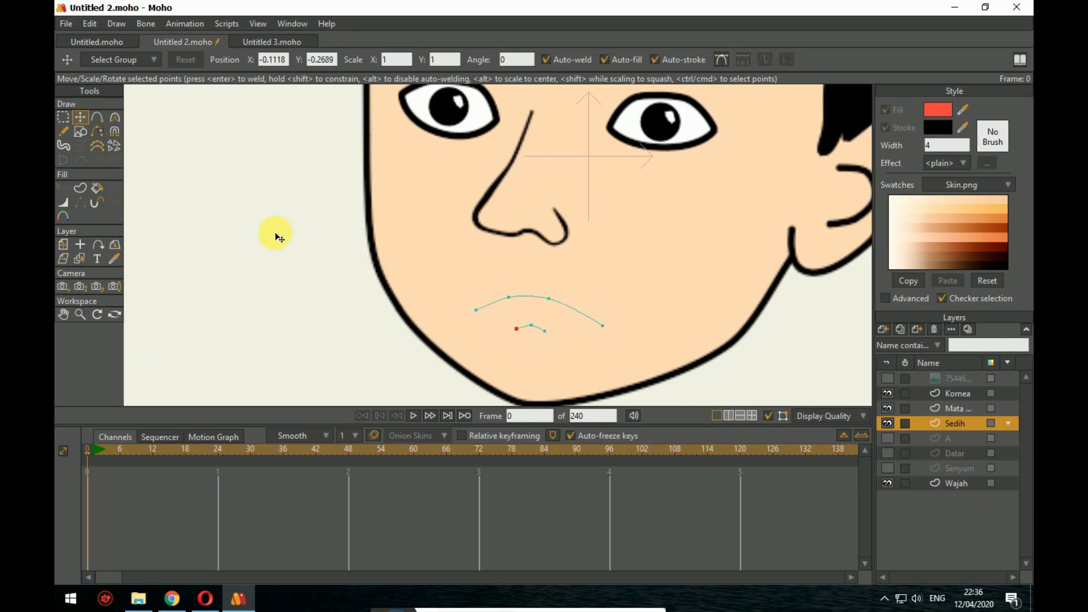
# Step: Select both Sedih mouth curves and create a shape from them with the Both option
pyautogui.click(62, 117)
pyautogui.moveTo(417, 280); pyautogui.dragTo(658, 379)
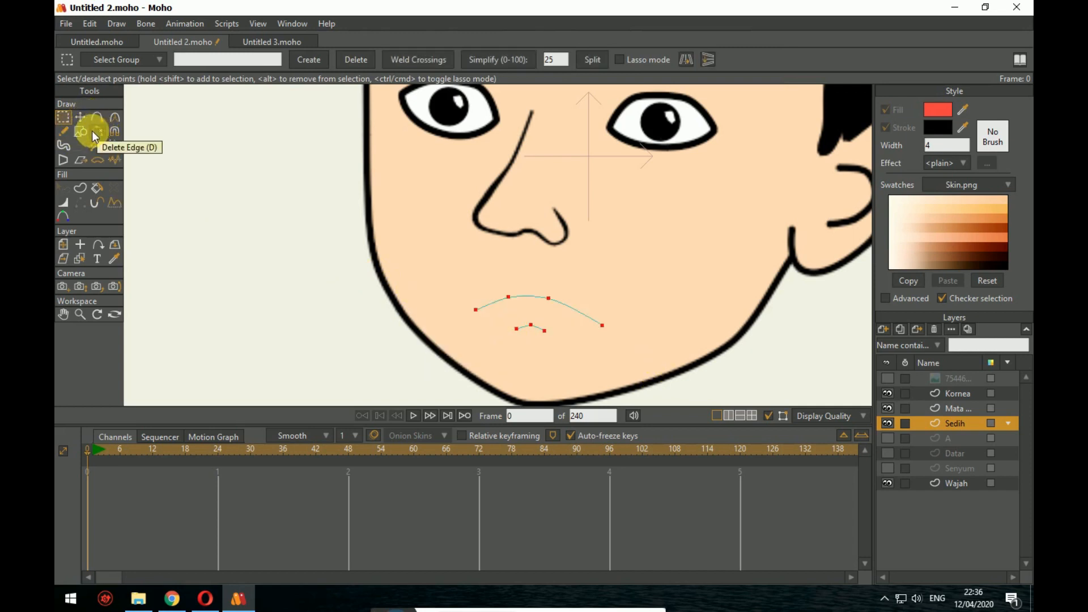
pyautogui.click(85, 187)
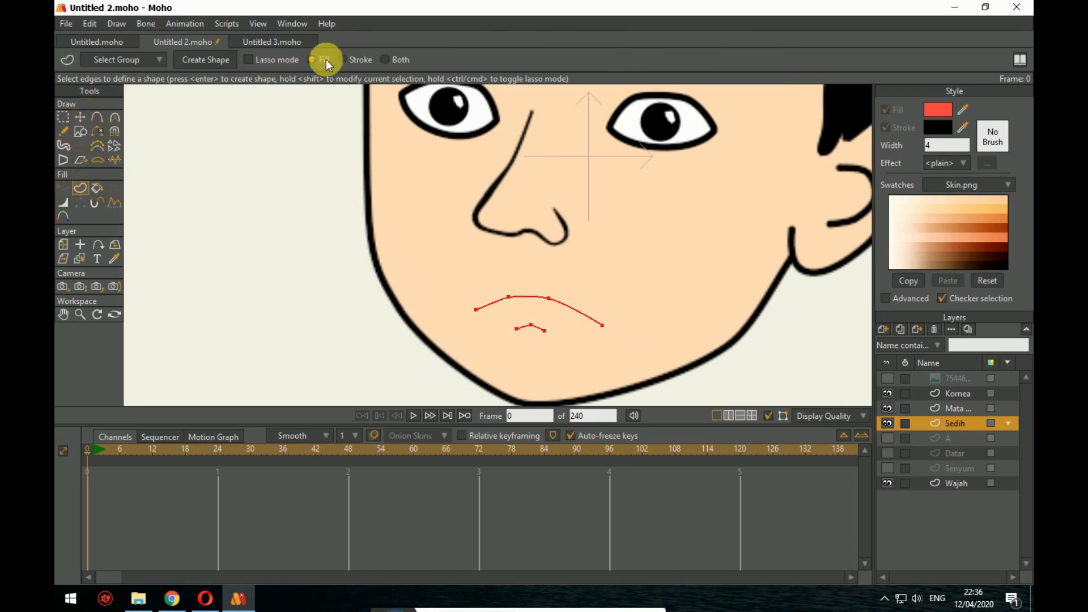
pyautogui.click(400, 60)
pyautogui.click(209, 61)
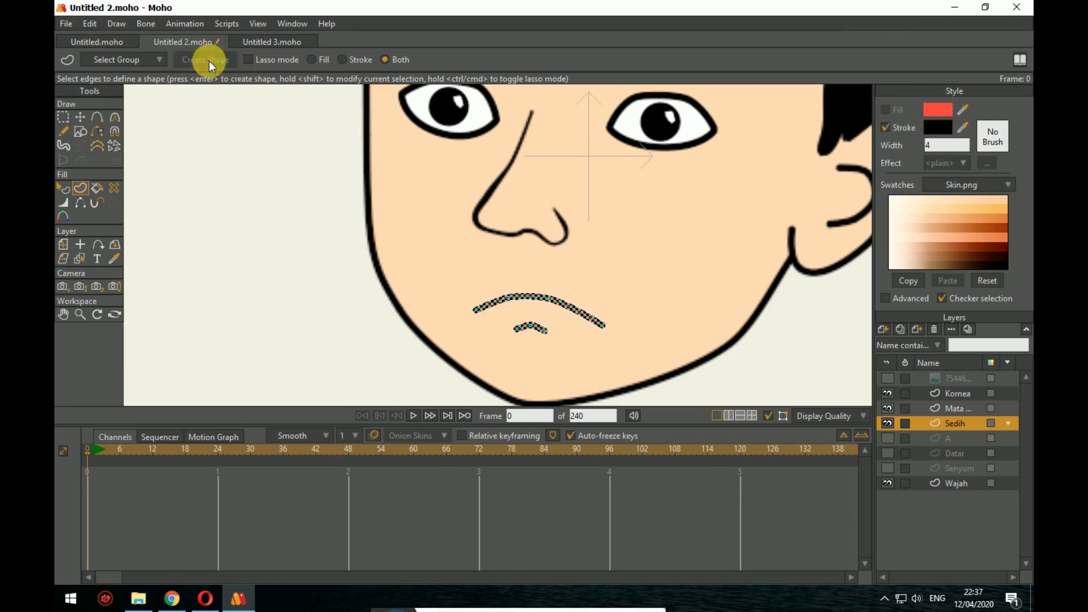
pyautogui.click(440, 281)
pyautogui.scroll(-4, 446, 280)
pyautogui.scroll(5, 546, 296)
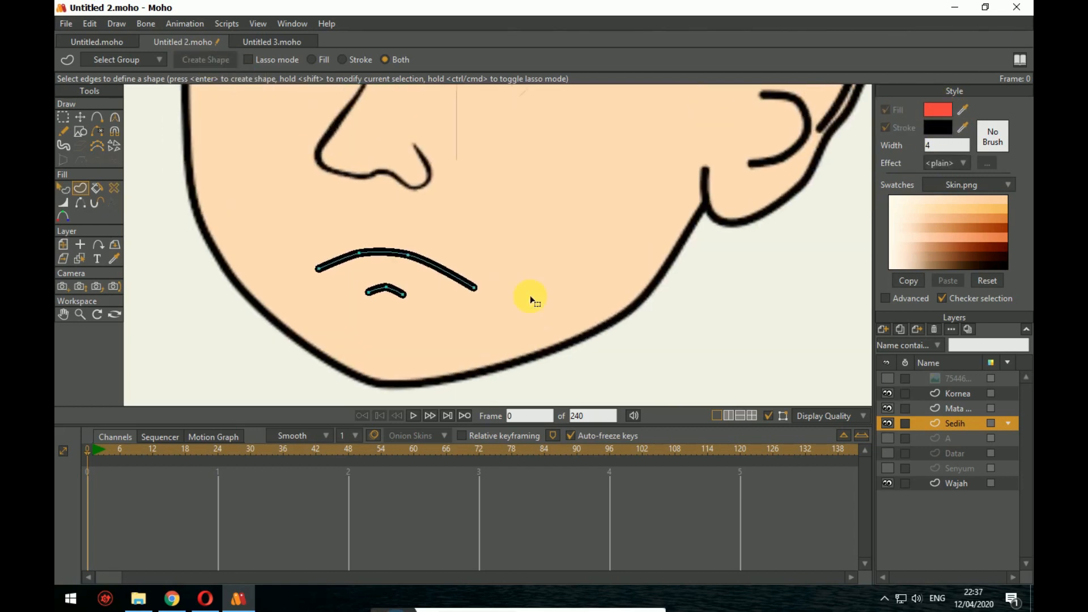
# Step: Taper the left end of the frown and both ends of the short lower curve to a line width of 0 percent
pyautogui.click(63, 204)
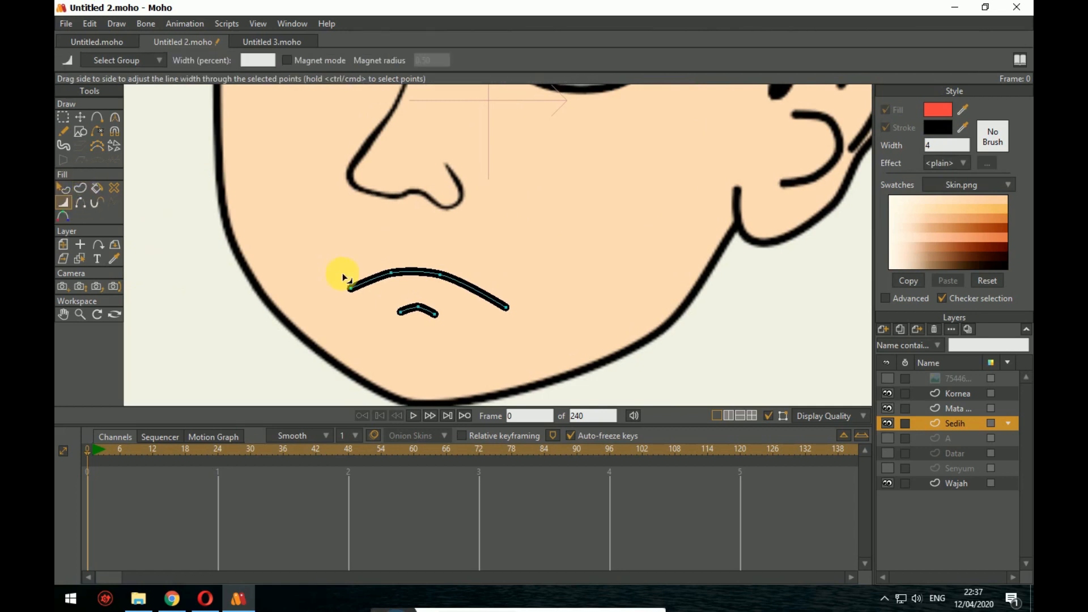
pyautogui.moveTo(350, 288); pyautogui.dragTo(329, 278)
pyautogui.moveTo(503, 295); pyautogui.dragTo(520, 306)
pyautogui.moveTo(397, 313); pyautogui.dragTo(315, 324)
pyautogui.moveTo(433, 313); pyautogui.dragTo(393, 284)
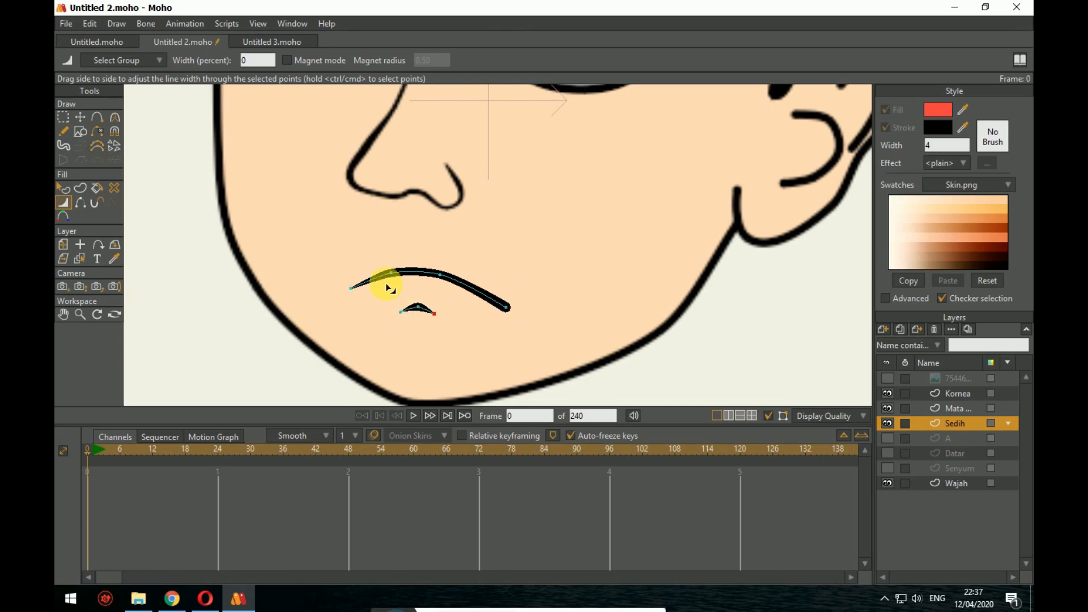
pyautogui.click(65, 119)
pyautogui.click(63, 188)
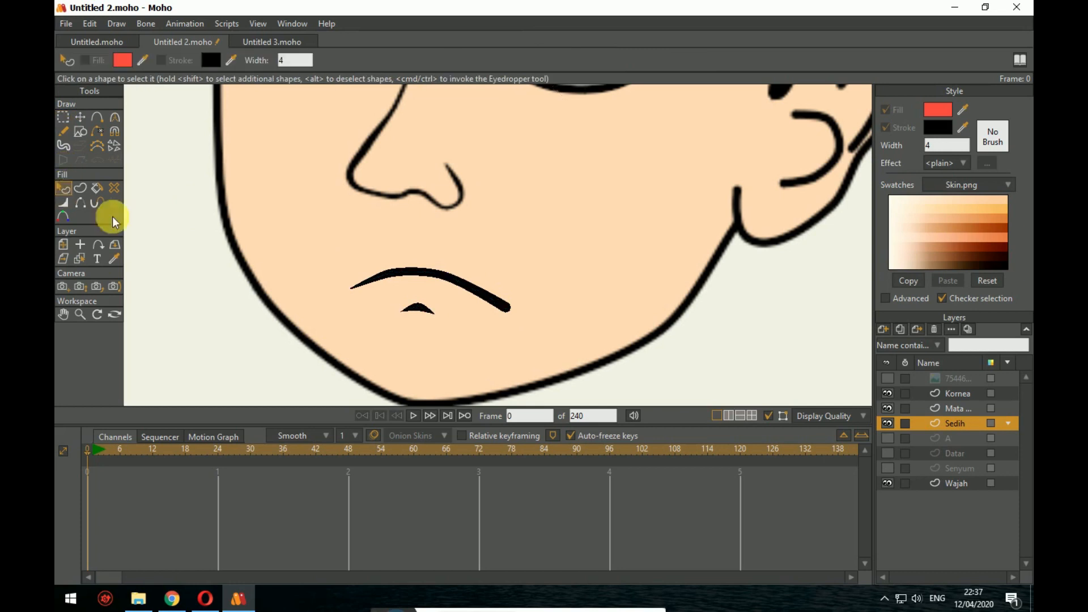
pyautogui.scroll(-4, 397, 289)
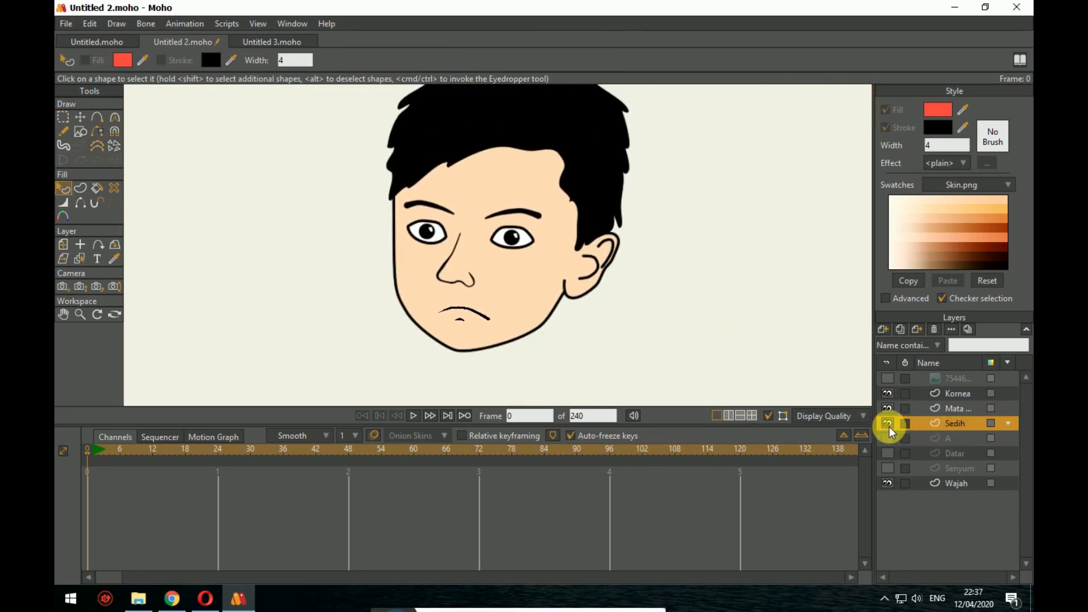
pyautogui.click(963, 455)
pyautogui.click(960, 440)
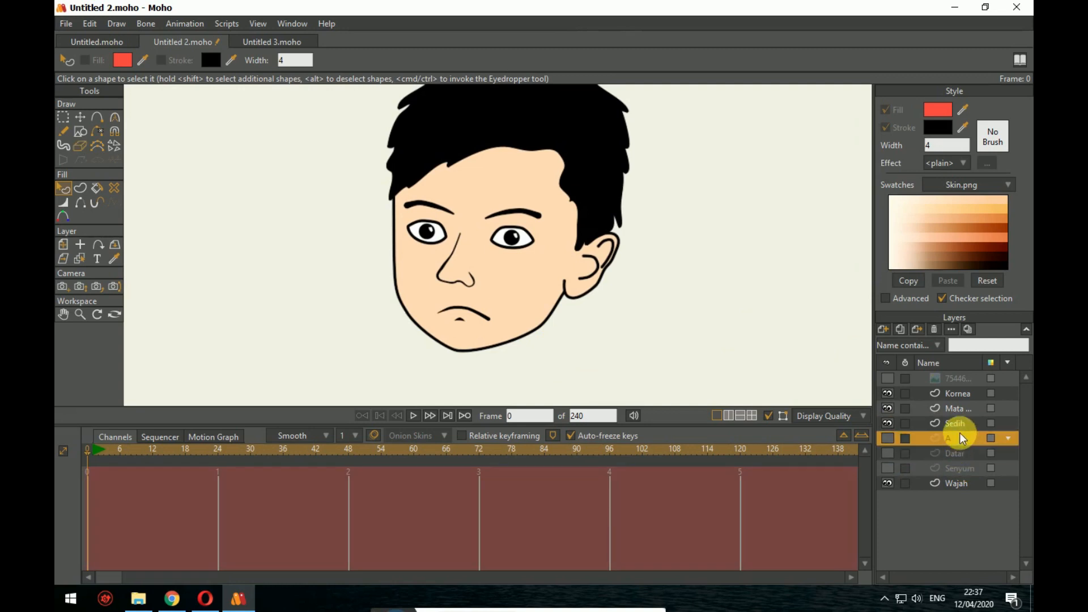
pyautogui.click(956, 412)
pyautogui.click(956, 424)
pyautogui.click(955, 438)
pyautogui.click(956, 454)
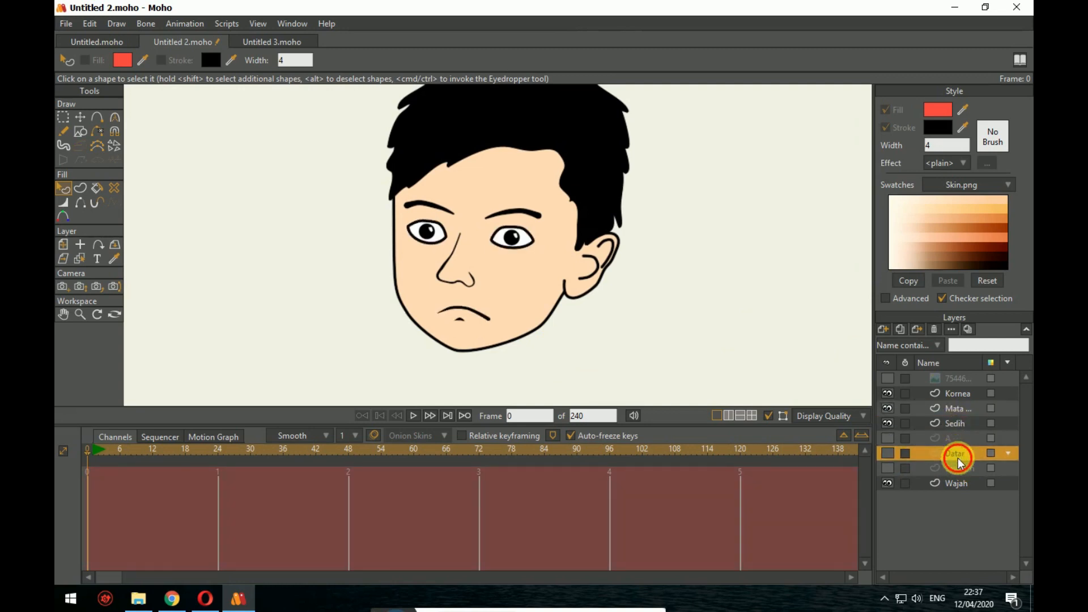
pyautogui.click(959, 468)
pyautogui.click(957, 440)
pyautogui.click(954, 425)
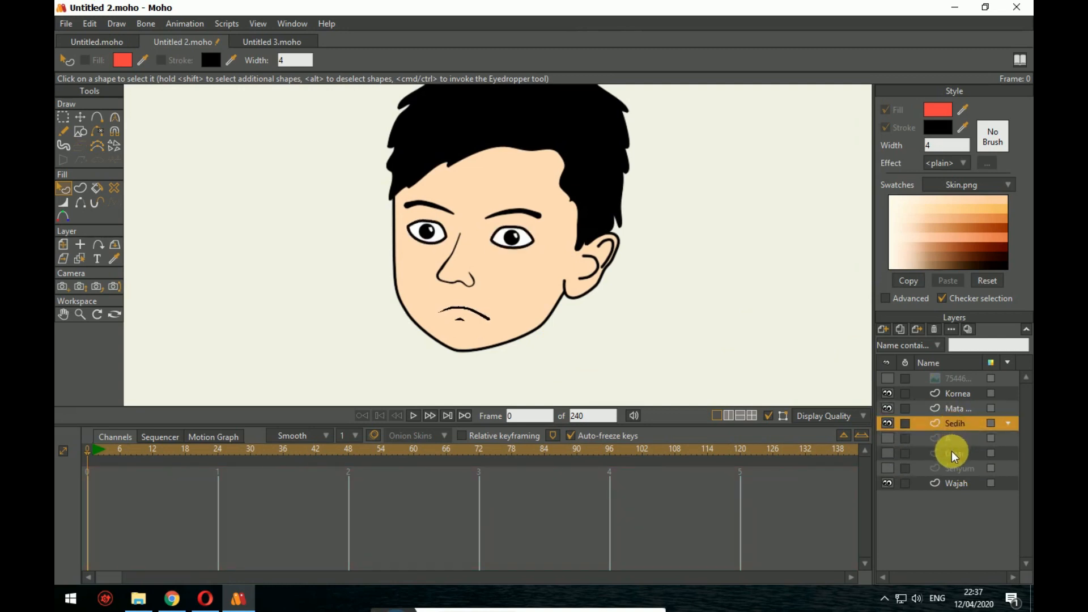
# Step: Make the hidden A, Datar and Senyum mouth layers visible
pyautogui.click(889, 438)
pyautogui.click(890, 453)
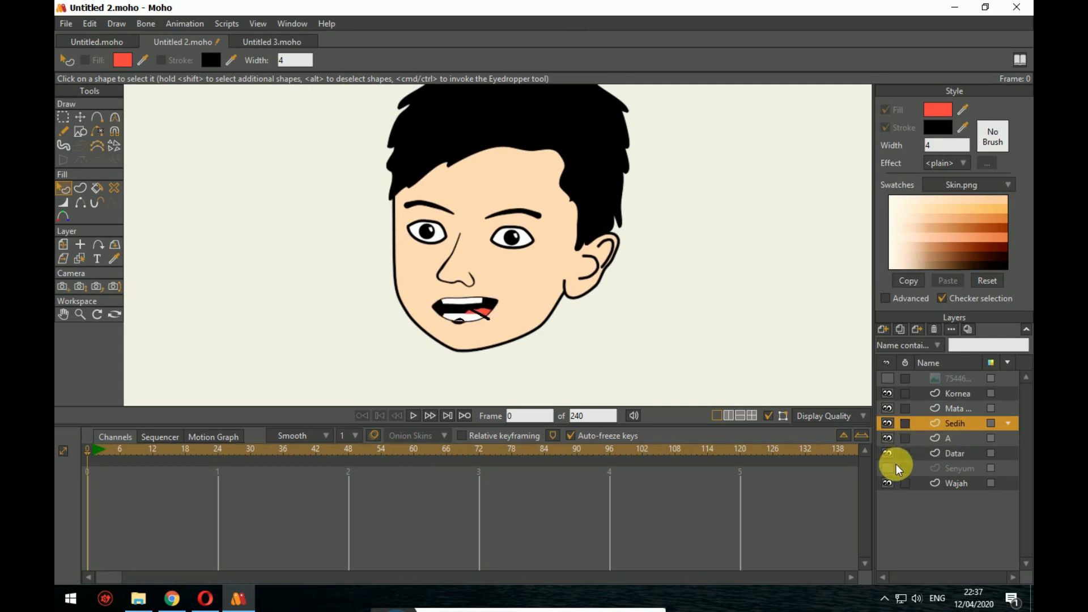
pyautogui.click(893, 467)
# Step: Group the Sedih, A, Datar and Senyum layers together and name the group Mulut
pyautogui.keyDown('shift'); pyautogui.click(964, 468); pyautogui.keyUp('shift')
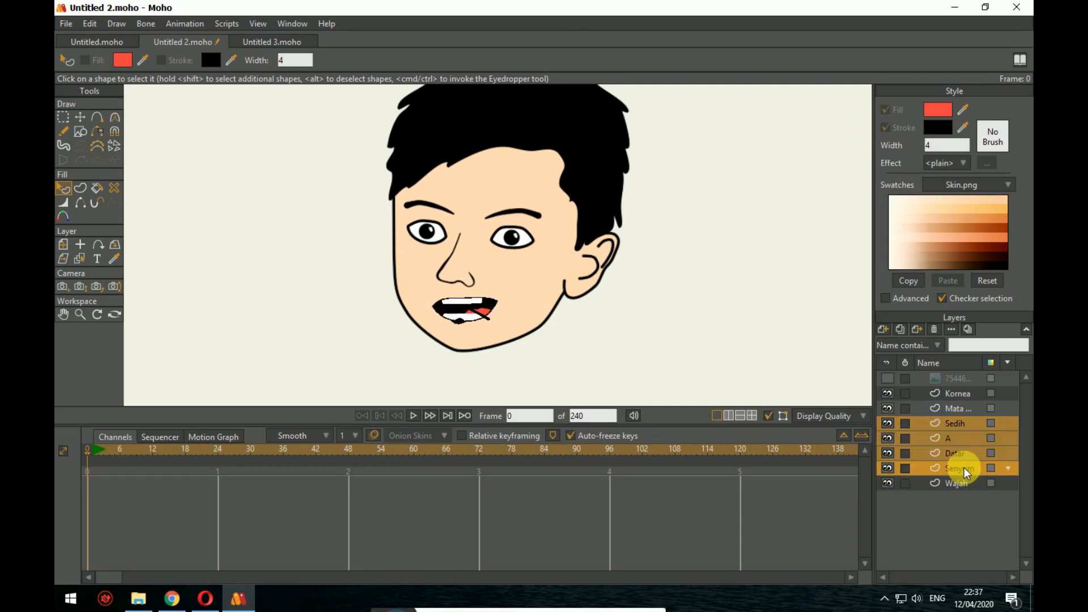
pyautogui.click(962, 429)
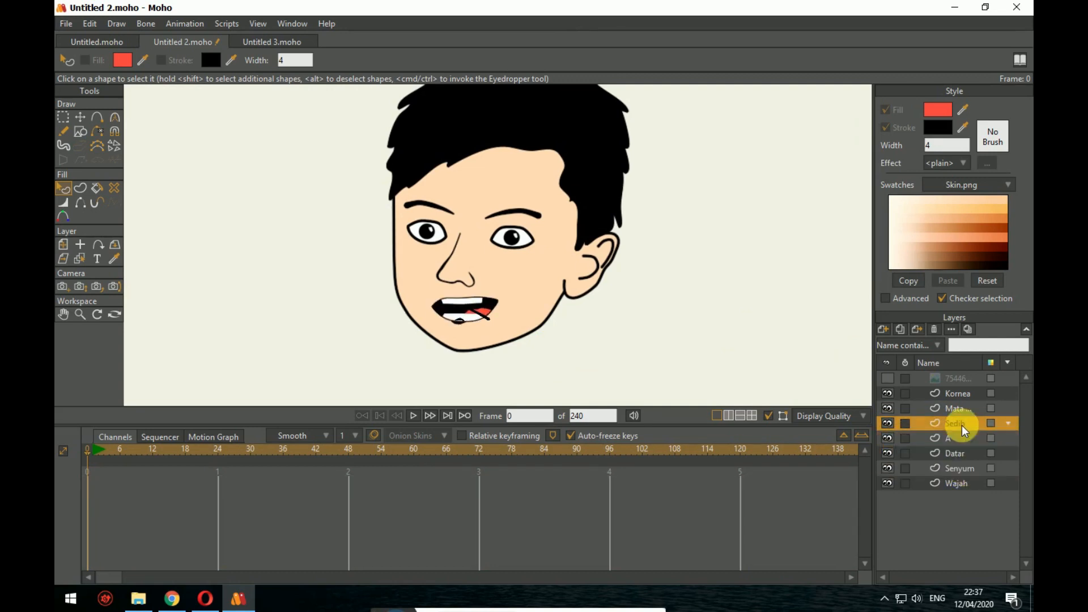
pyautogui.keyDown('shift'); pyautogui.click(964, 468); pyautogui.keyUp('shift')
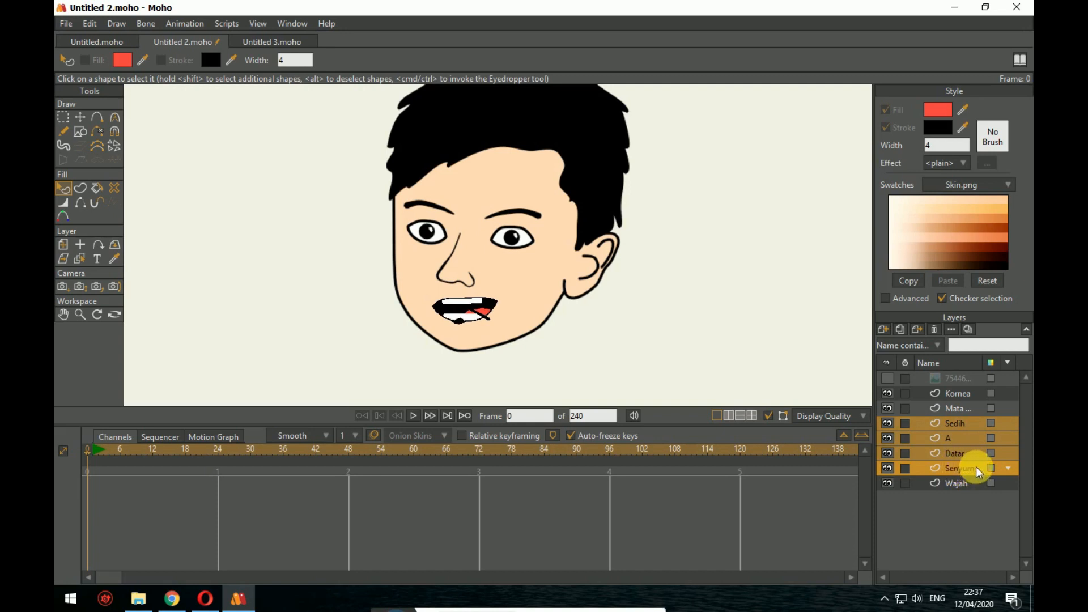
pyautogui.rightClick(959, 434)
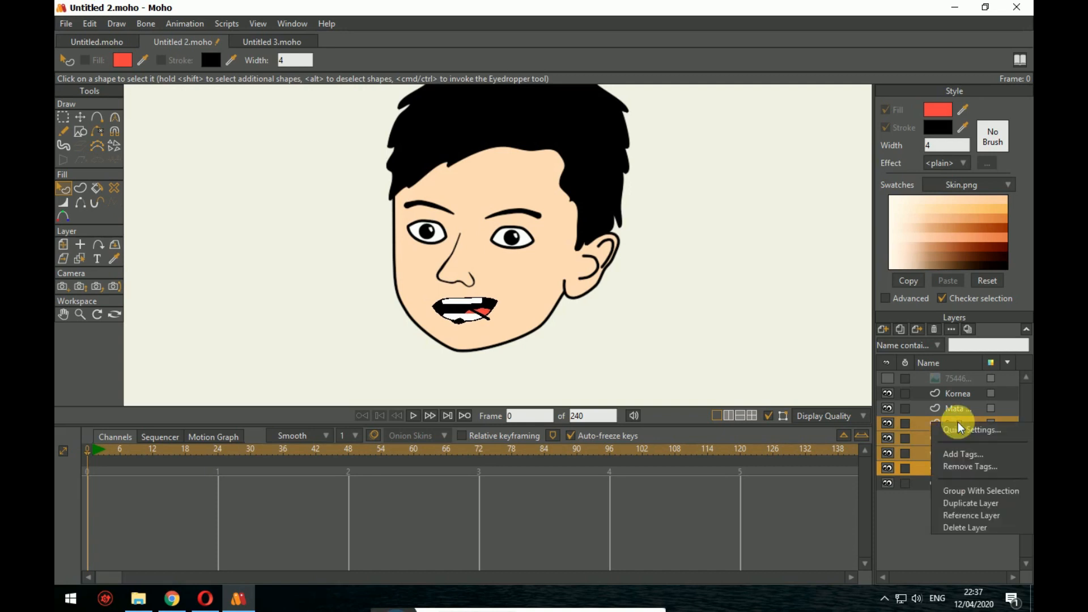
pyautogui.click(975, 491)
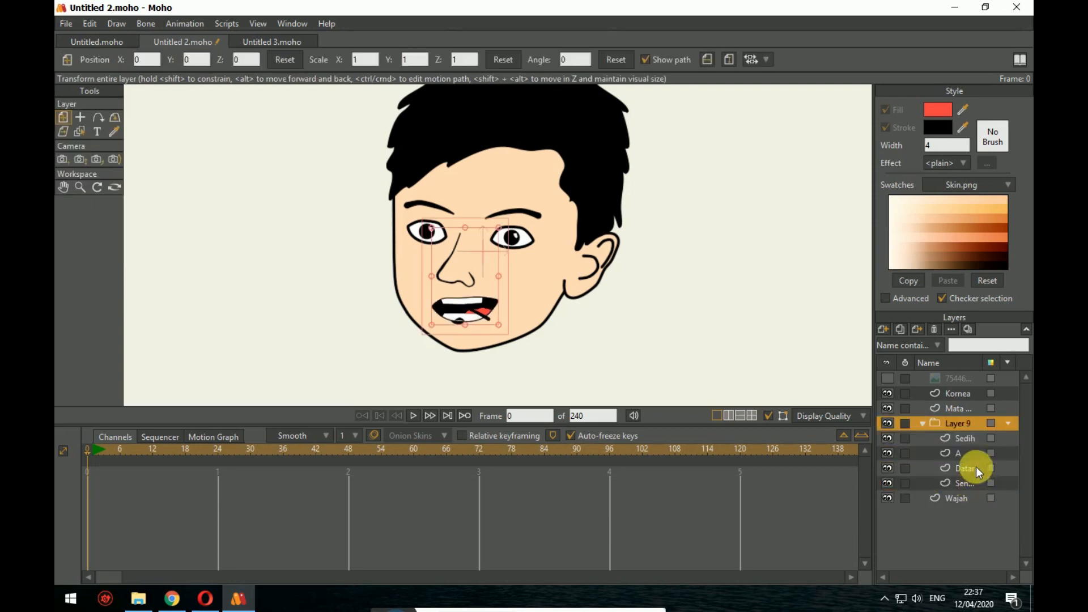
pyautogui.doubleClick(966, 426)
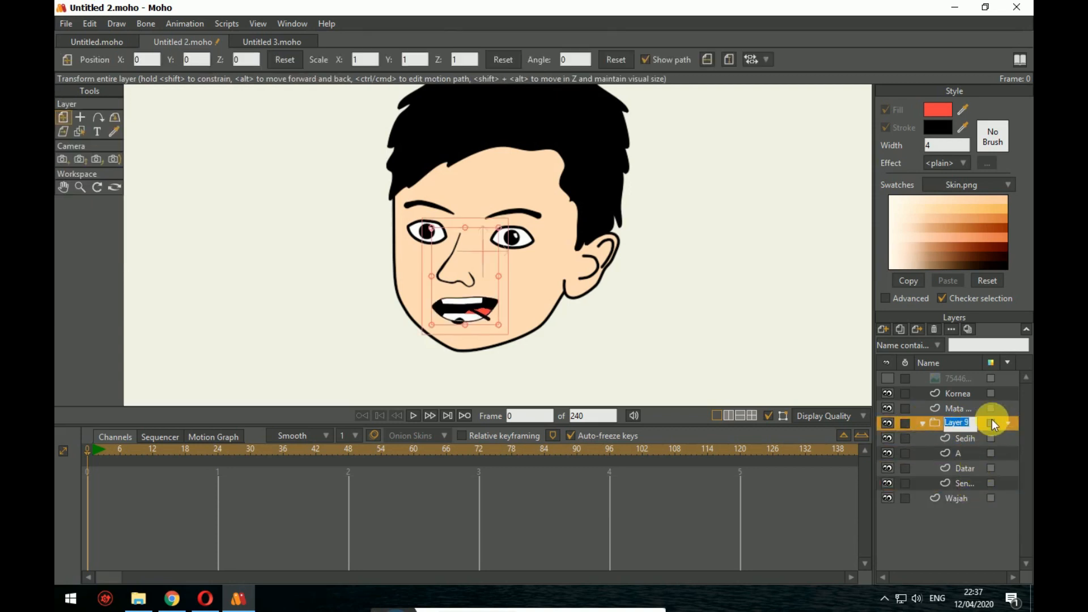
pyautogui.write('Mu')
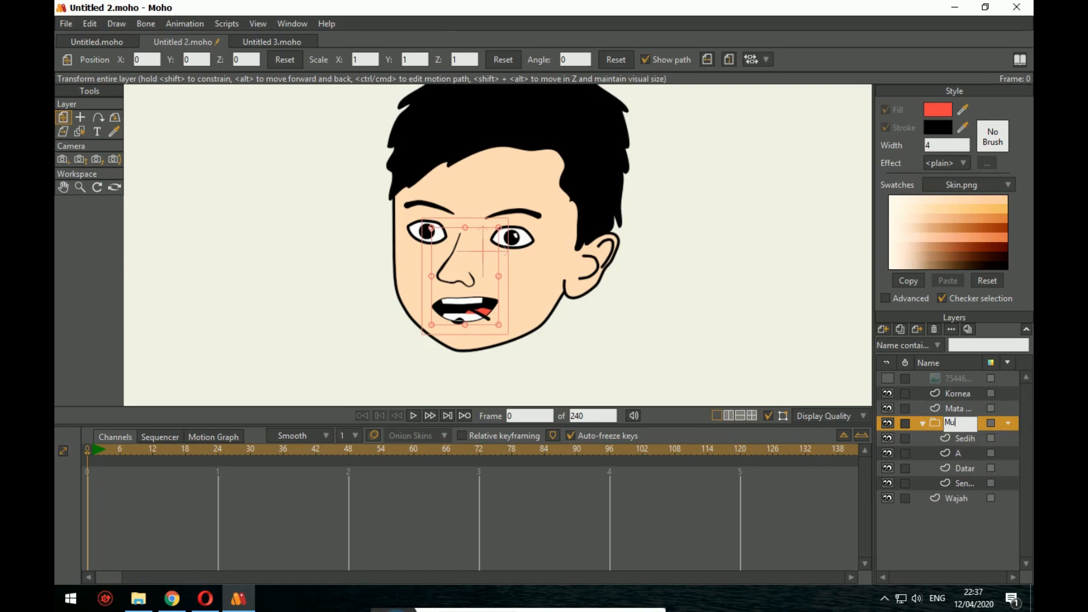
pyautogui.write('lut')
pyautogui.click(991, 422)
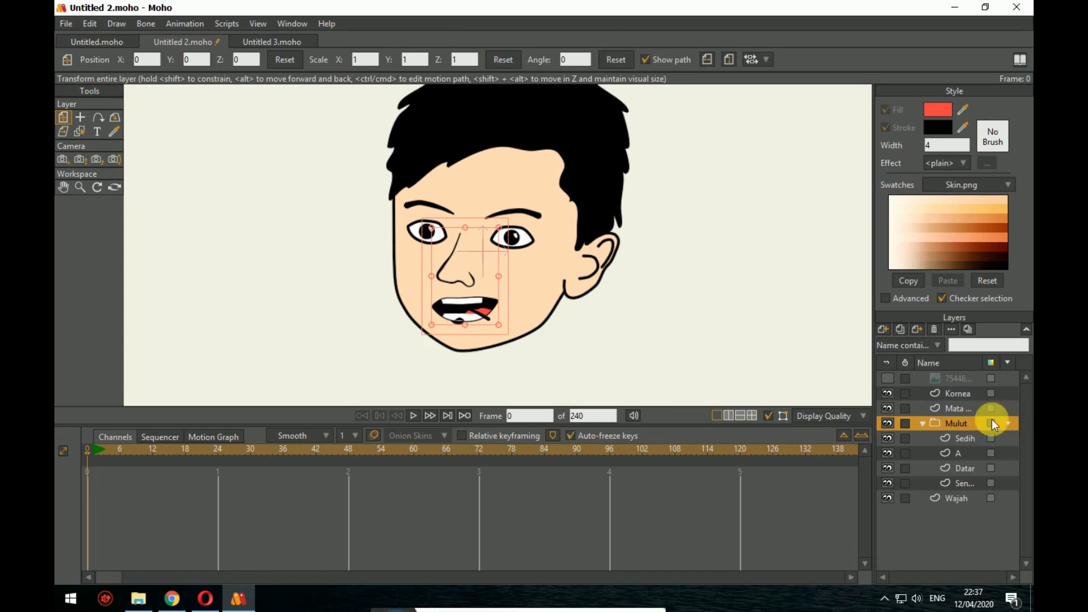
# Step: Convert the Mulut group to a switch layer and open the Switch Selection window for it
pyautogui.rightClick(953, 424)
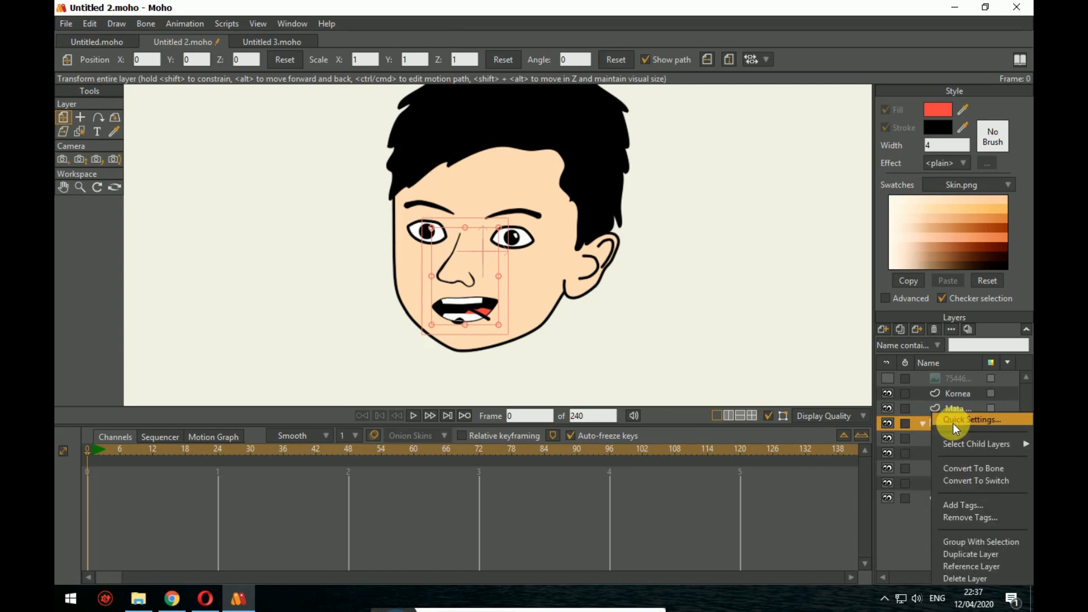
pyautogui.click(968, 482)
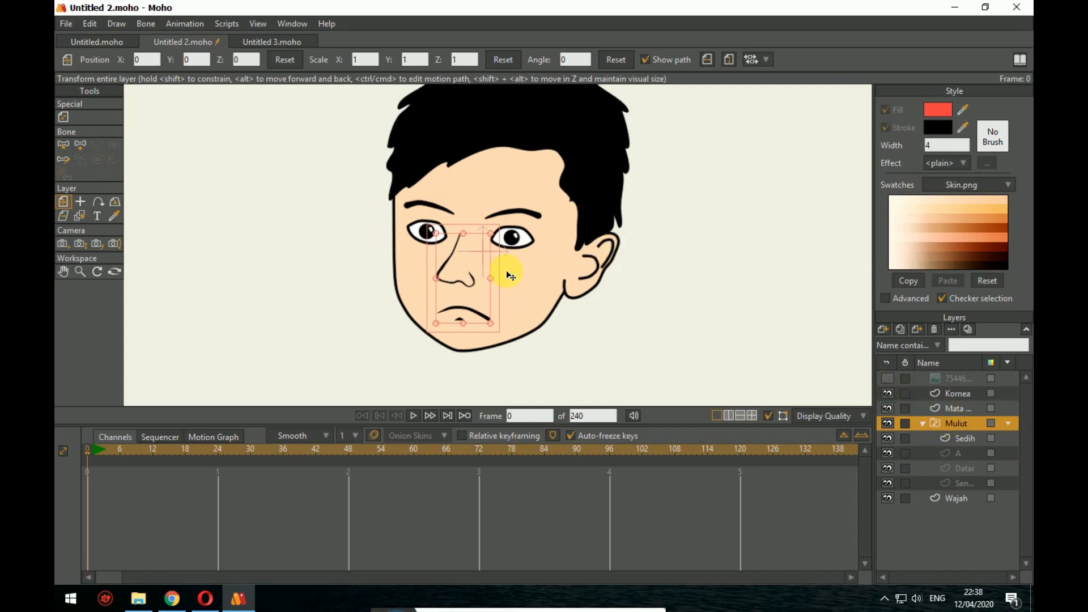
pyautogui.click(282, 24)
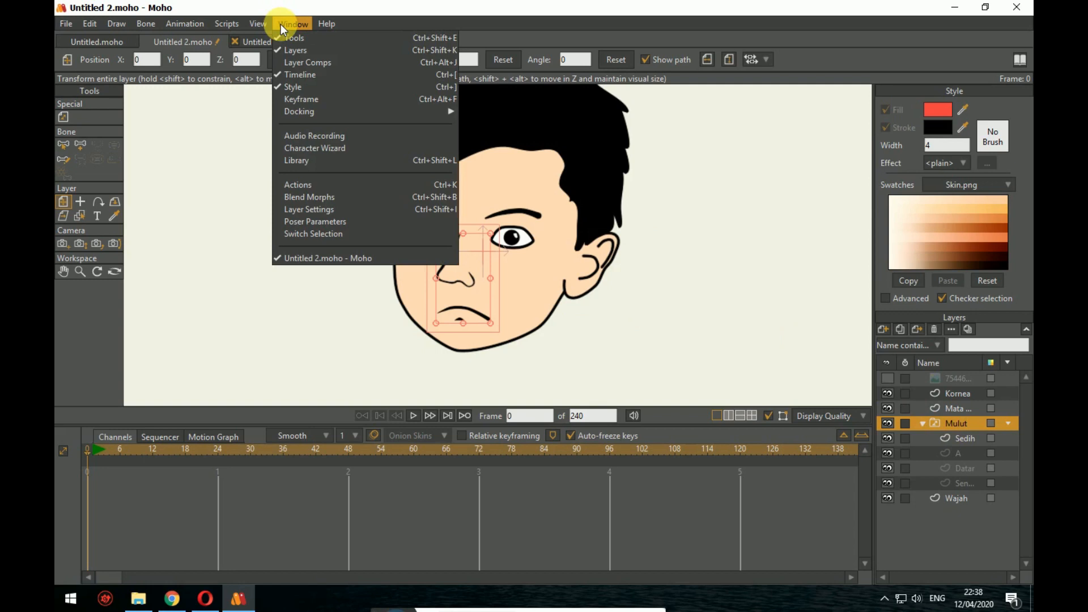
pyautogui.click(322, 232)
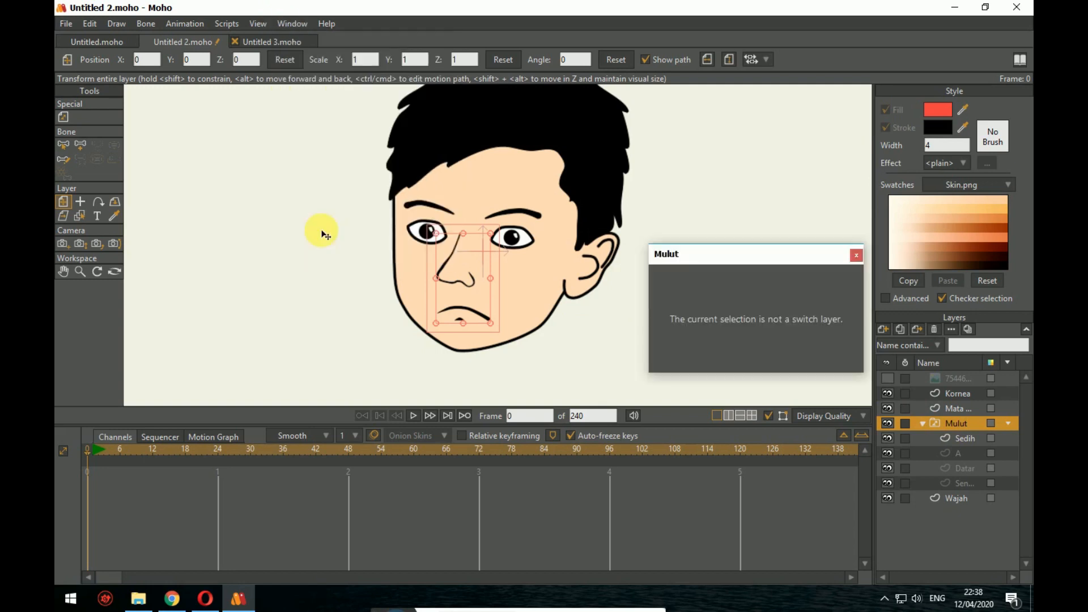
pyautogui.click(974, 421)
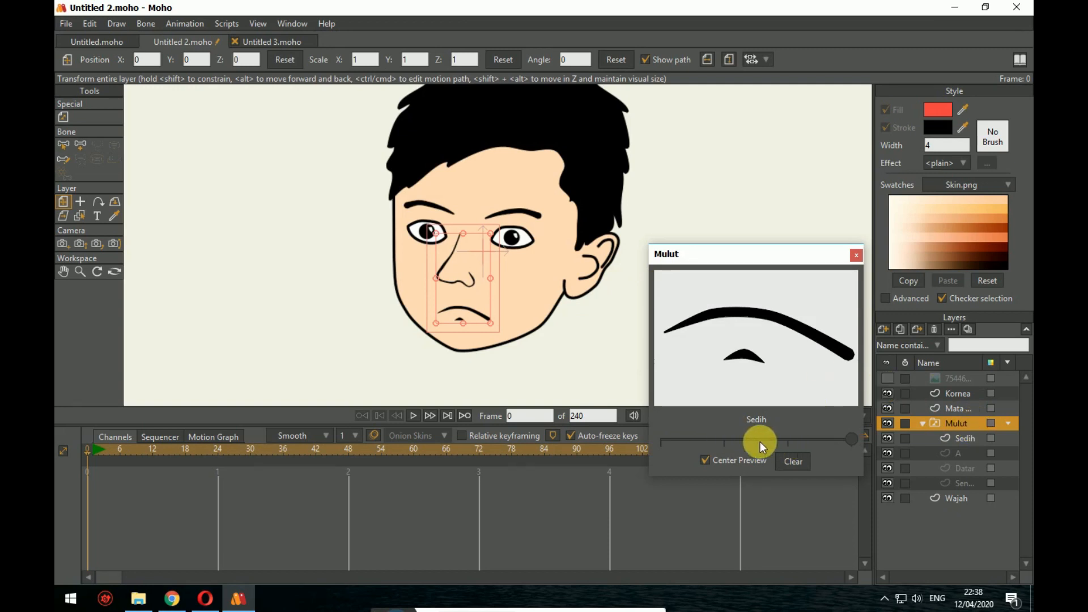
# Step: Switch the Mulut layer between the A, Sedih and Senyum mouths, leave Senyum active, and close the switch selection window
pyautogui.moveTo(739, 440); pyautogui.dragTo(797, 441)
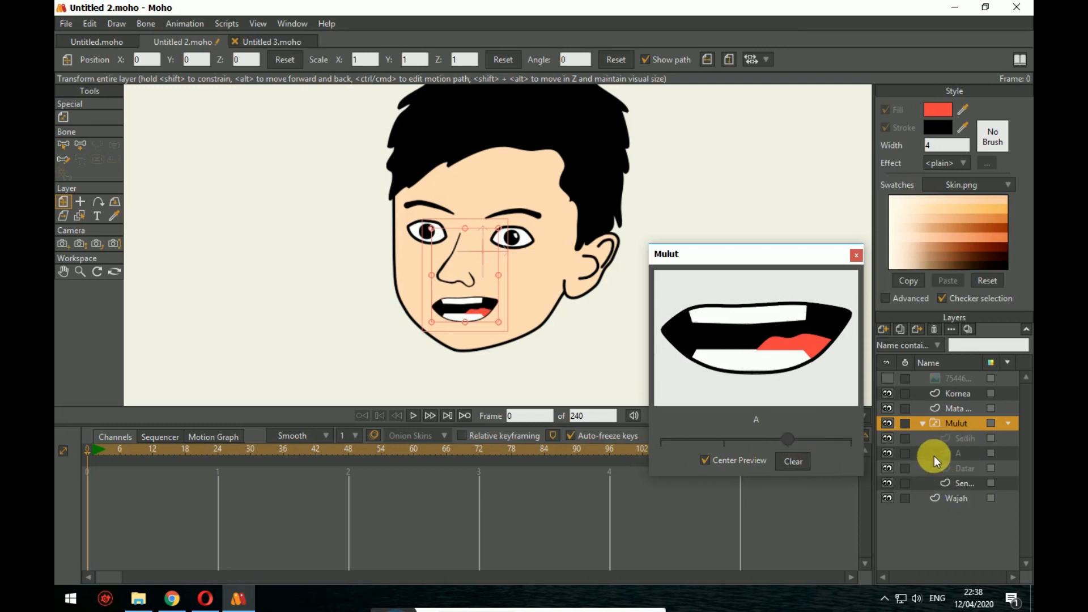
pyautogui.click(844, 438)
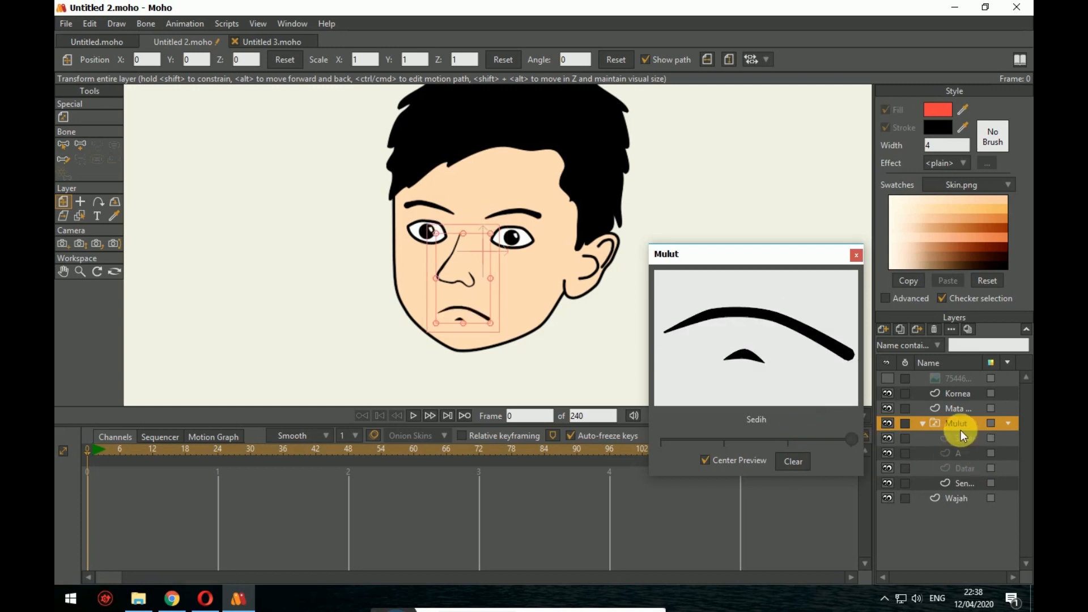
pyautogui.moveTo(852, 440); pyautogui.dragTo(827, 448)
pyautogui.moveTo(754, 439); pyautogui.dragTo(648, 440)
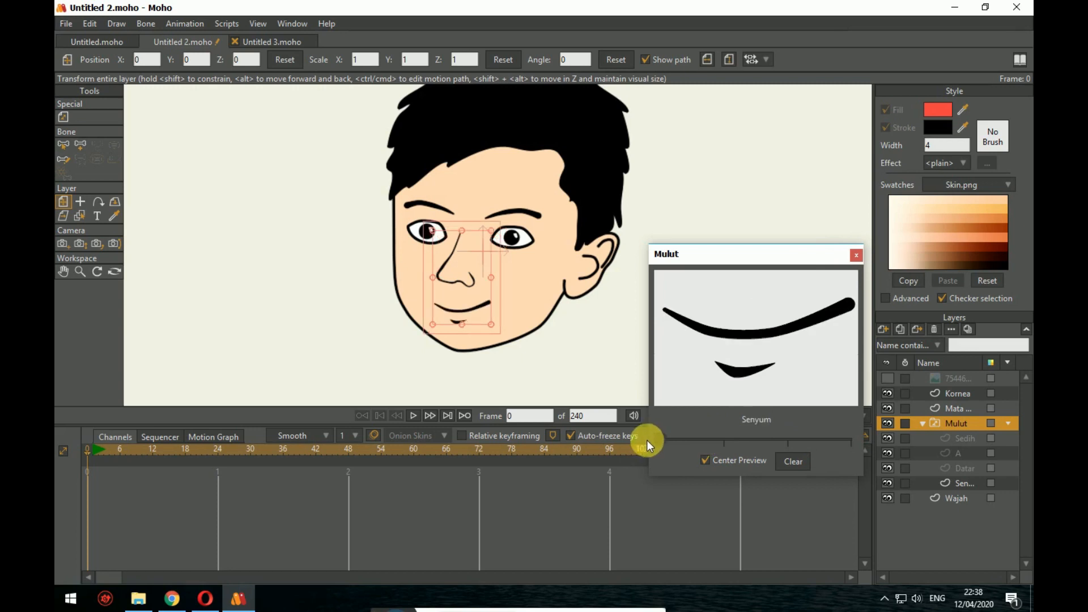
pyautogui.click(855, 254)
# Step: Select the Wajah layer and activate the Select Shape tool so the layer's transform handles are hidden
pyautogui.scroll(-4, 743, 280)
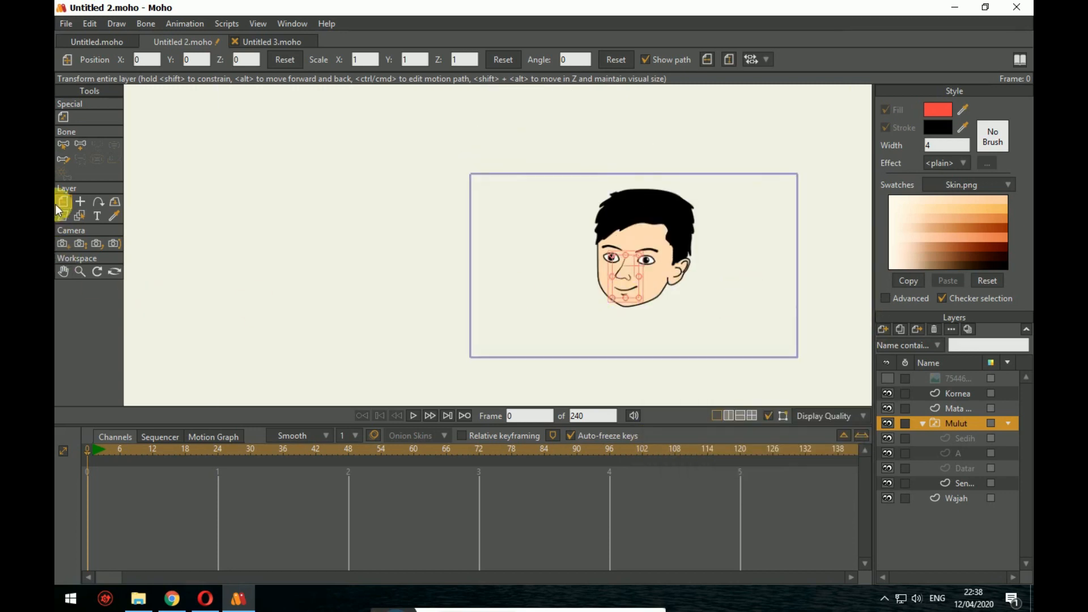
pyautogui.click(968, 439)
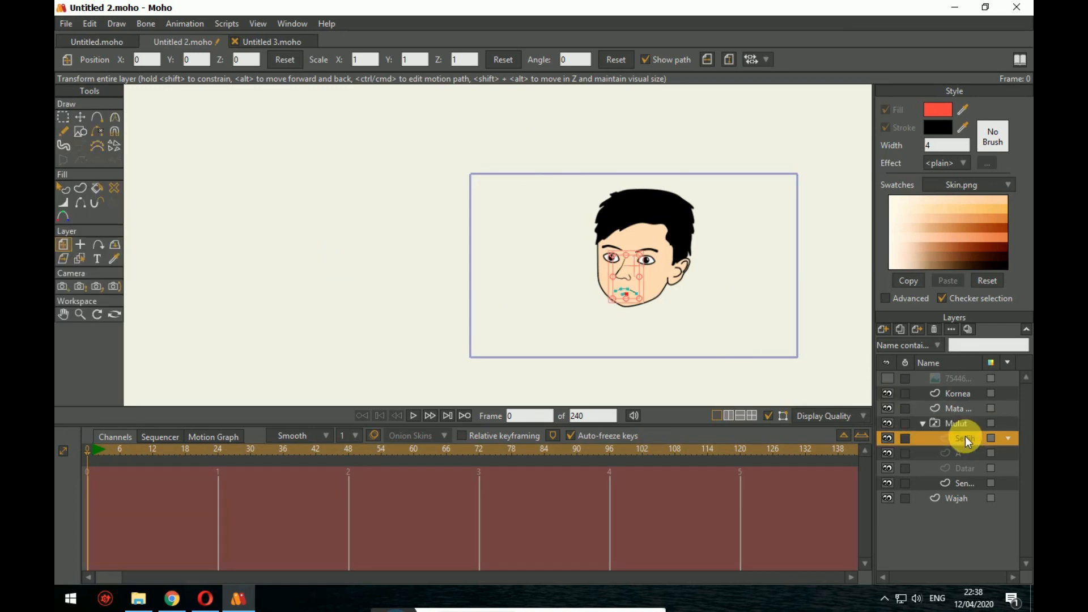
pyautogui.click(964, 499)
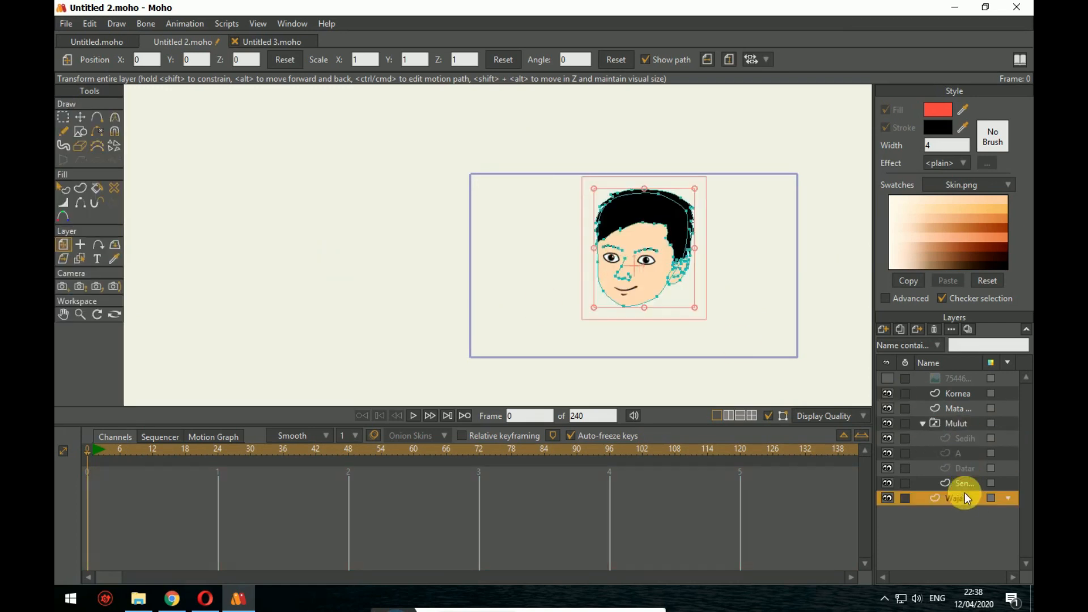
pyautogui.click(64, 189)
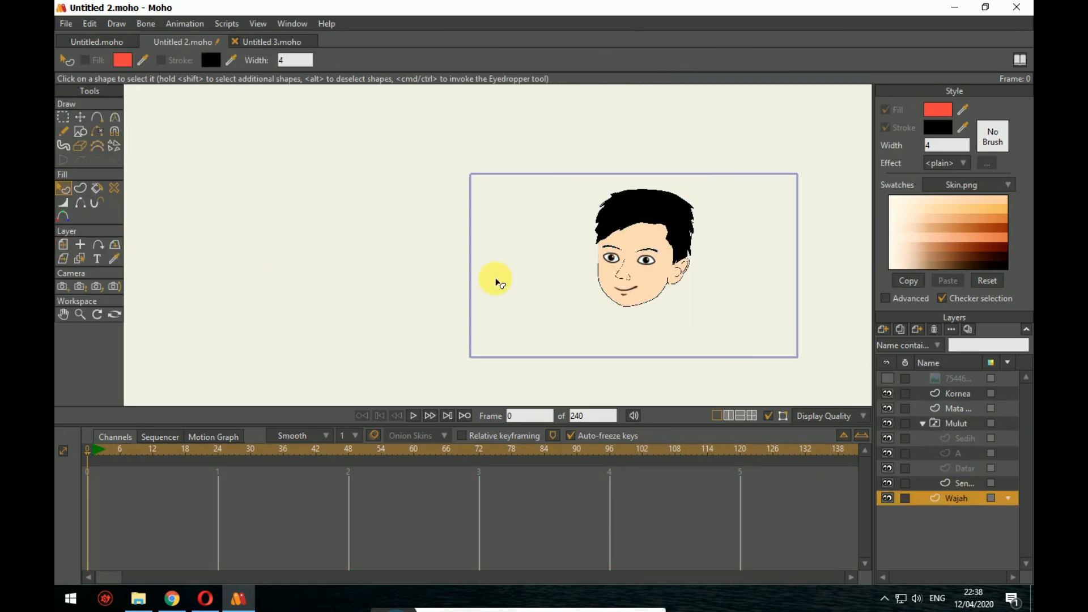
# Step: Examine the finished face up close and within the whole frame, checking the head, eyes and smiling mouth
pyautogui.scroll(5, 498, 280)
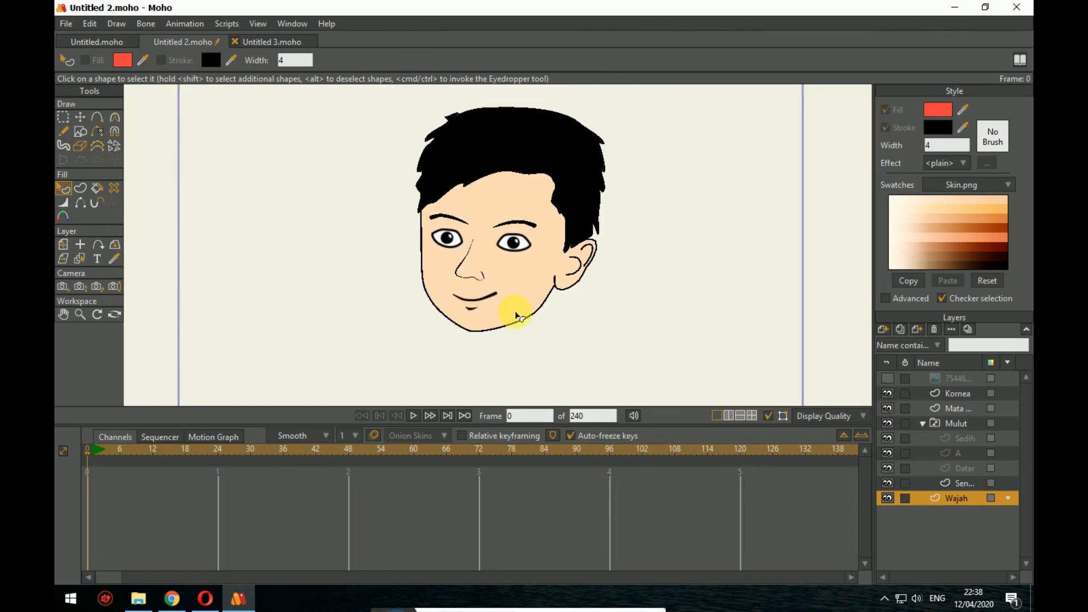
pyautogui.scroll(-2, 567, 298)
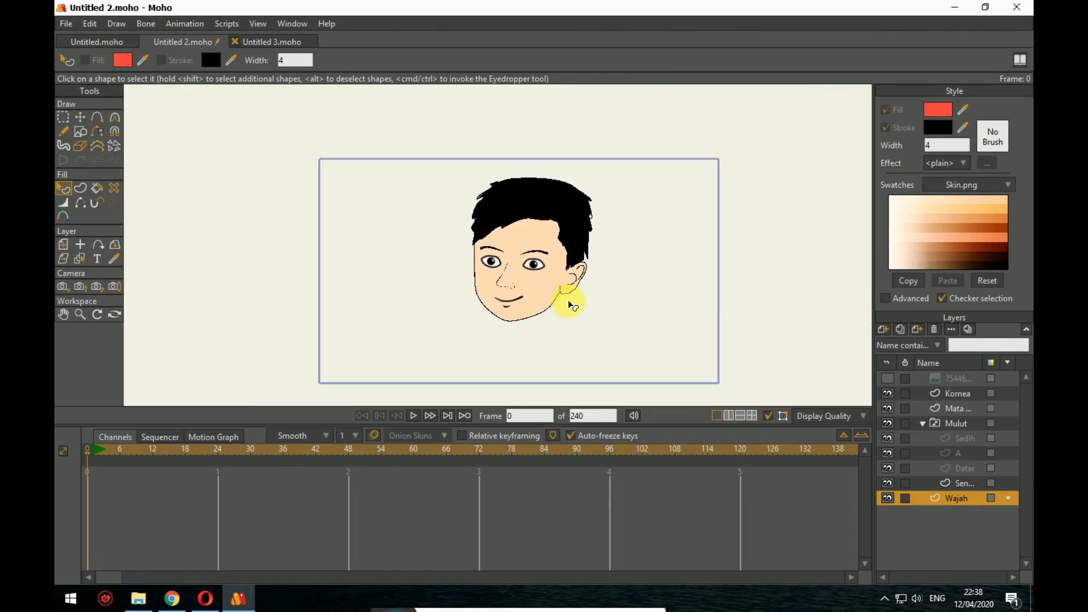
pyautogui.scroll(4, 584, 306)
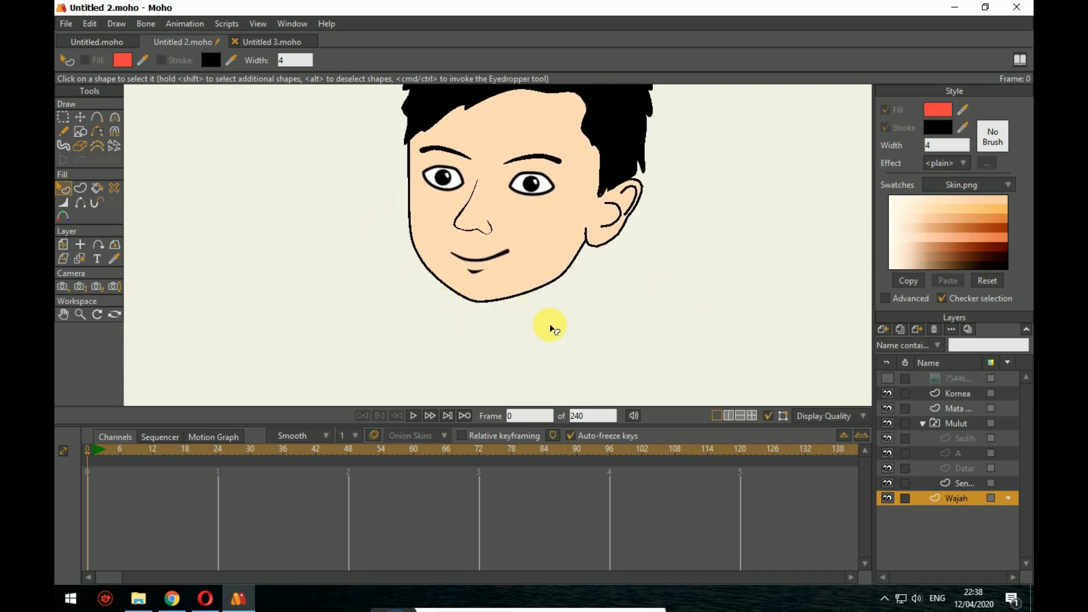
pyautogui.scroll(-3, 590, 382)
pyautogui.moveTo(608, 360); pyautogui.dragTo(654, 327)
pyautogui.scroll(-1, 653, 315)
pyautogui.scroll(4, 647, 330)
pyautogui.scroll(-2, 691, 340)
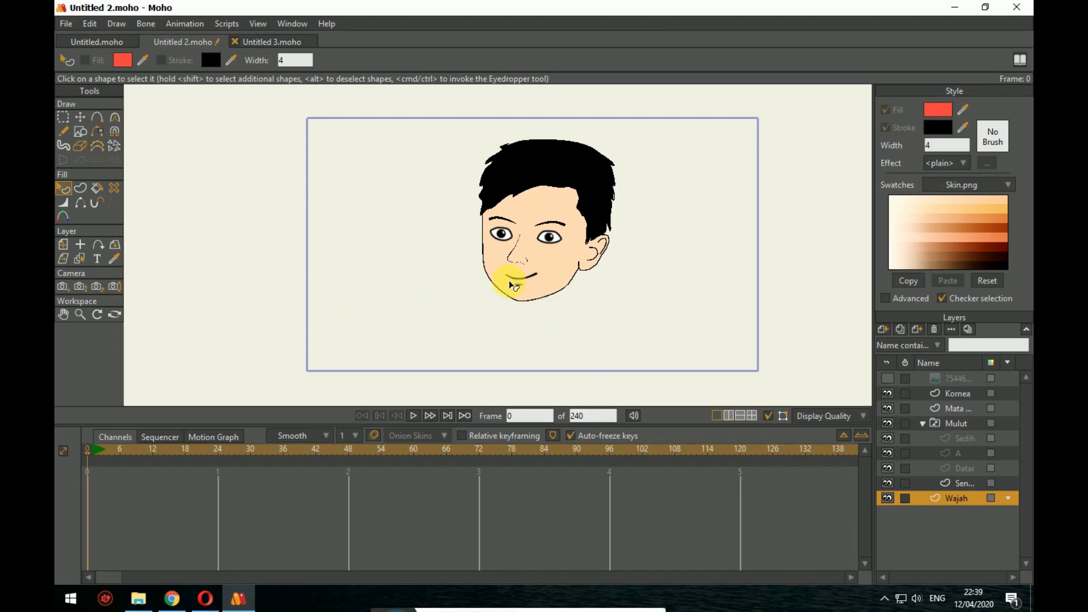
pyautogui.scroll(2, 561, 306)
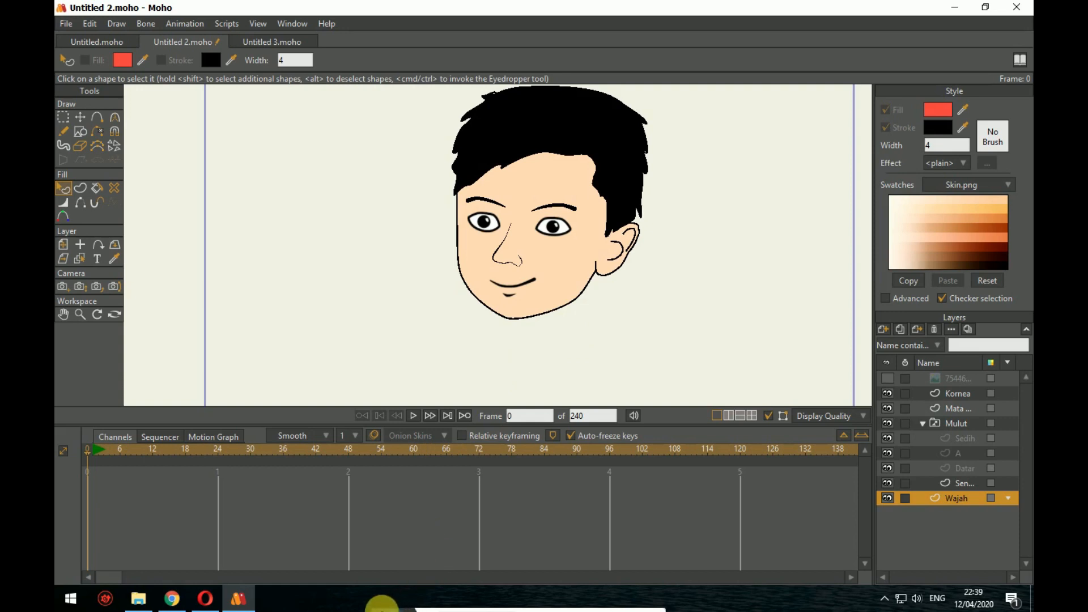
pyautogui.moveTo(389, 516)
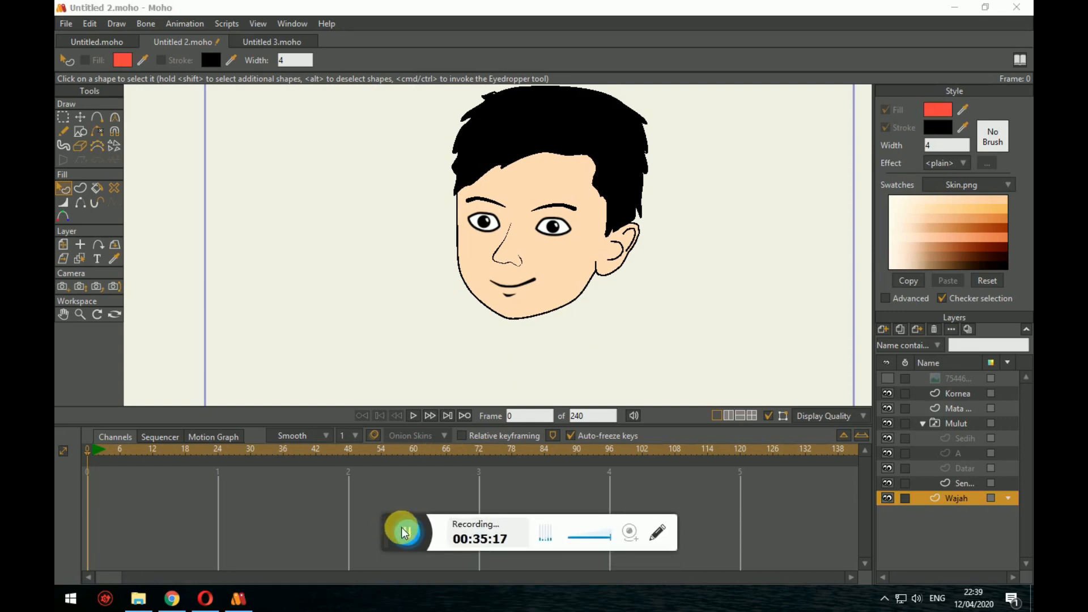